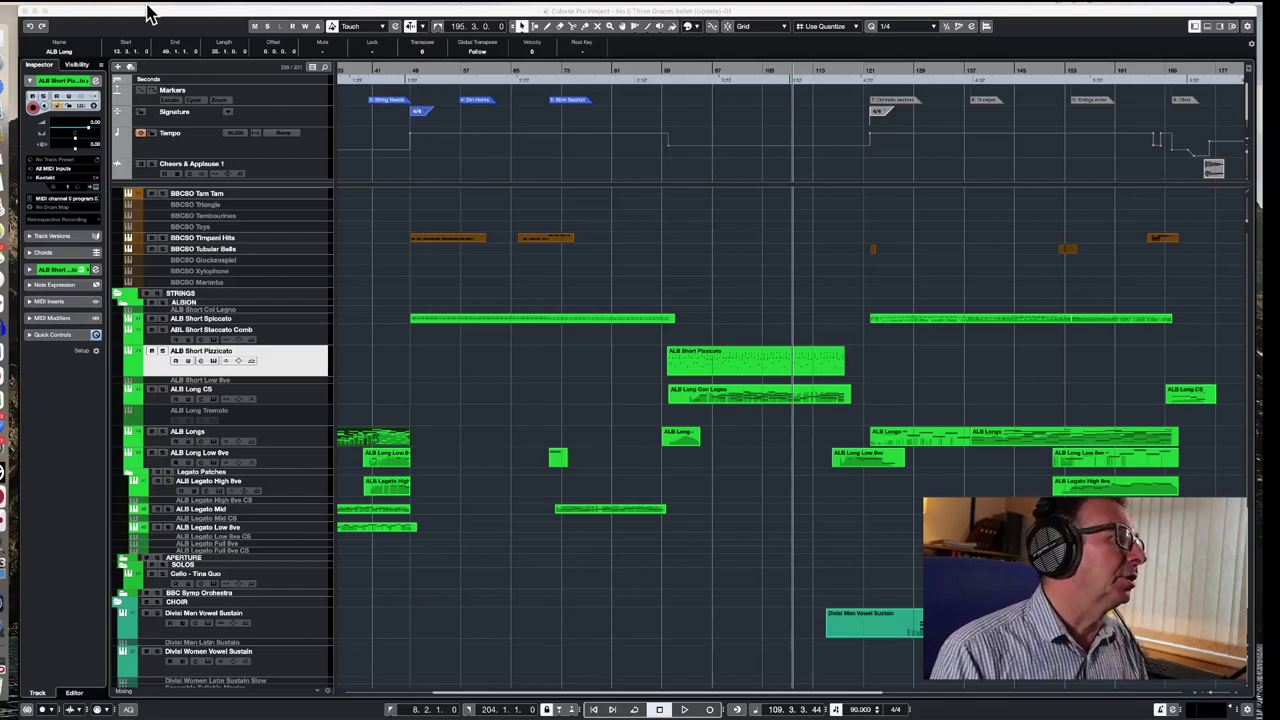
- Use File > Save As to store the project on the Desktop as 'Three Graces for Export'
click(47, 6)
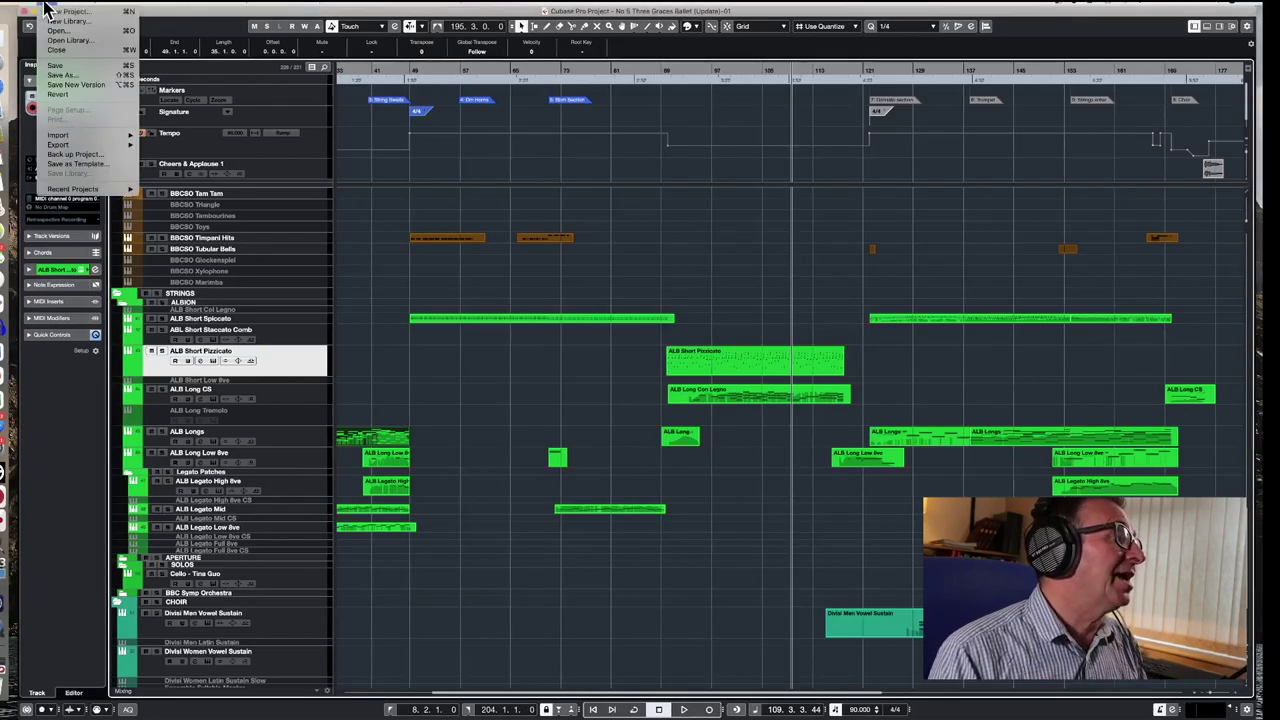
click(86, 83)
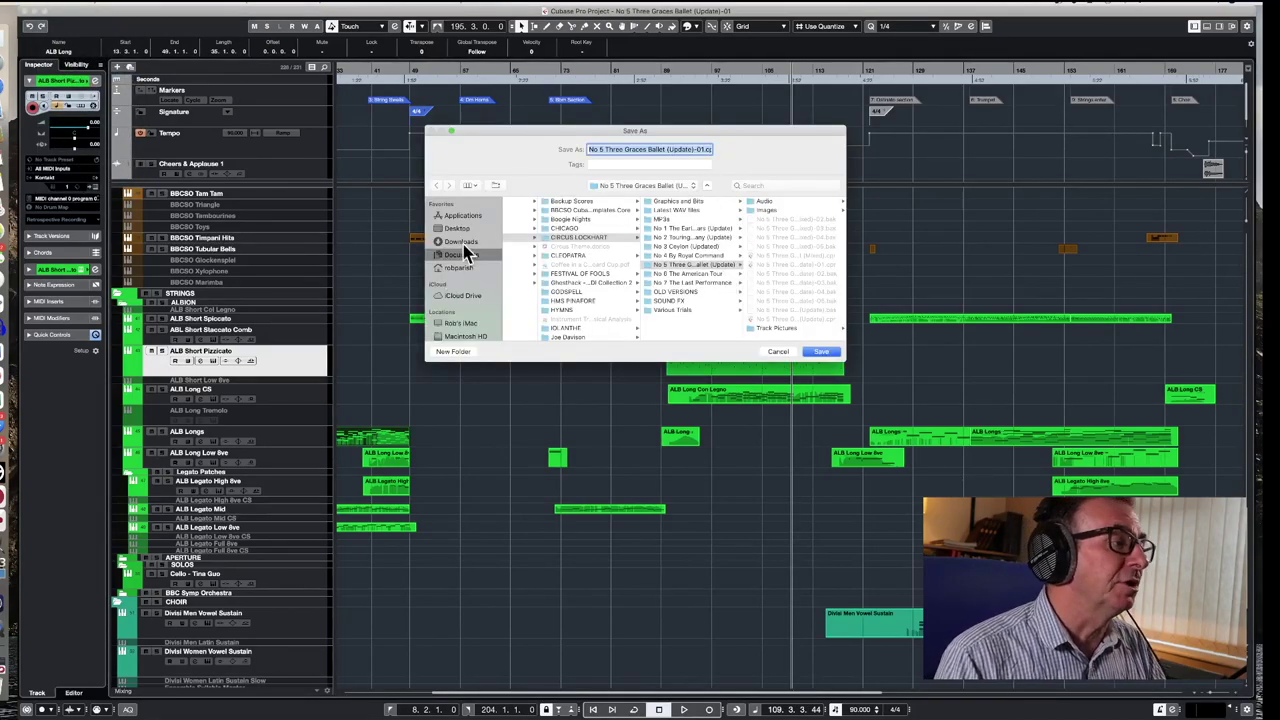
click(457, 228)
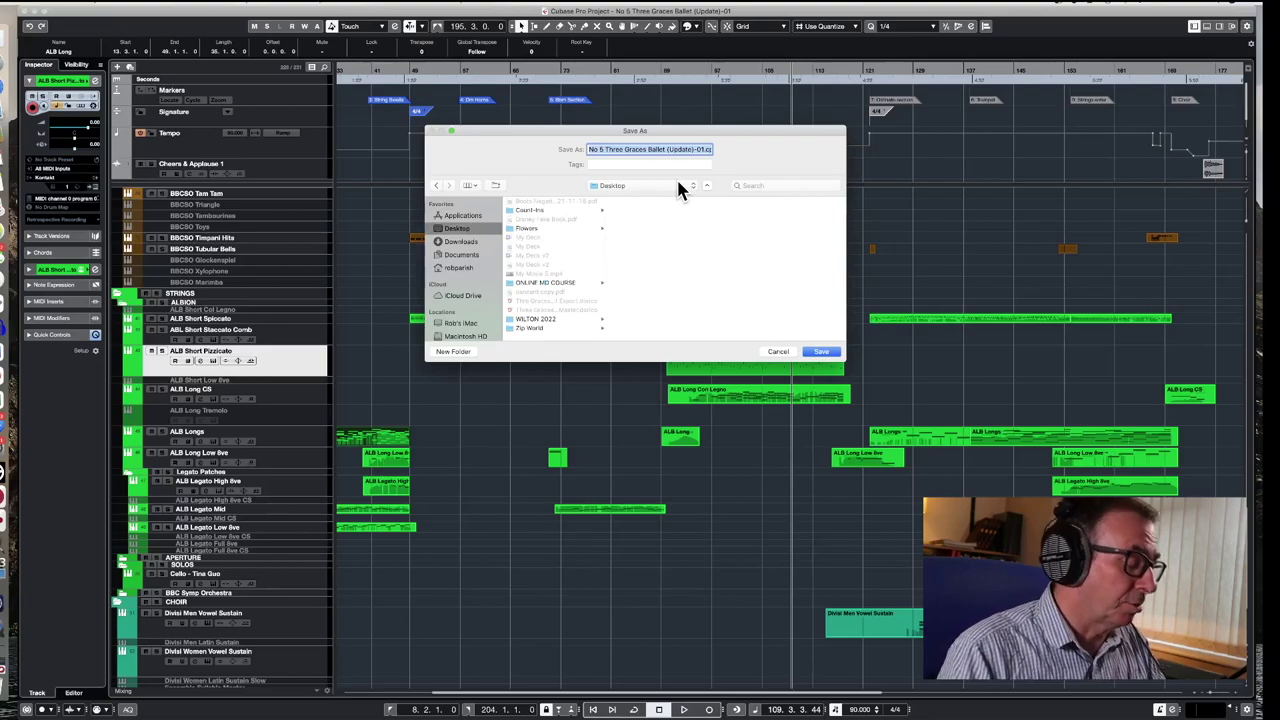
text(Three Graces)
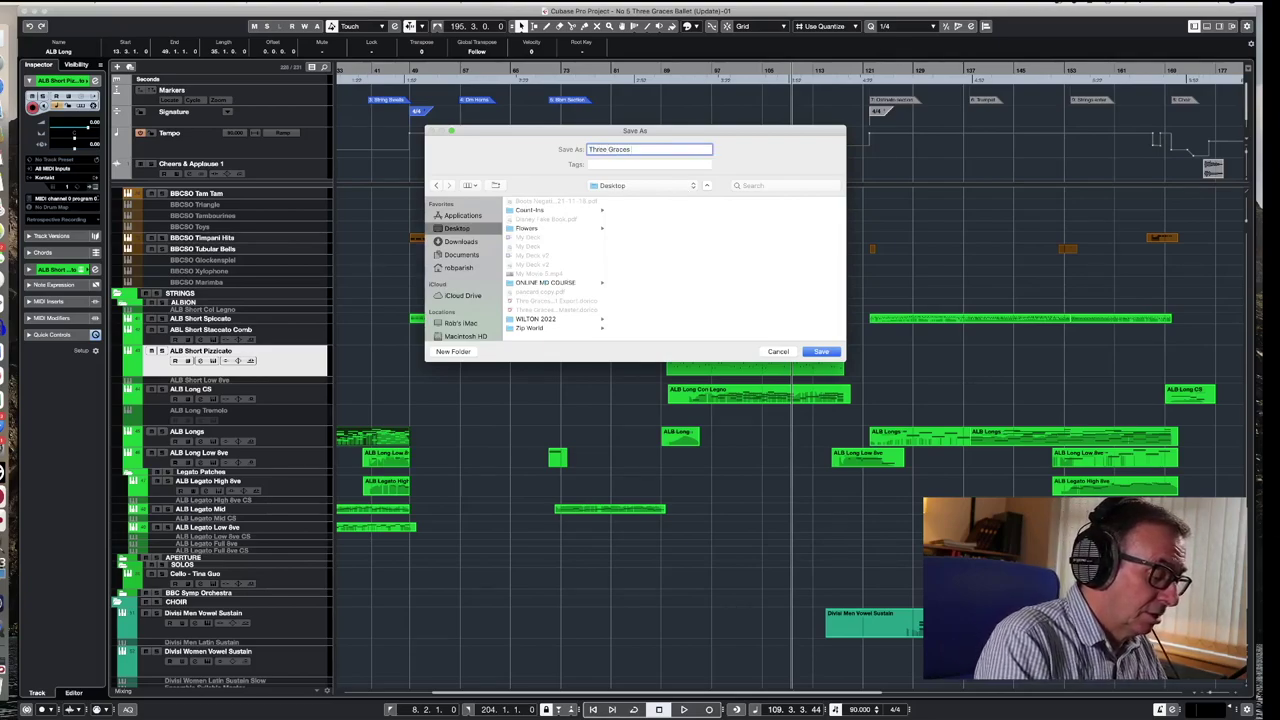
text( for Export)
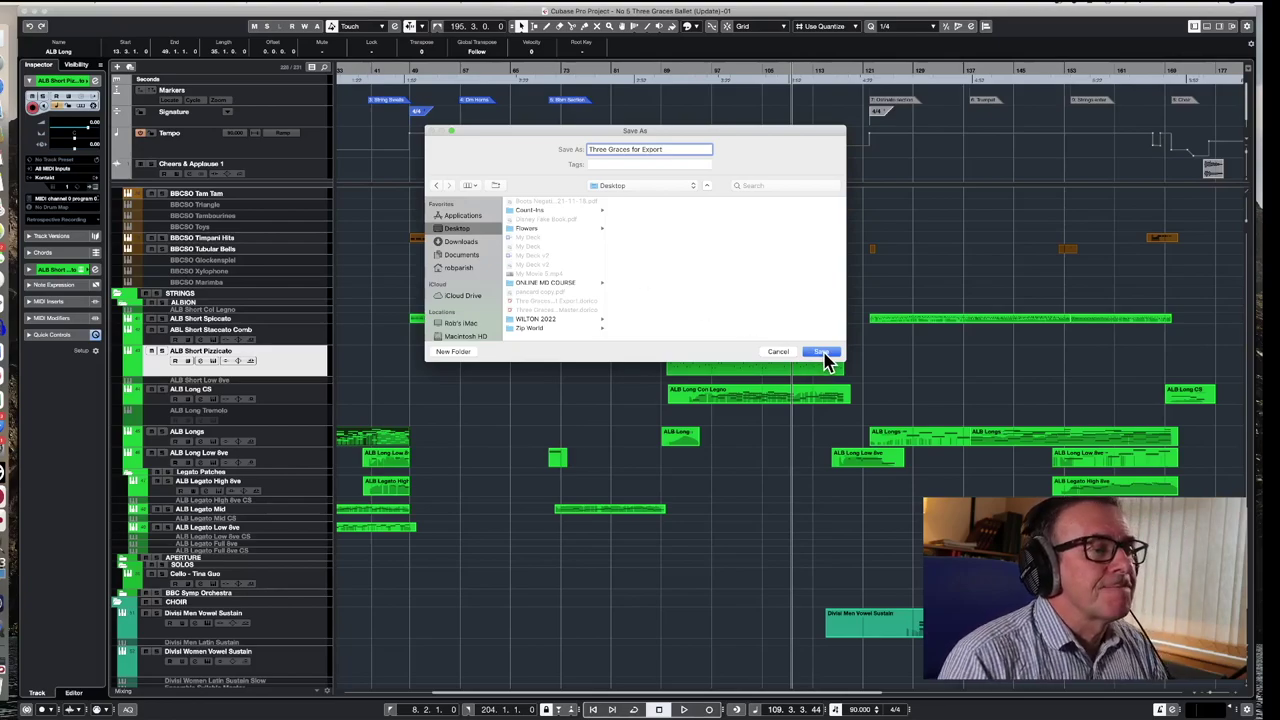
click(821, 352)
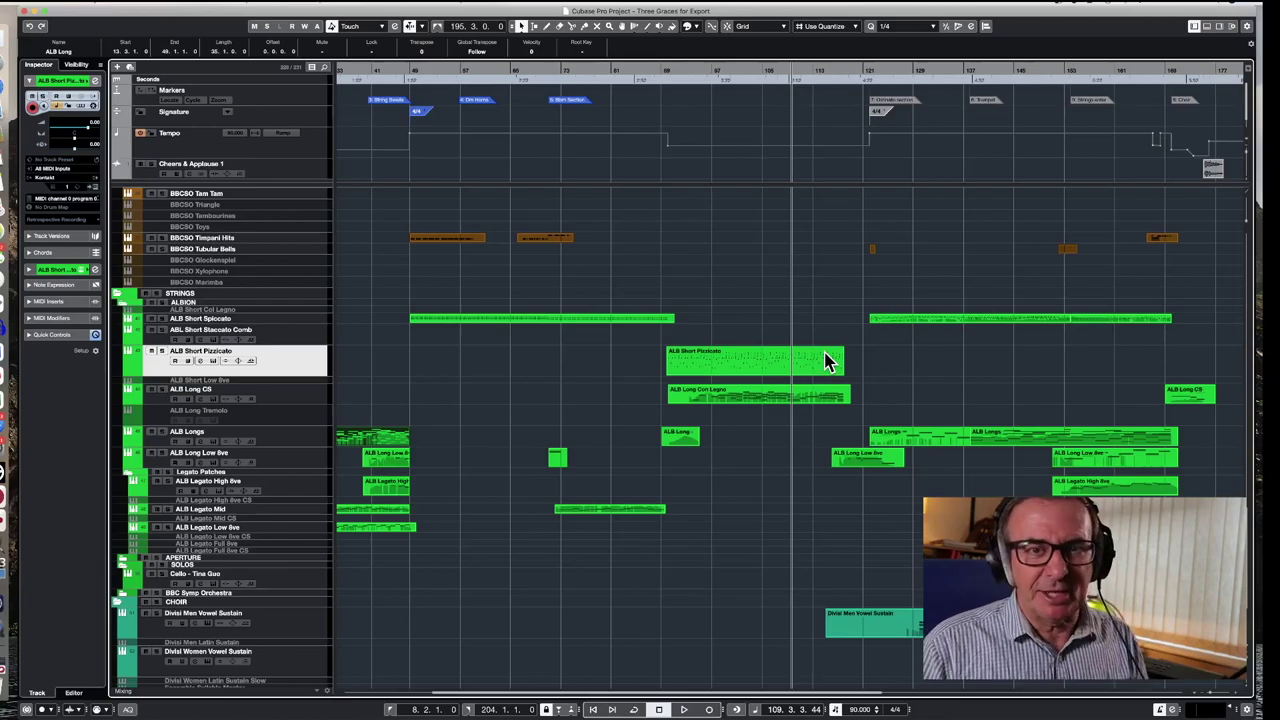
scroll(540, 545, down, 3)
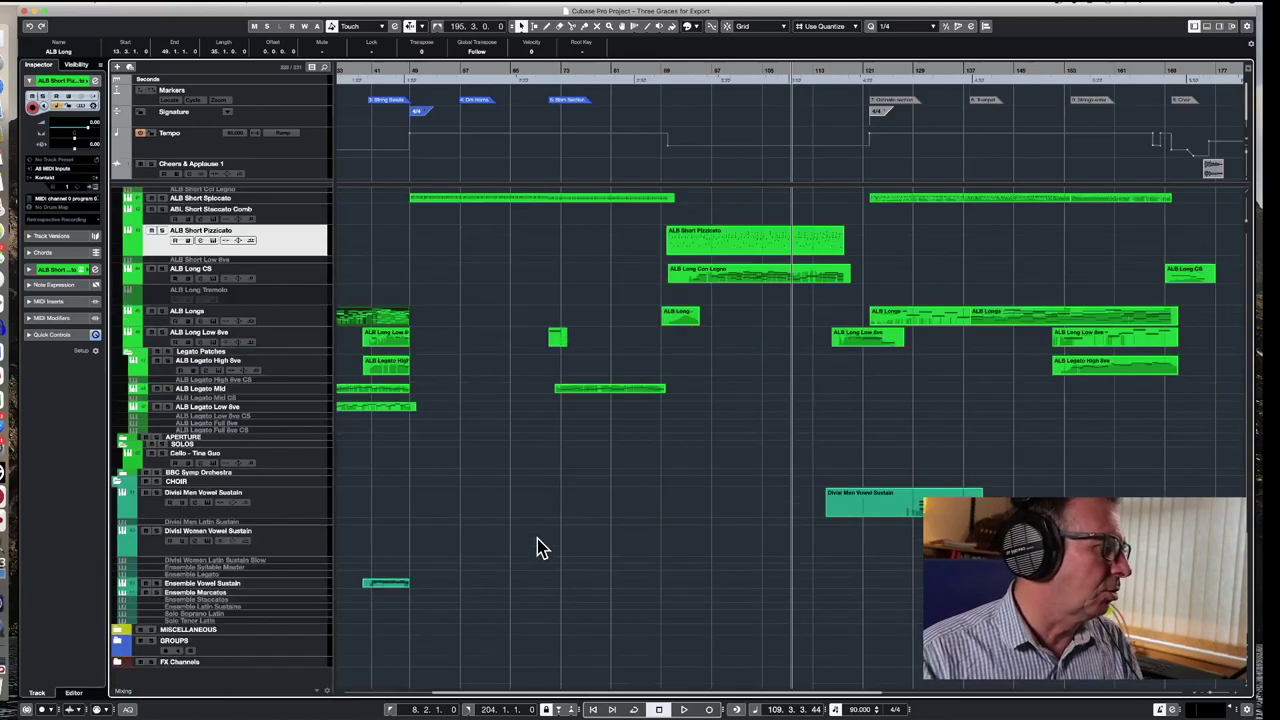
- Collapse the CHOIR folder, select all of its events and delete them
click(118, 488)
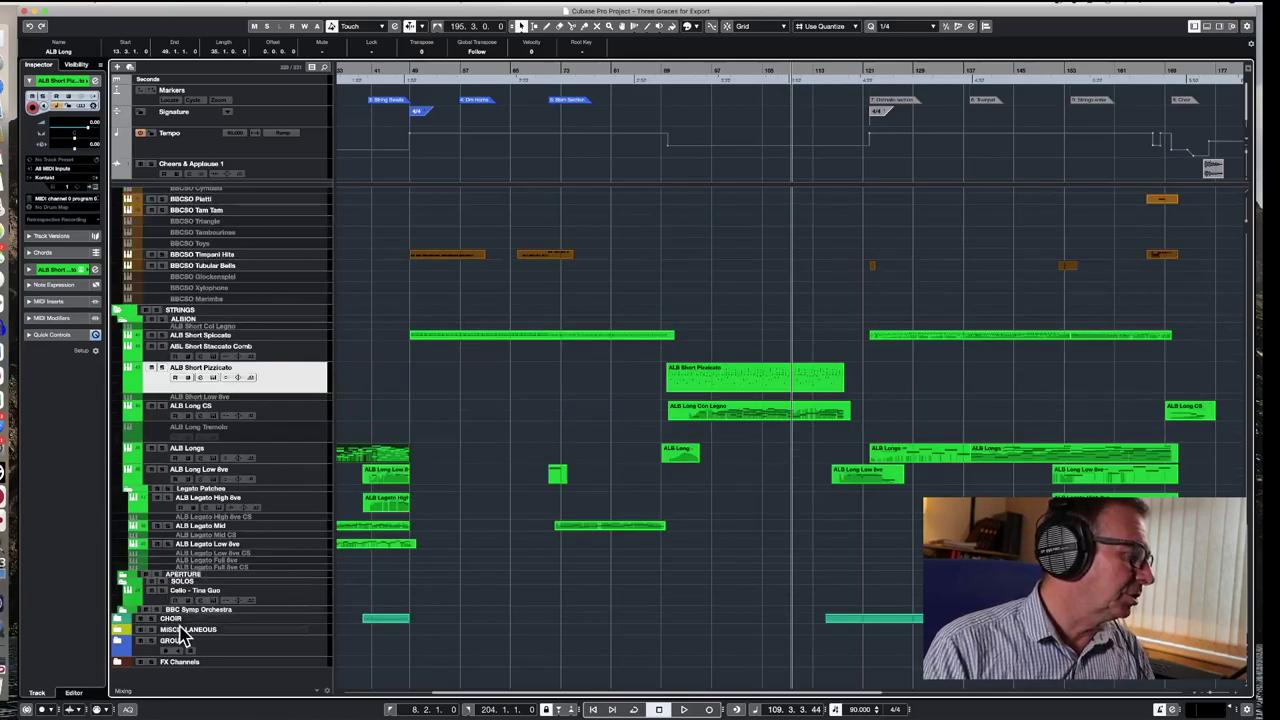
click(250, 621)
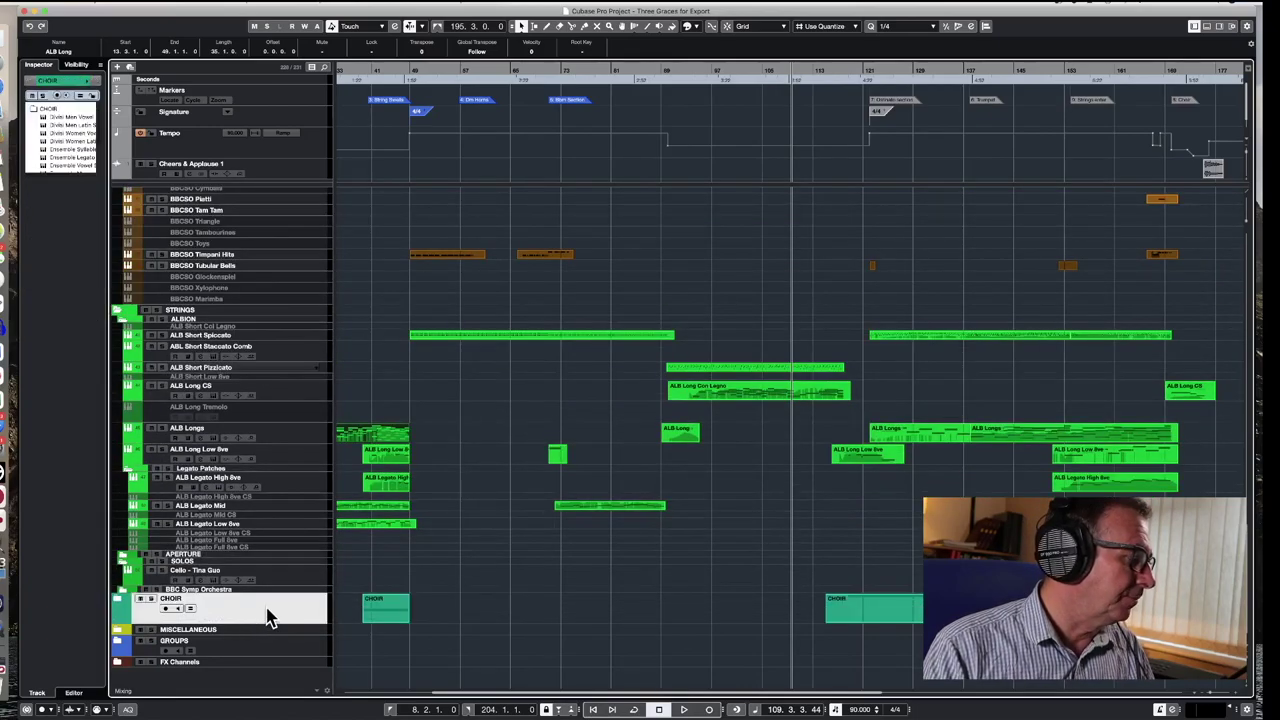
right_click(270, 614)
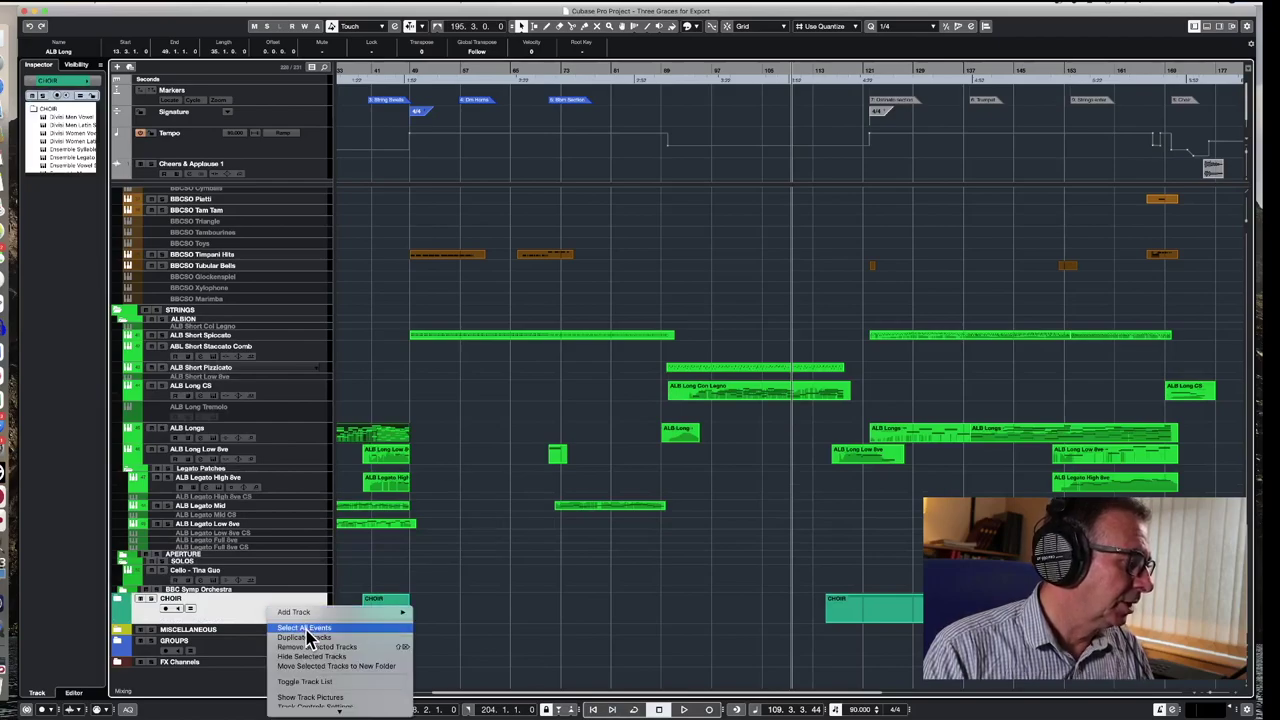
click(307, 628)
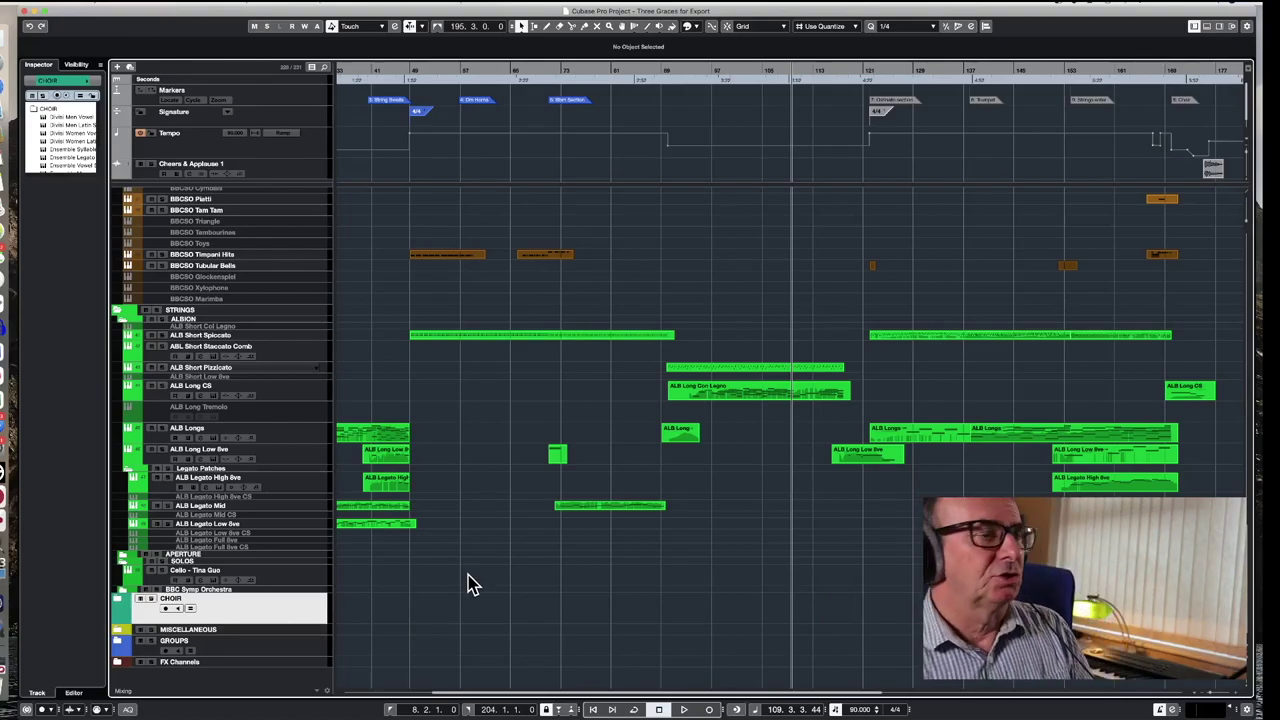
scroll(695, 358, right, 10)
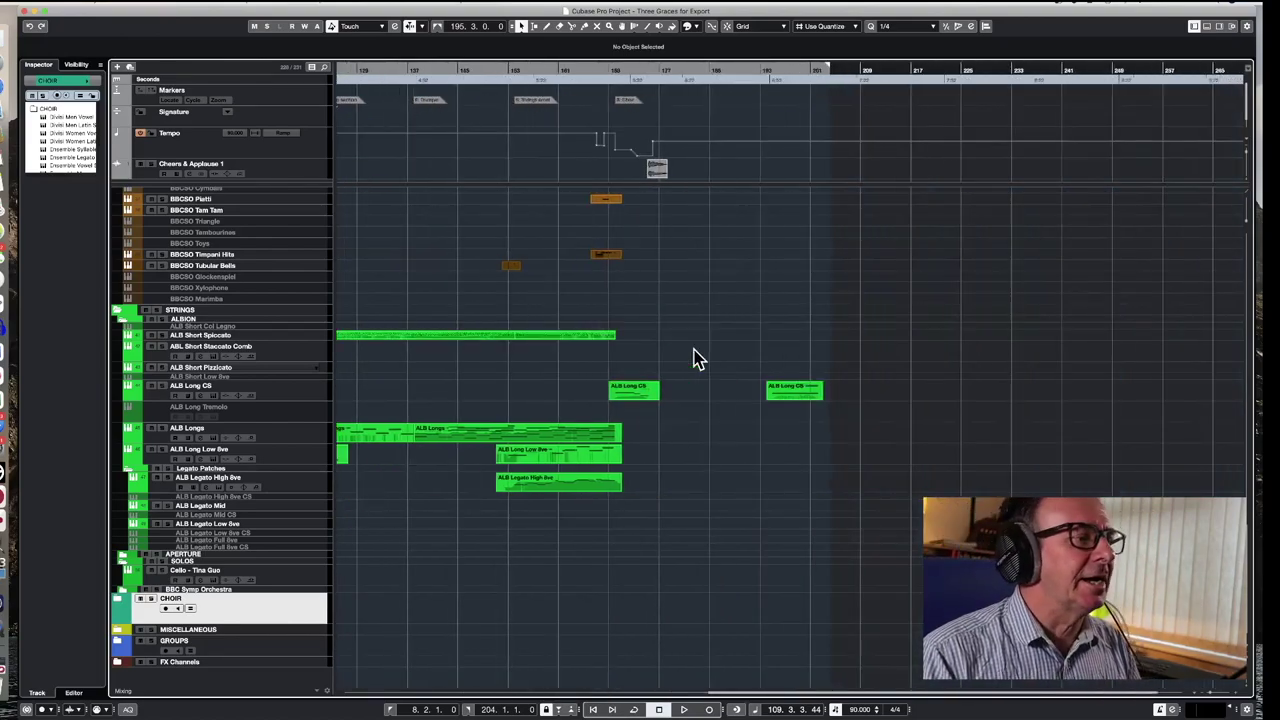
- Select the Honky Piano and Honky Piano (D) tracks and remove them, confirming deletion of their events
scroll(697, 358, up, 15)
scroll(697, 358, down, 10)
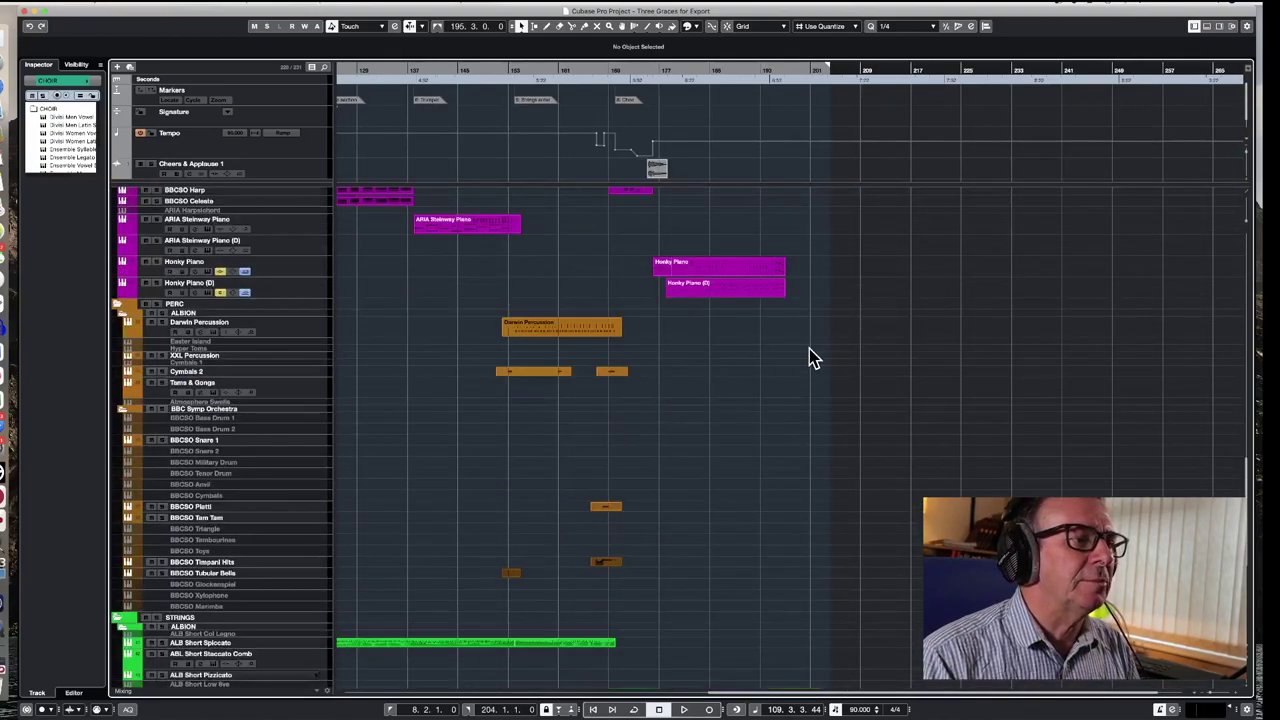
mouse_move(820, 324)
mouse_down()
mouse_move(689, 240)
mouse_move(651, 246)
mouse_move(831, 297)
mouse_move(835, 310)
mouse_up()
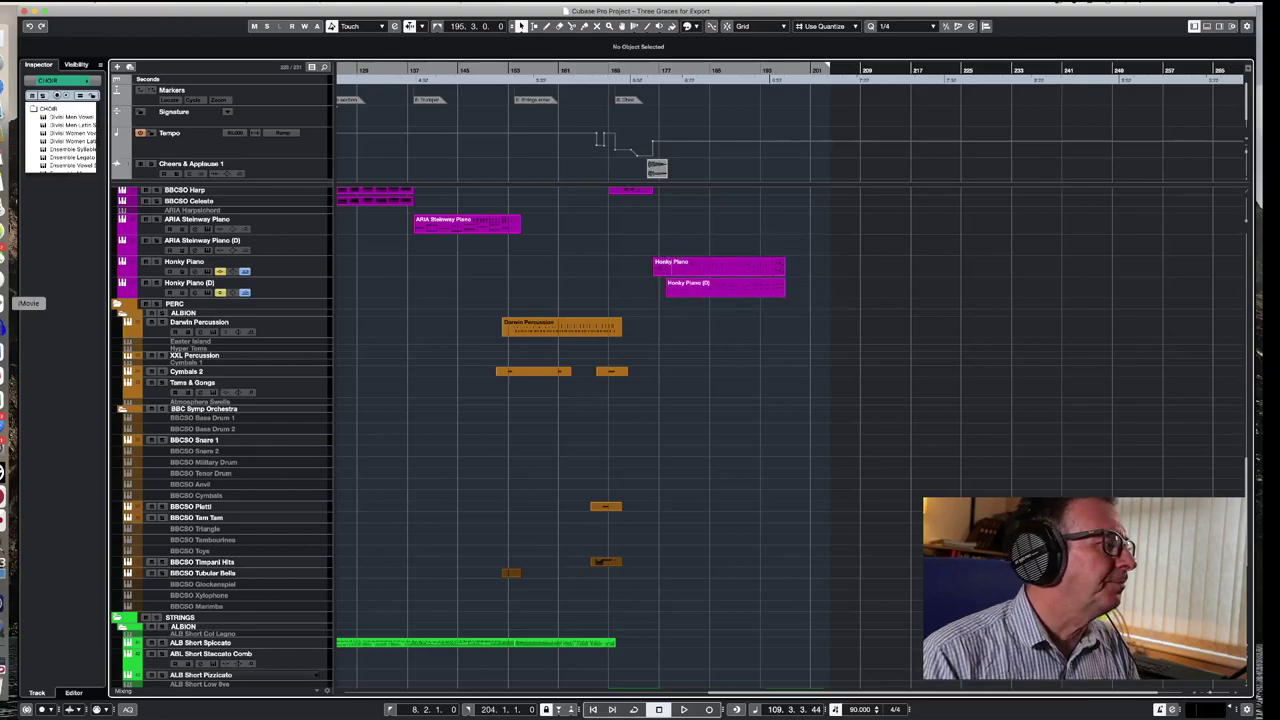
click(293, 279)
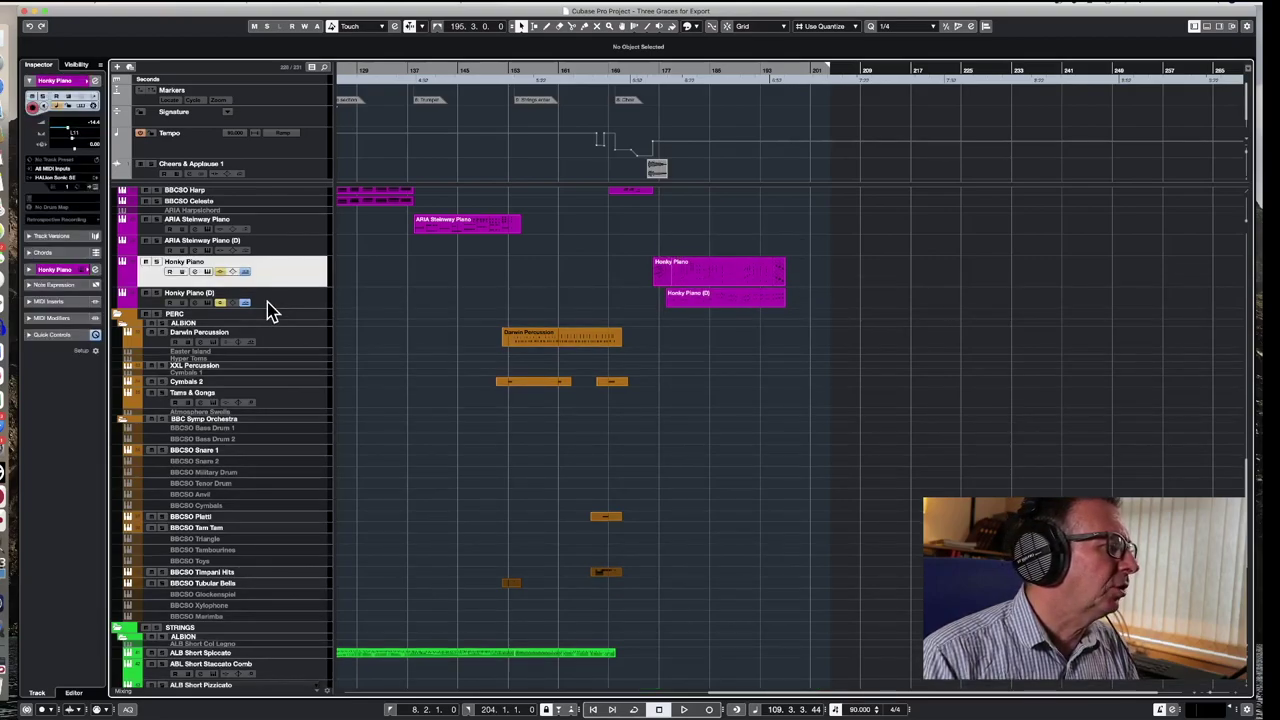
shift+click(271, 303)
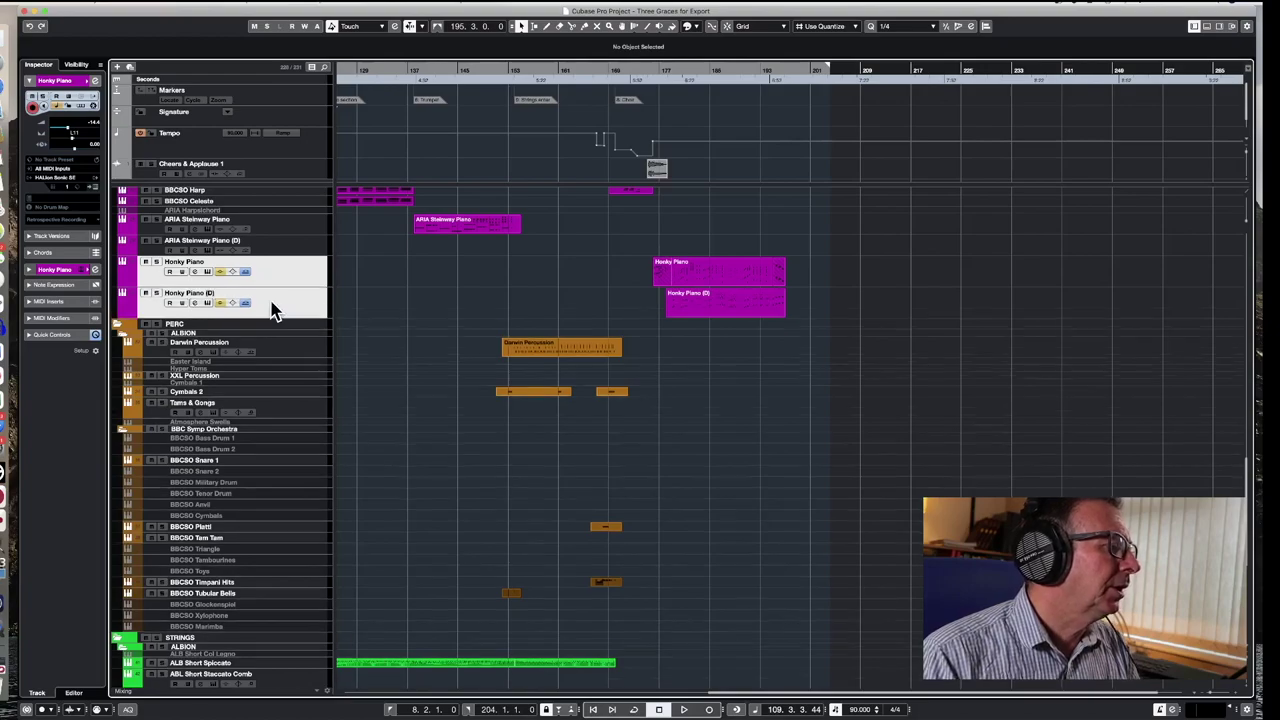
right_click(271, 303)
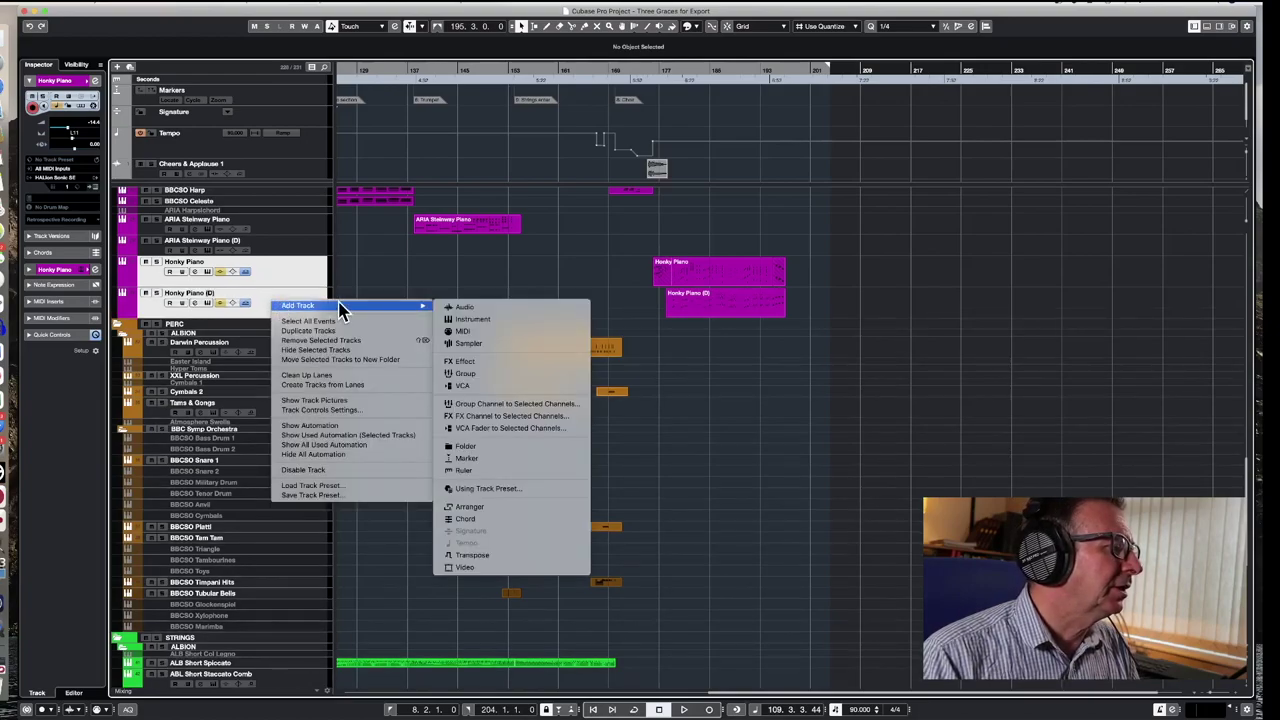
click(334, 343)
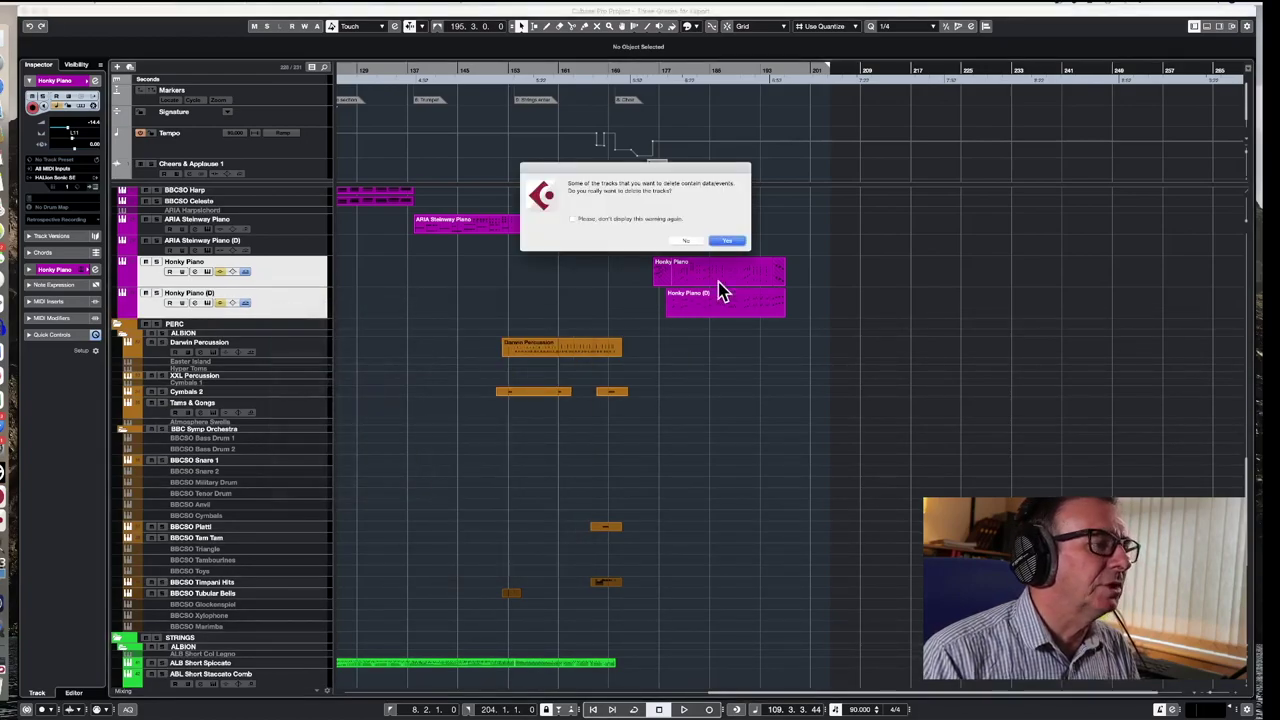
click(727, 242)
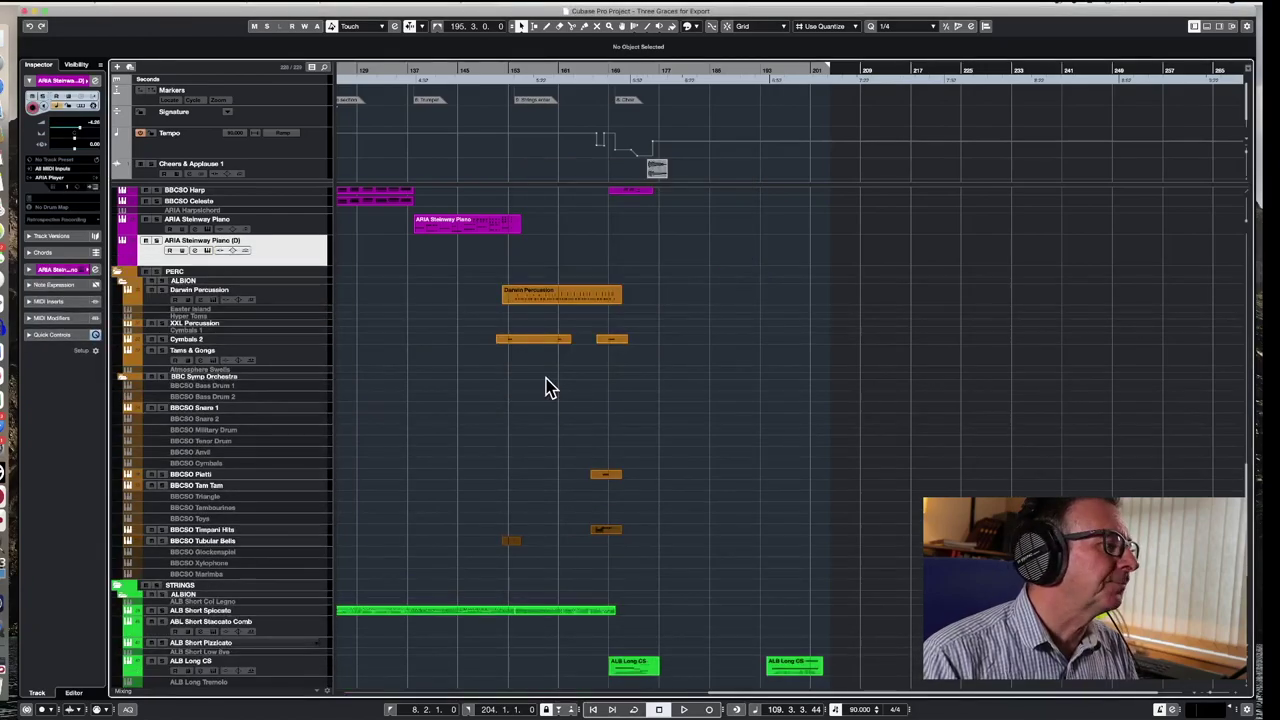
scroll(546, 386, left, 10)
scroll(546, 386, left, 3)
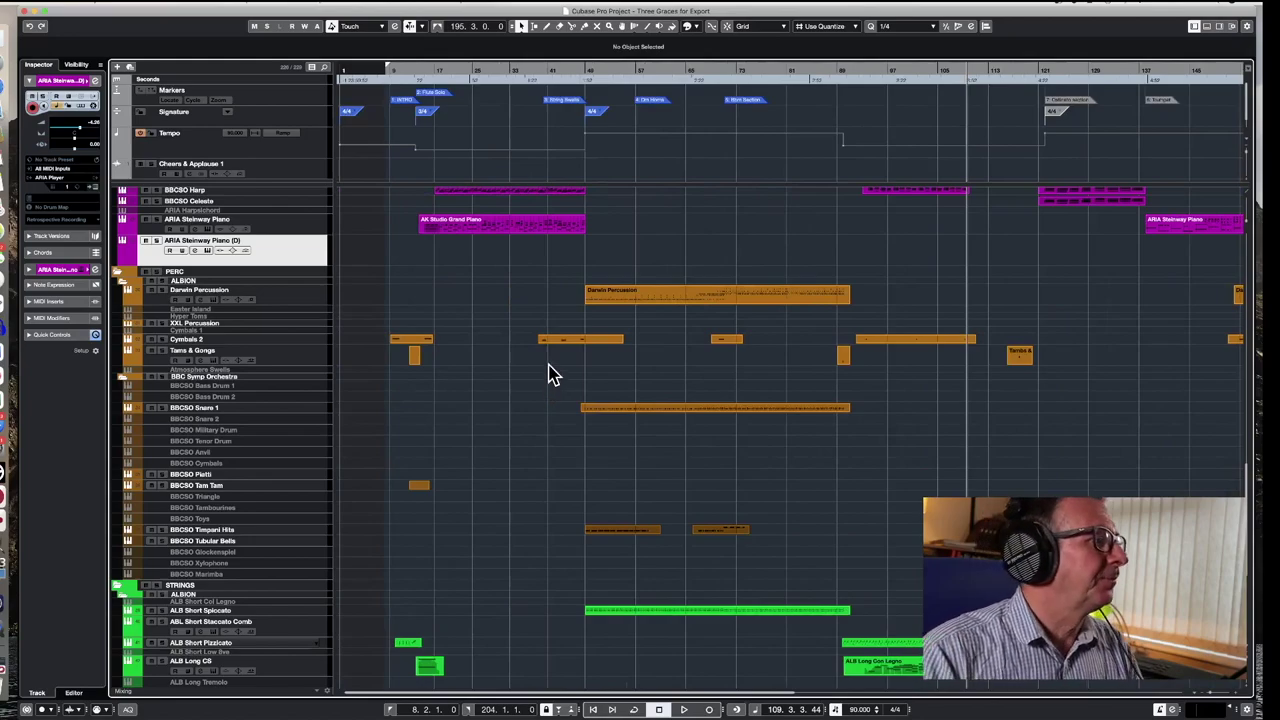
scroll(548, 380, down, 10)
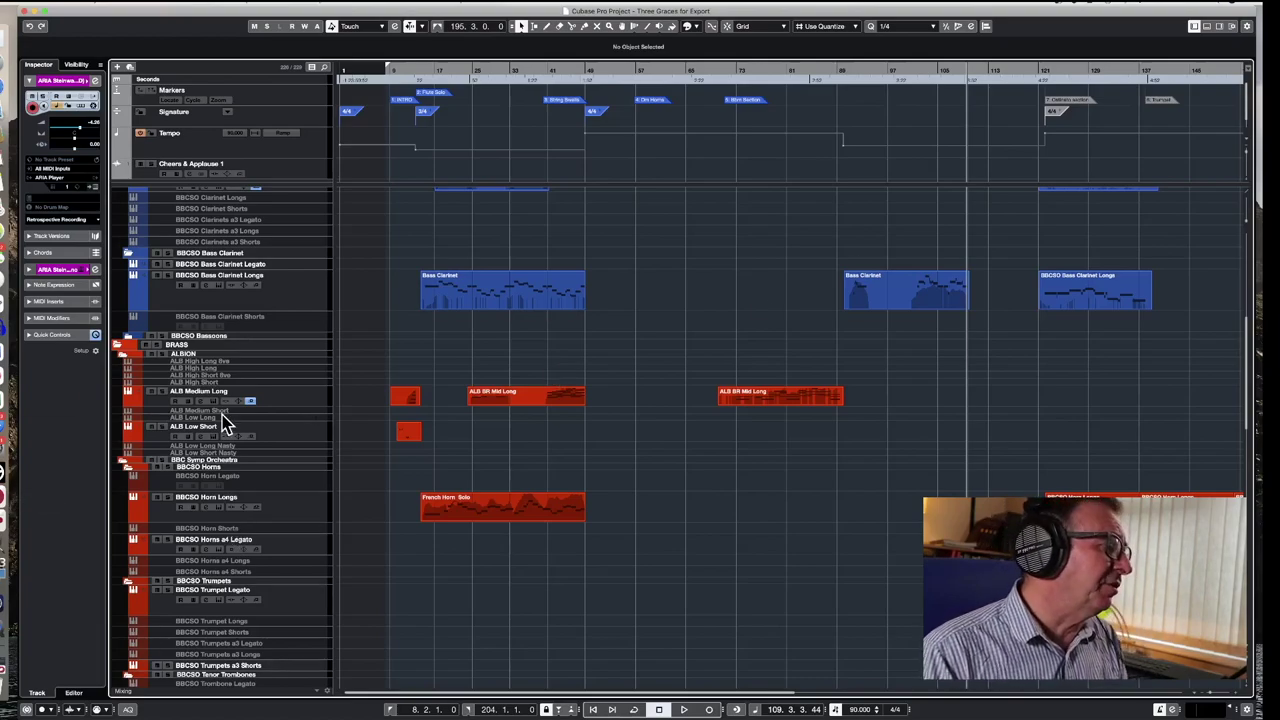
scroll(222, 437, up, 5)
scroll(223, 440, down, 5)
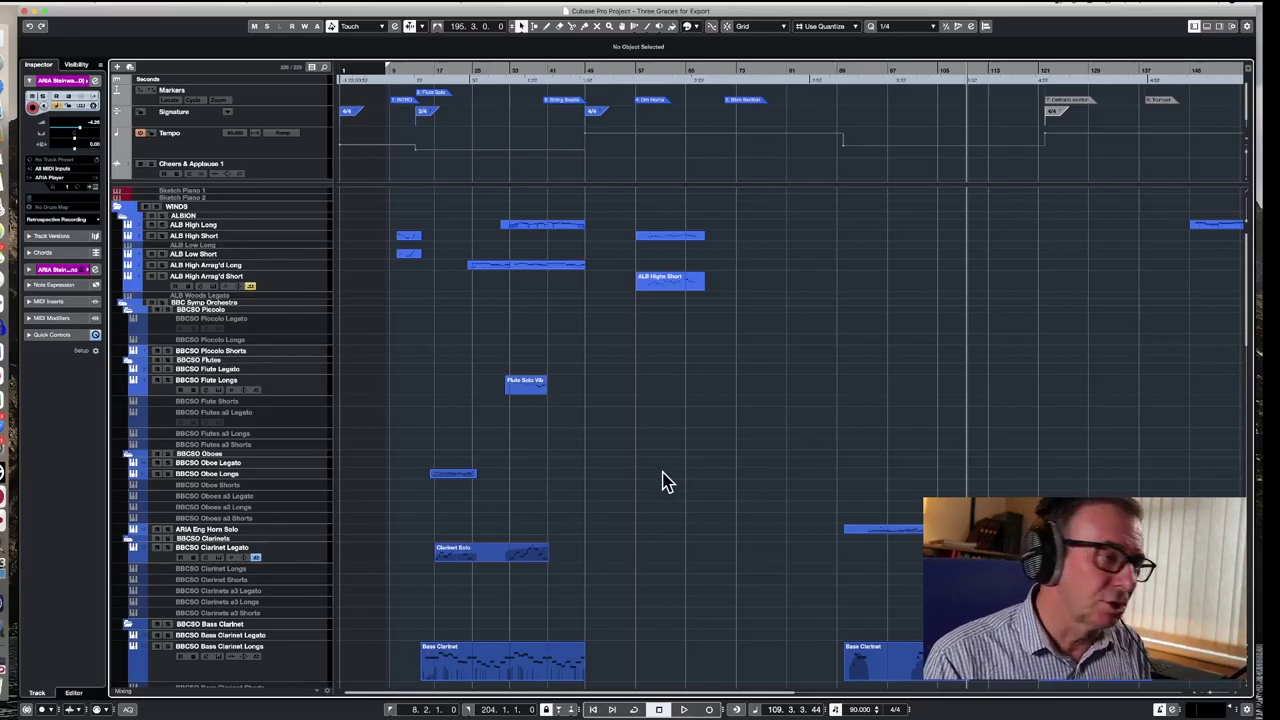
scroll(663, 483, down, 10)
scroll(663, 483, up, 10)
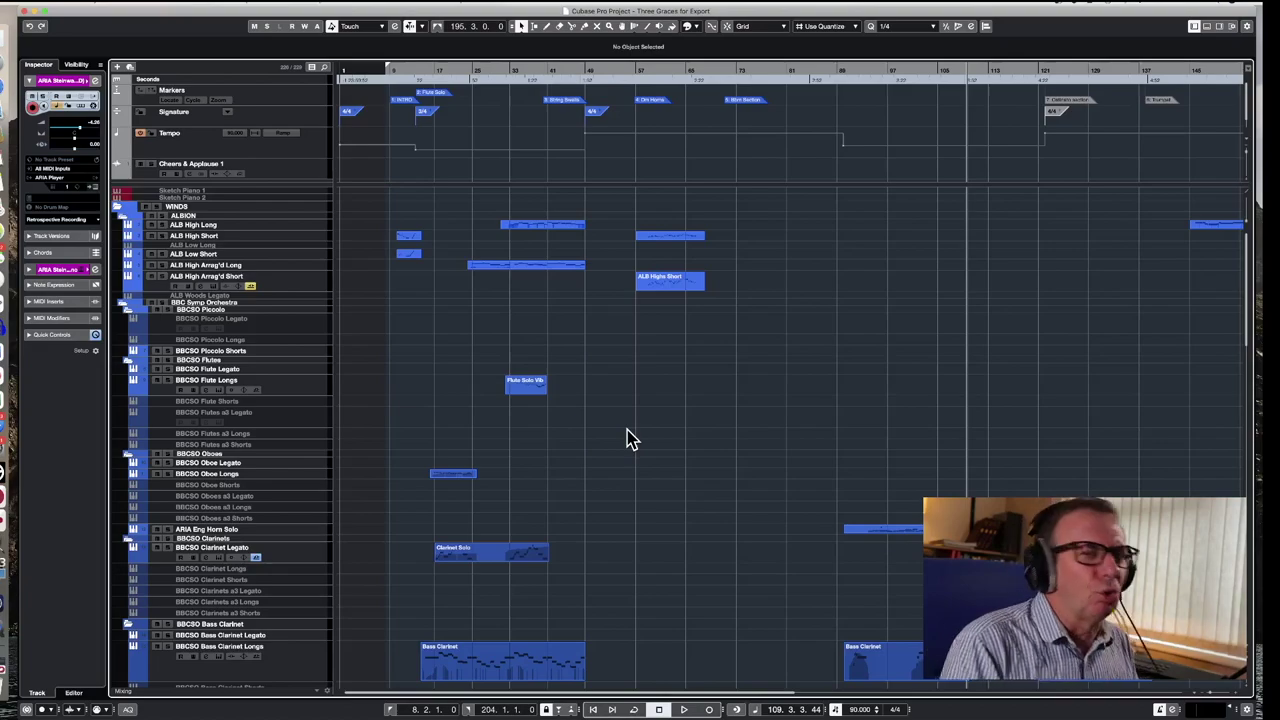
scroll(628, 438, right, 10)
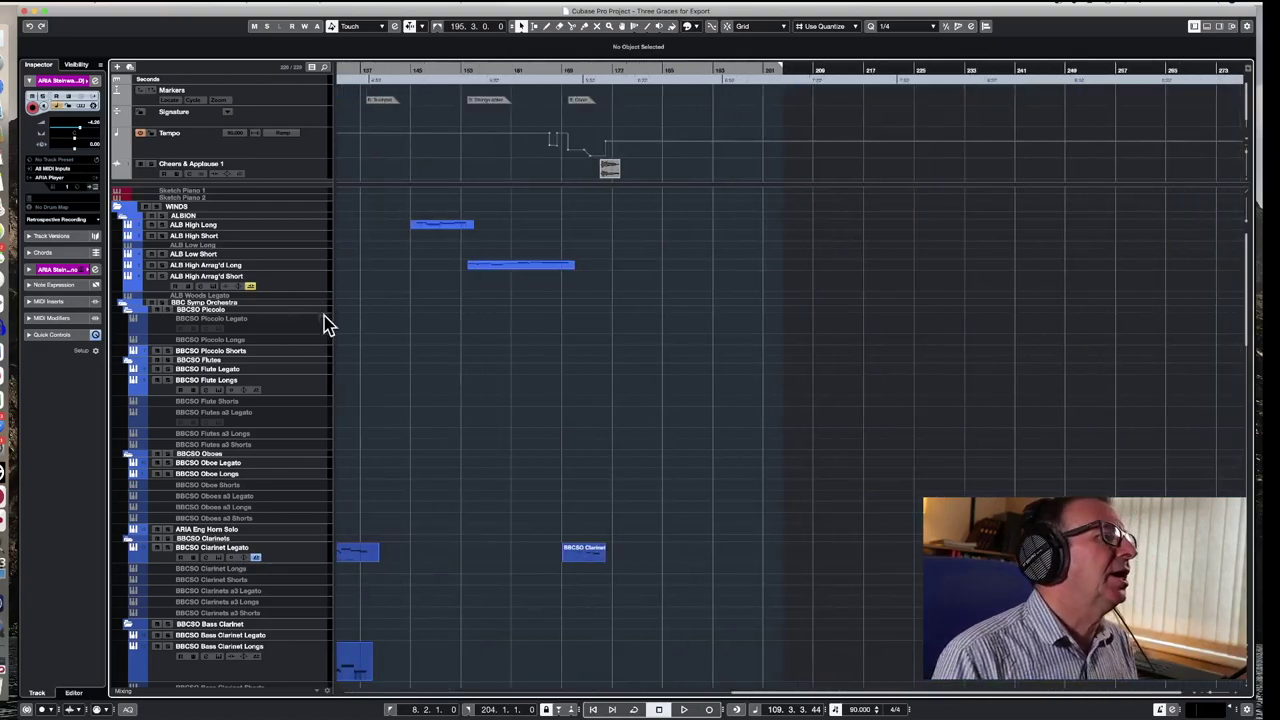
scroll(380, 297, left, 10)
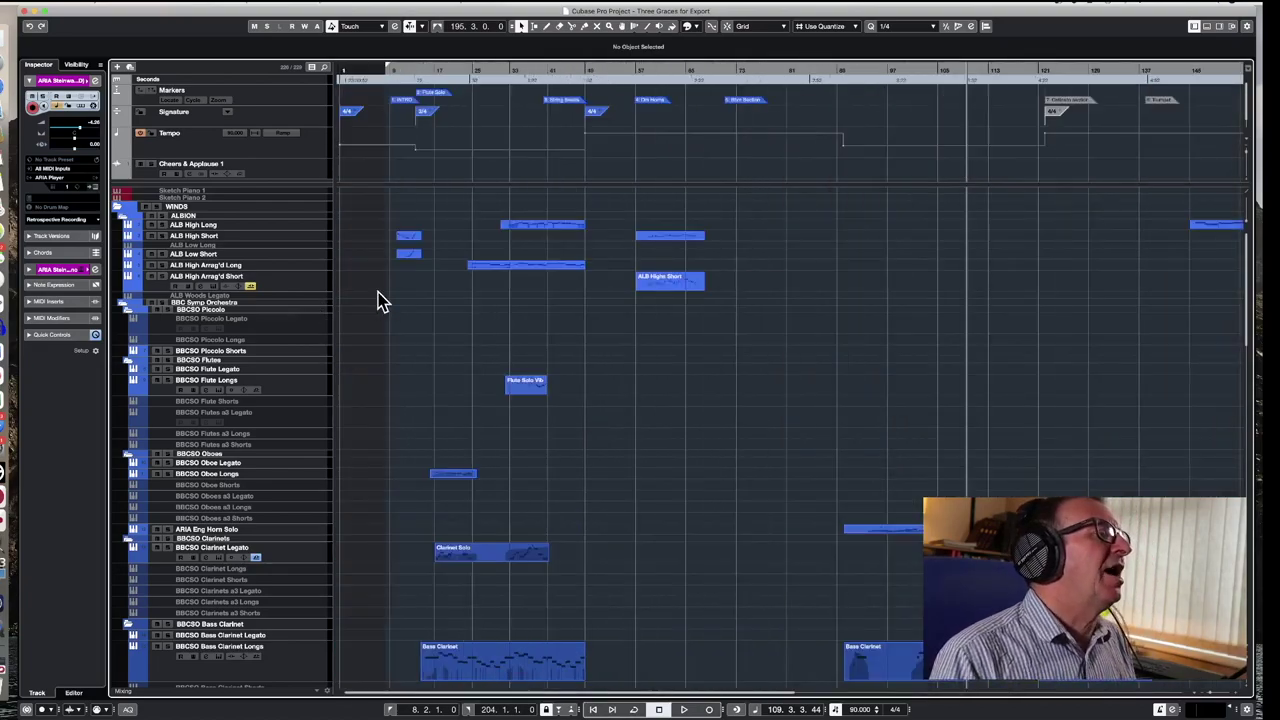
click(287, 104)
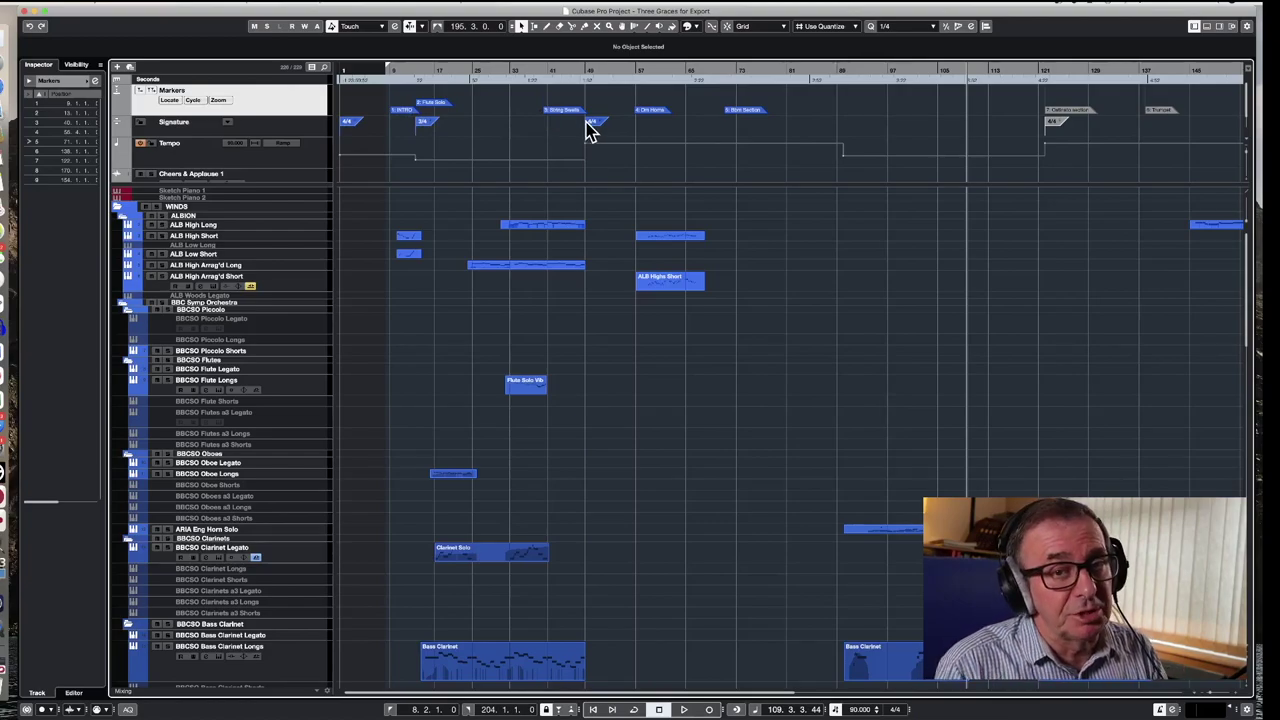
scroll(526, 163, up, 3)
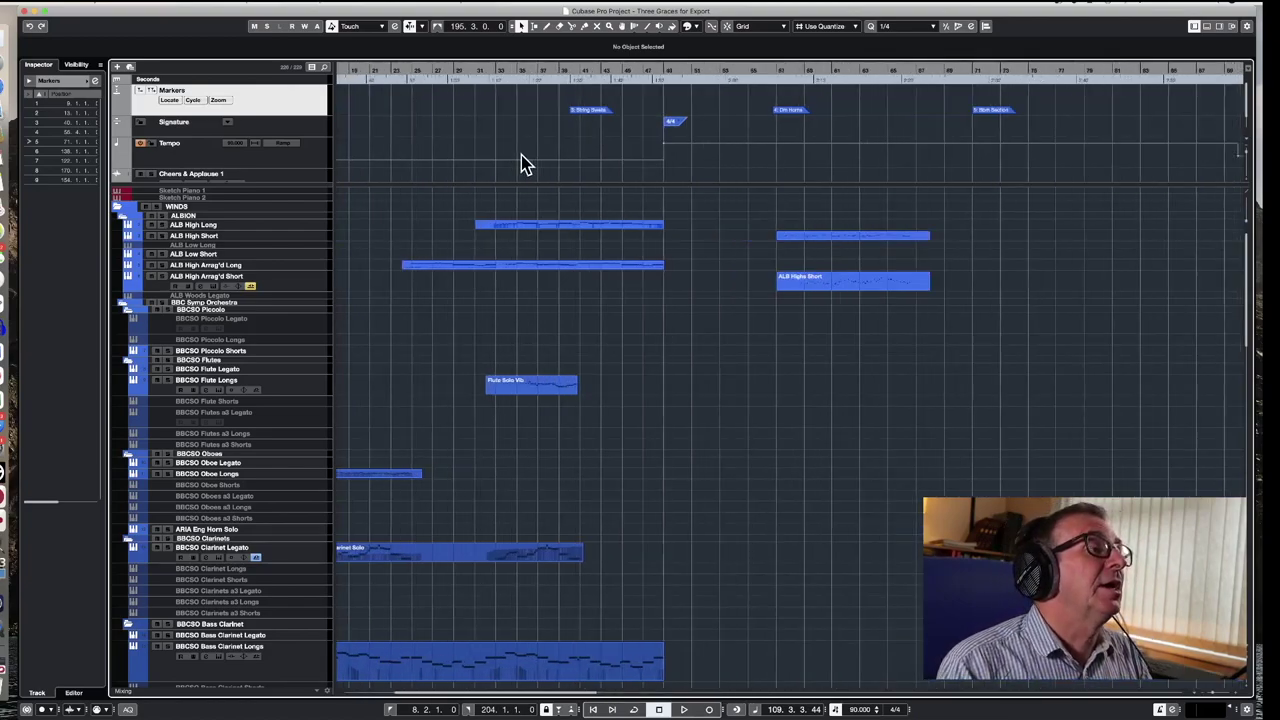
scroll(526, 163, left, 5)
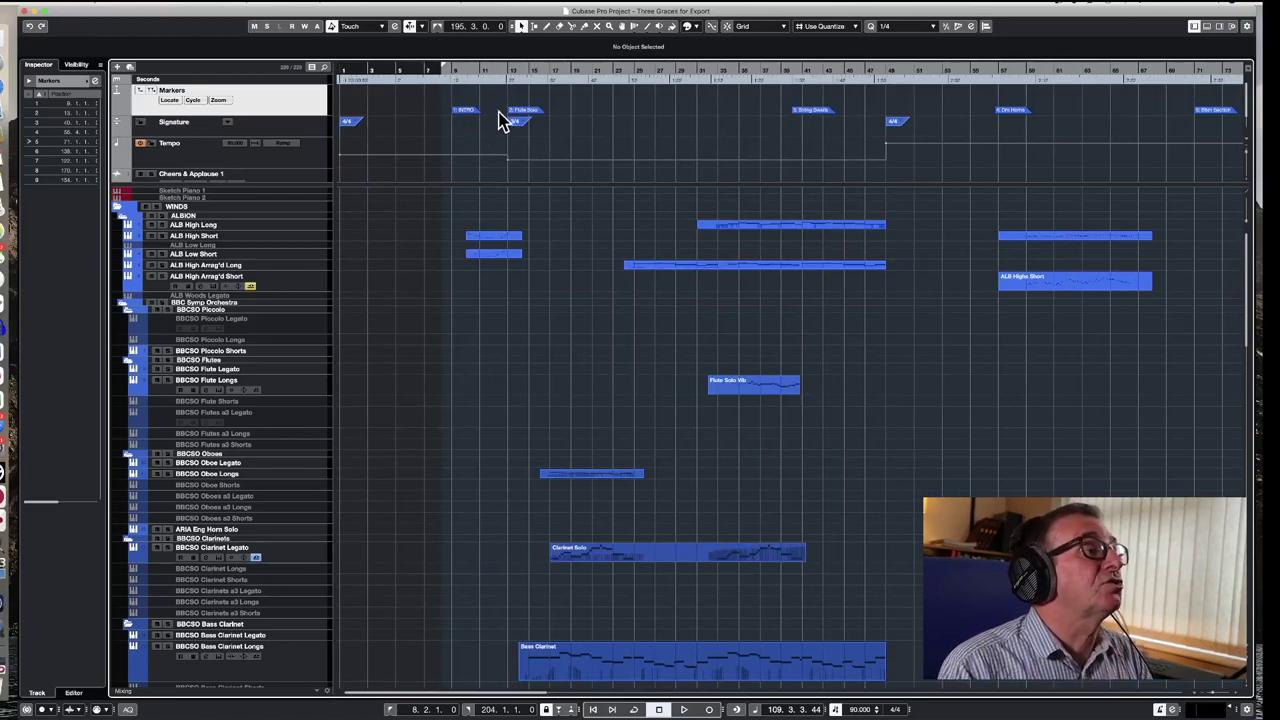
scroll(520, 120, right, 4)
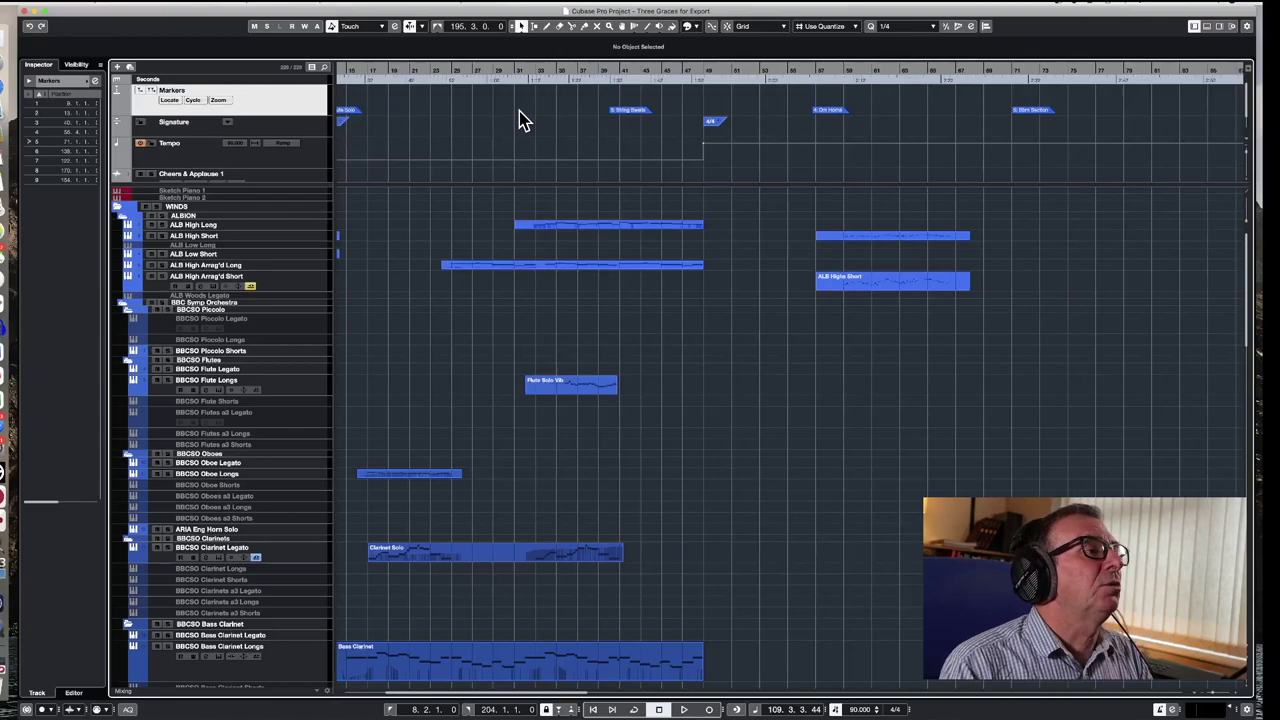
scroll(520, 120, right, 2)
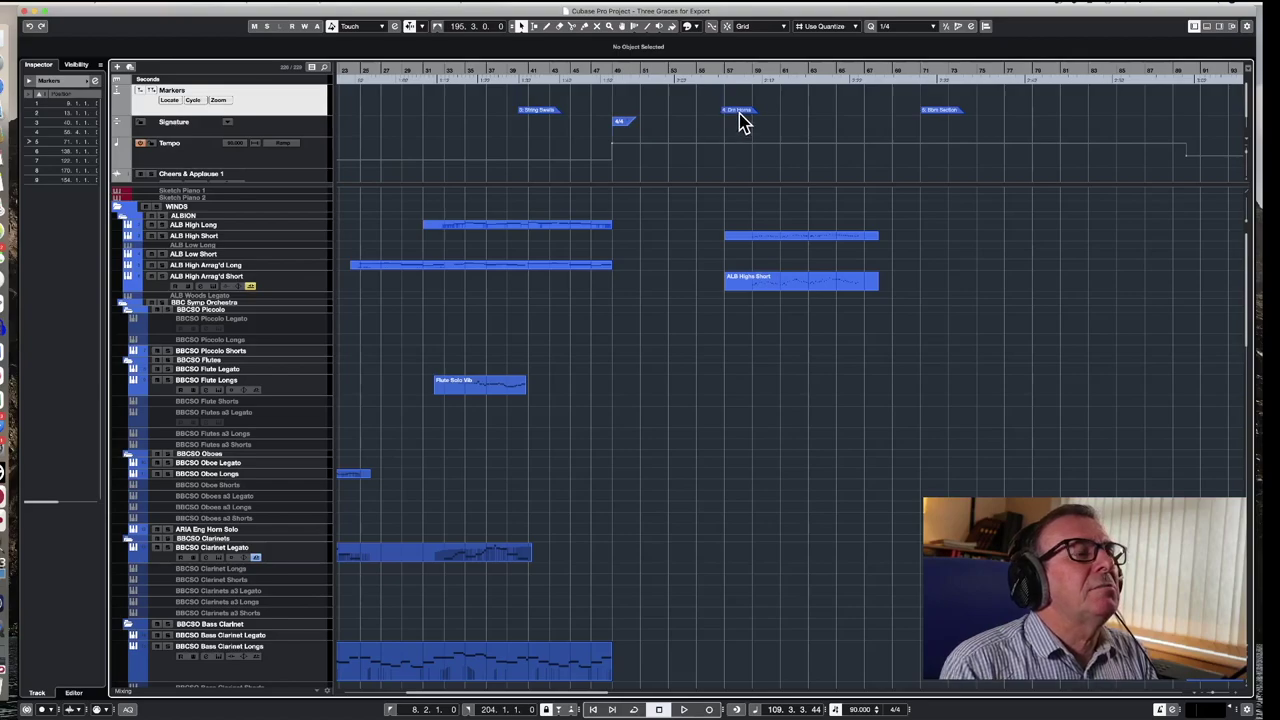
scroll(740, 120, right, 6)
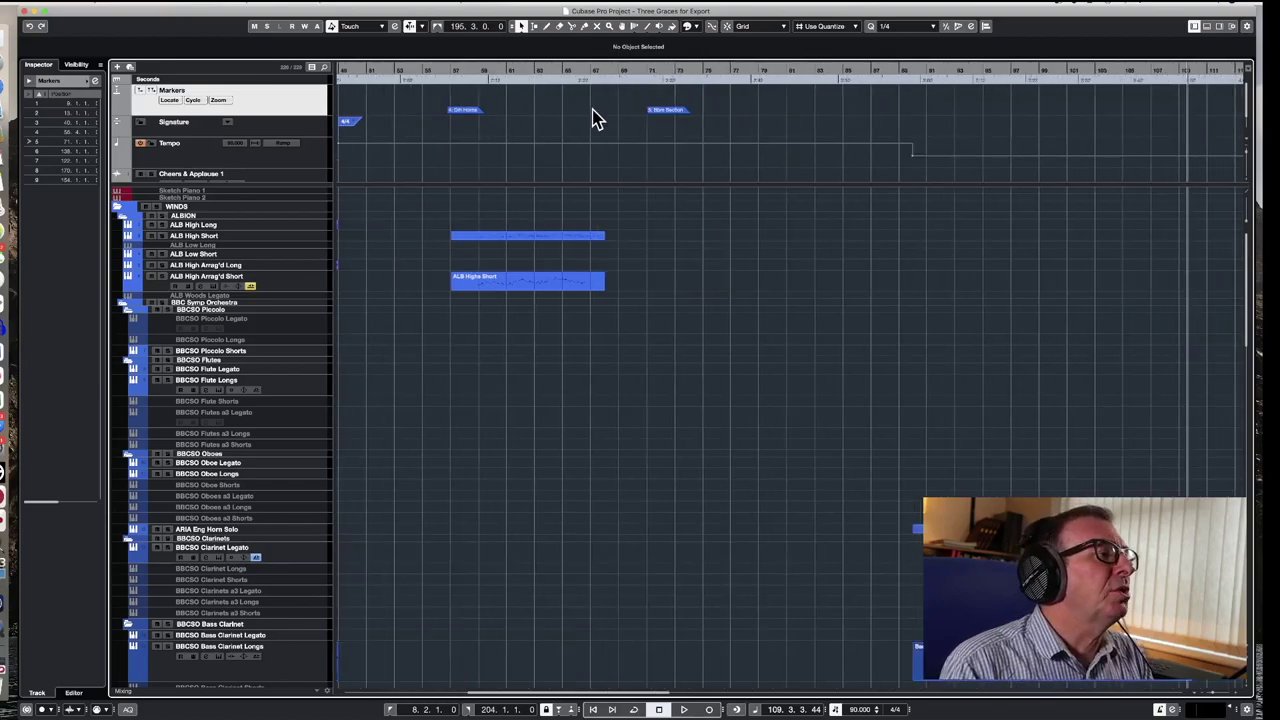
scroll(660, 120, right, 2)
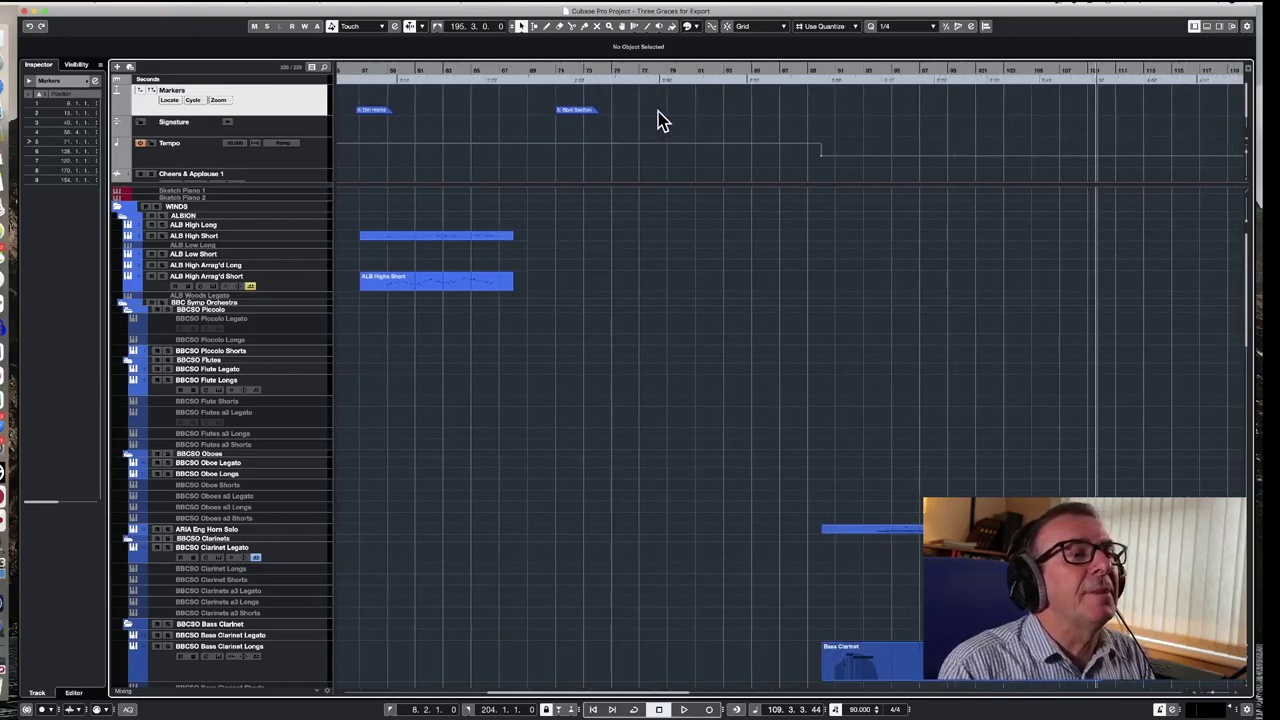
scroll(660, 120, right, 8)
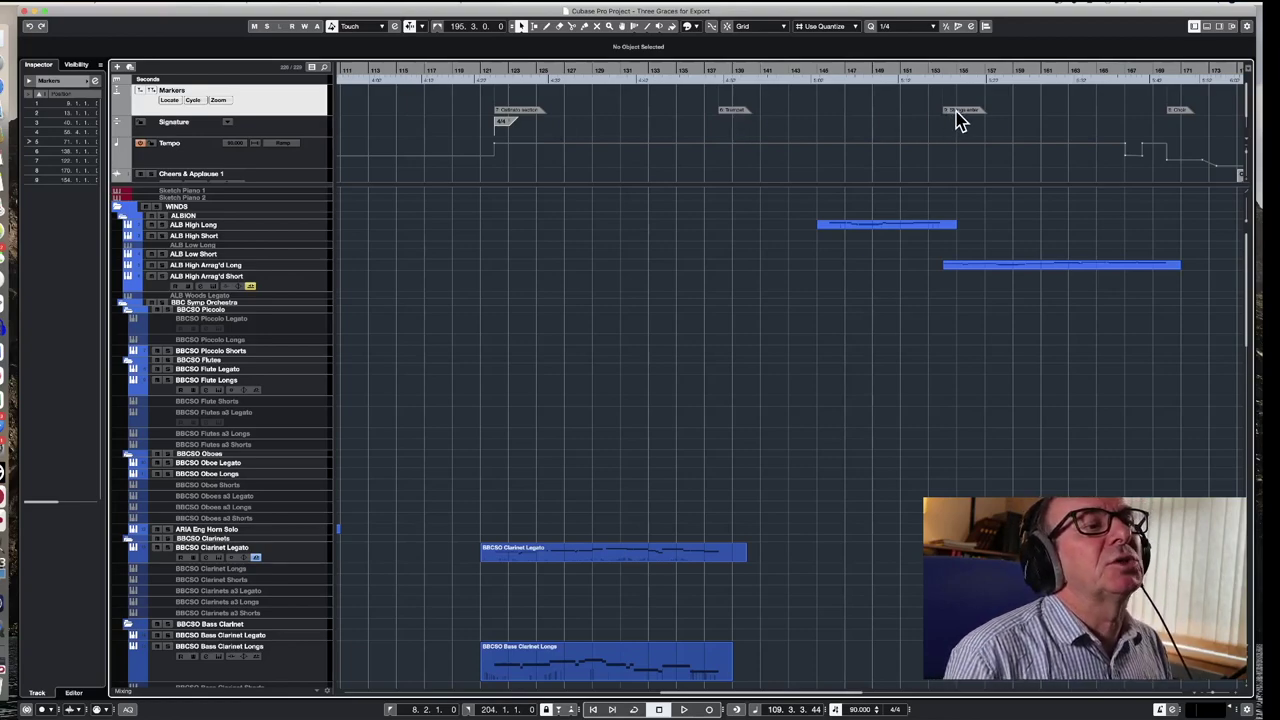
scroll(955, 120, right, 5)
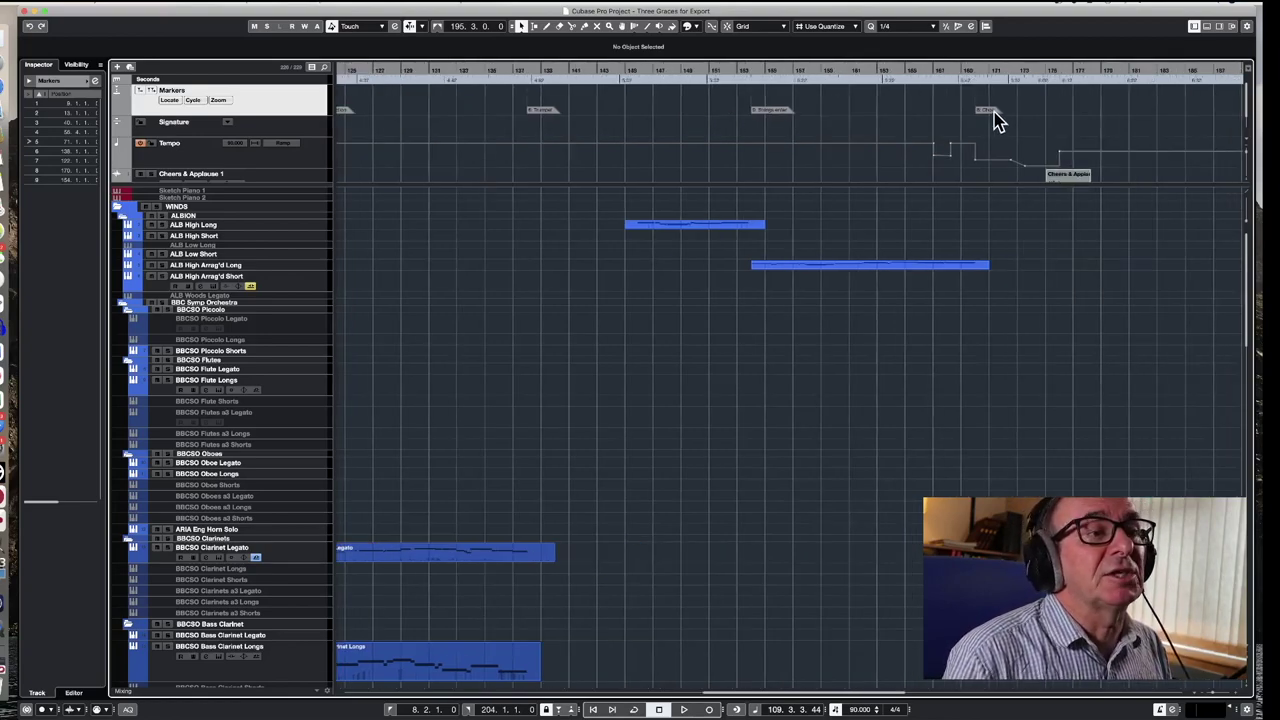
scroll(991, 120, right, 3)
scroll(990, 122, left, 2)
scroll(985, 121, left, 15)
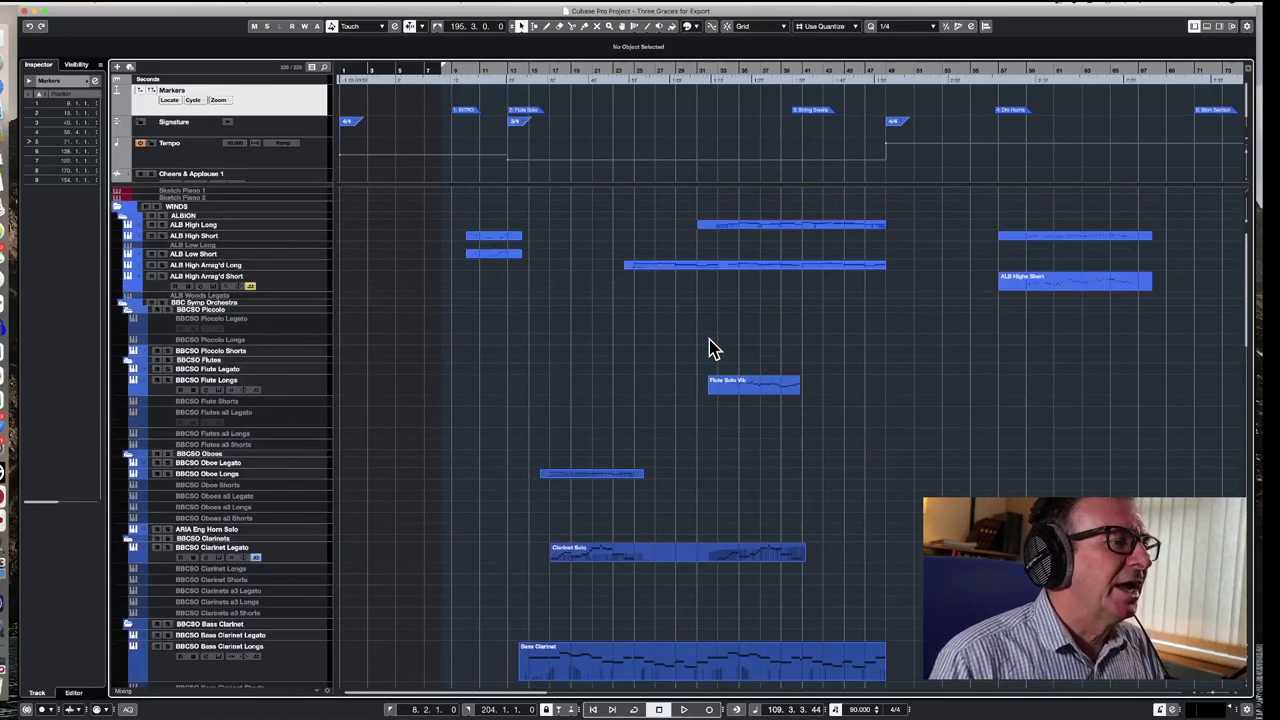
scroll(727, 327, right, 5)
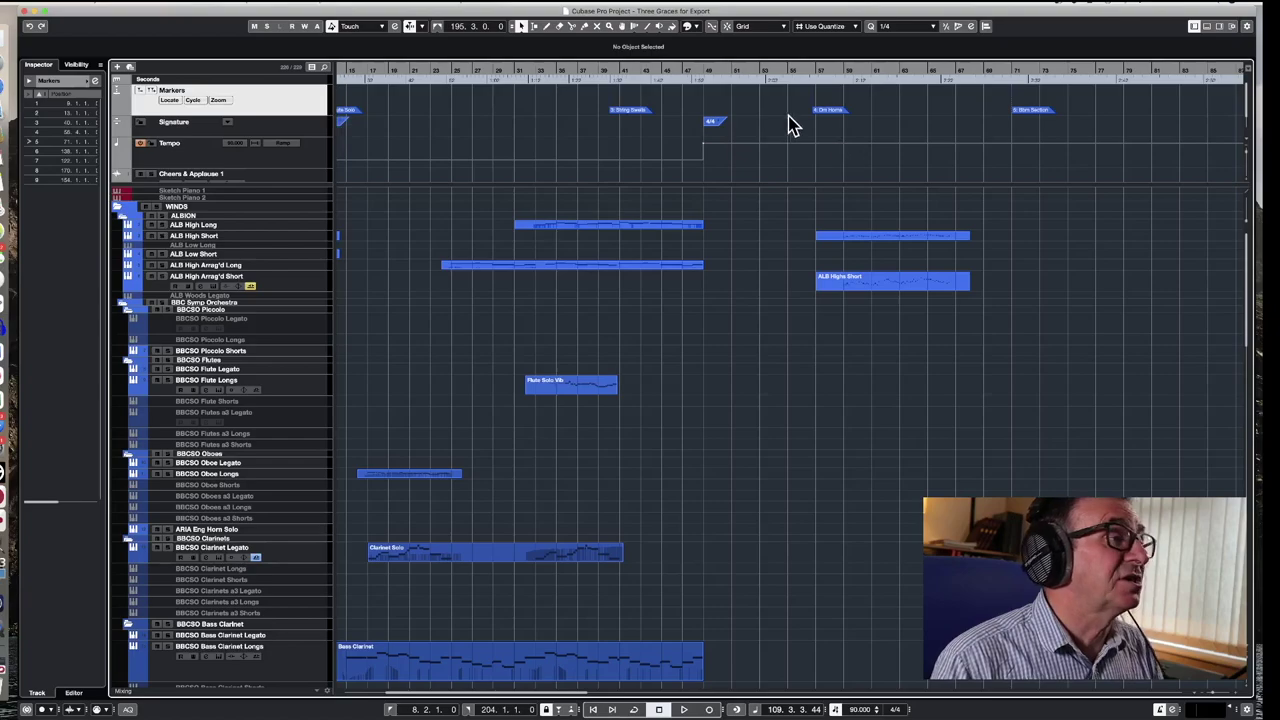
- With the Pencil tool, draw a new marker on the Marker track near bar 49
right_click(708, 110)
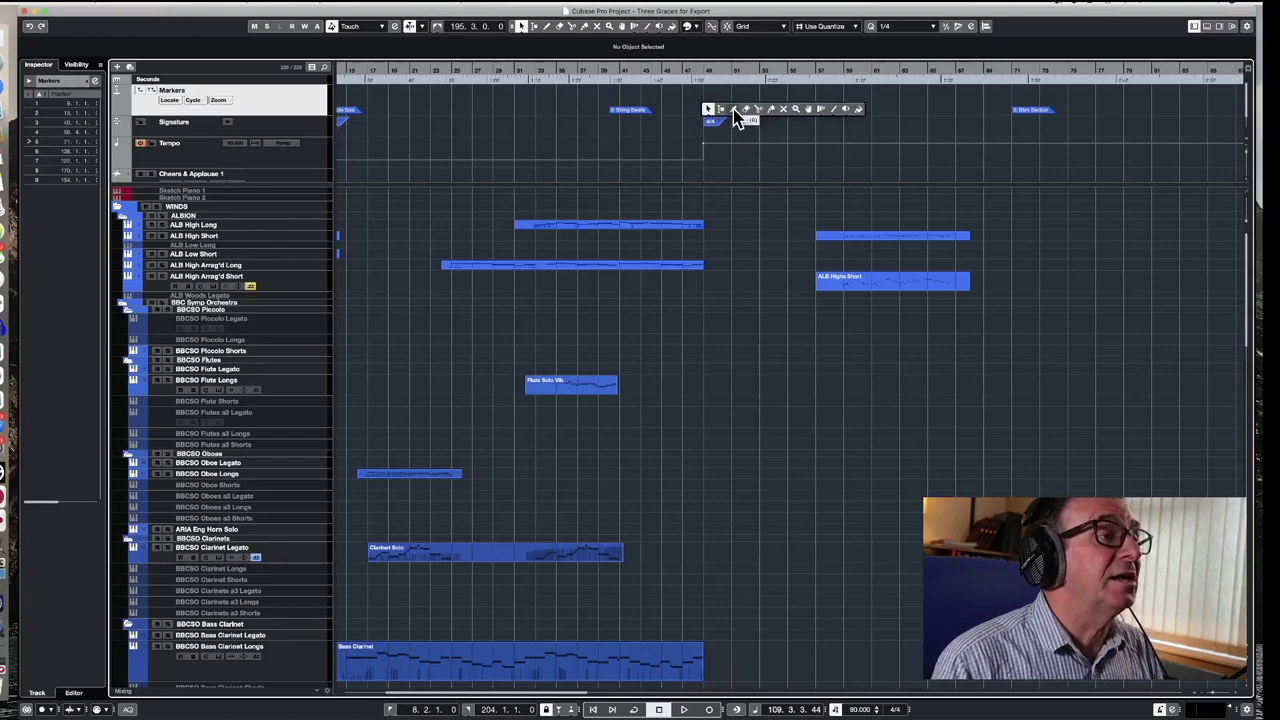
click(745, 109)
click(705, 112)
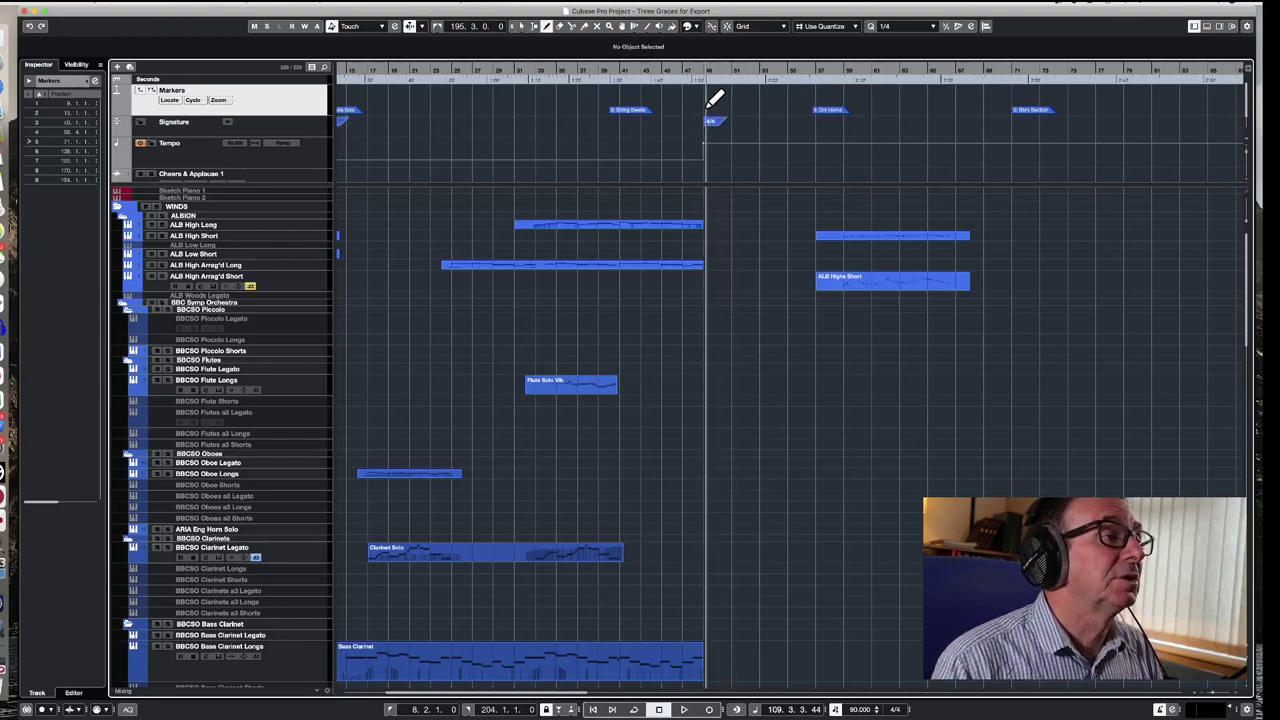
click(708, 107)
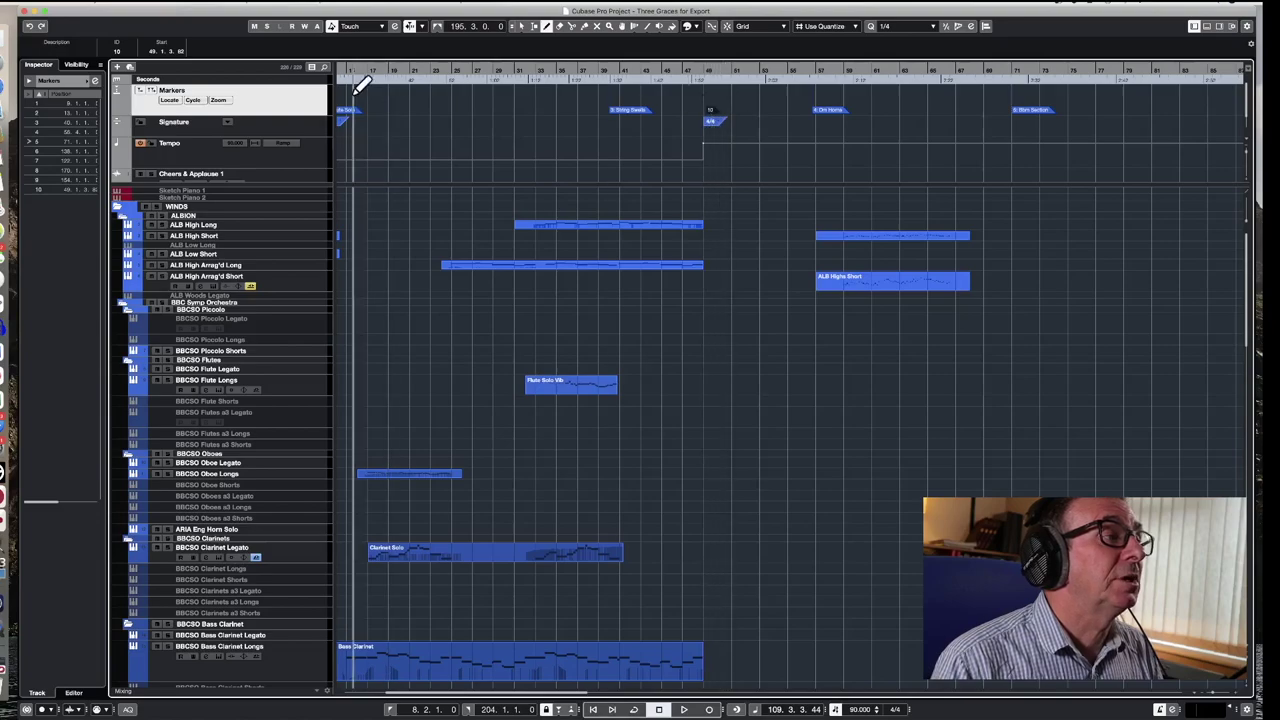
- In the Markers window, give marker 10 the description '4/4'
click(83, 190)
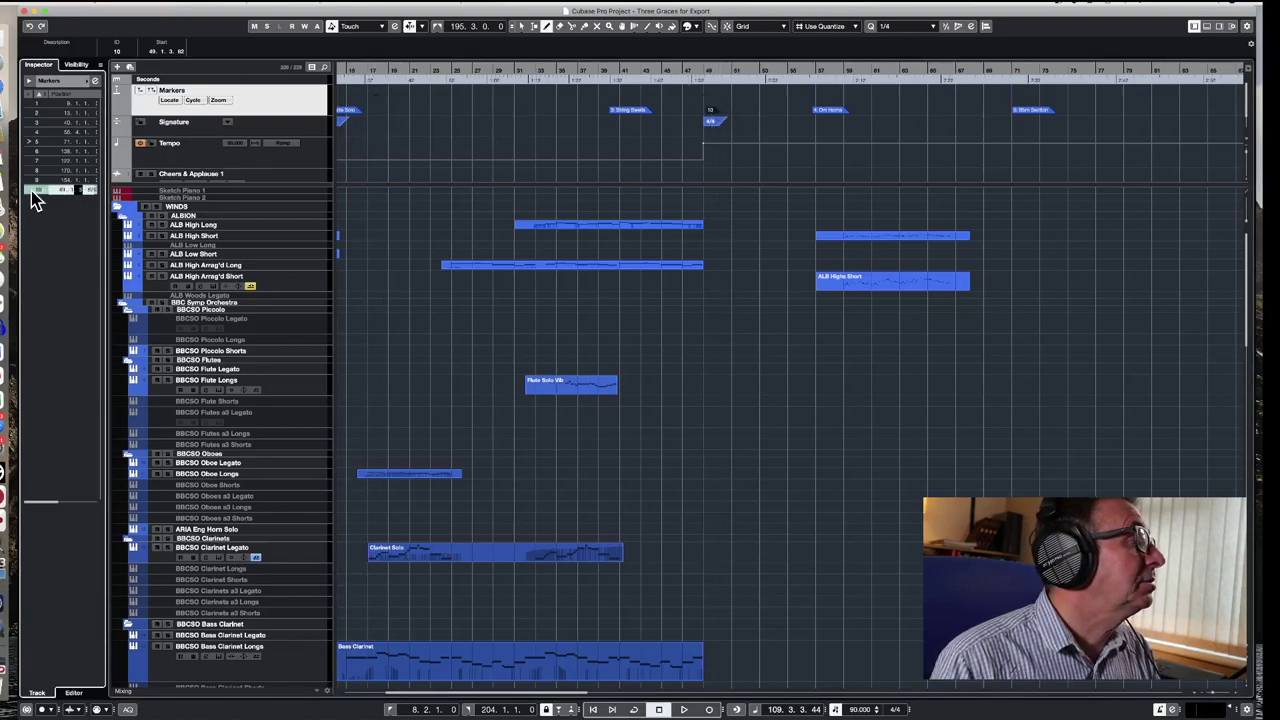
click(96, 82)
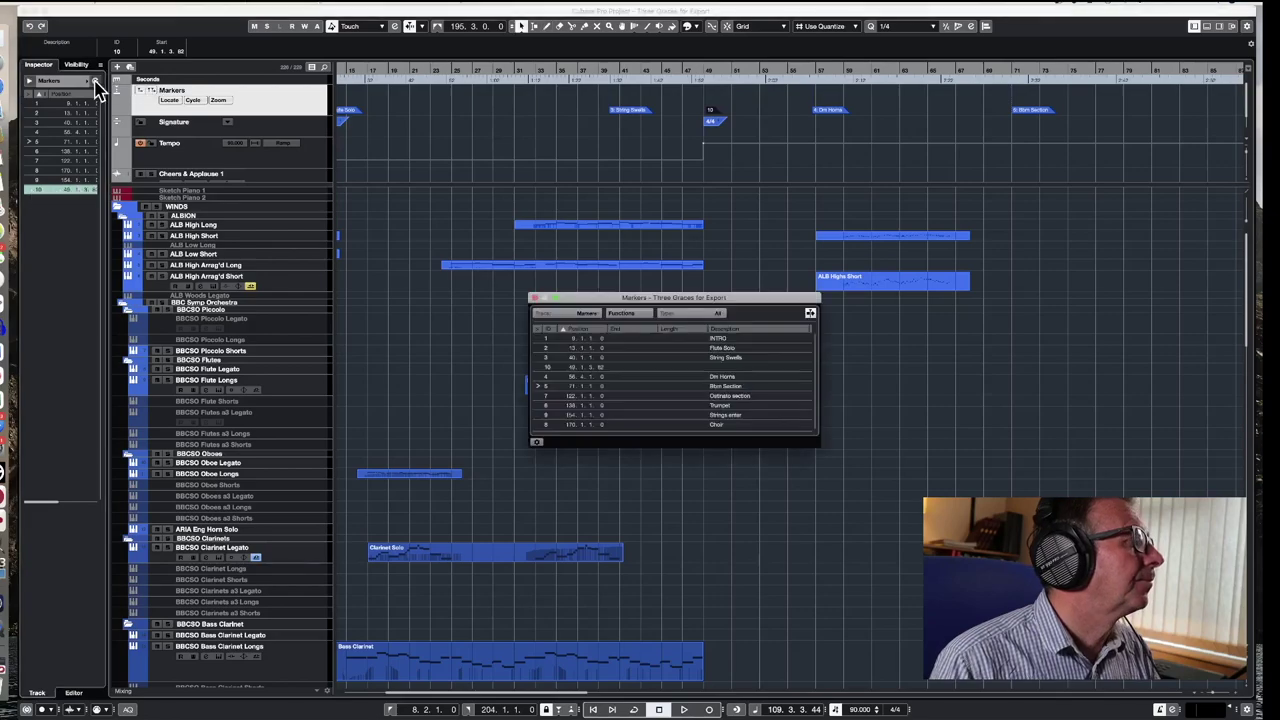
click(716, 368)
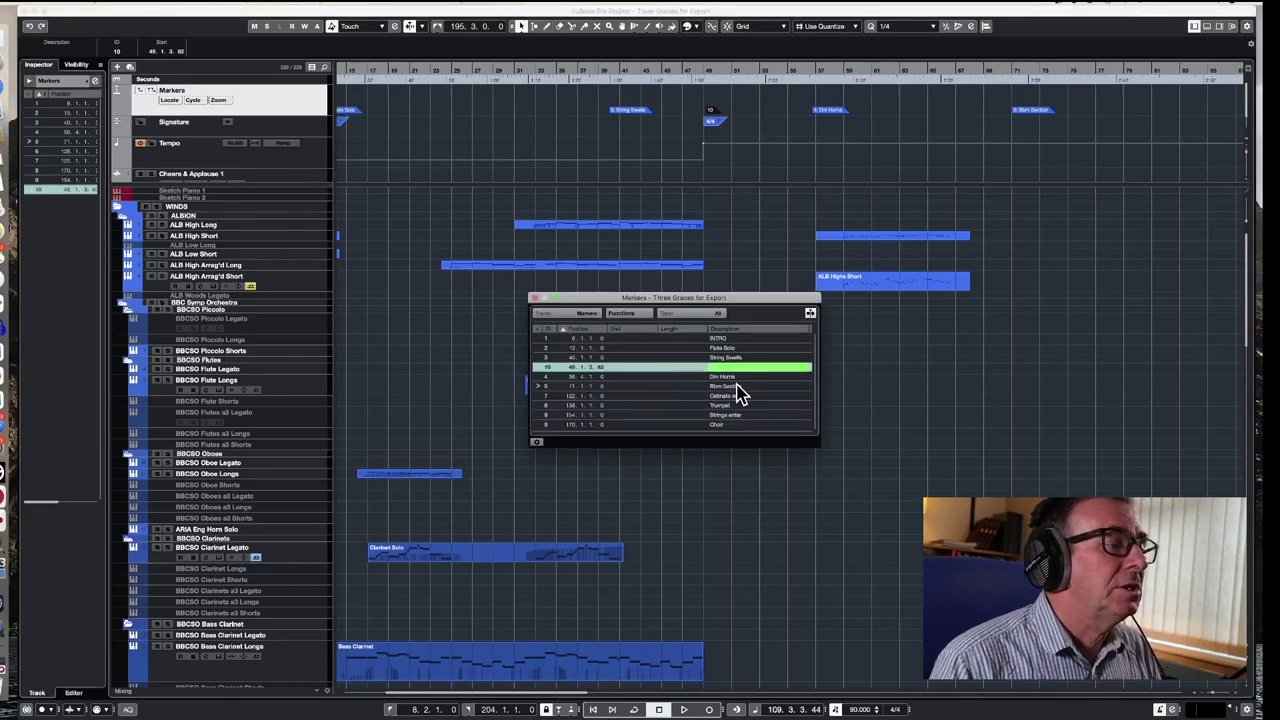
double_click(714, 367)
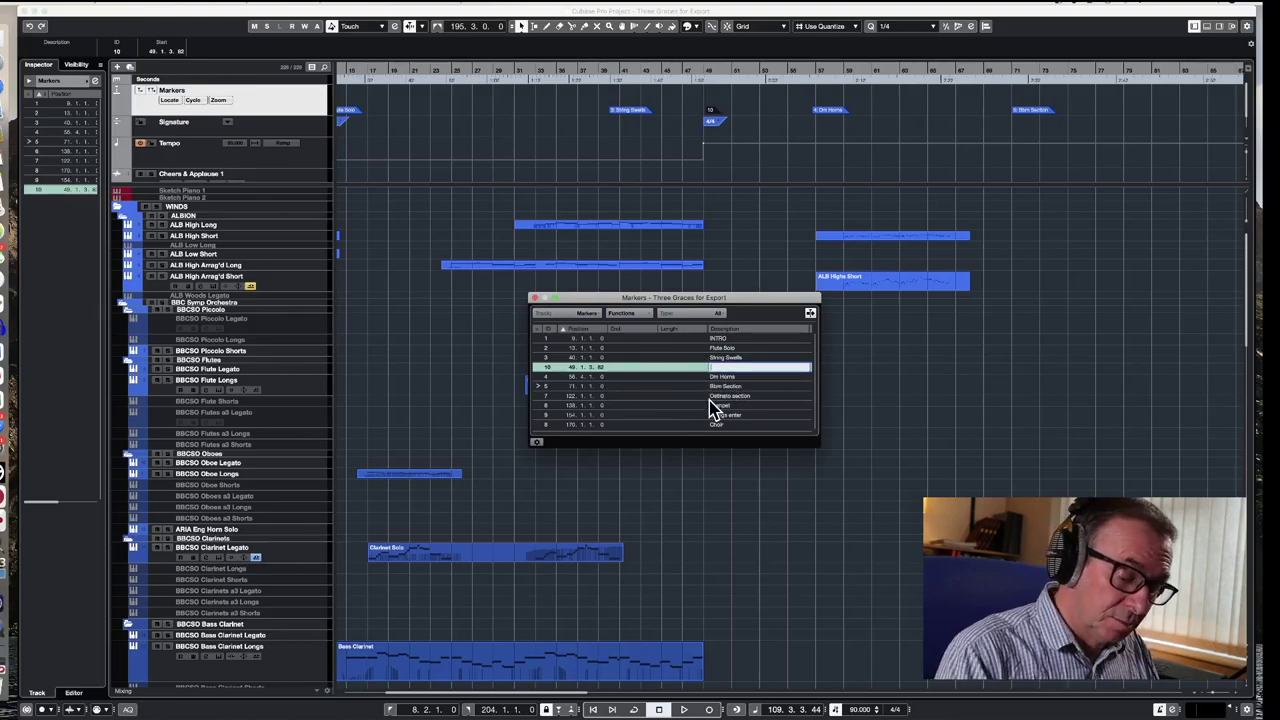
text(4/4)
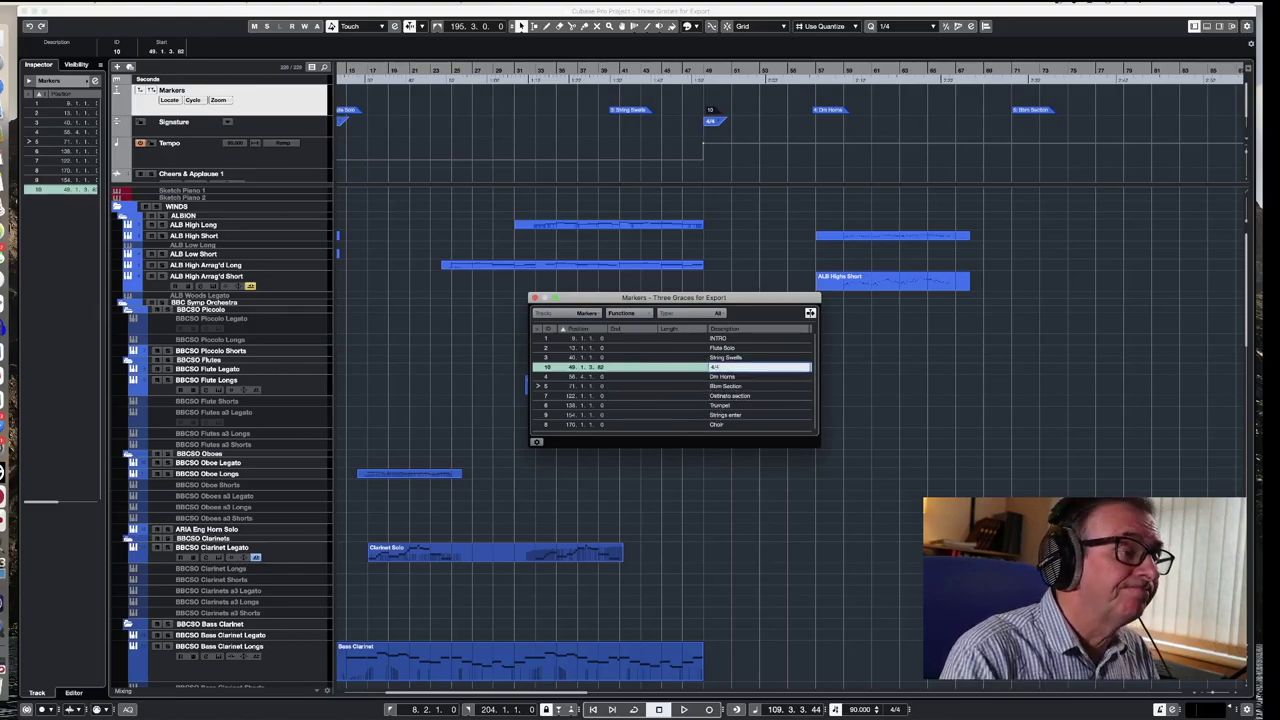
click(902, 443)
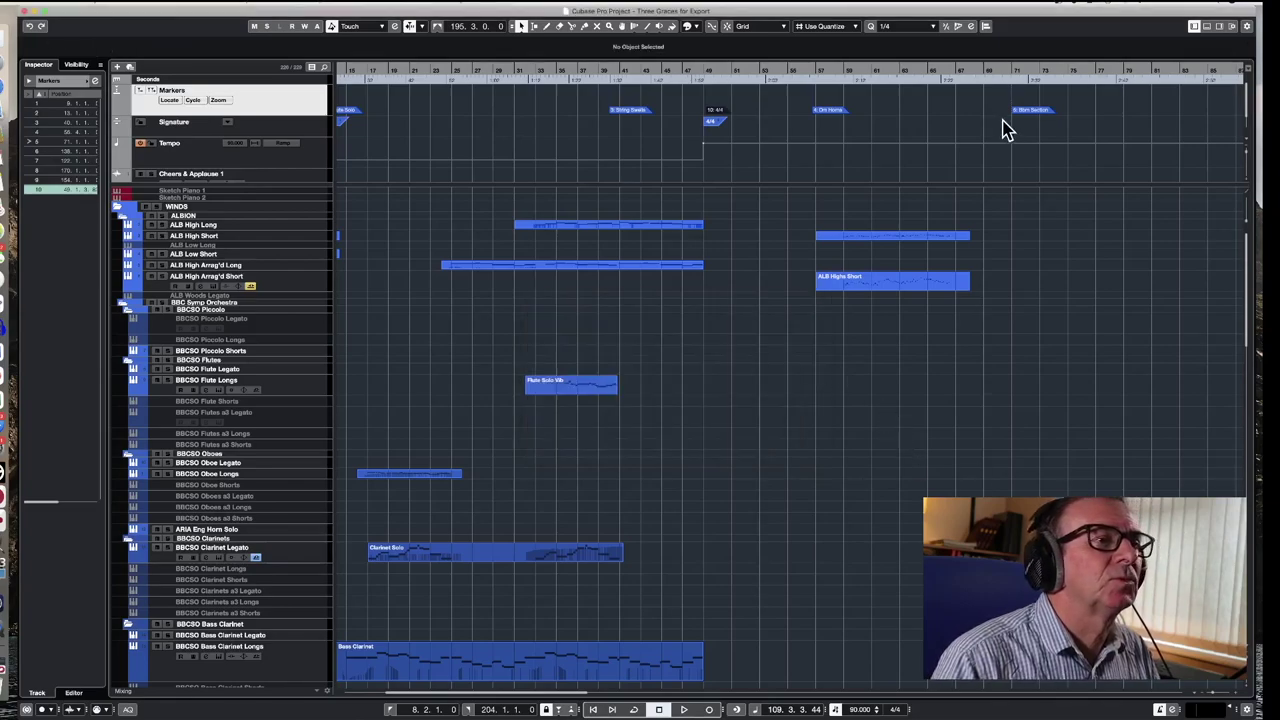
scroll(870, 302, left, 3)
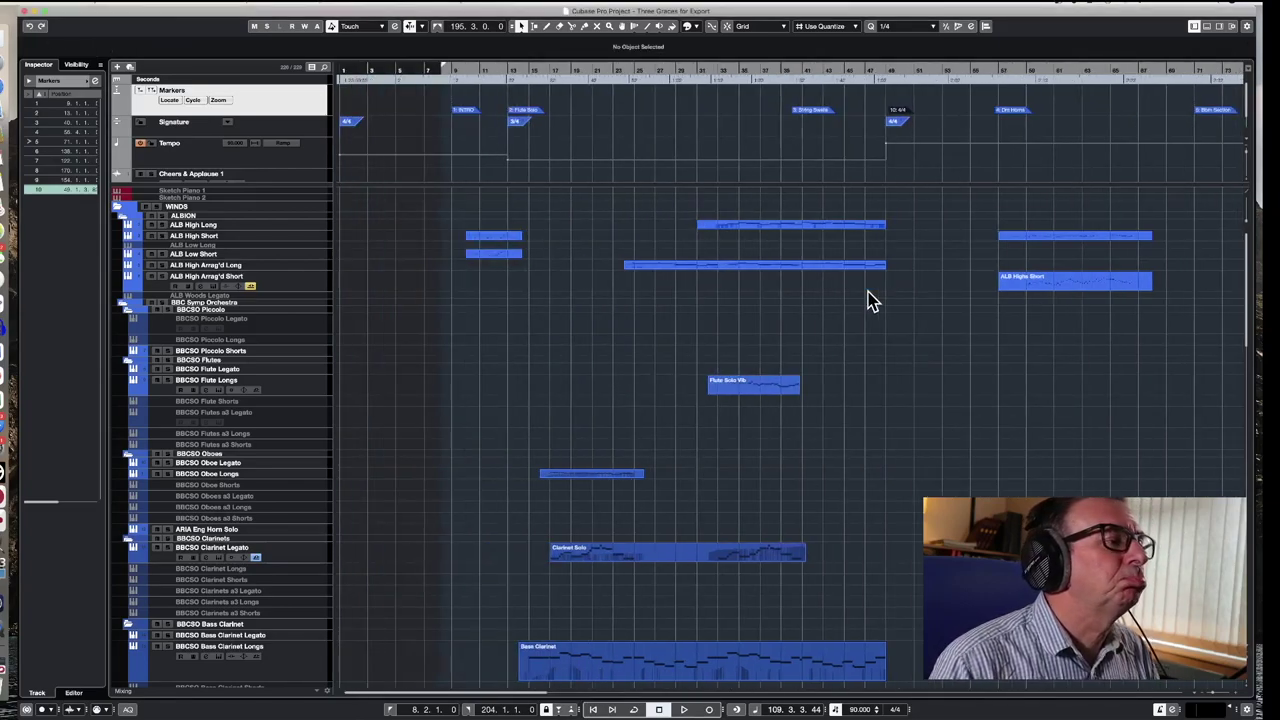
scroll(870, 302, right, 3)
scroll(870, 302, left, 5)
scroll(870, 302, down, 10)
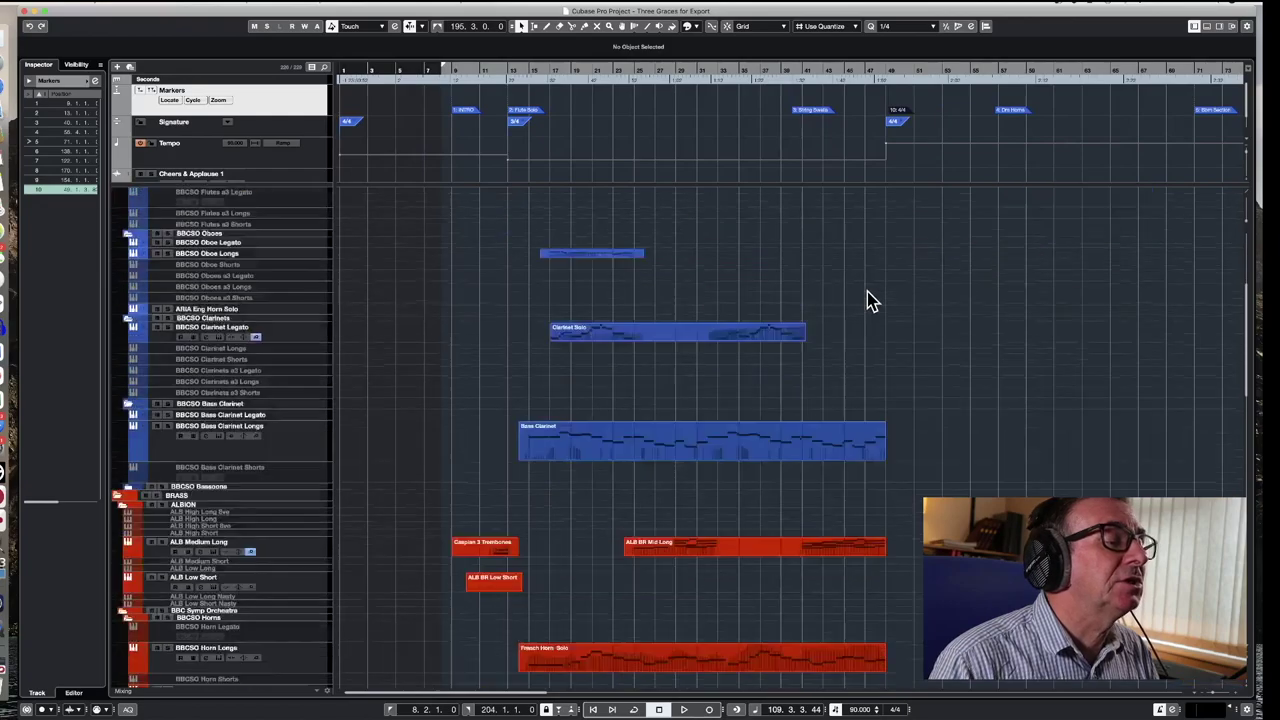
scroll(870, 302, up, 6)
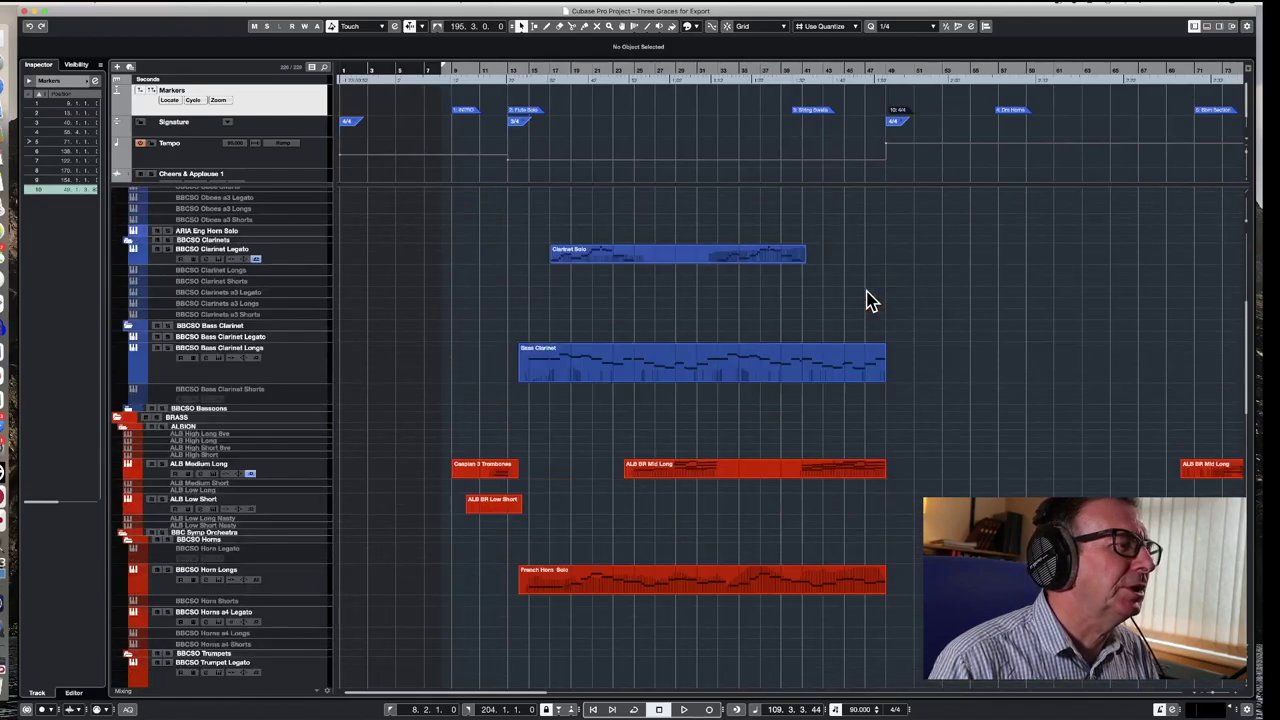
scroll(870, 302, down, 12)
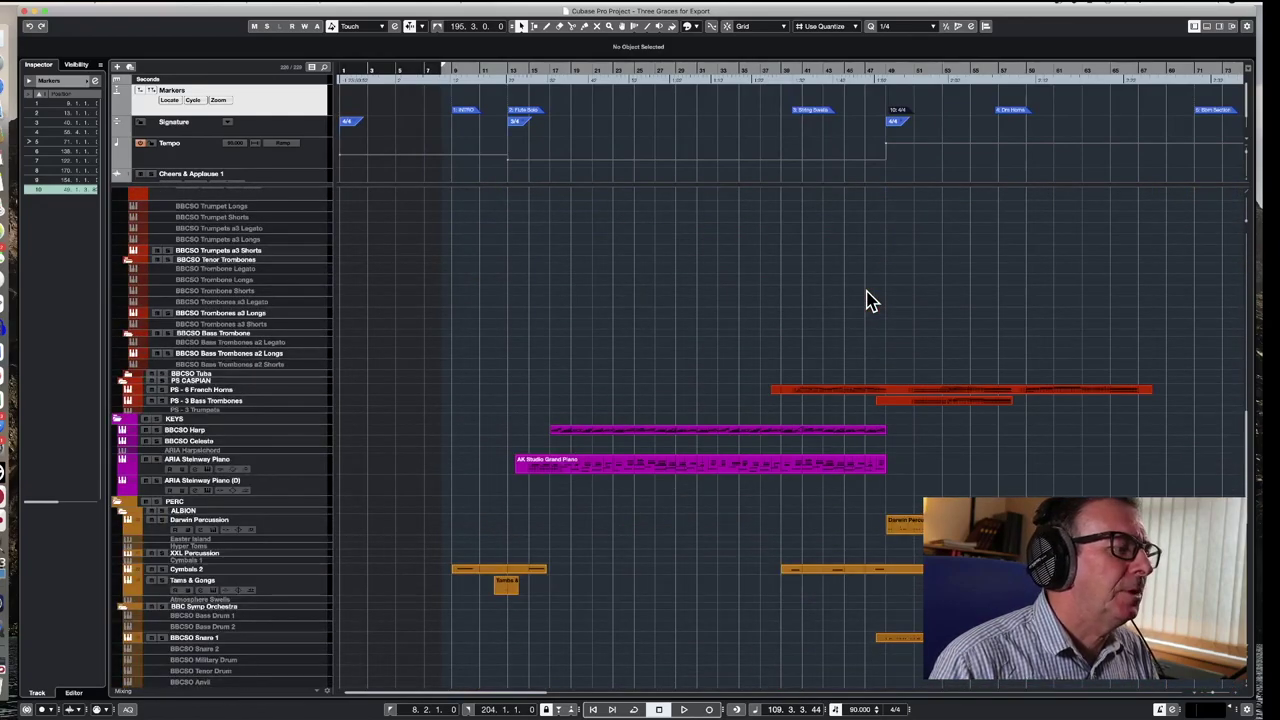
scroll(870, 302, right, 3)
scroll(870, 302, right, 2)
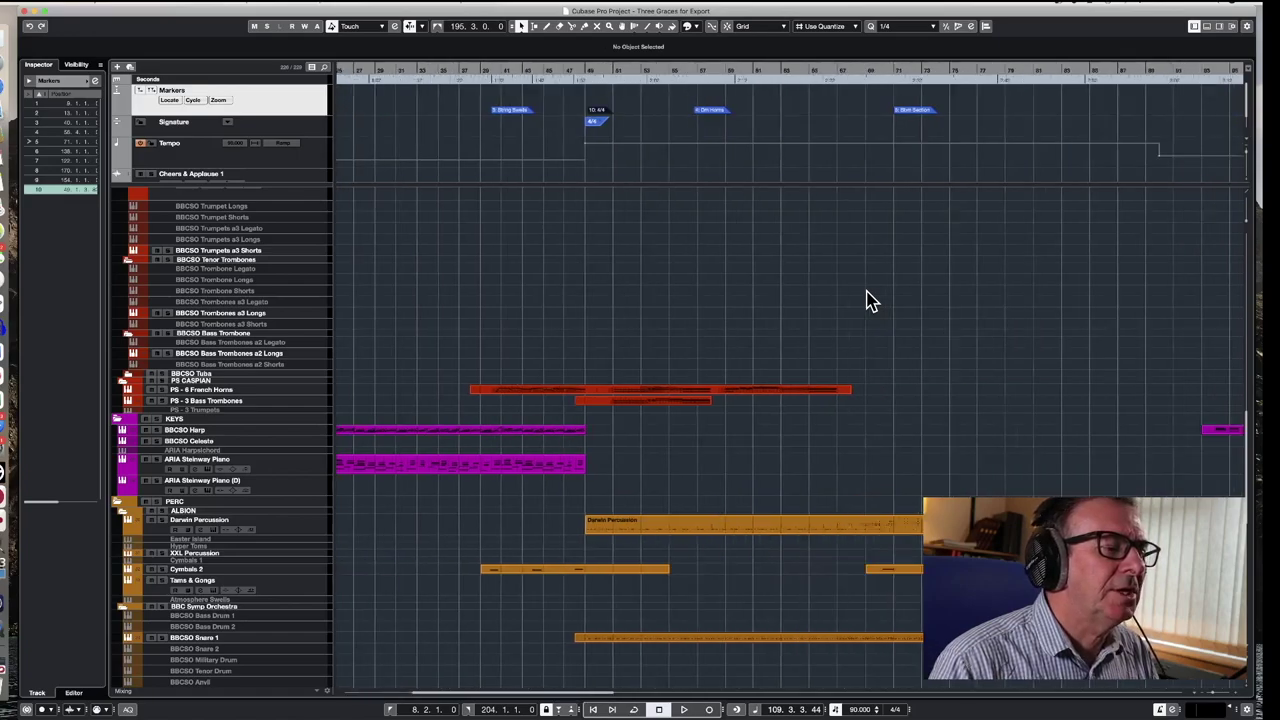
scroll(870, 302, left, 3)
scroll(870, 302, up, 10)
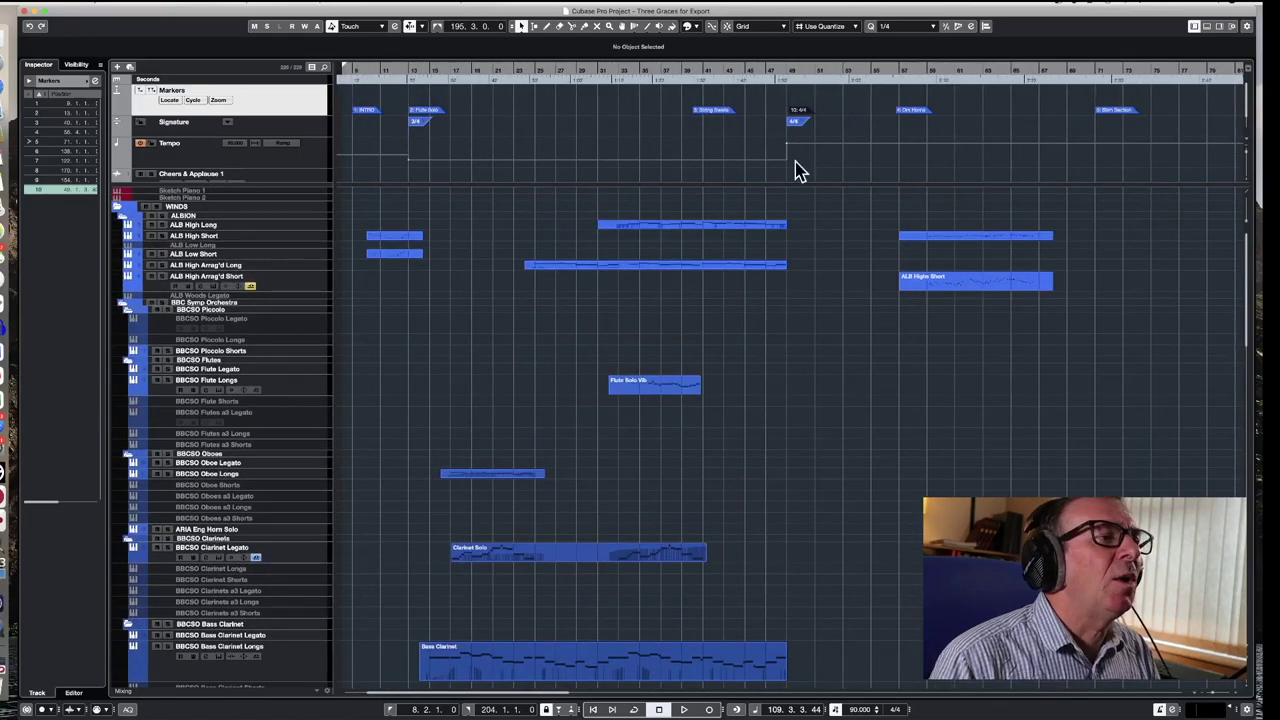
scroll(700, 143, left, 3)
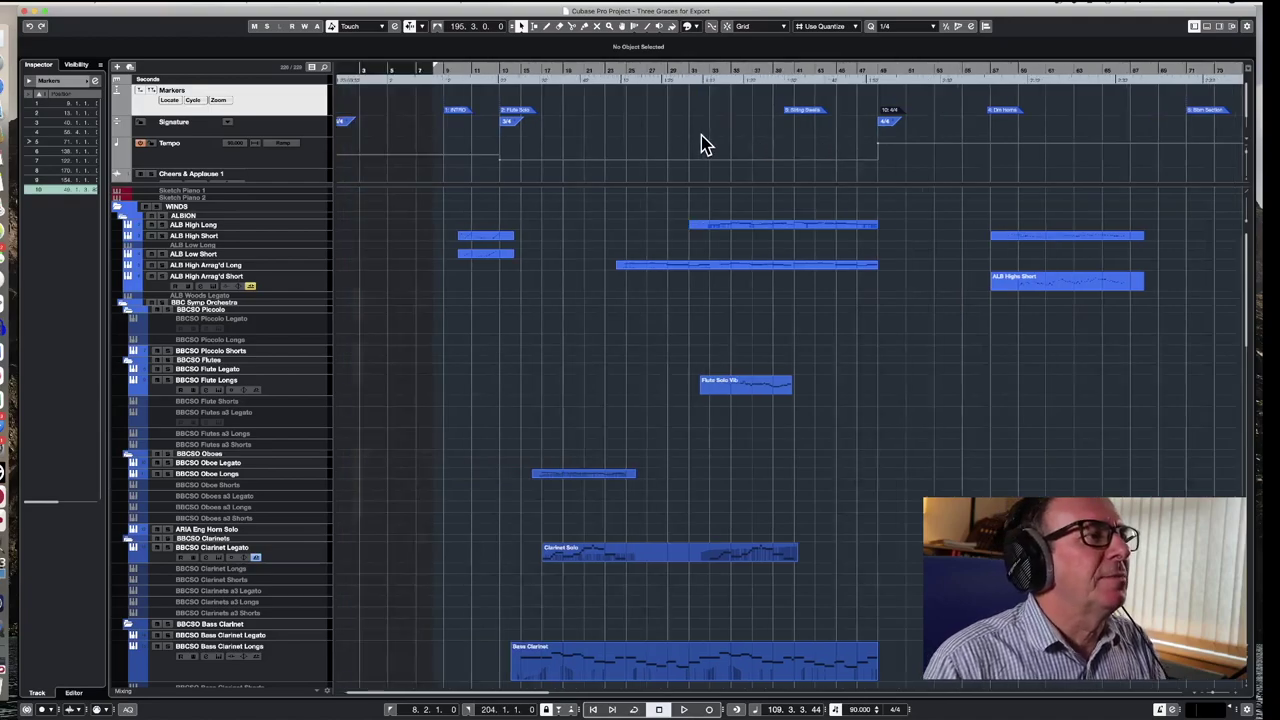
scroll(549, 126, right, 10)
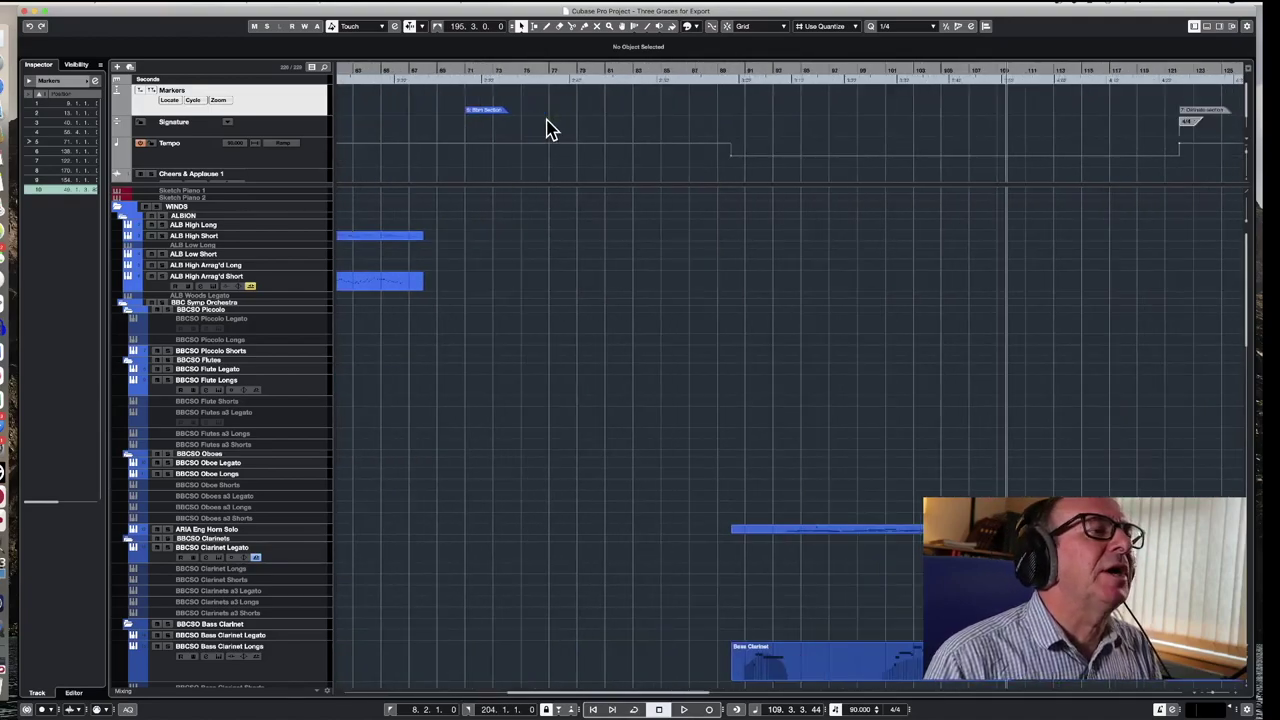
scroll(549, 126, left, 10)
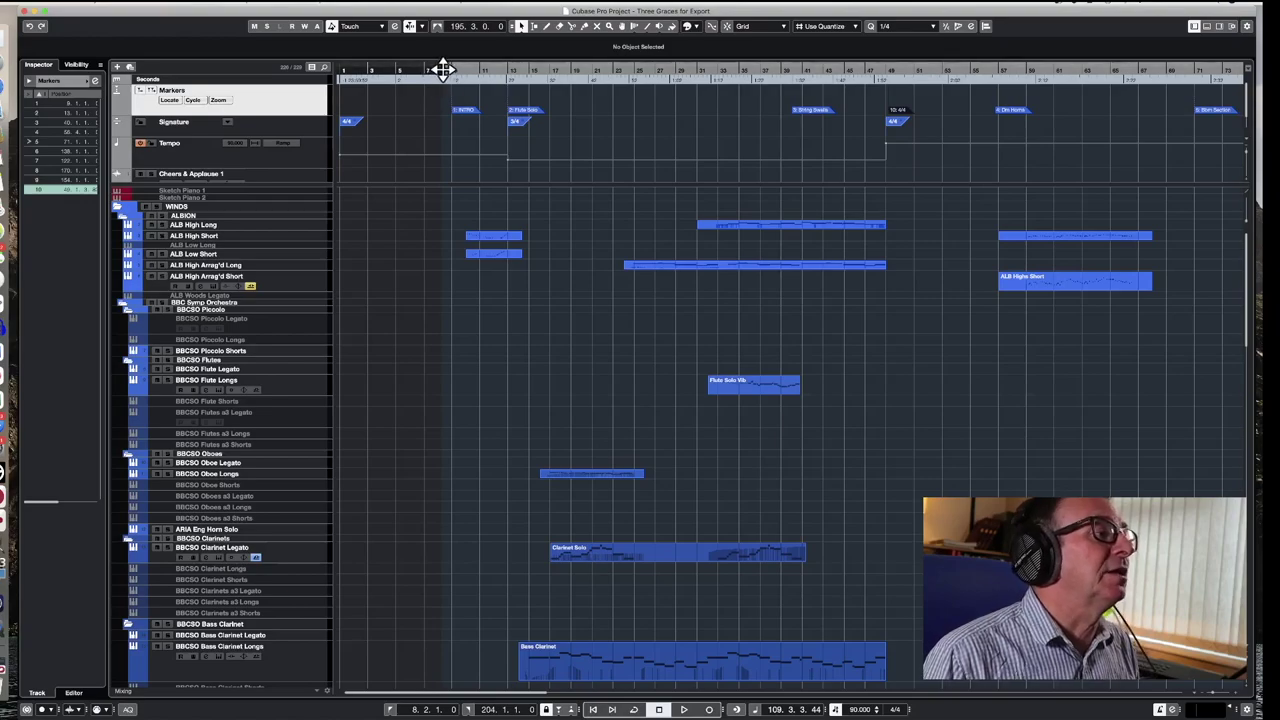
drag(443, 69, 677, 71)
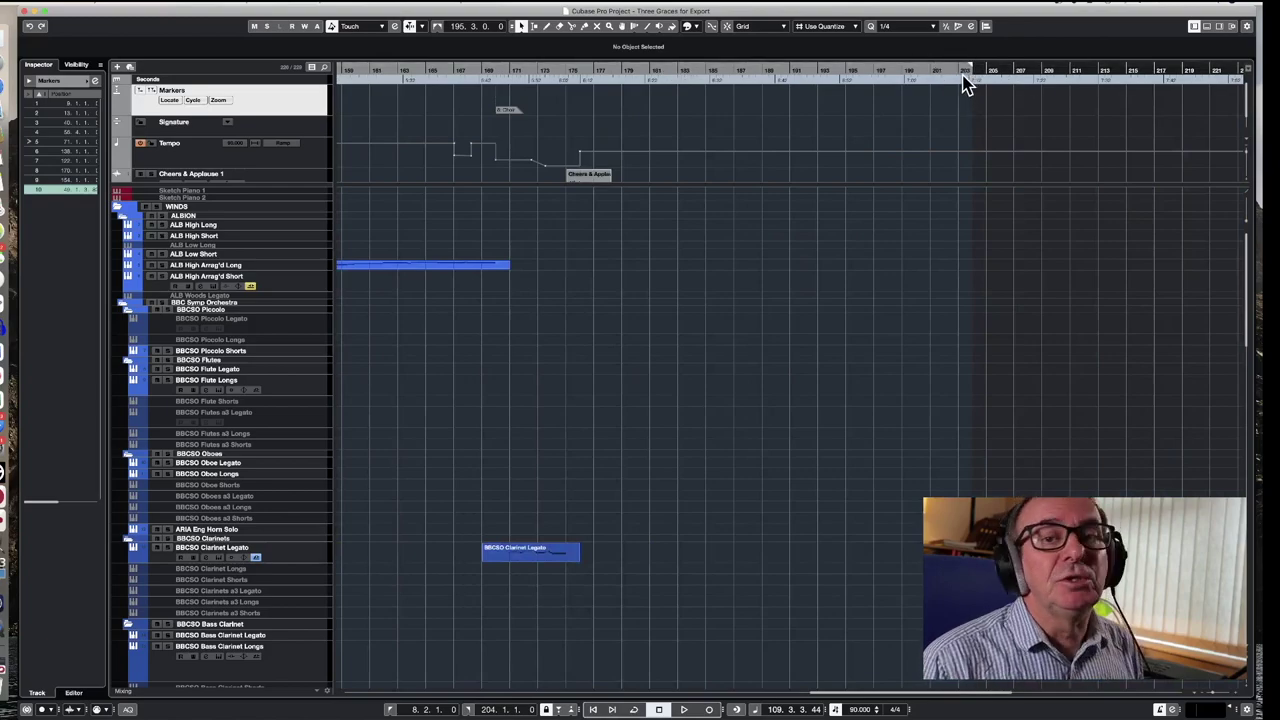
key(shift+f)
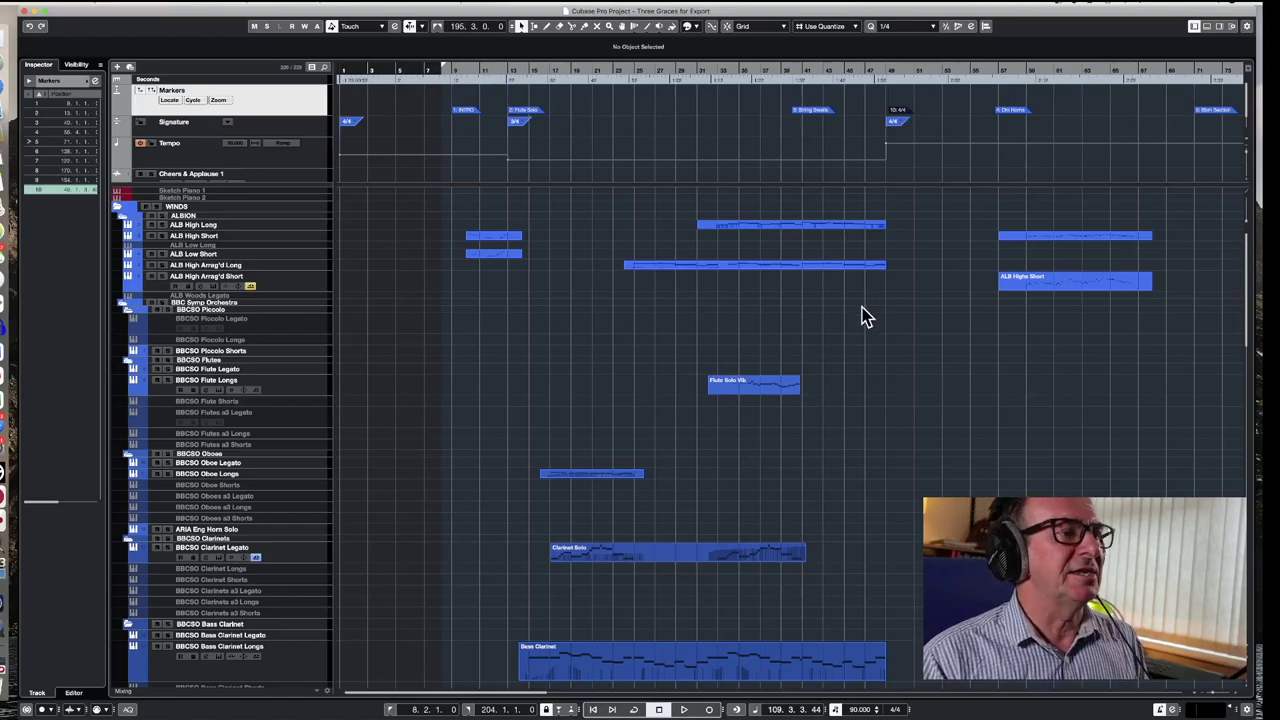
scroll(858, 385, down, 8)
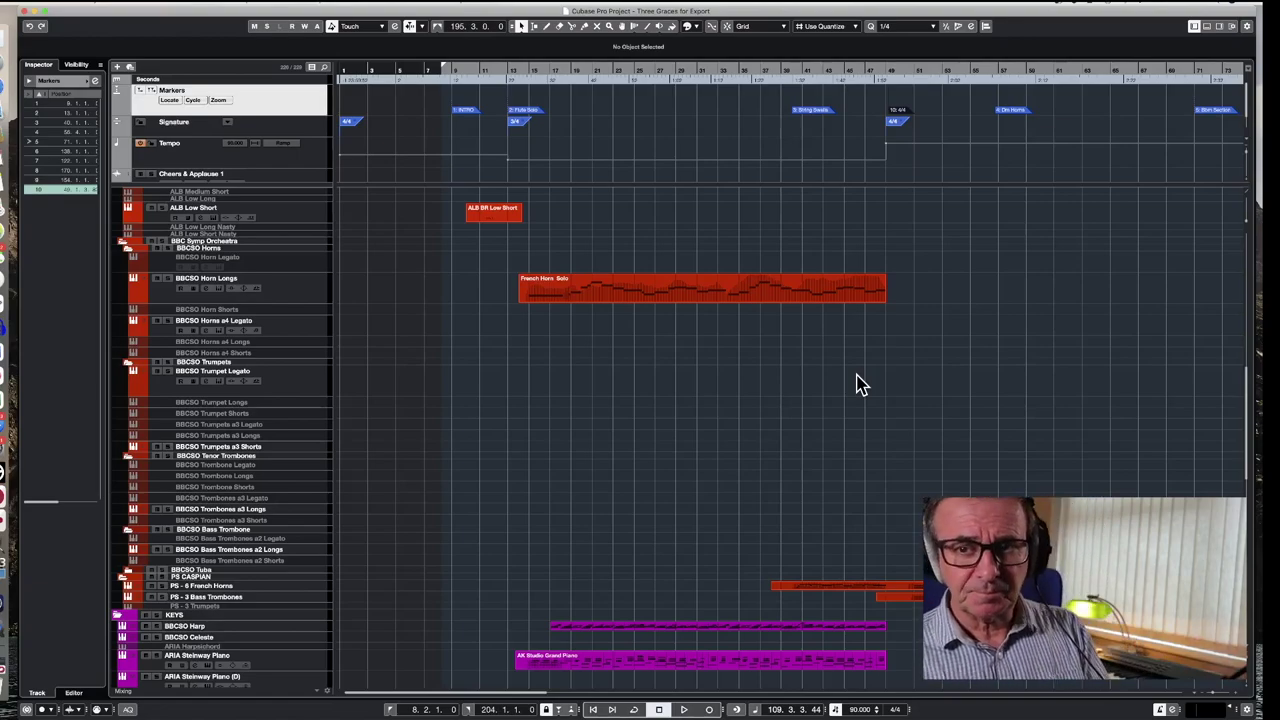
- Select the ALB Long Con Legno, ALB Long, Long Low 8ve, Legato Mid, Legato Low 8ve and Solo Cello parts
scroll(783, 400, down, 10)
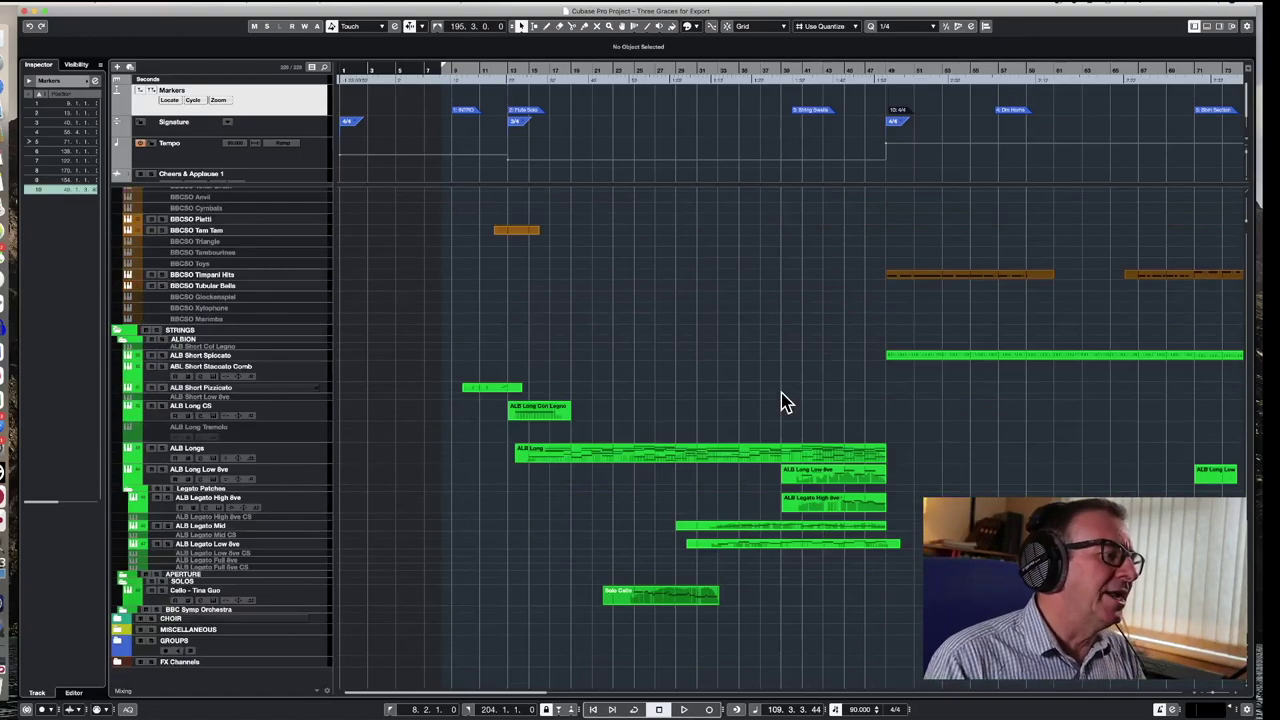
click(556, 413)
shift+click(668, 462)
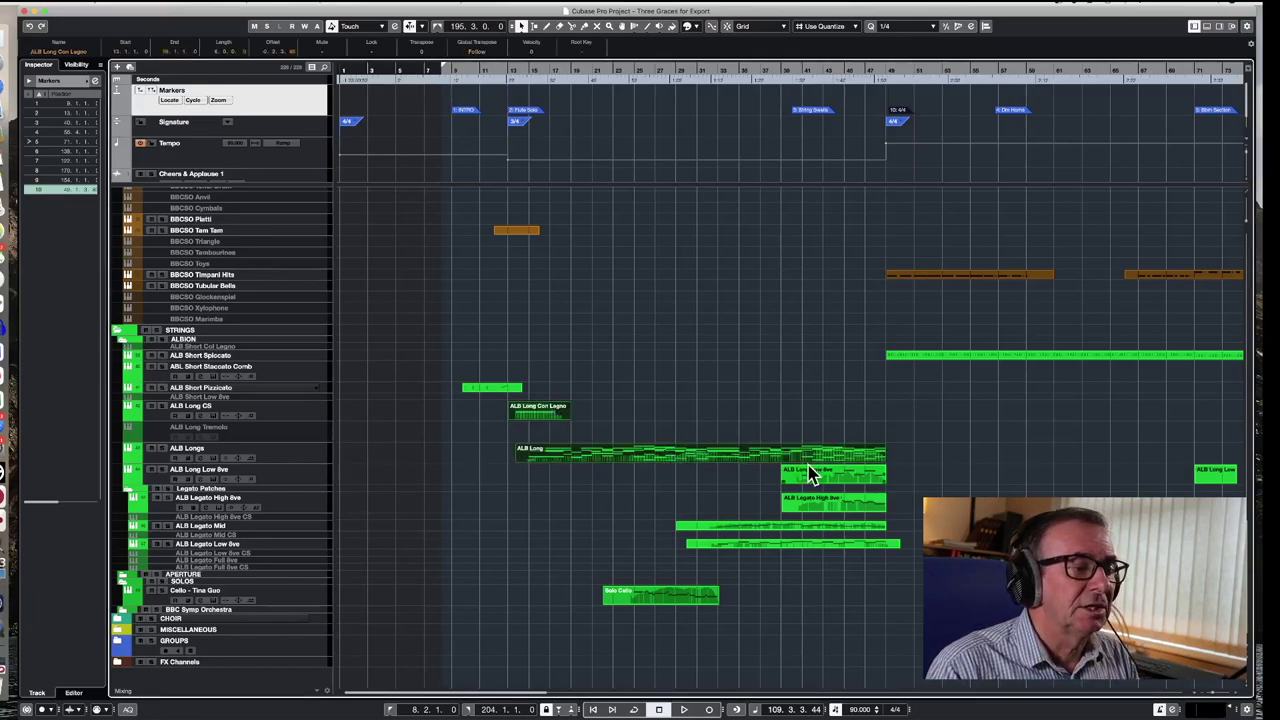
shift+click(836, 480)
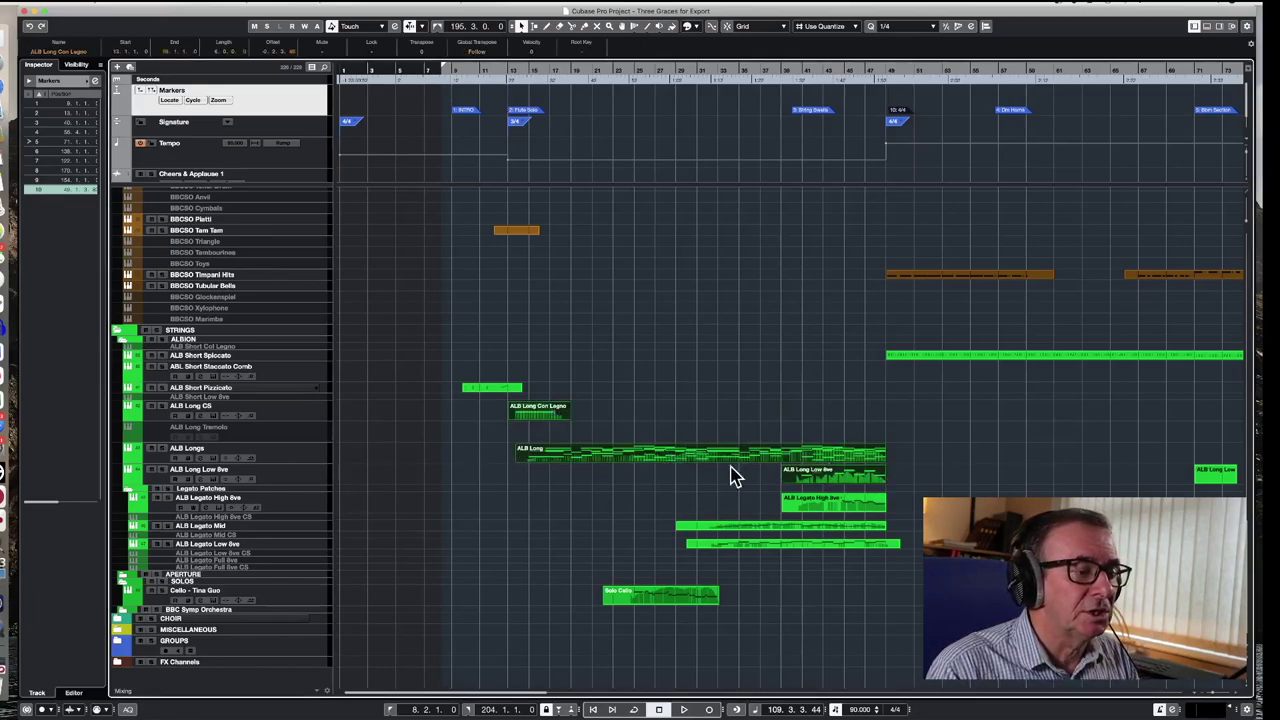
shift+click(751, 527)
shift+click(763, 544)
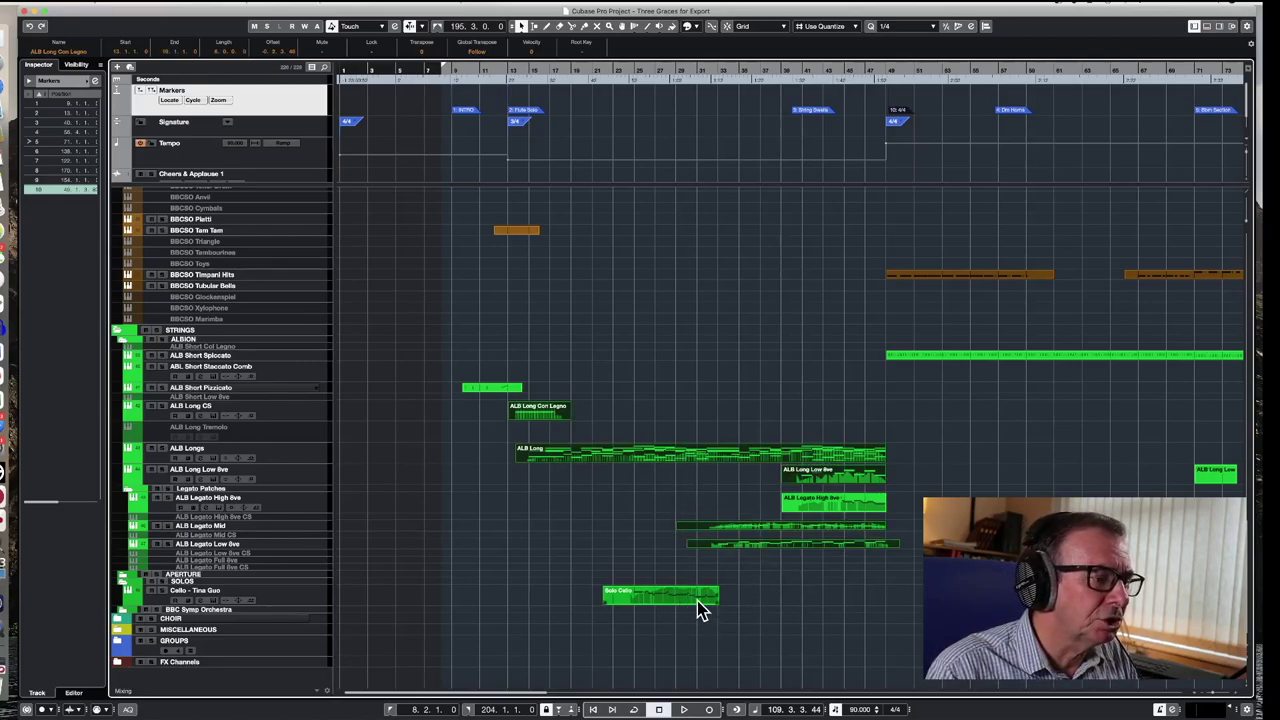
shift+click(705, 605)
- Select the later ALB Long, ALB Long Con Legno and ALB Legato Mid parts together
scroll(903, 586, right, 15)
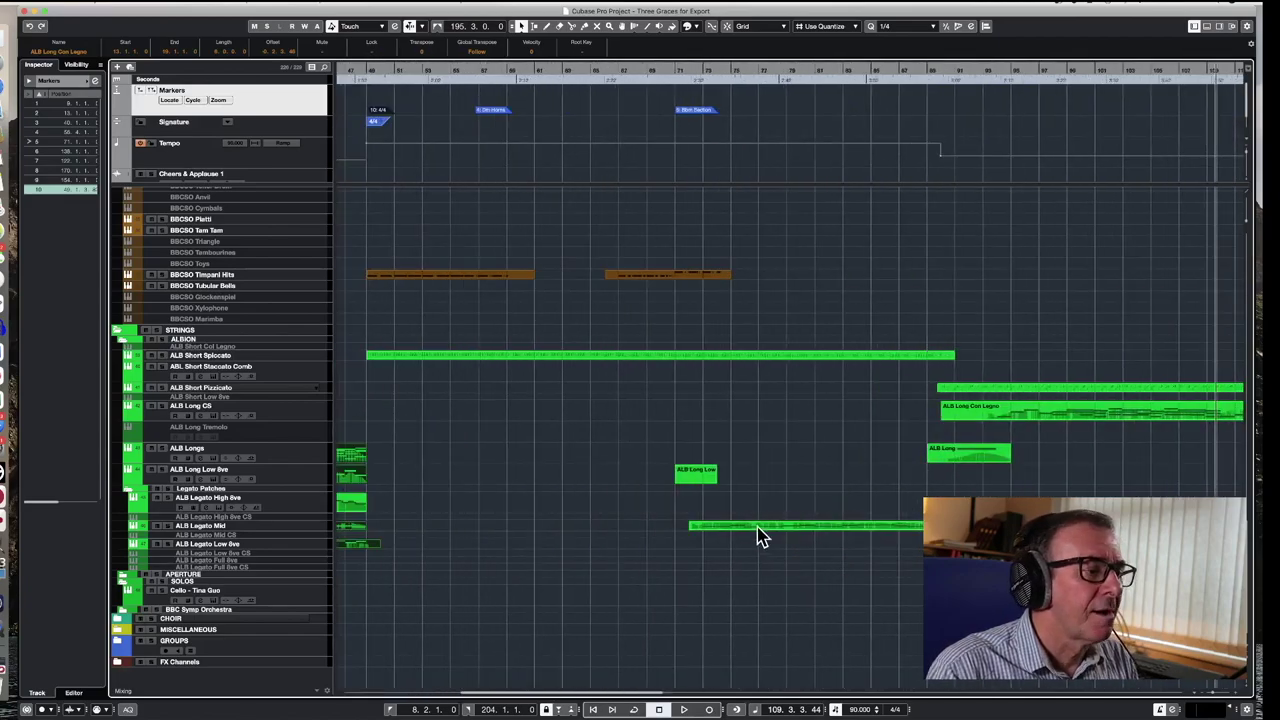
shift+click(968, 455)
shift+click(991, 408)
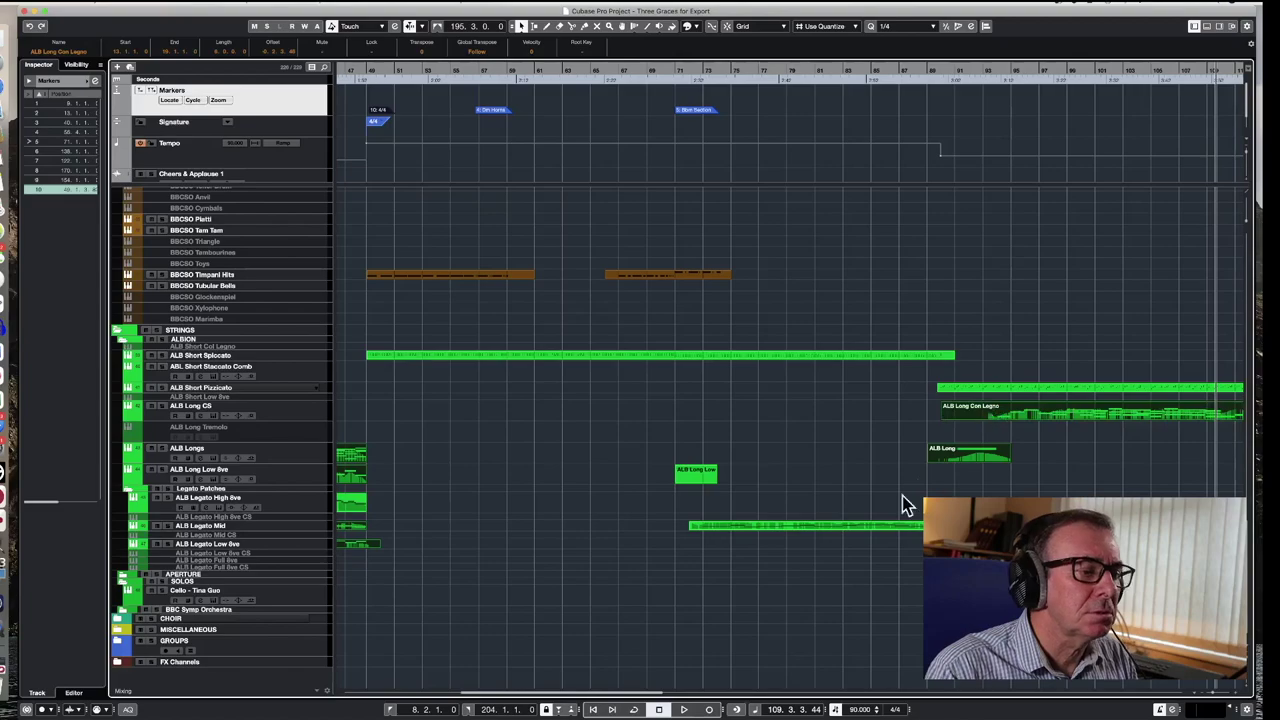
shift+click(860, 527)
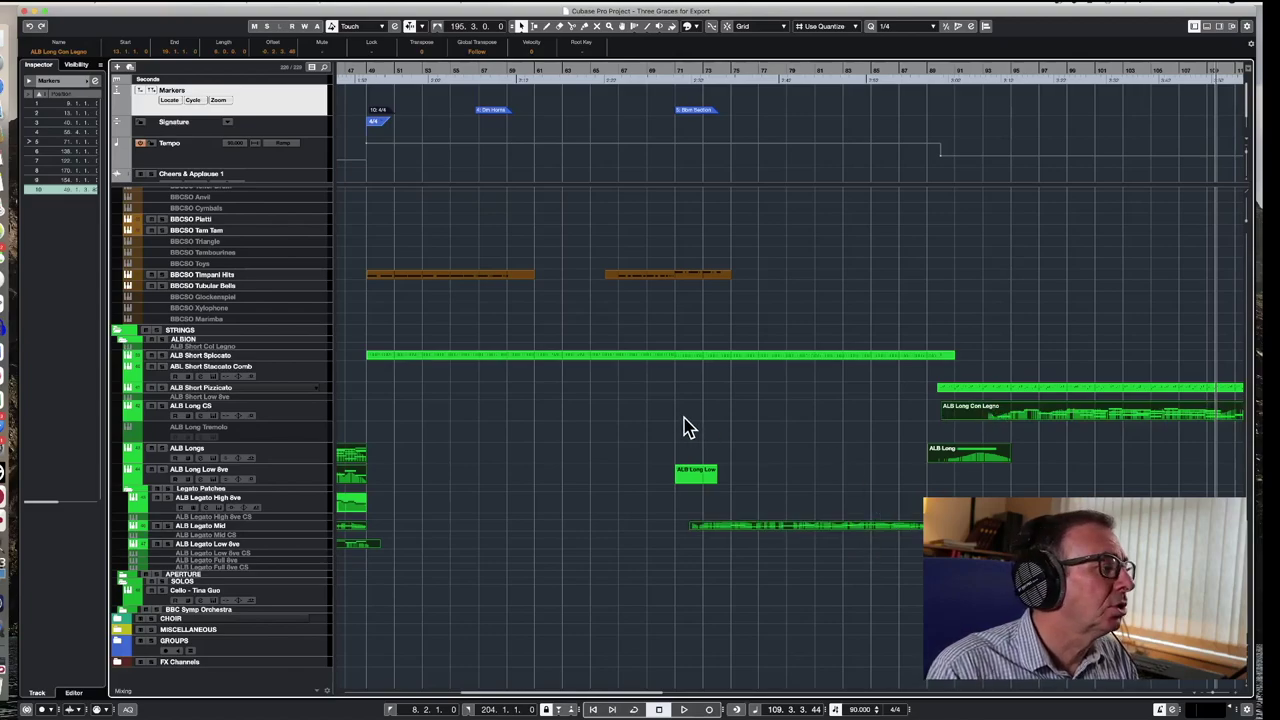
scroll(686, 427, left, 5)
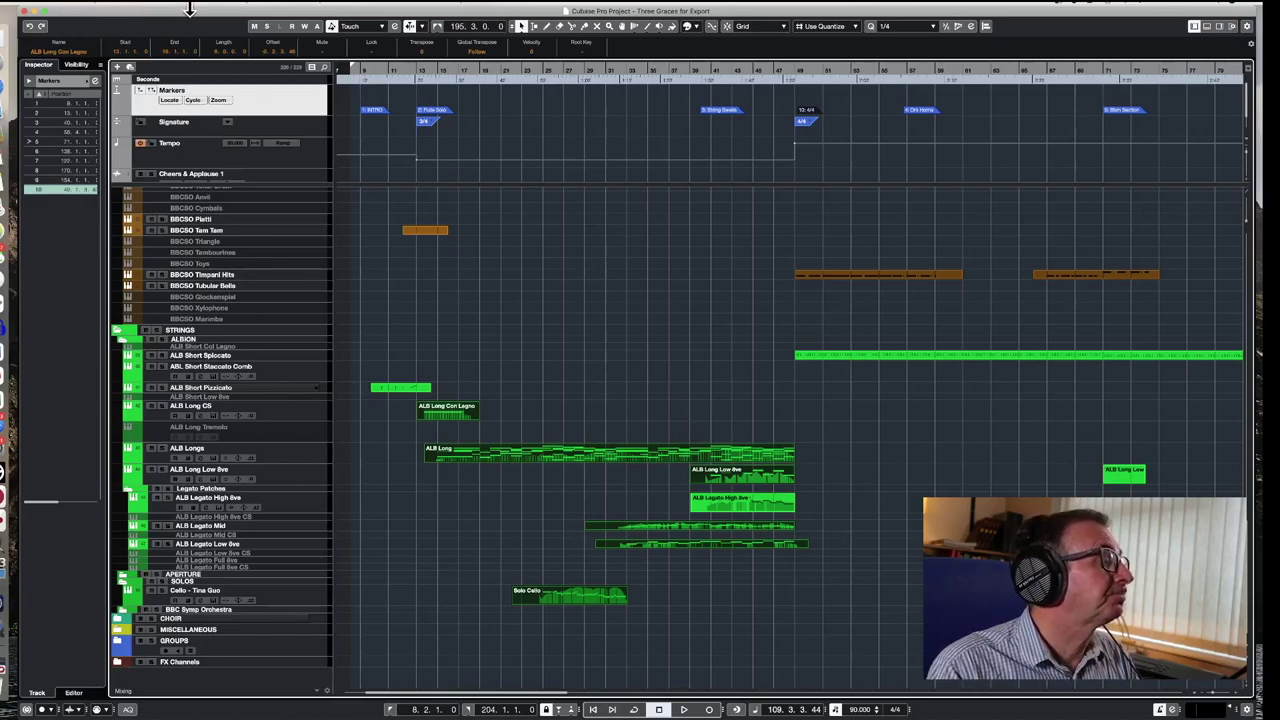
- Choose 1/16 from the toolbar's Quantize Presets list
click(928, 27)
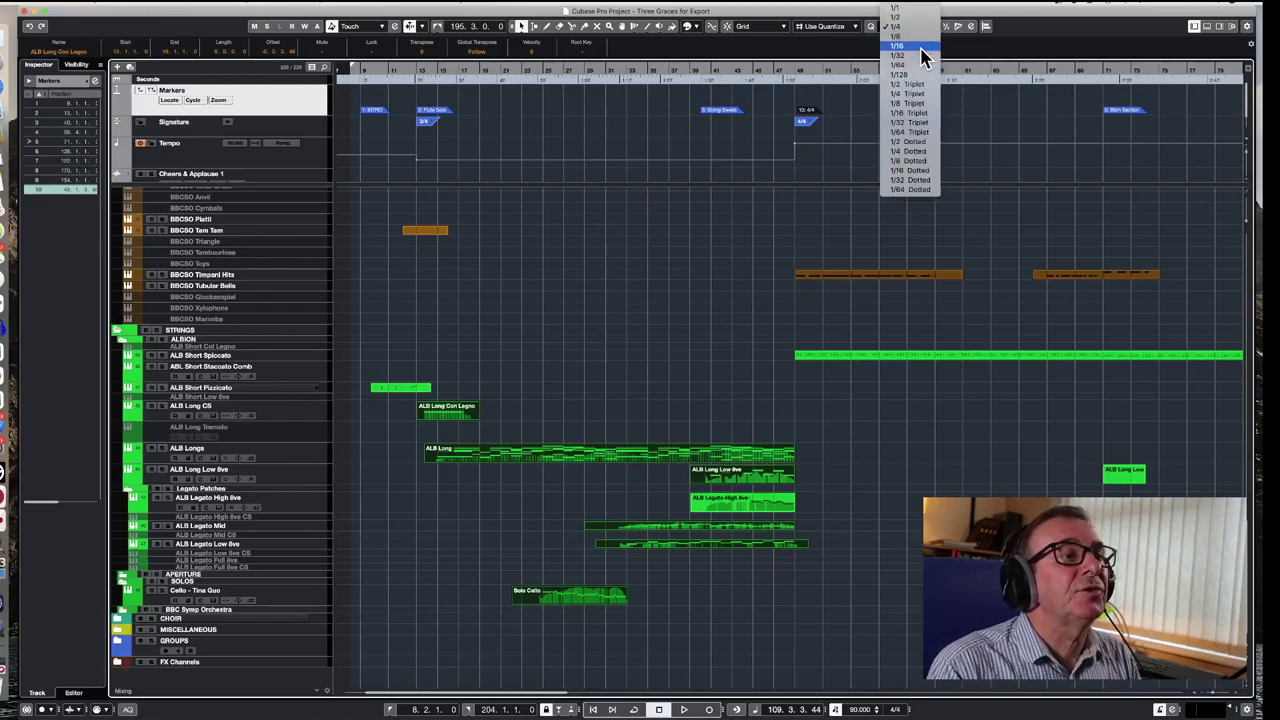
click(921, 47)
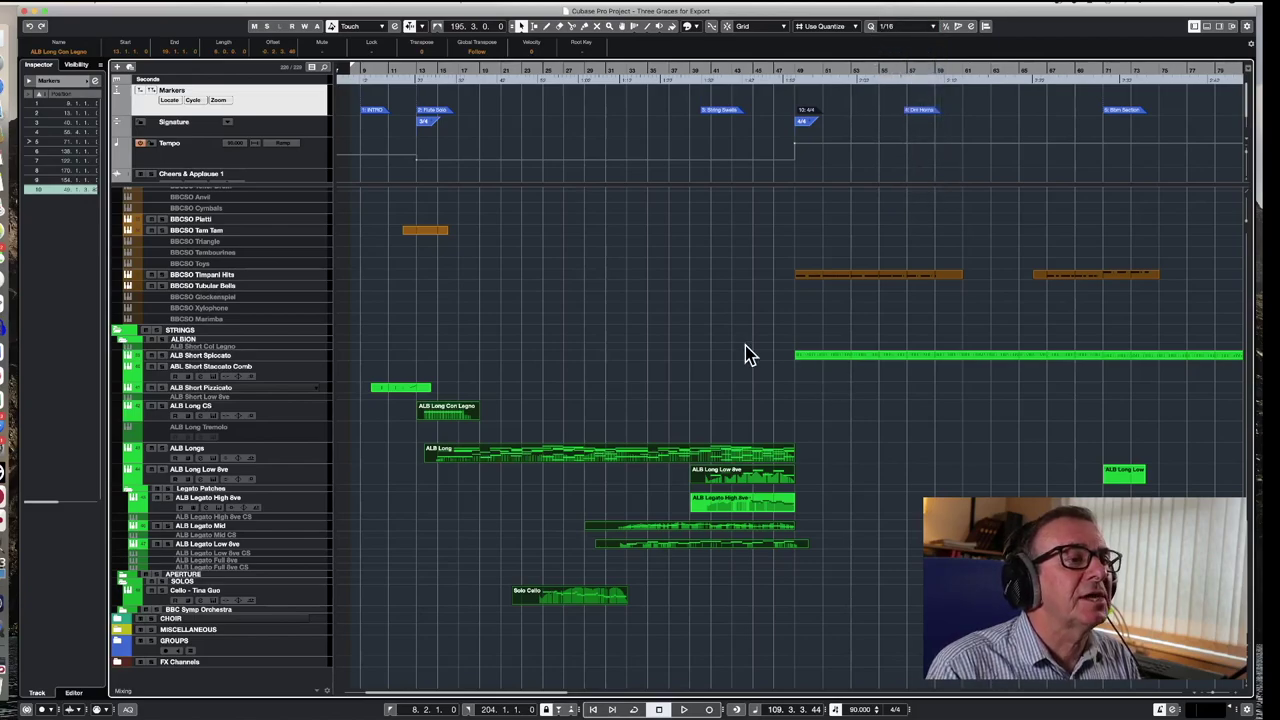
scroll(748, 355, right, 5)
scroll(748, 355, right, 6)
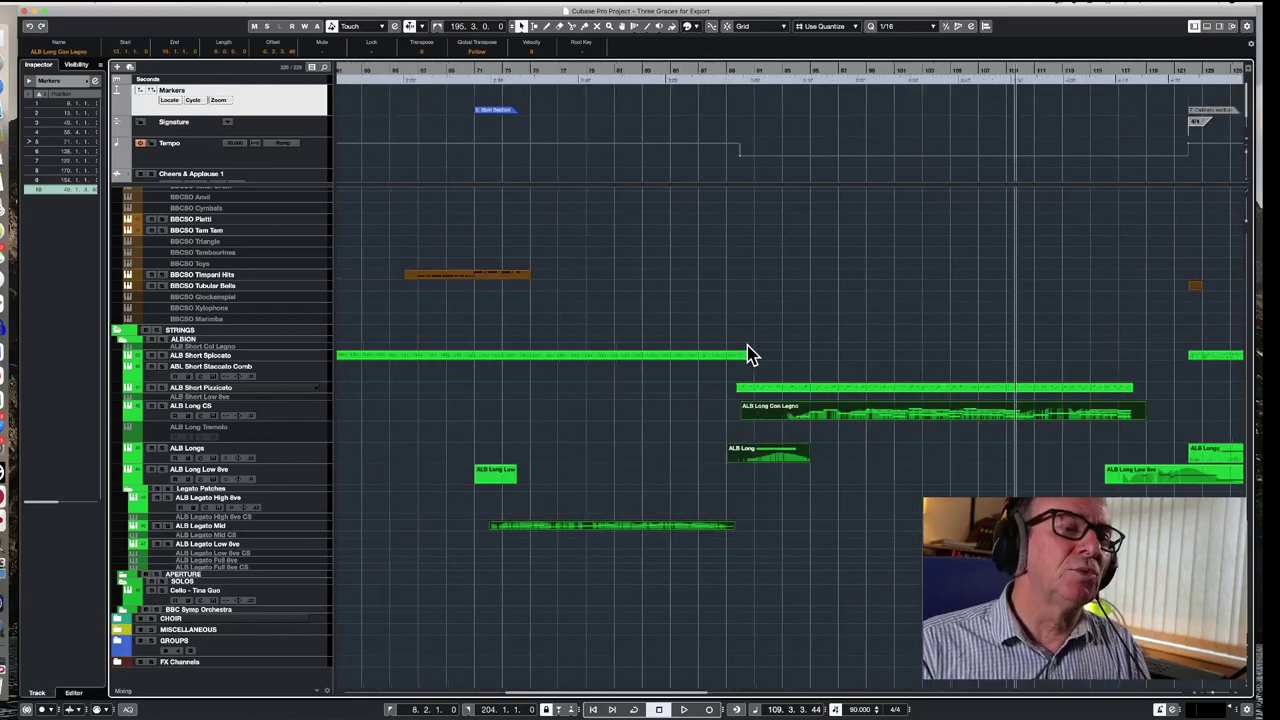
scroll(748, 355, left, 12)
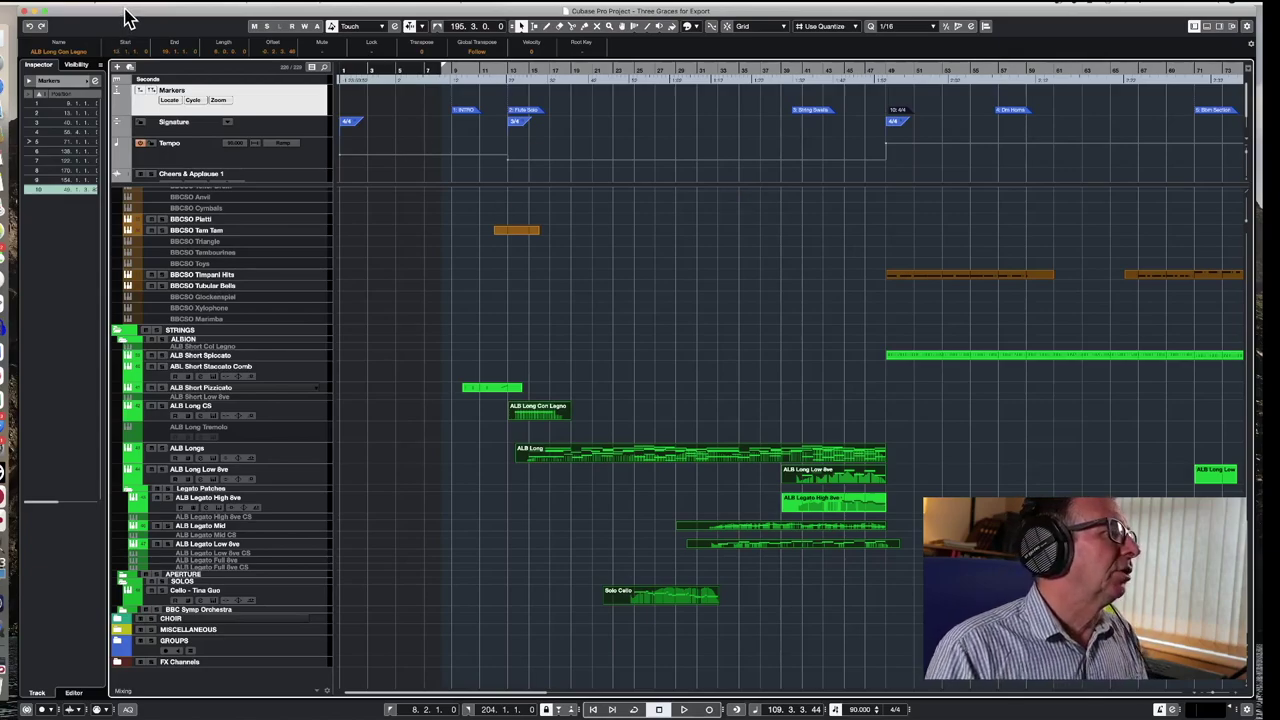
- Export the project via File > Export > MIDI File as Untitled.midi on the Desktop
click(50, 6)
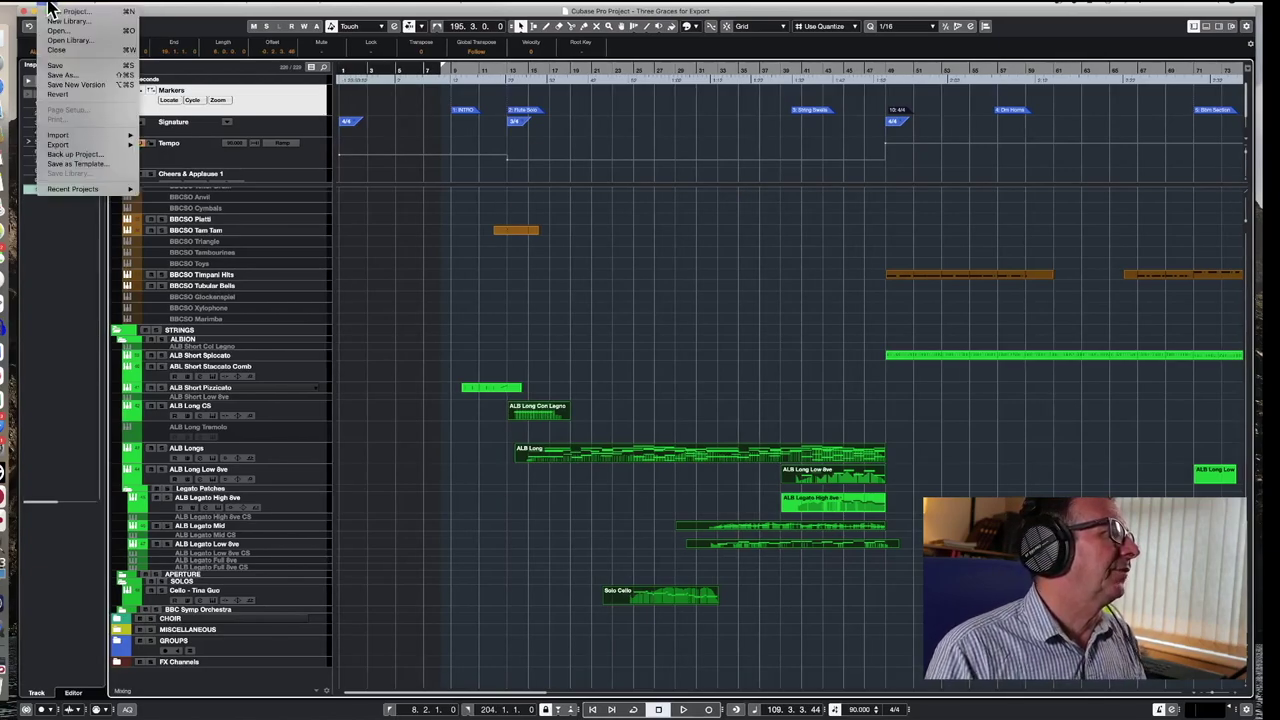
mouse_move(80, 144)
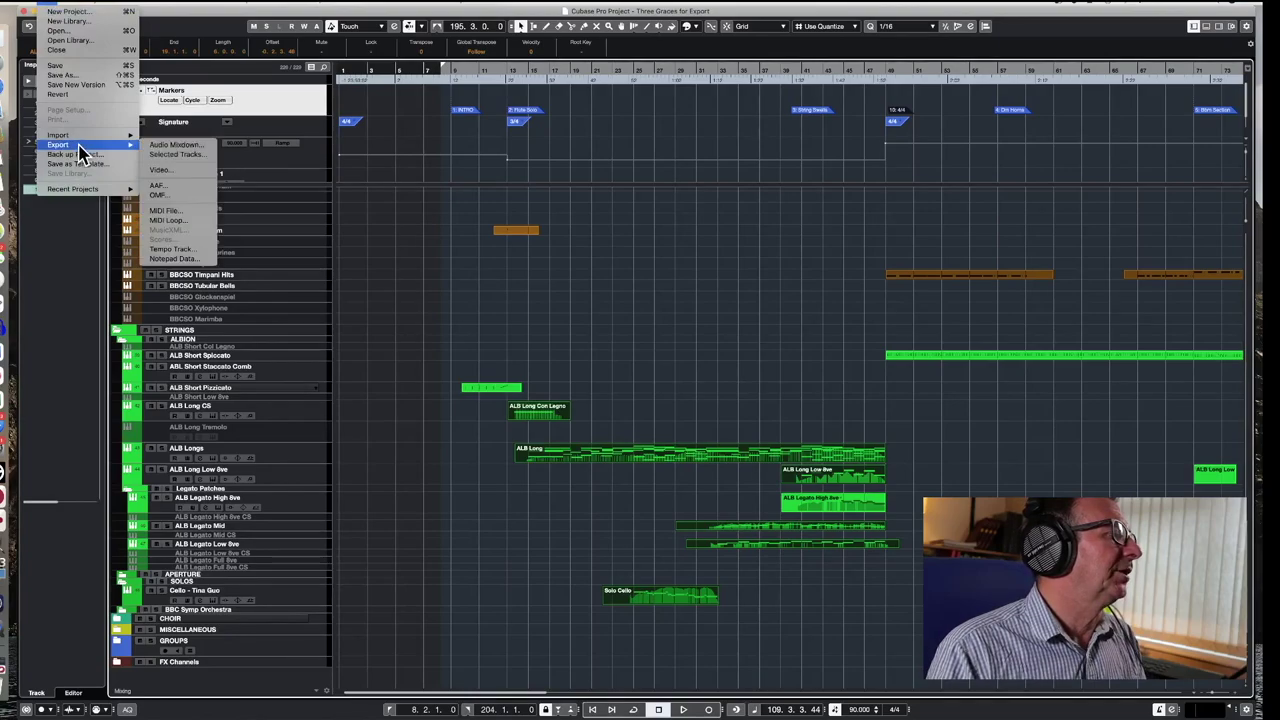
click(197, 210)
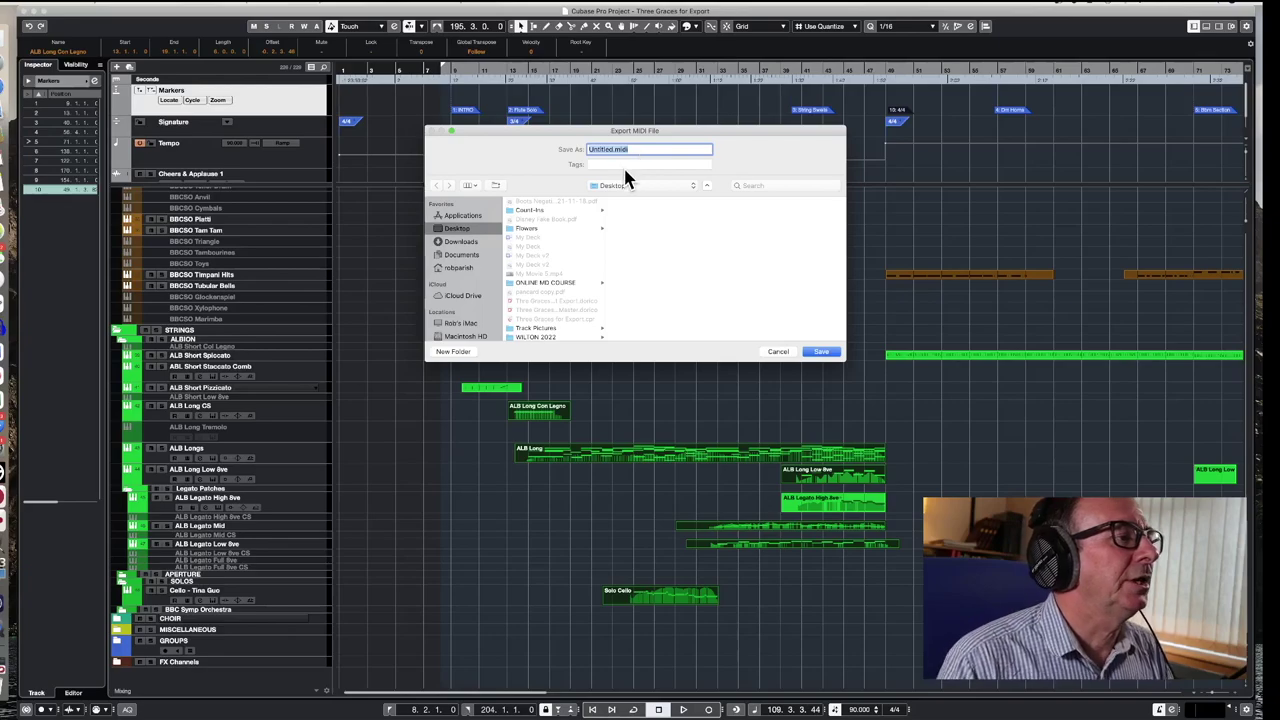
click(820, 352)
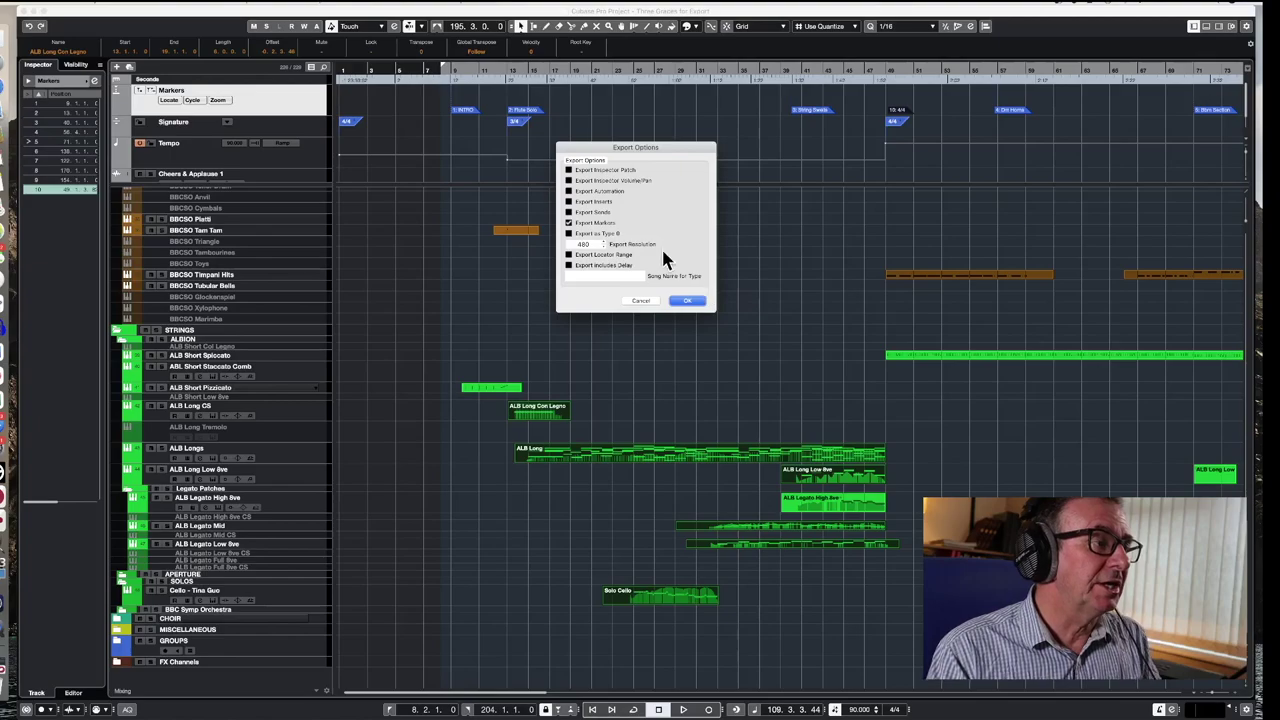
- Tick Export Markers and confirm the MIDI export options, then set Cubase aside
click(568, 223)
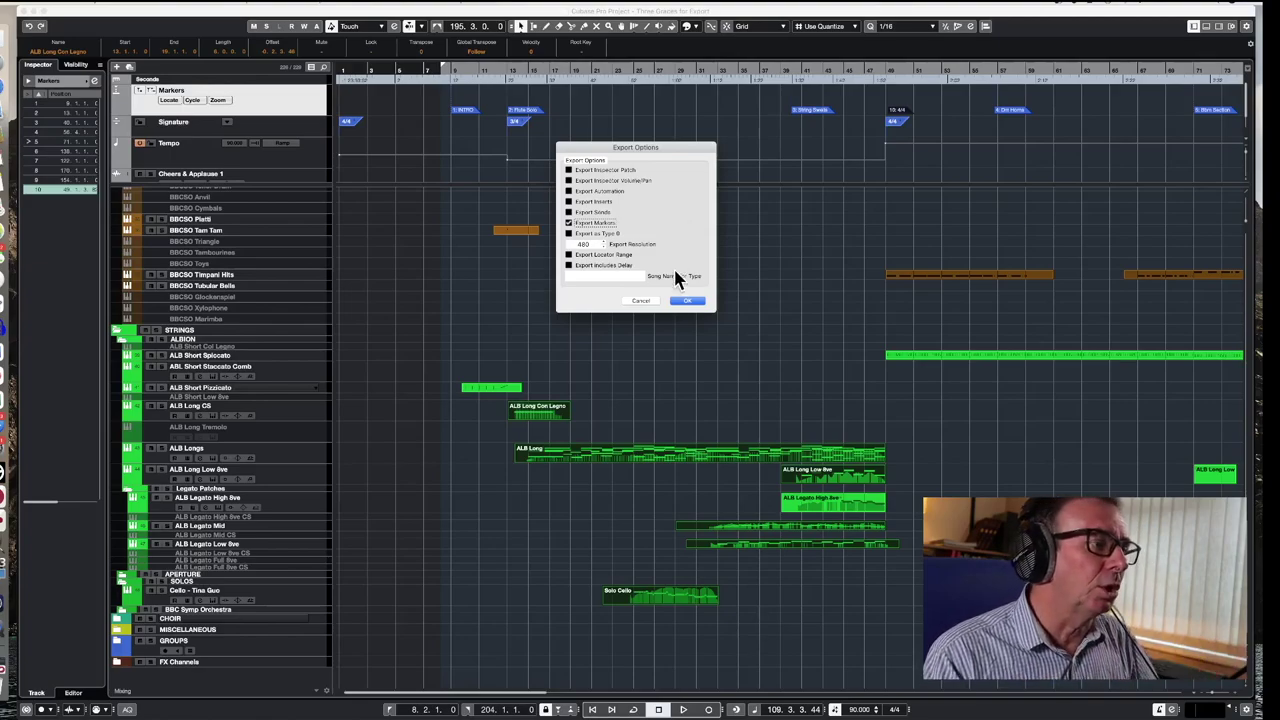
click(689, 302)
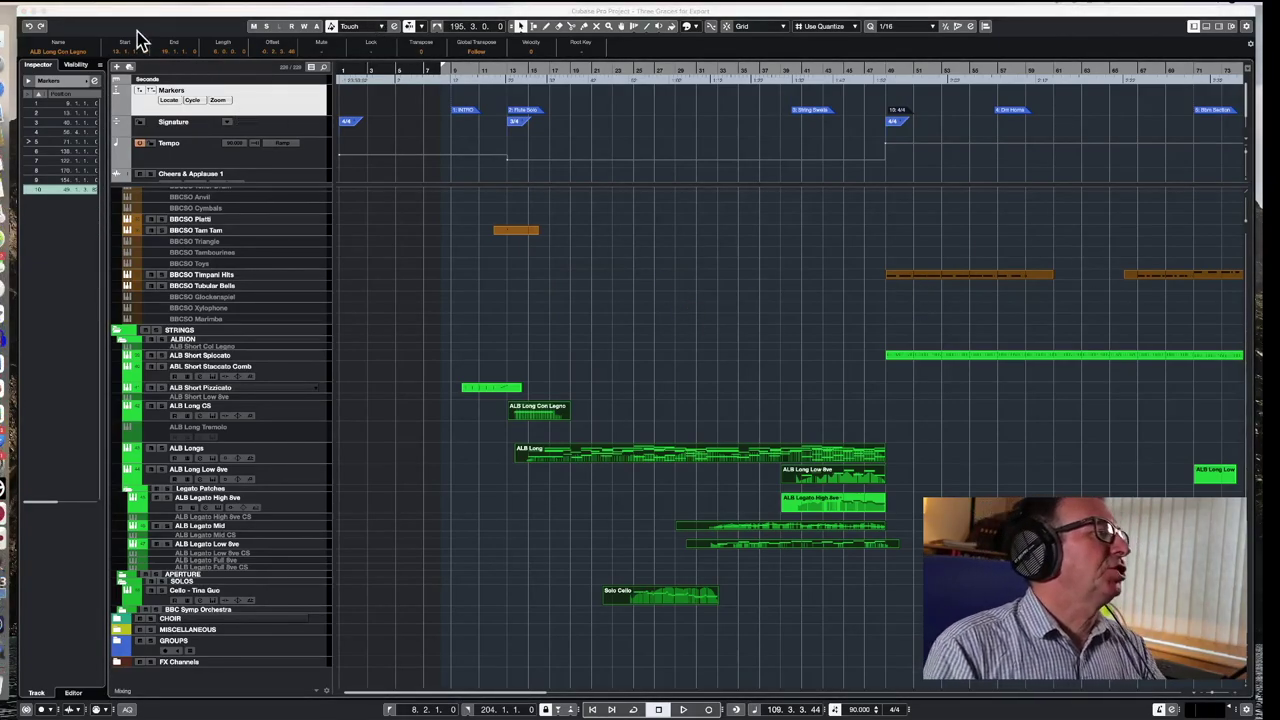
click(35, 12)
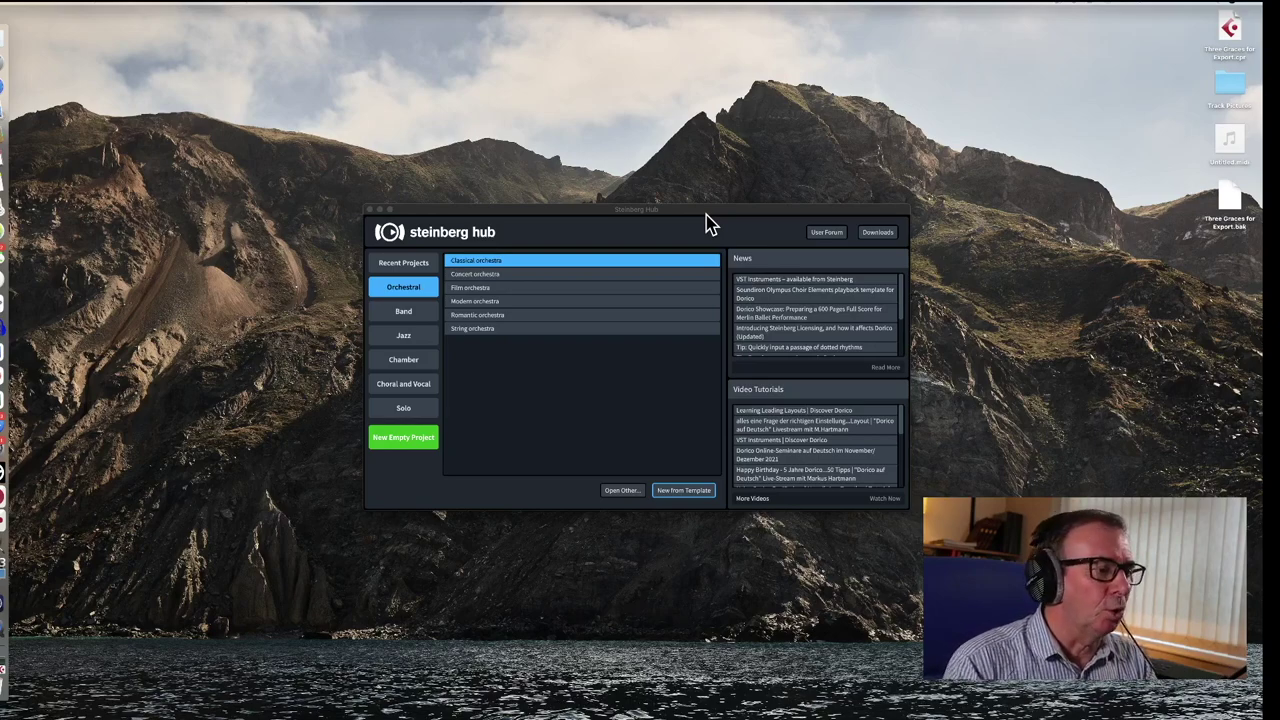
- From the Steinberg Hub's Open Other…, open Untitled.midi from the Desktop in Dorico
click(636, 497)
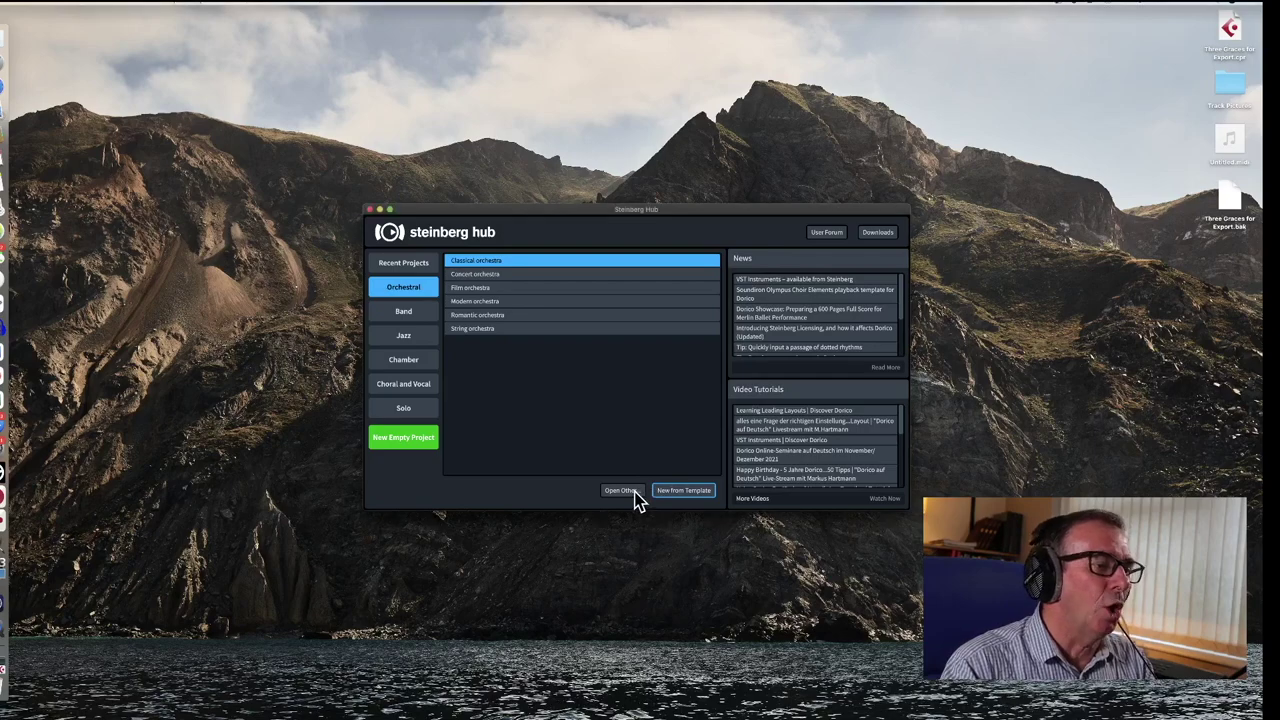
click(636, 497)
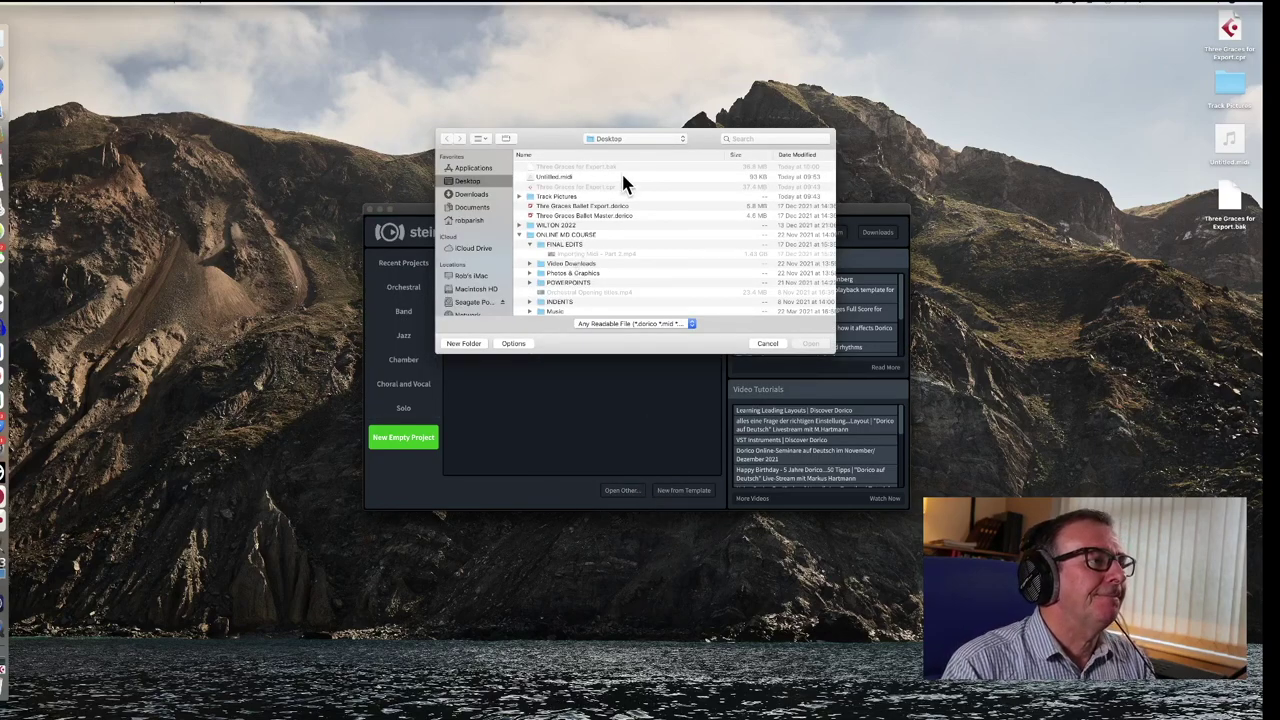
click(551, 180)
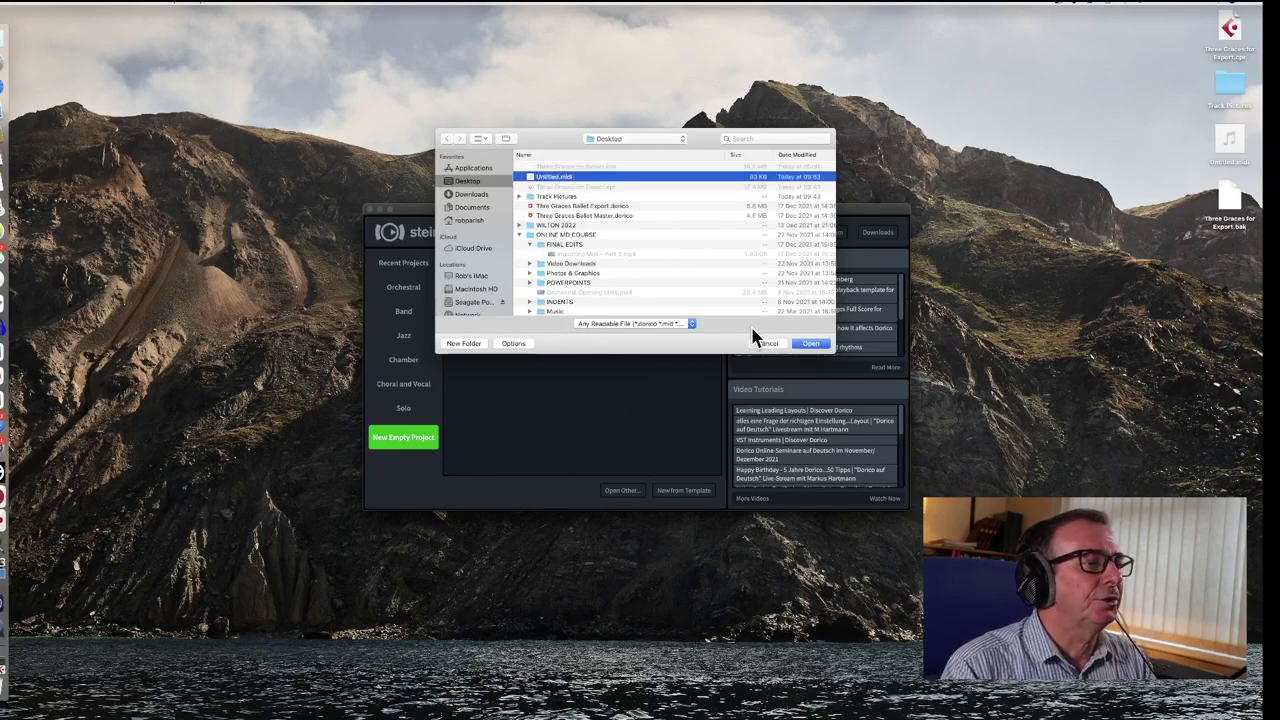
click(811, 344)
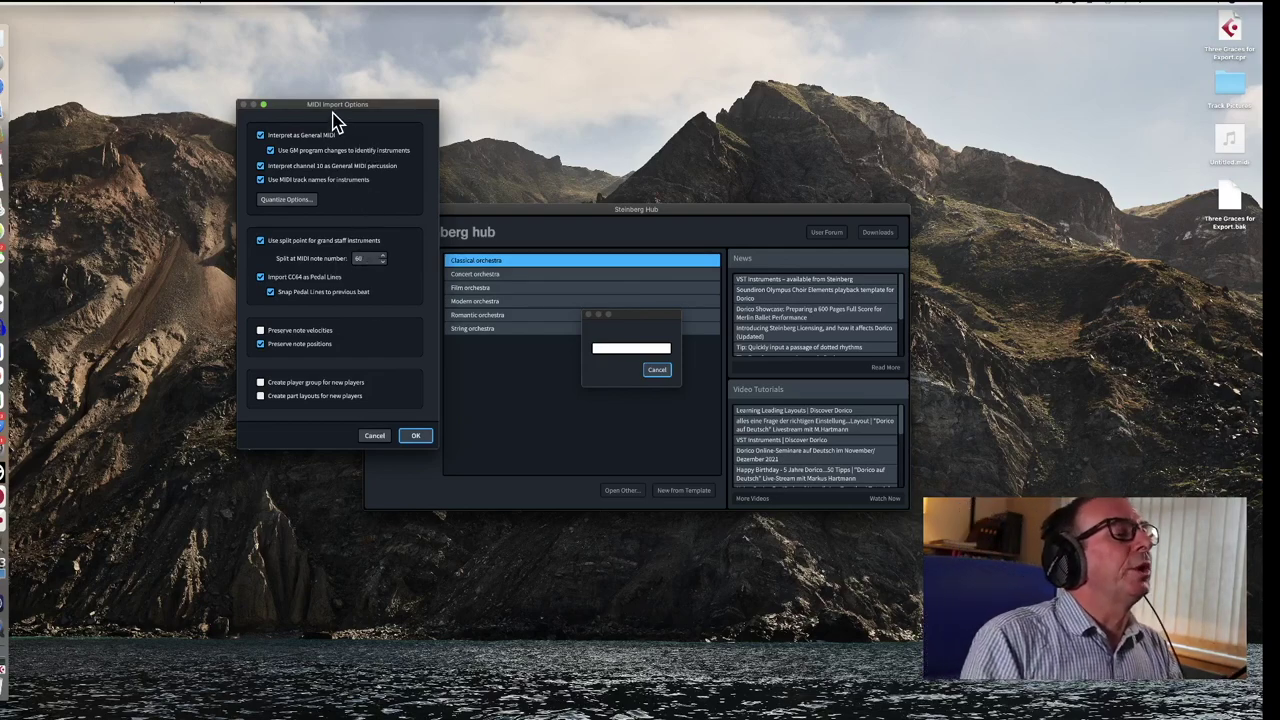
click(288, 200)
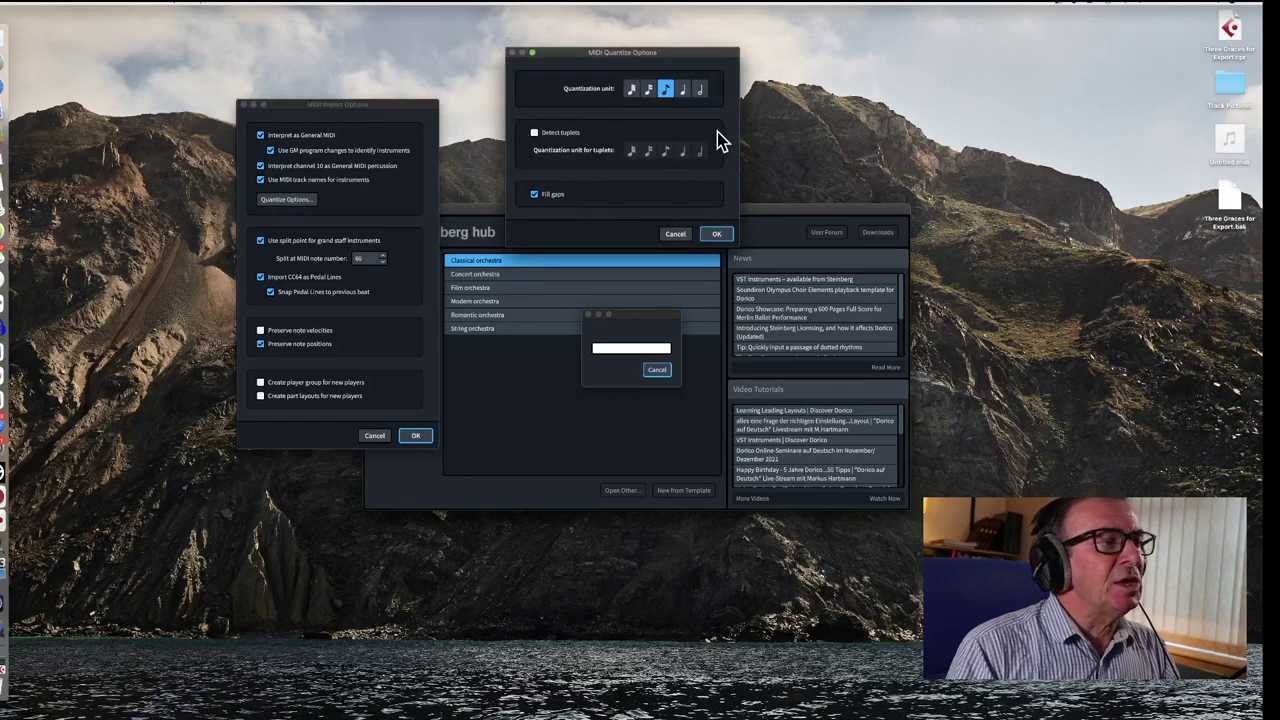
click(534, 135)
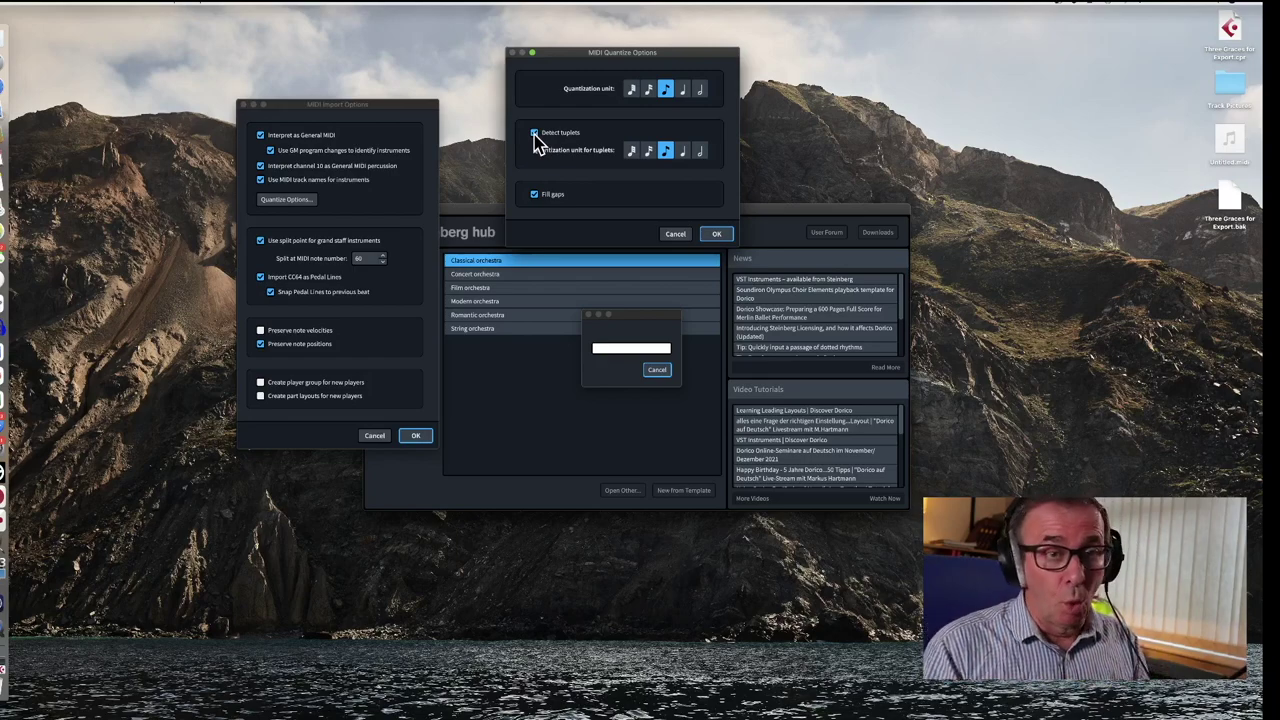
click(535, 133)
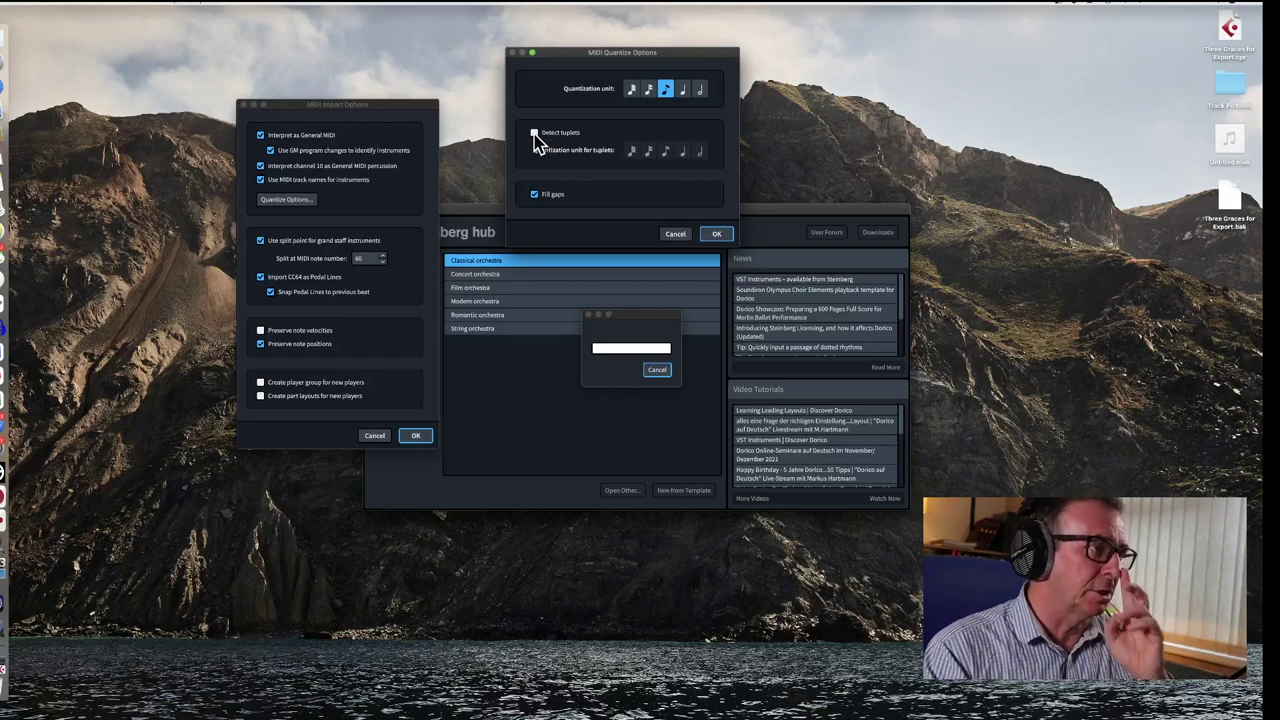
click(535, 195)
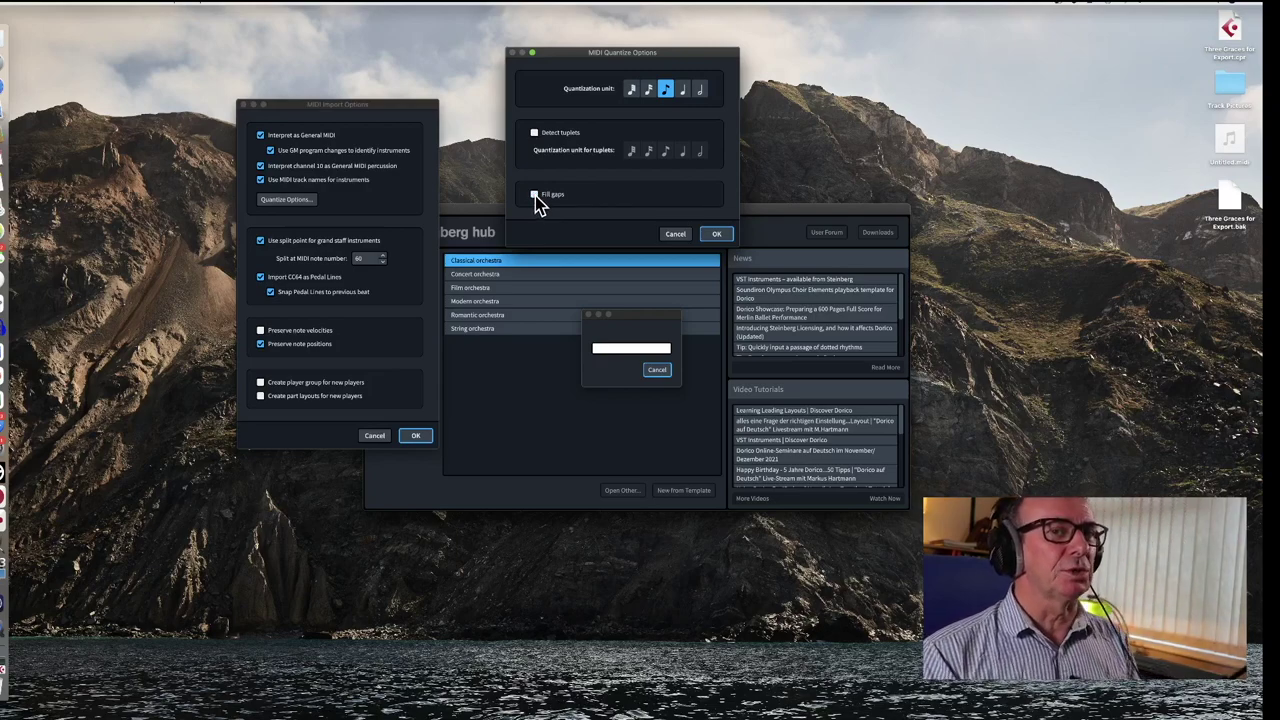
click(536, 198)
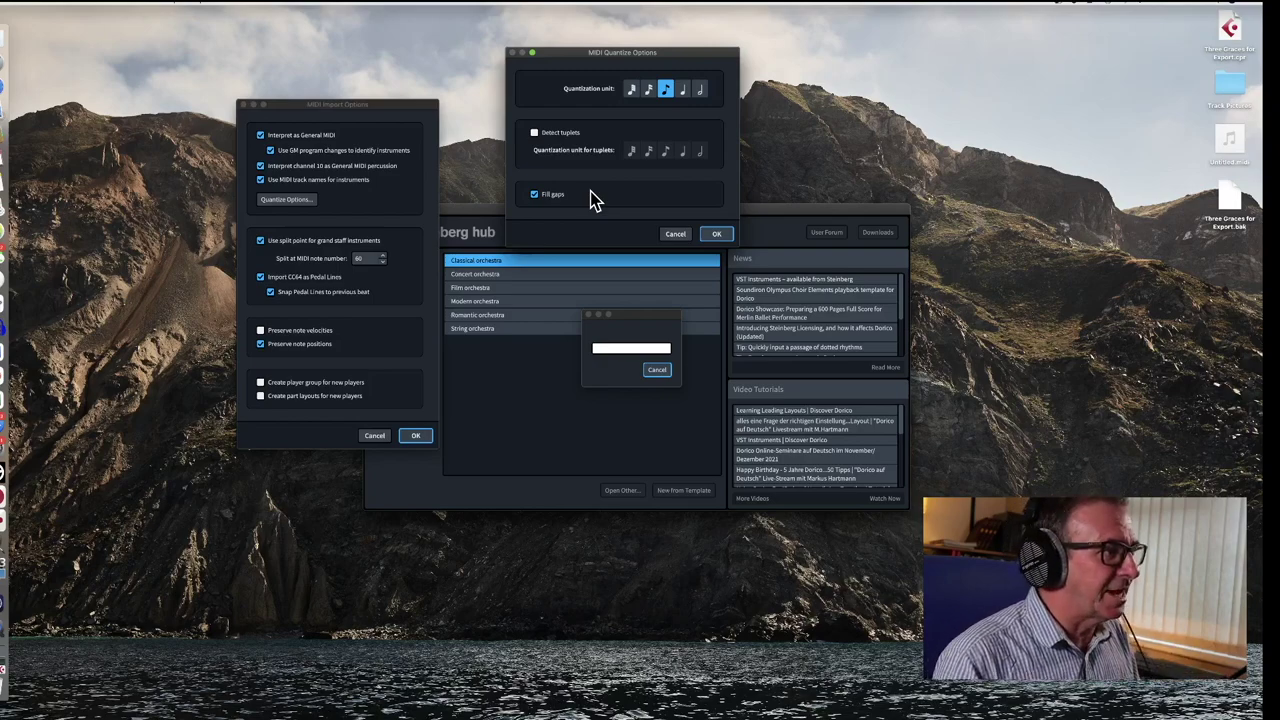
click(716, 236)
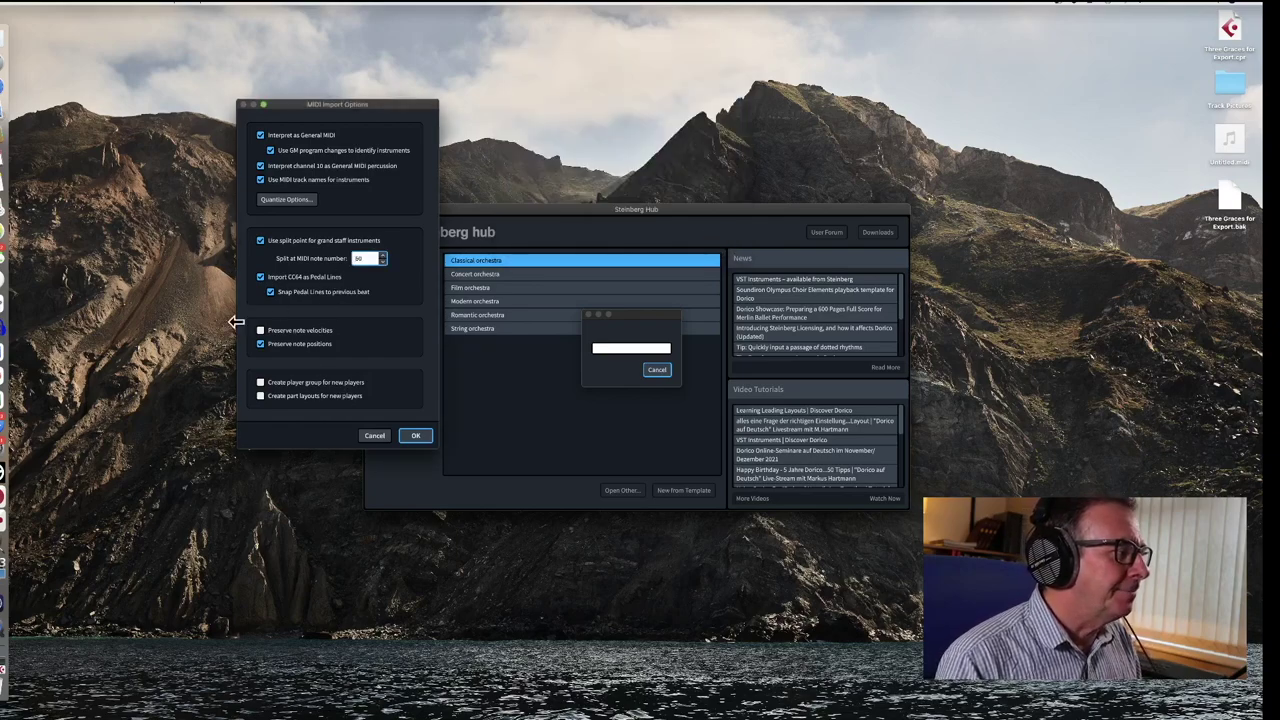
- Accept the MIDI import options and scroll the new score to check the INTRO marker at bar 9
click(416, 438)
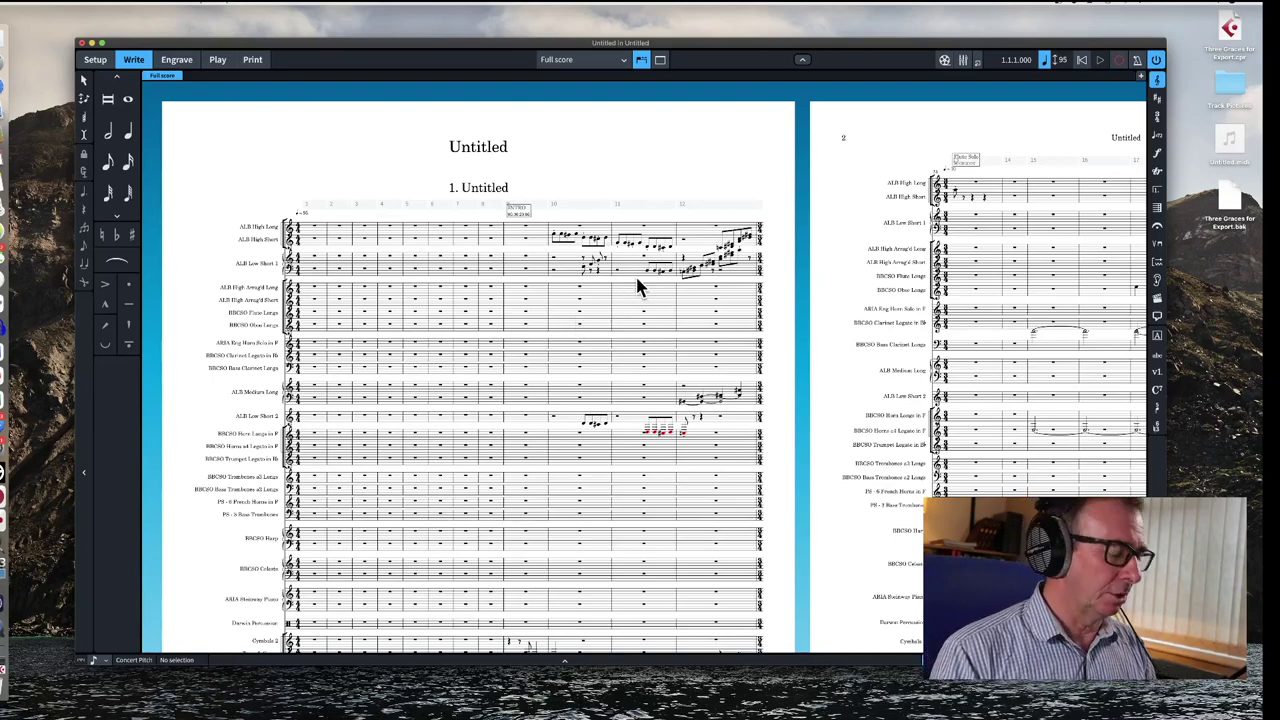
scroll(662, 276, up, 5)
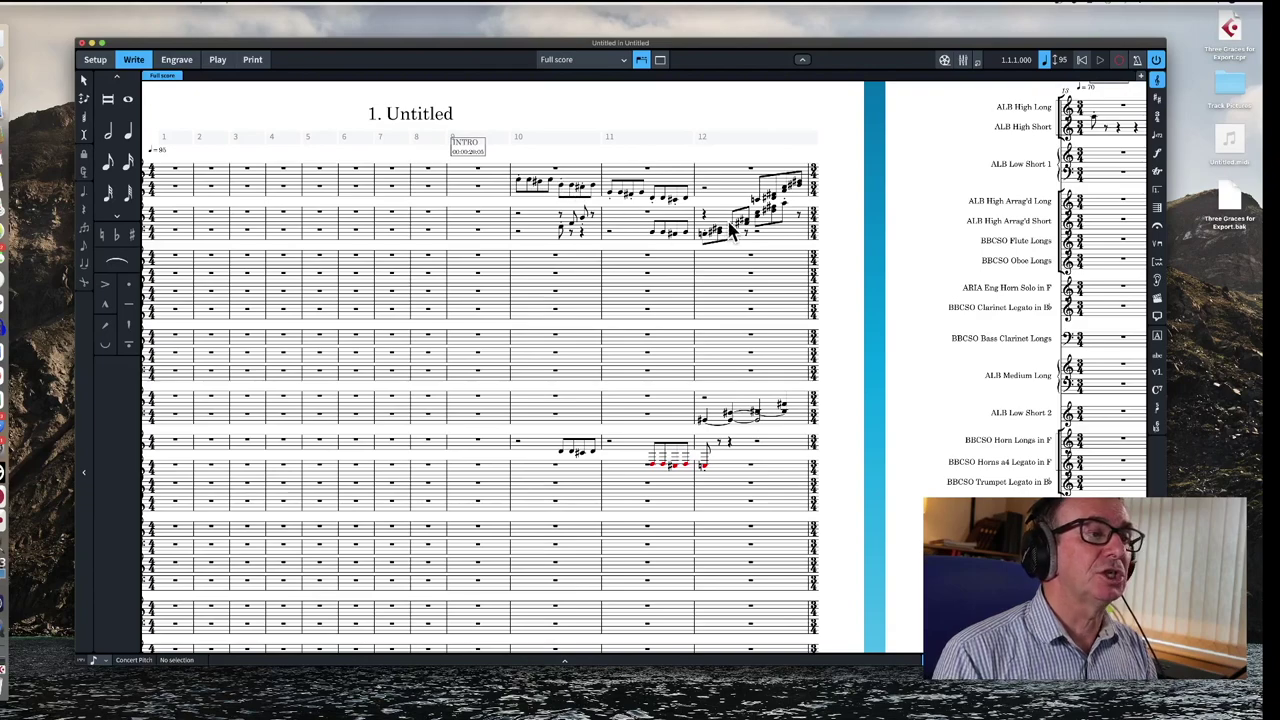
scroll(745, 225, left, 1)
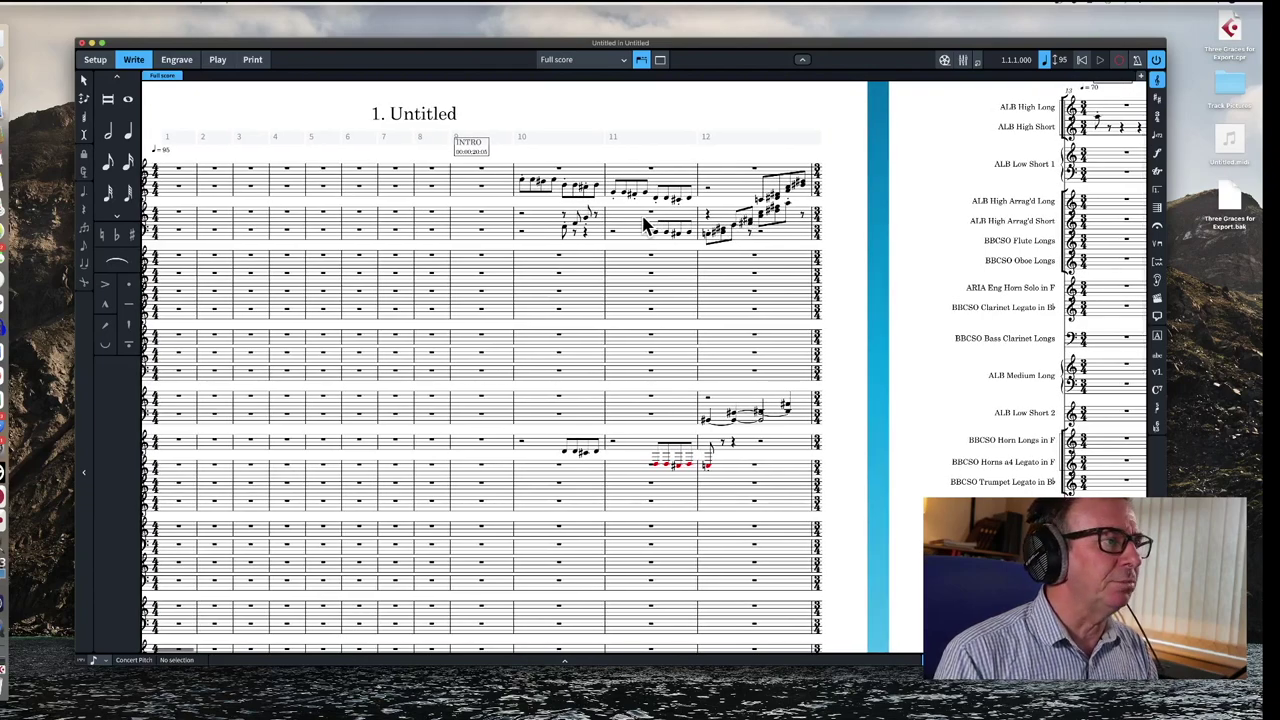
scroll(637, 225, right, 8)
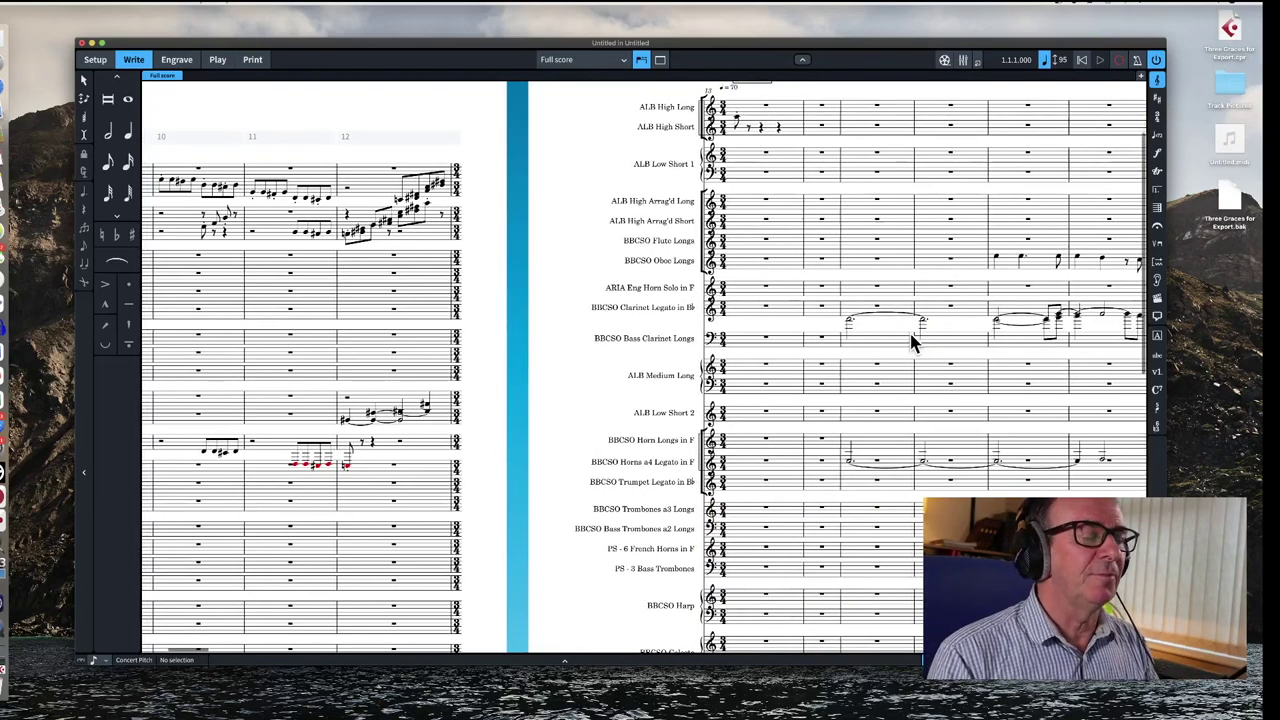
scroll(909, 330, right, 4)
scroll(866, 341, down, 8)
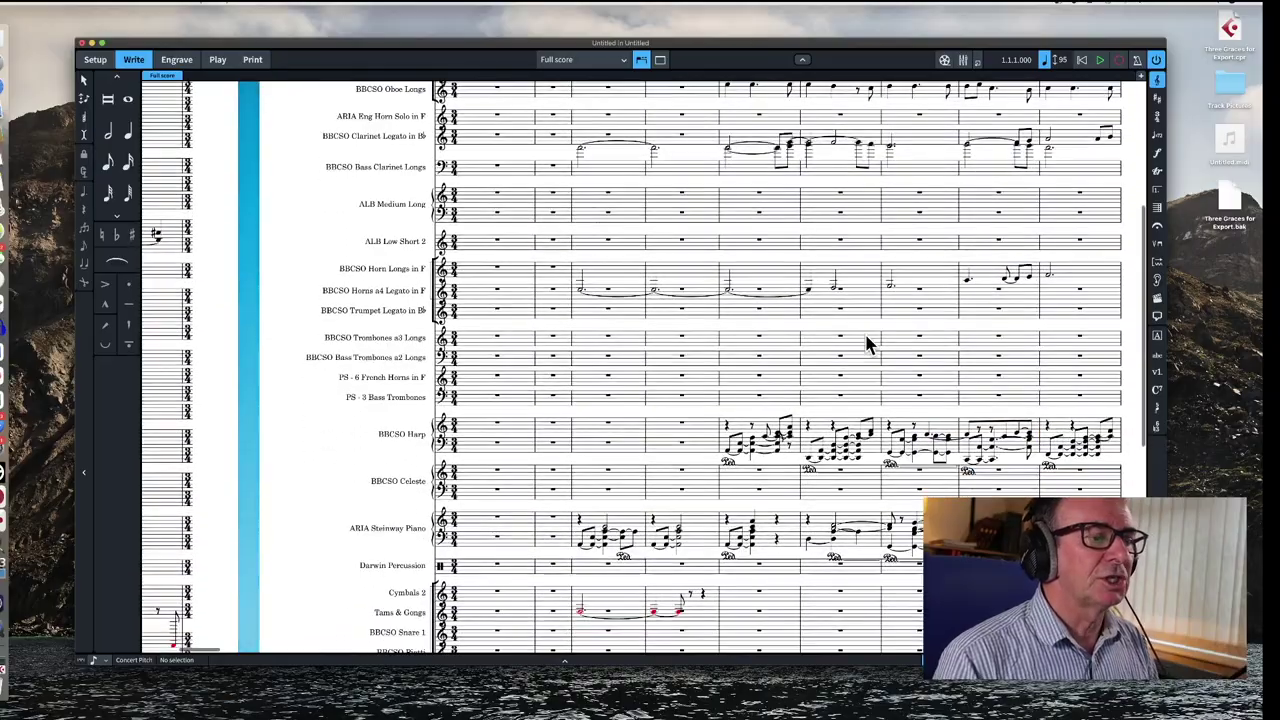
scroll(866, 341, down, 12)
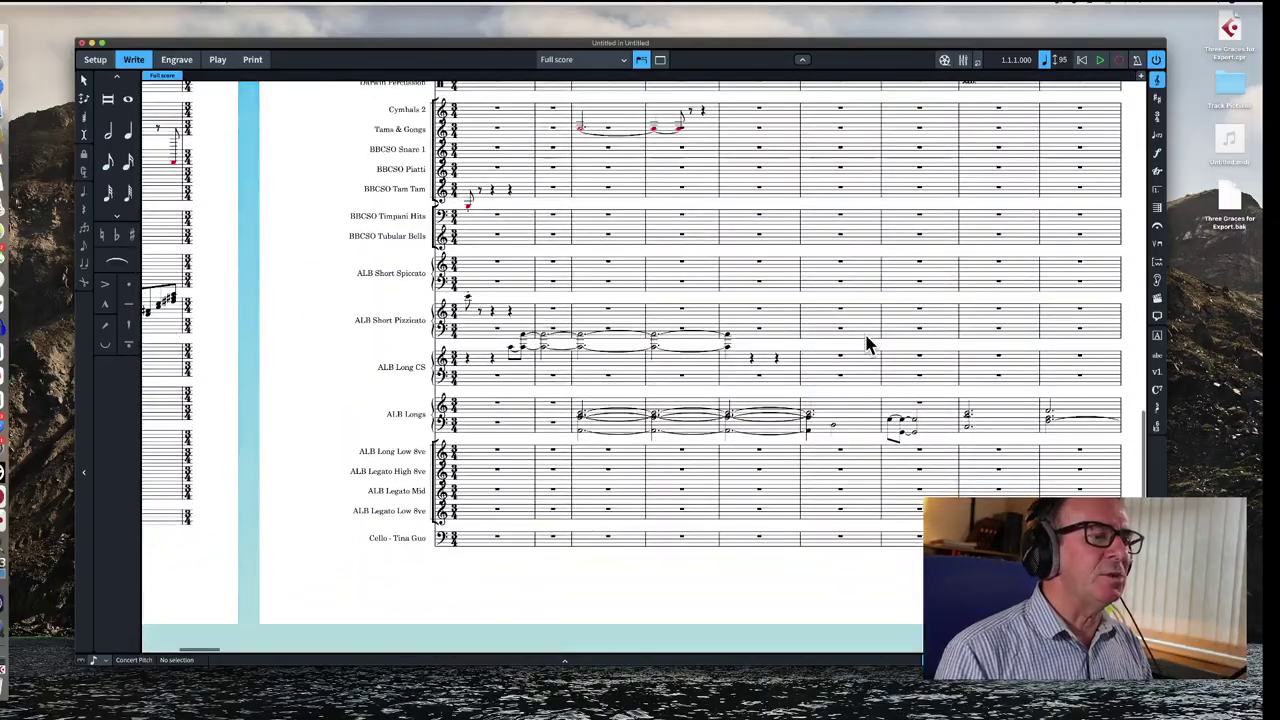
scroll(866, 343, up, 7)
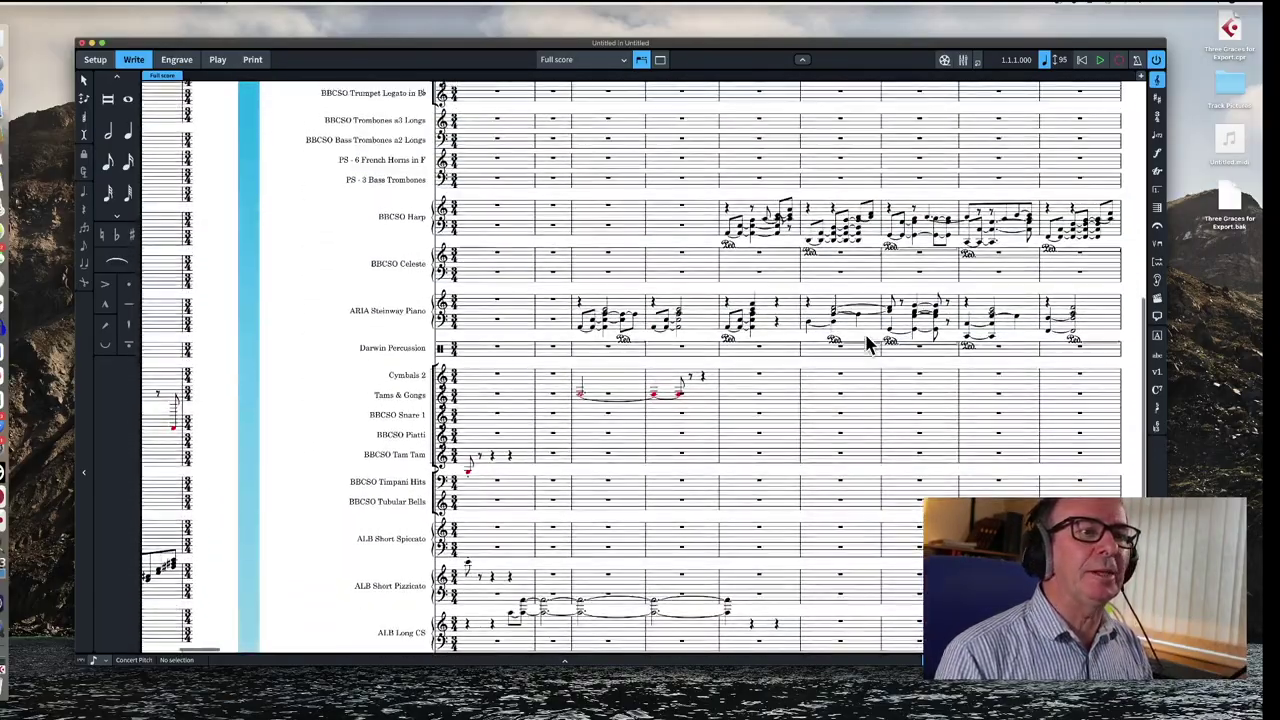
scroll(866, 343, left, 15)
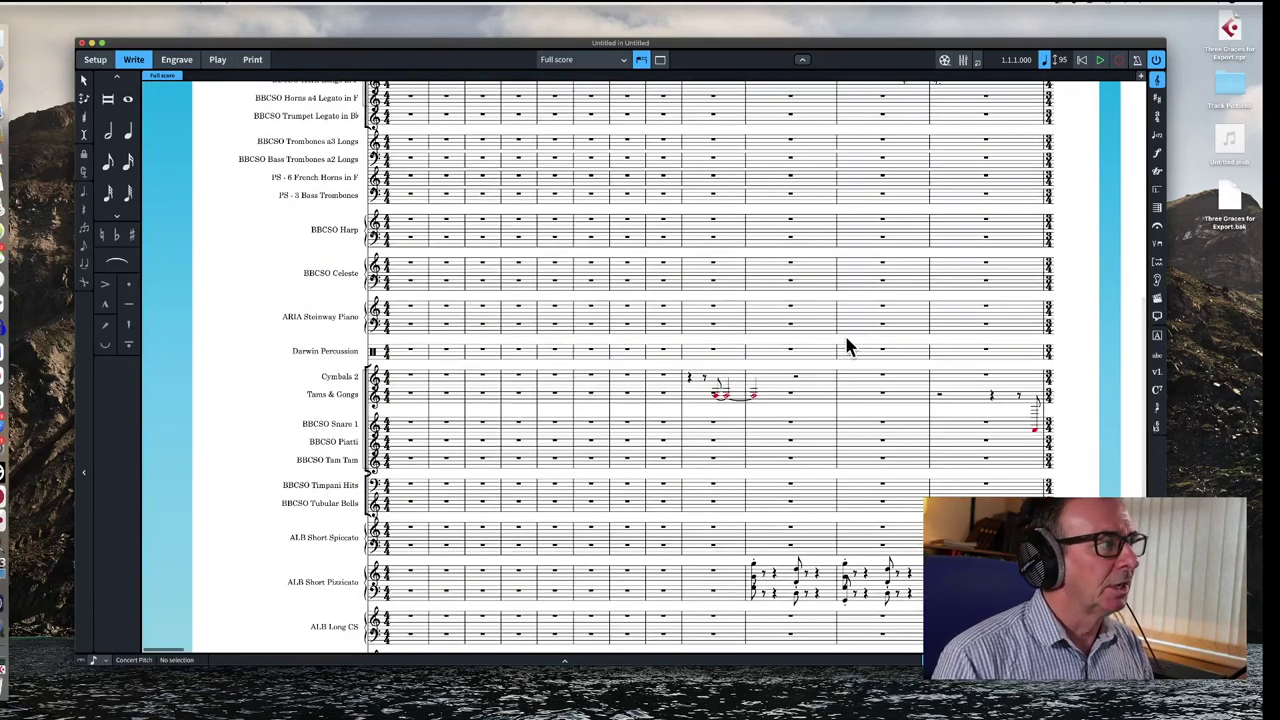
scroll(842, 346, up, 10)
scroll(842, 346, up, 3)
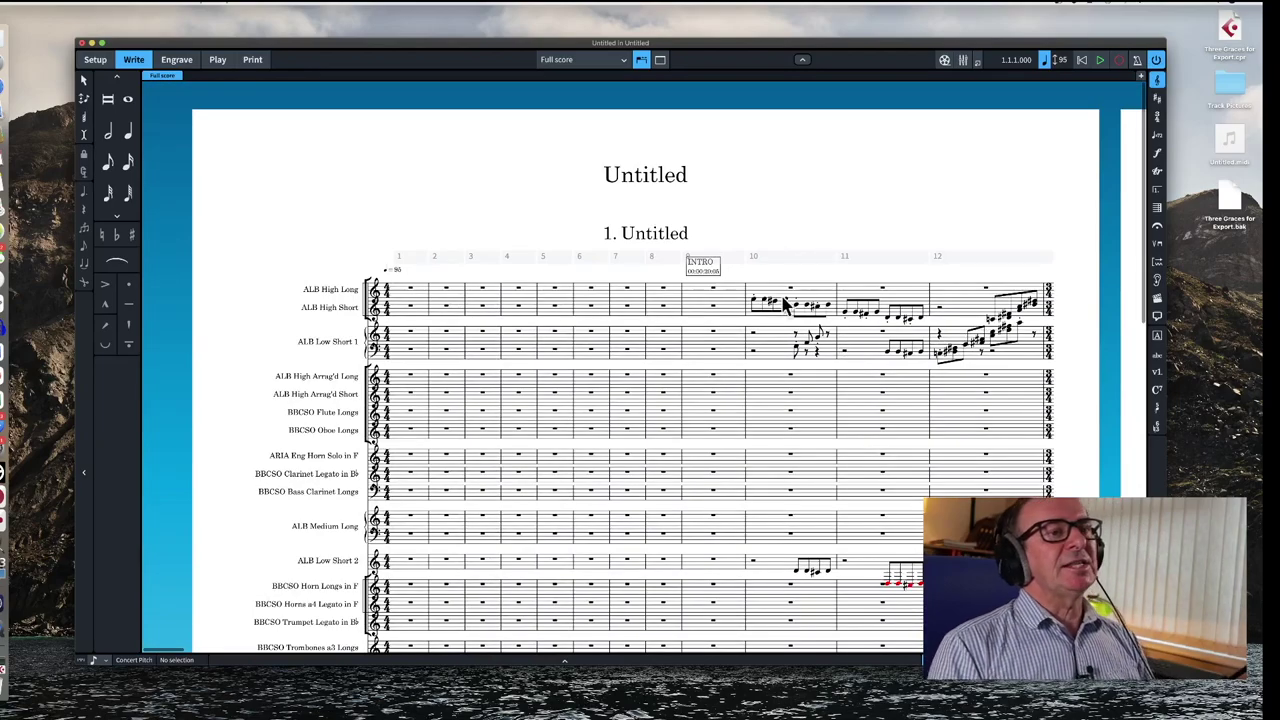
scroll(728, 348, down, 3)
scroll(728, 348, up, 2)
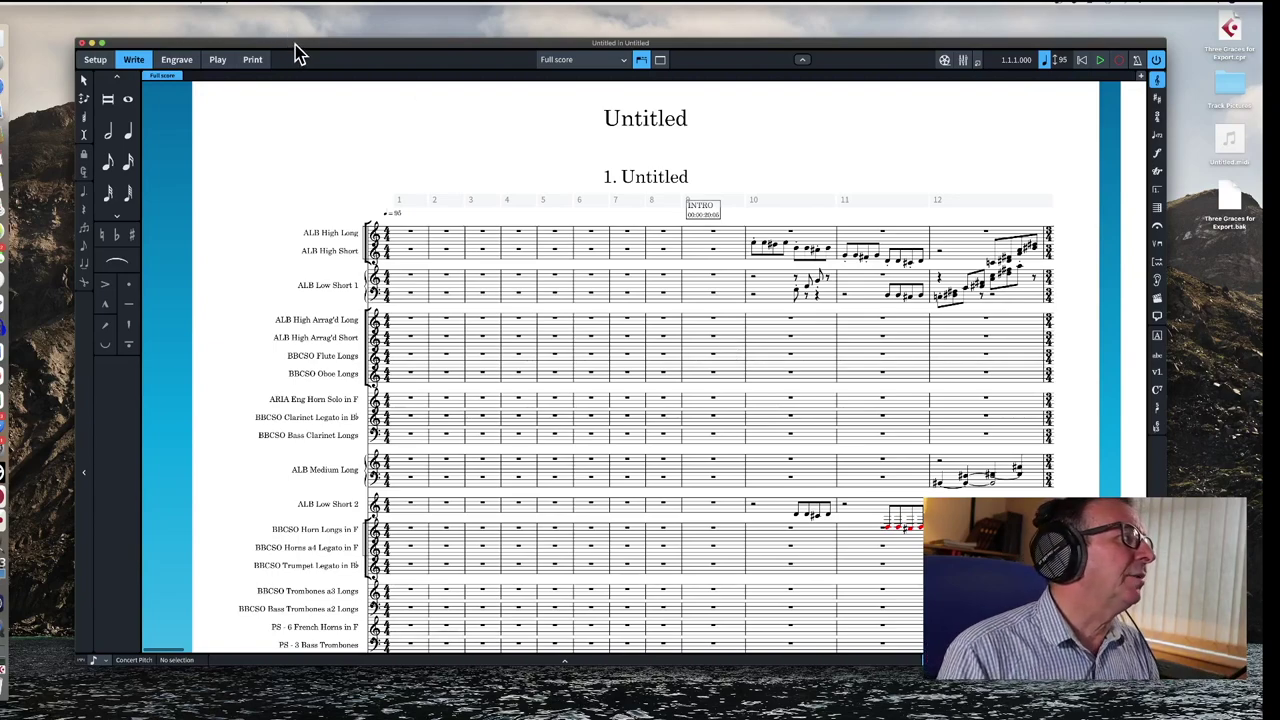
- In Engrave's Layout Options, keep A3 paper and set rastral size to Size 8 (3.7mm)
click(177, 61)
key(super+shift+l)
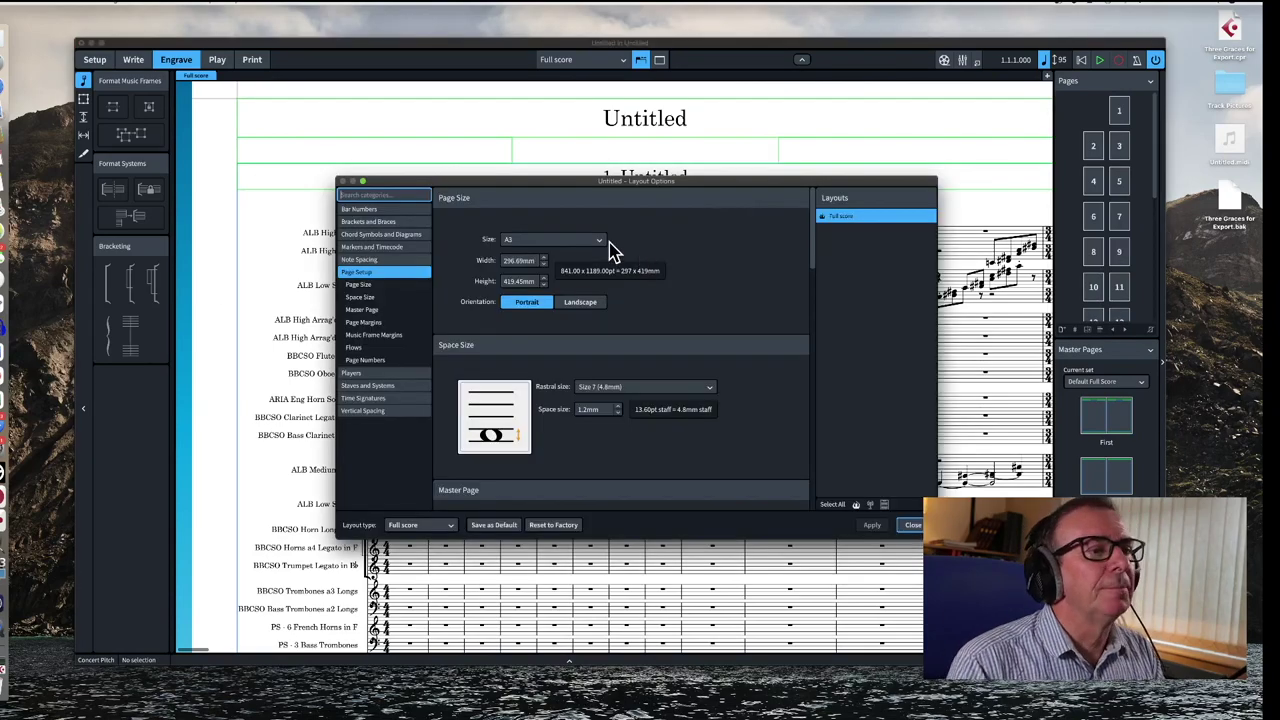
click(586, 244)
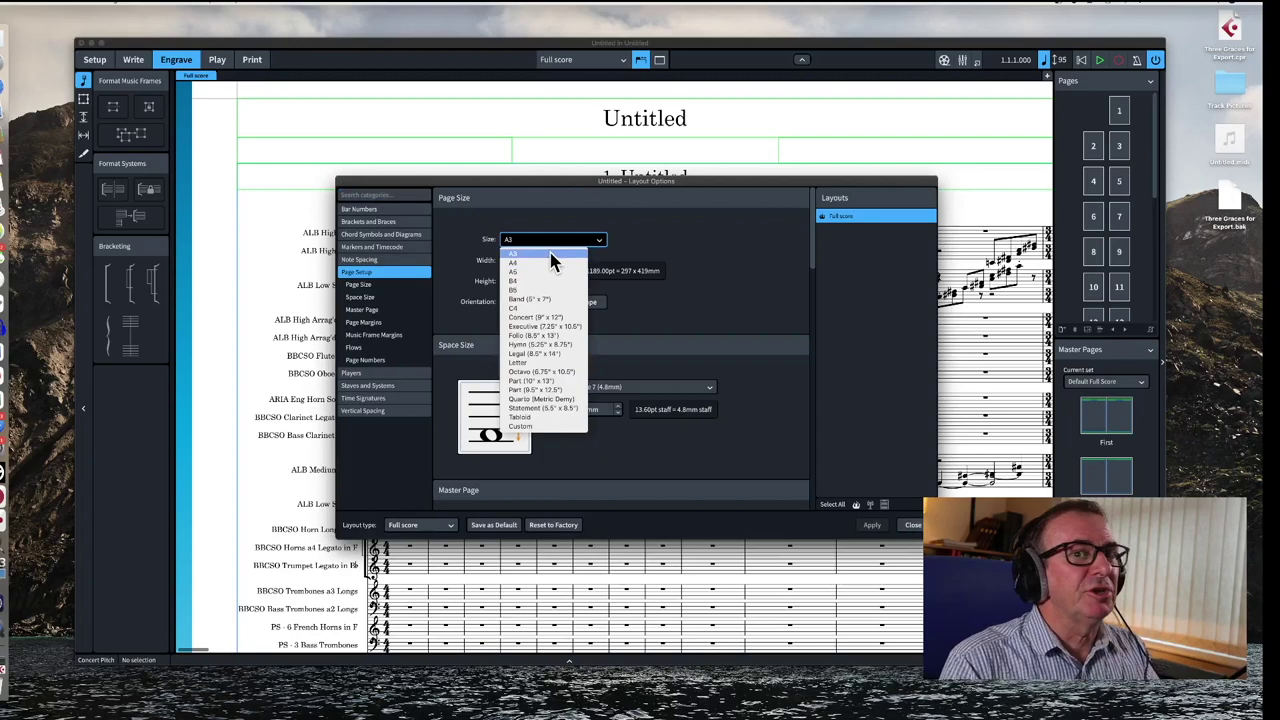
click(550, 255)
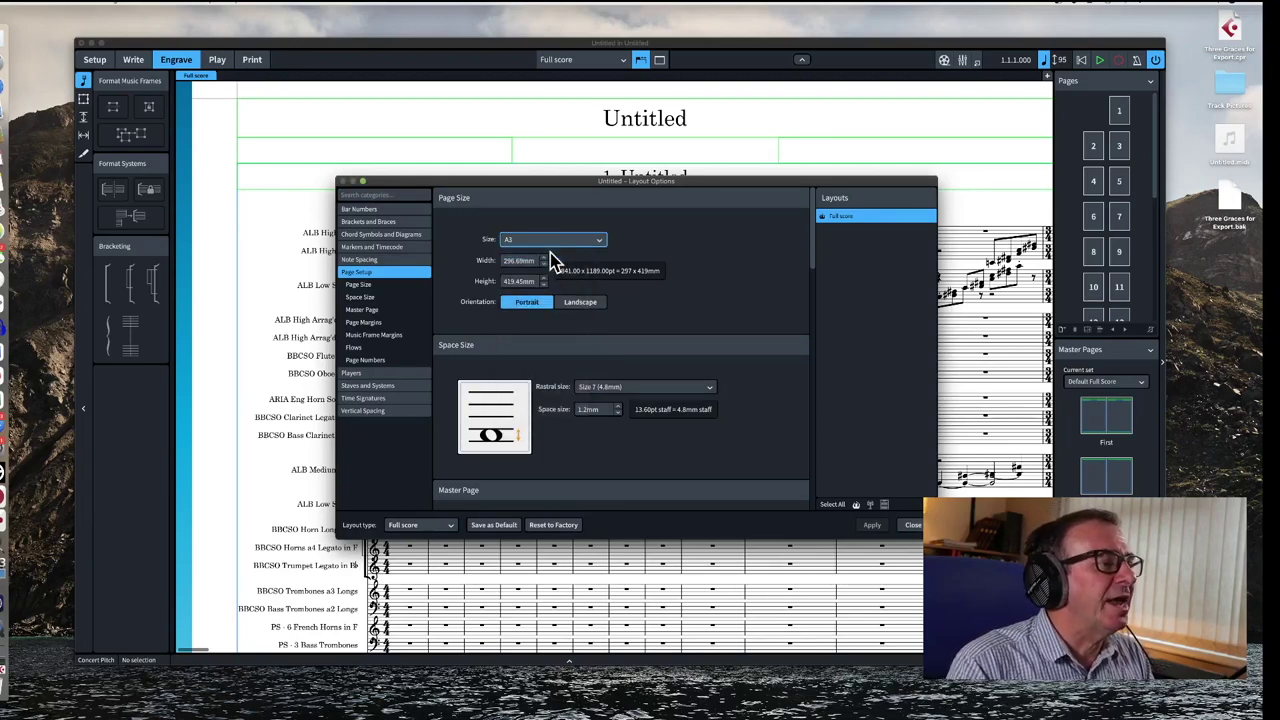
click(660, 393)
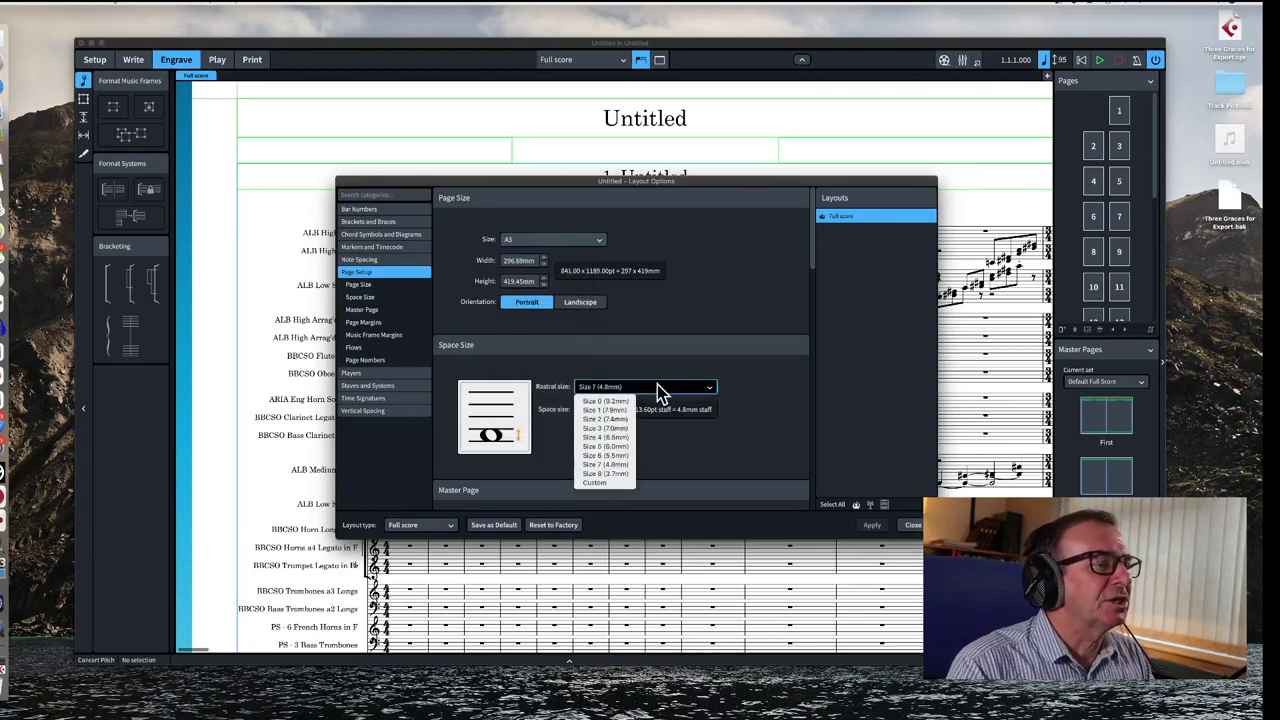
click(614, 474)
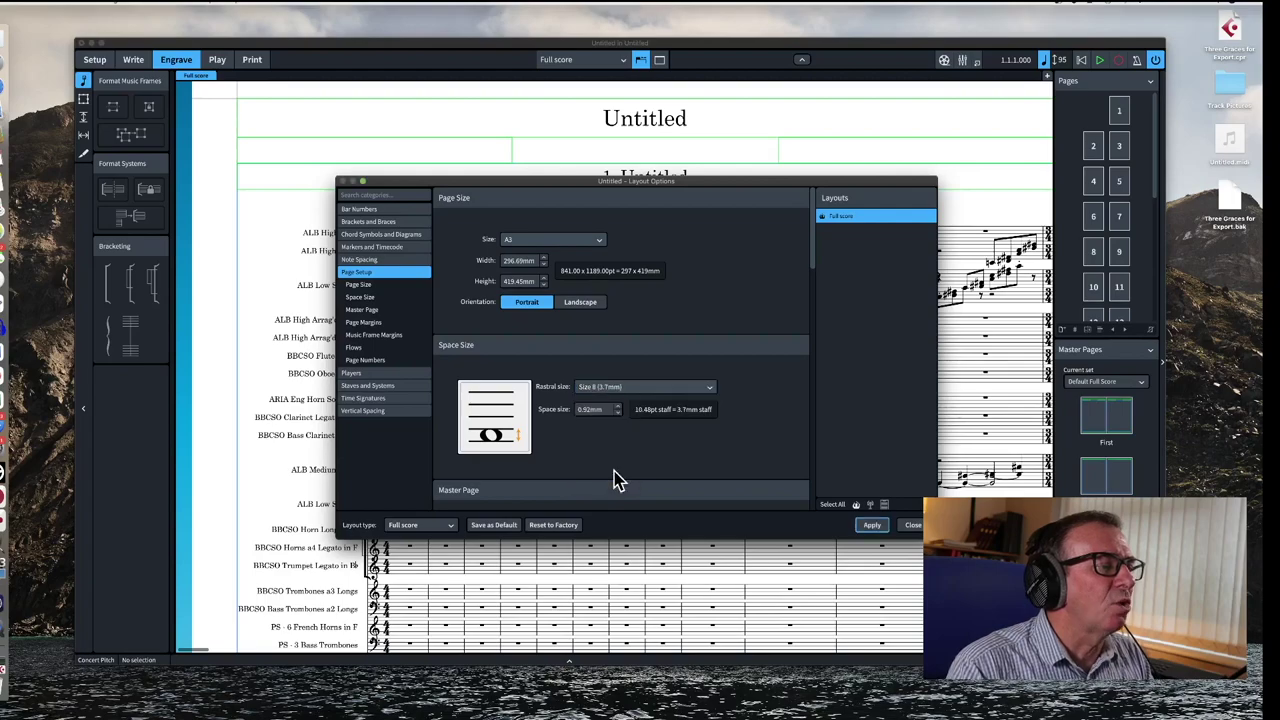
click(872, 527)
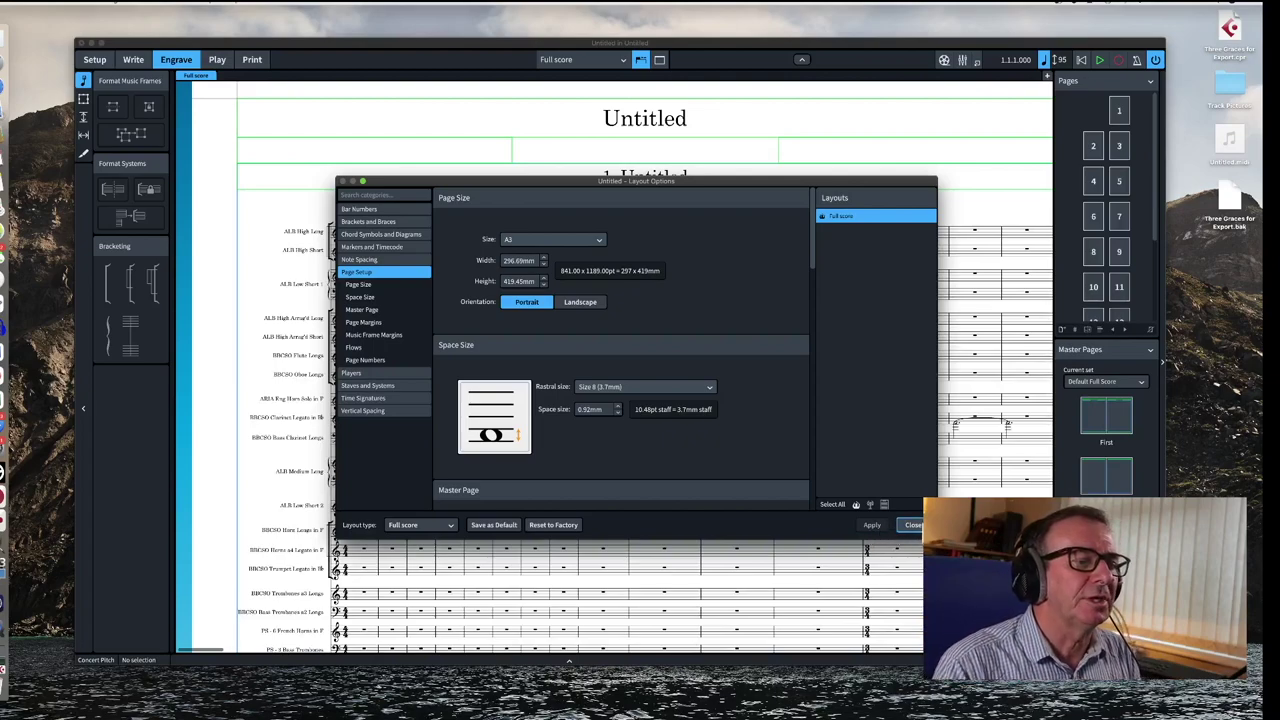
click(910, 525)
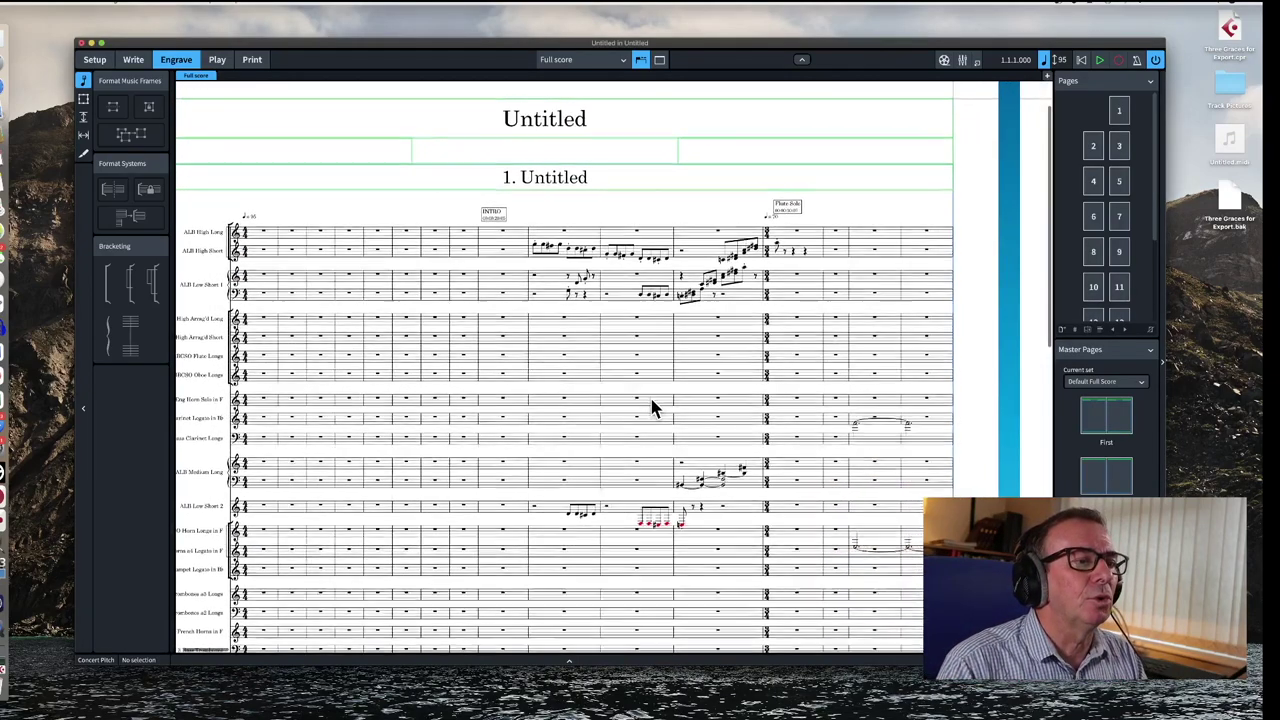
- Scroll through the resized score, then return to Write mode
scroll(410, 362, down, 10)
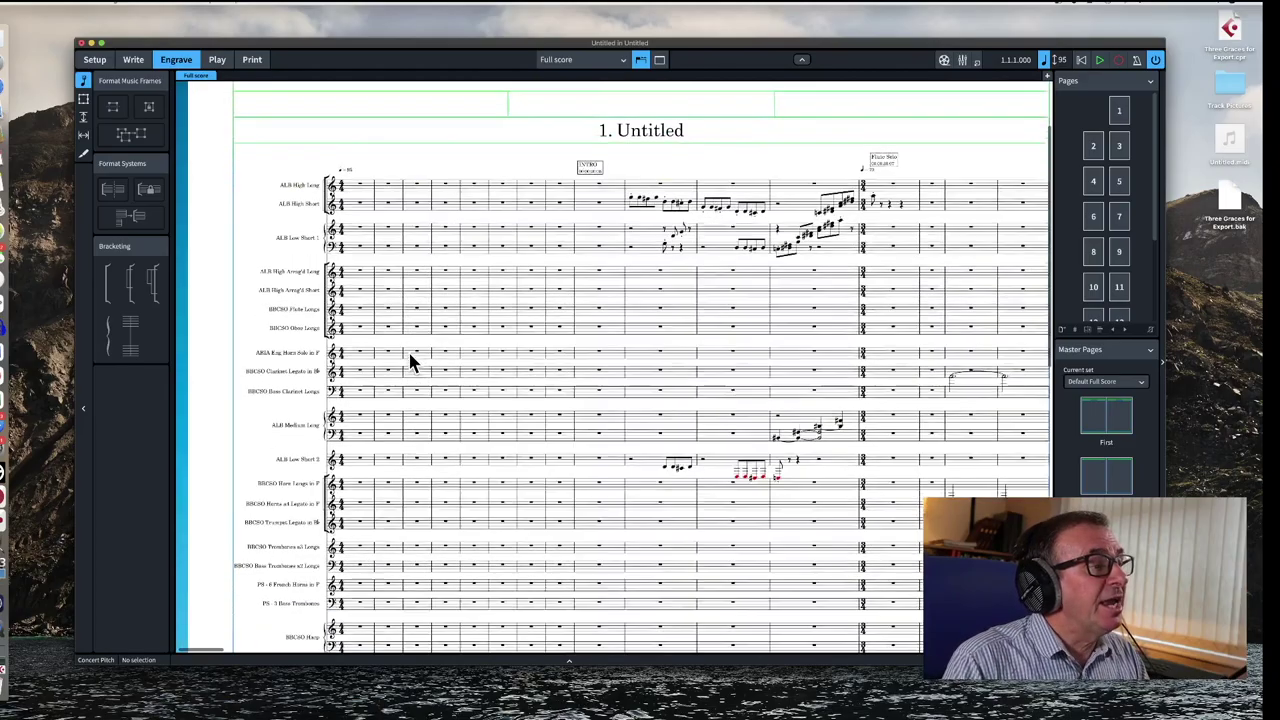
scroll(410, 362, up, 10)
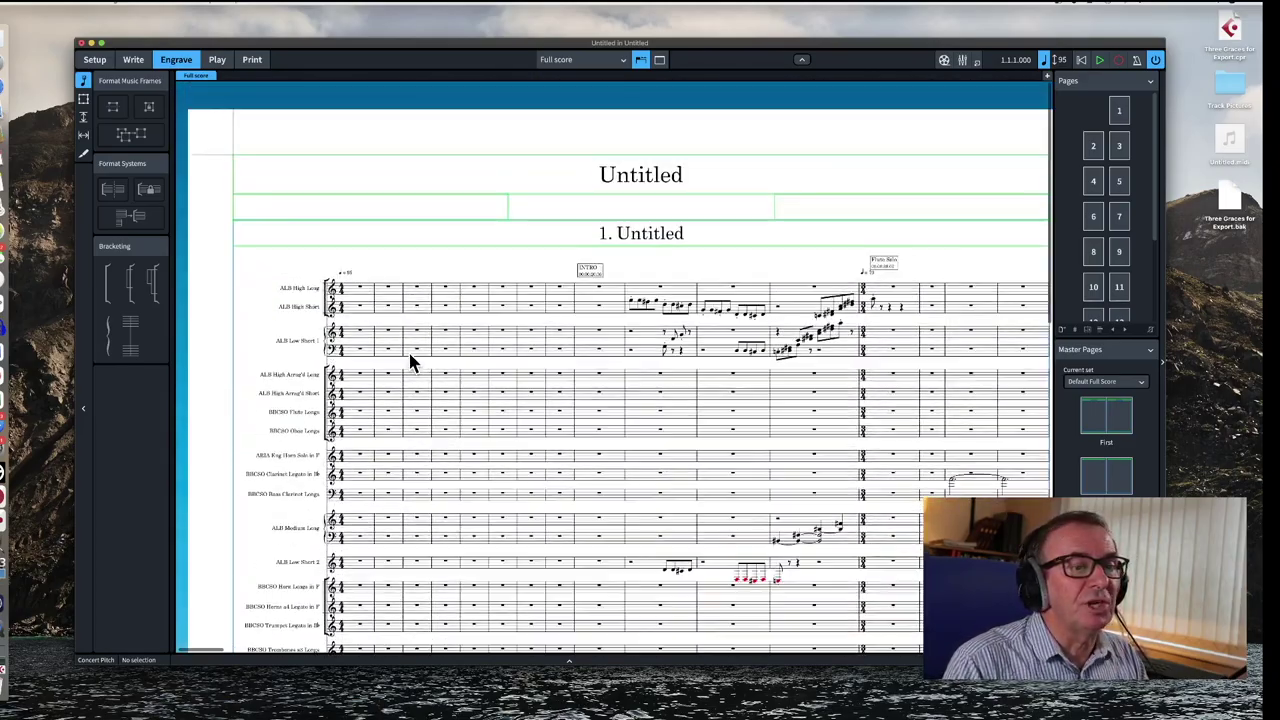
scroll(410, 362, down, 4)
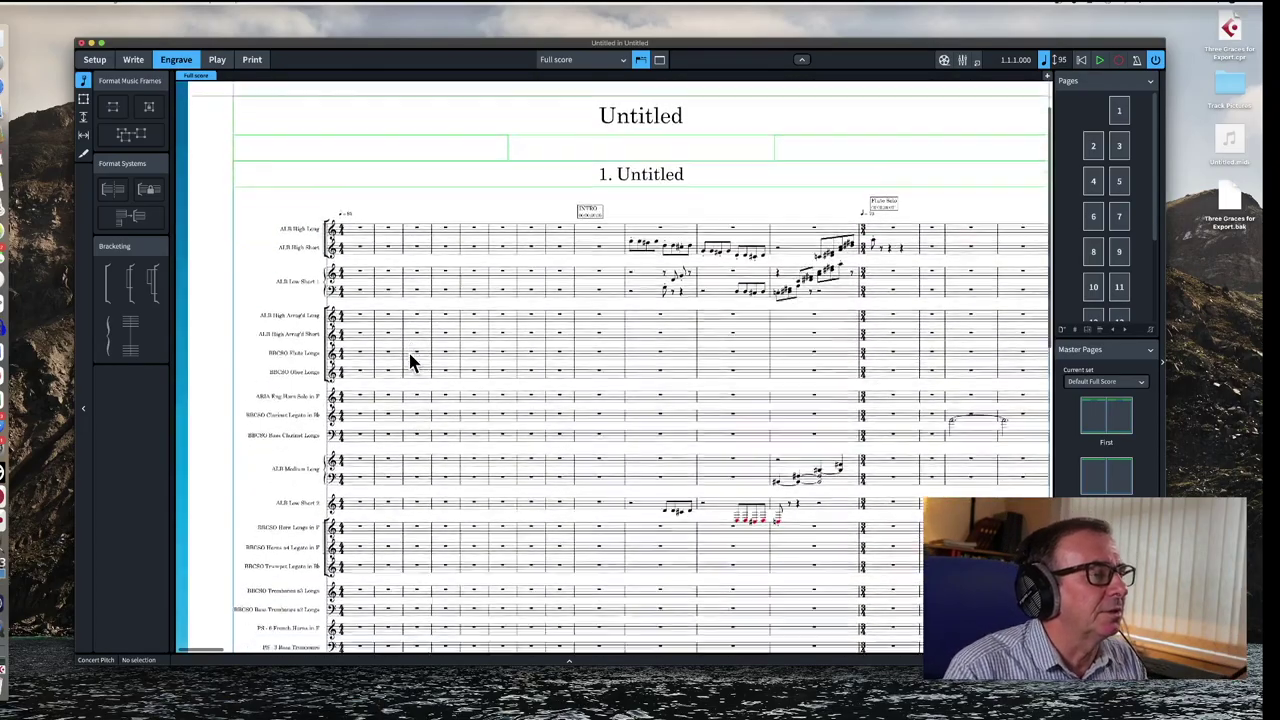
scroll(410, 362, up, 4)
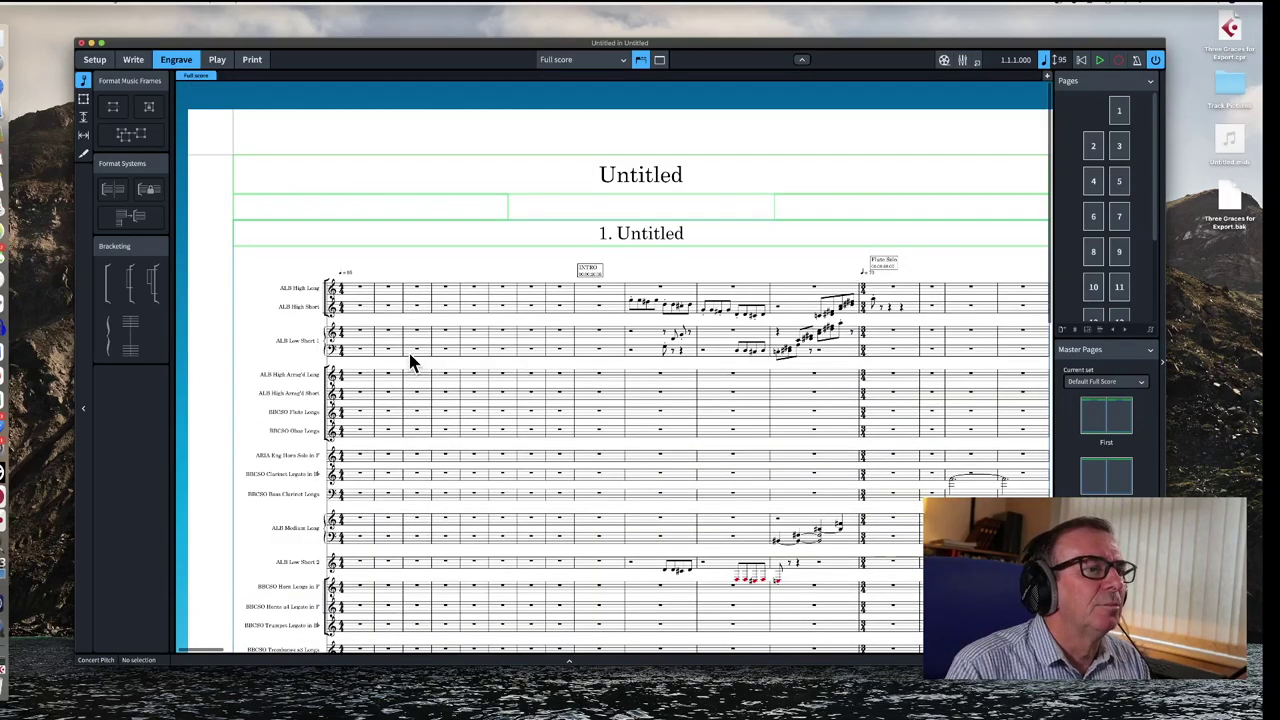
scroll(410, 362, right, 2)
scroll(410, 362, left, 2)
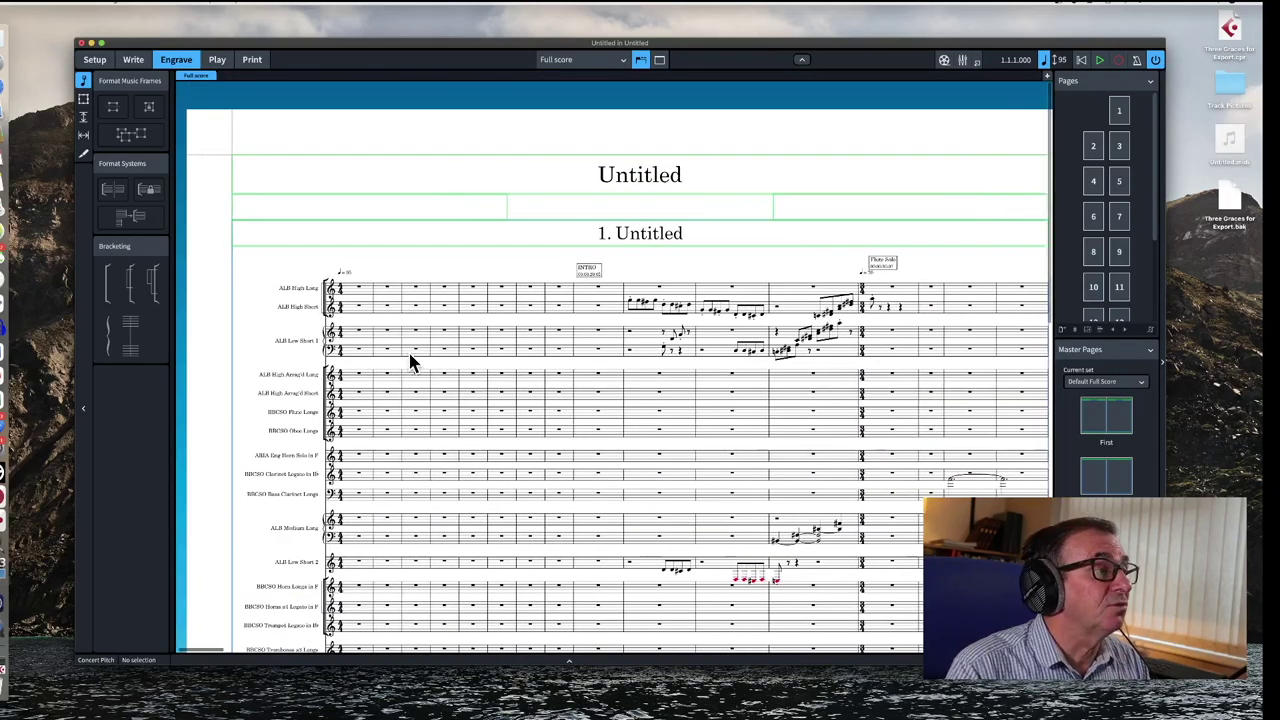
click(133, 60)
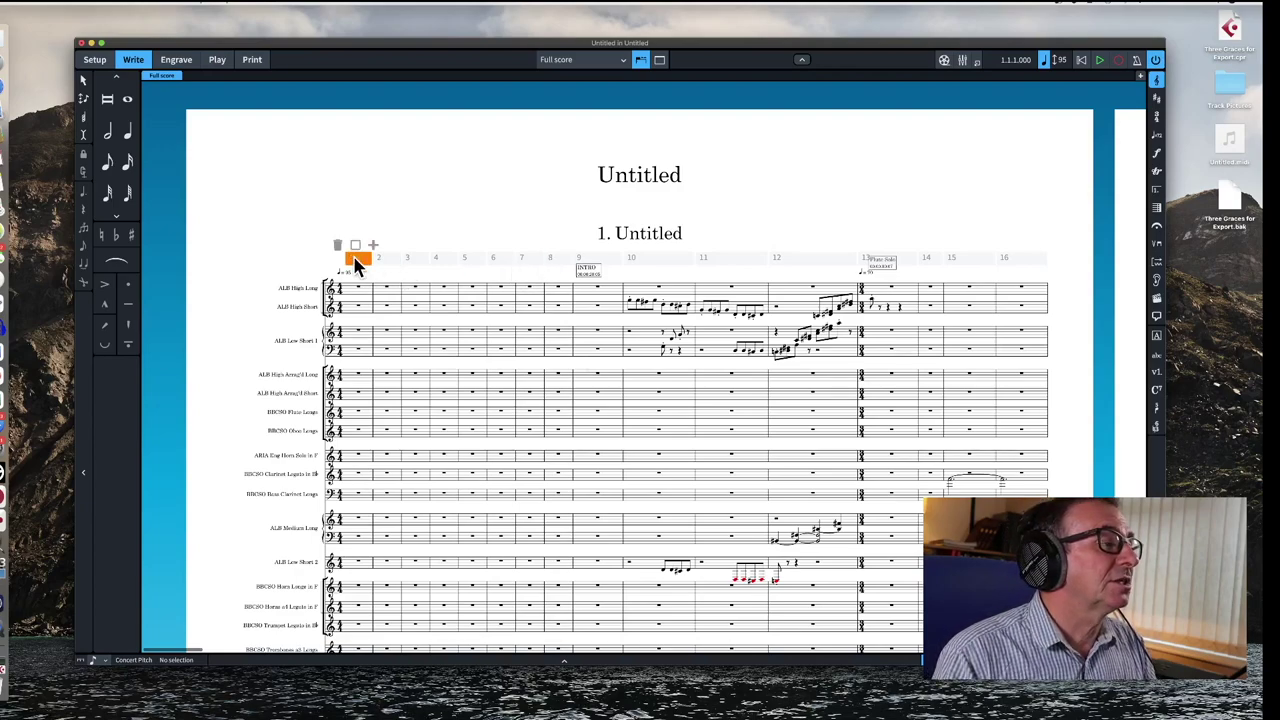
- Delete bars 1–8 across the whole score and switch to Galley View
shift+click(557, 258)
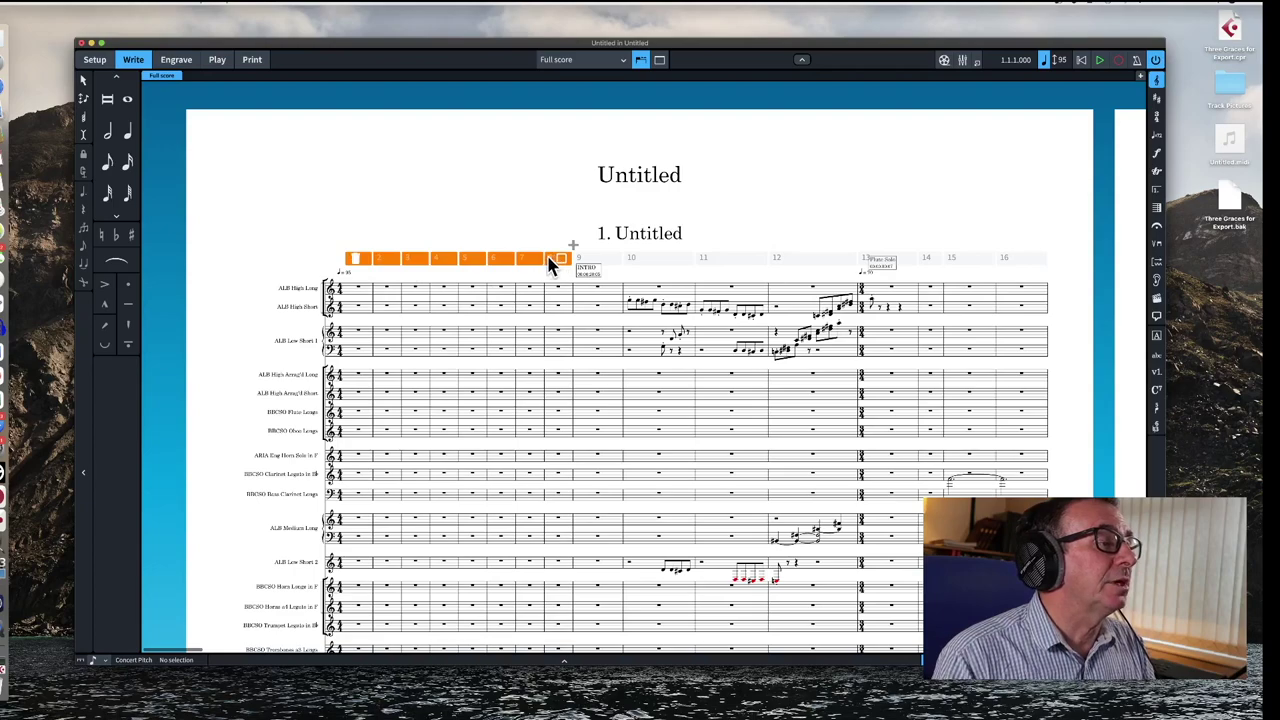
key(Escape)
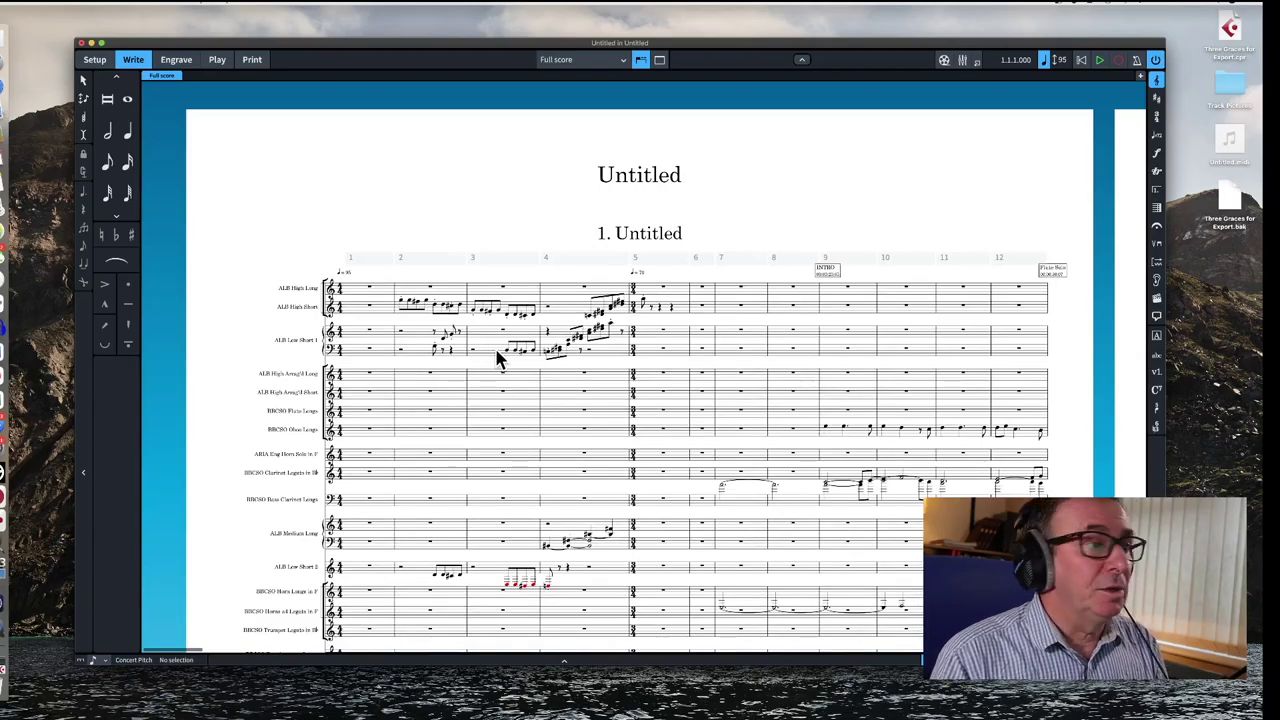
scroll(500, 360, down, 3)
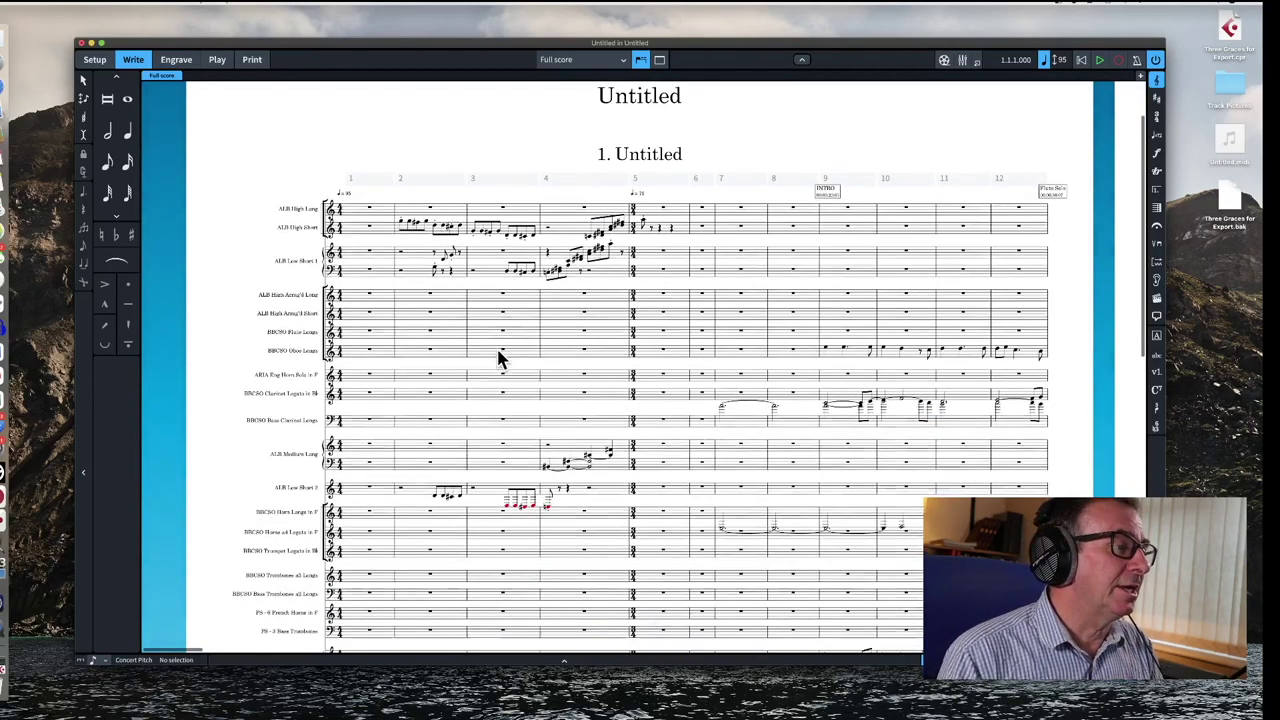
scroll(496, 346, up, 2)
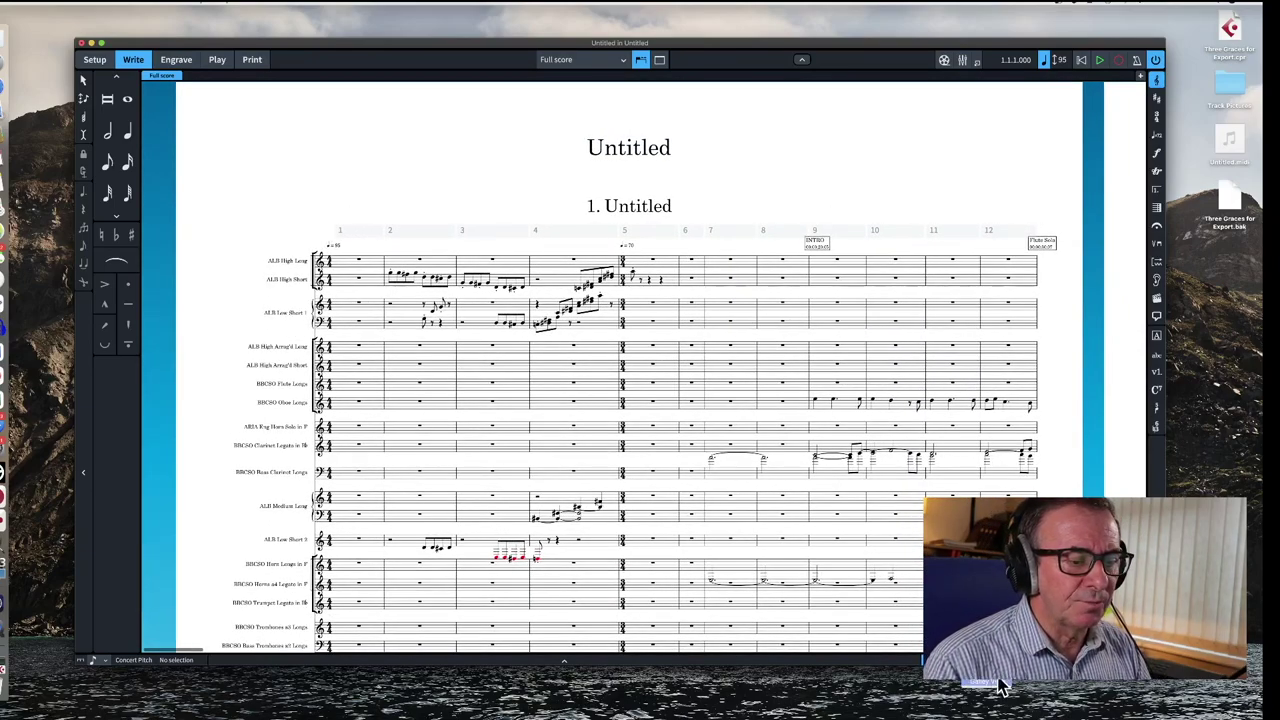
key(super+alt+2)
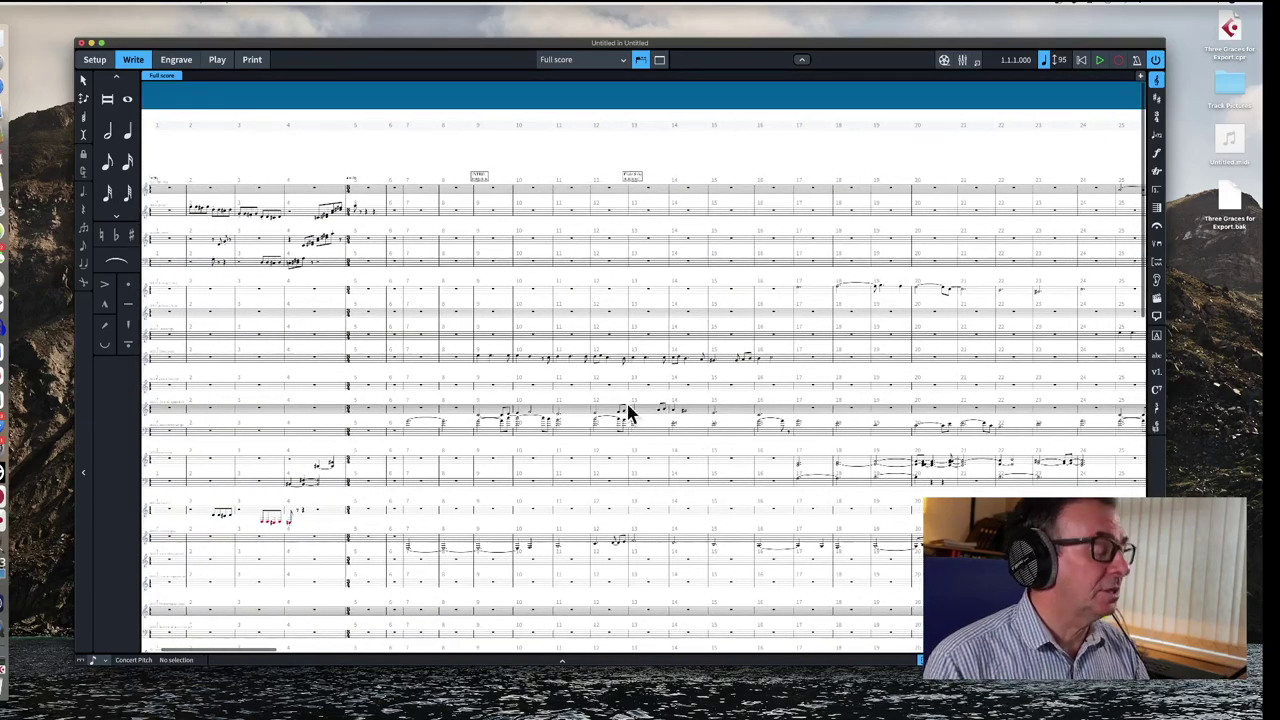
scroll(611, 343, up, 5)
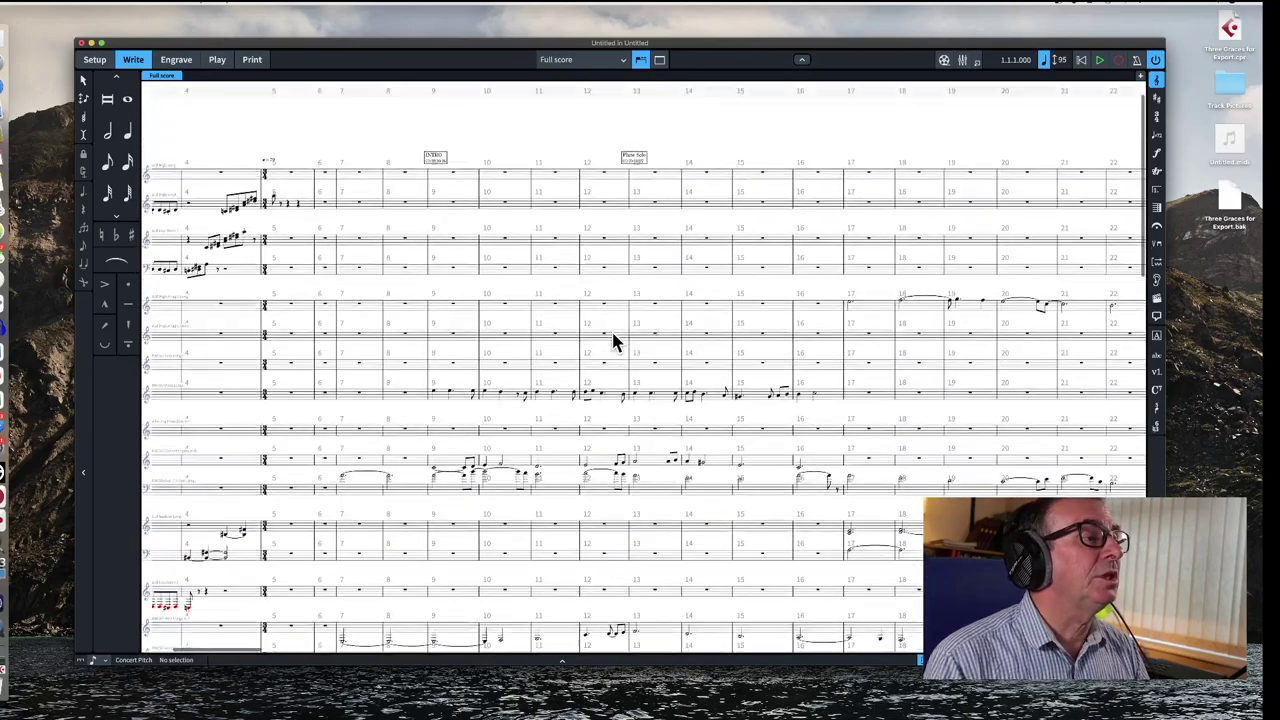
scroll(605, 315, left, 5)
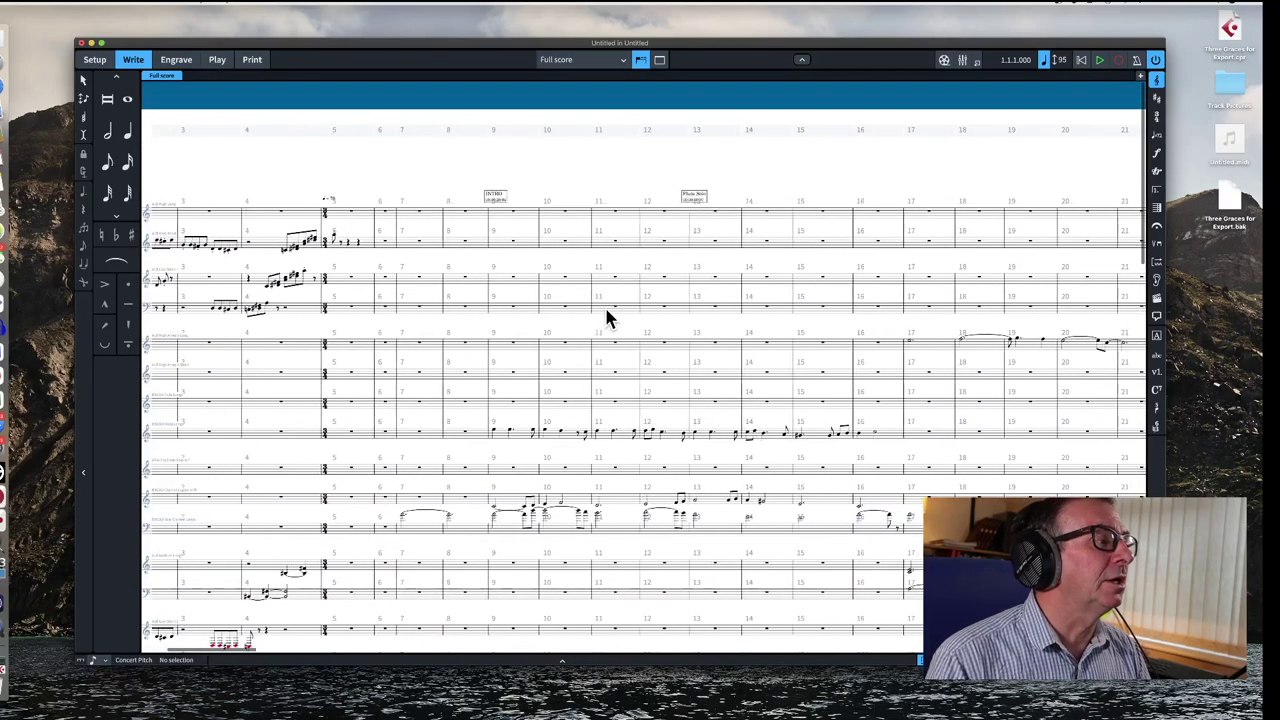
scroll(605, 315, right, 5)
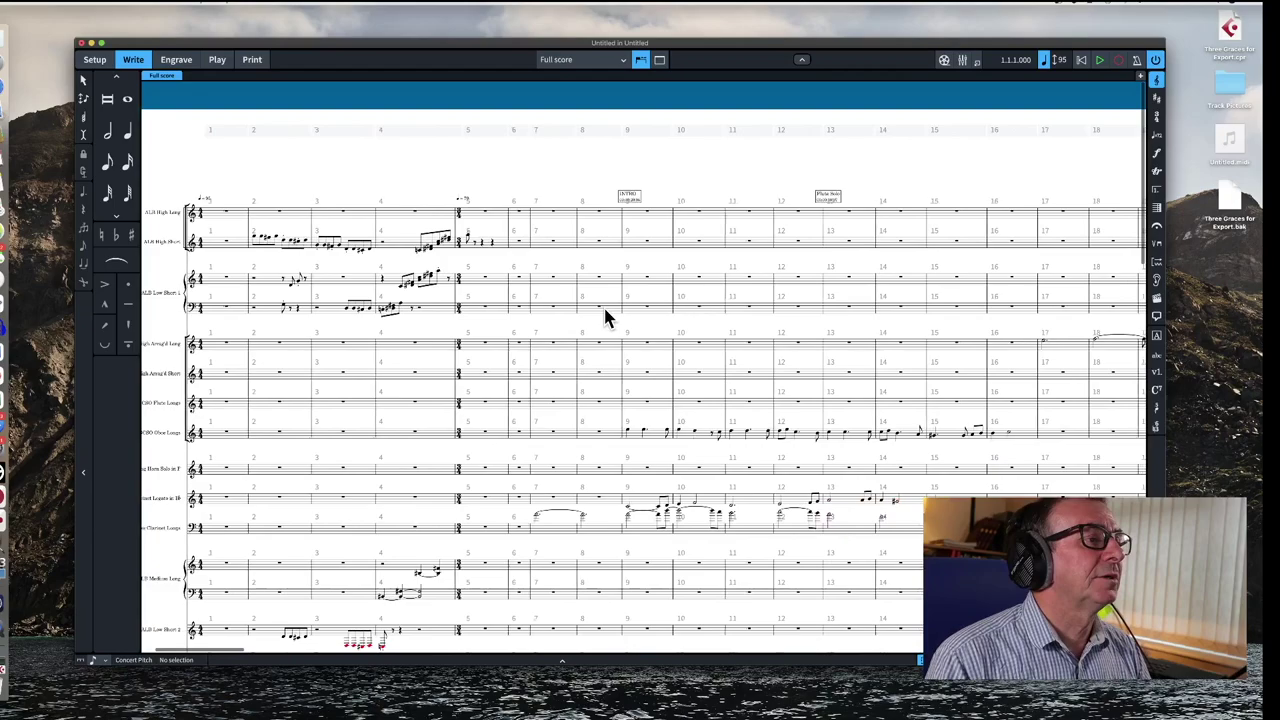
scroll(575, 295, right, 2)
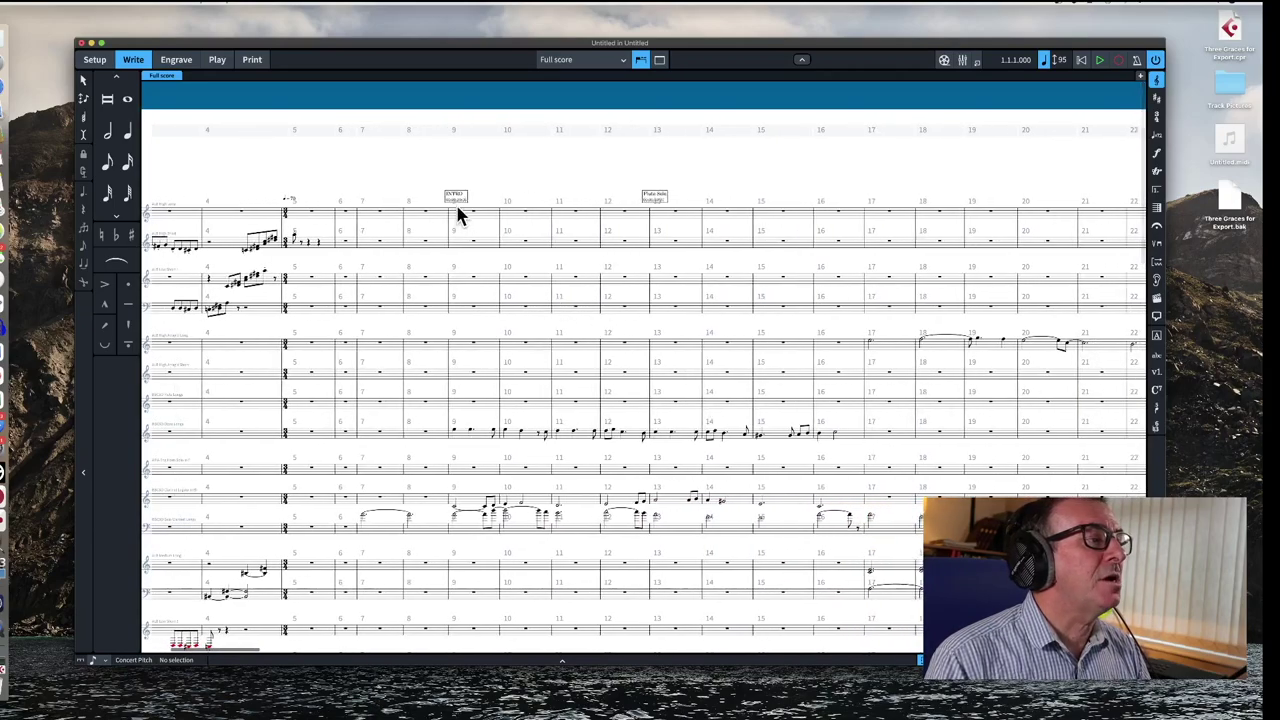
scroll(670, 215, right, 10)
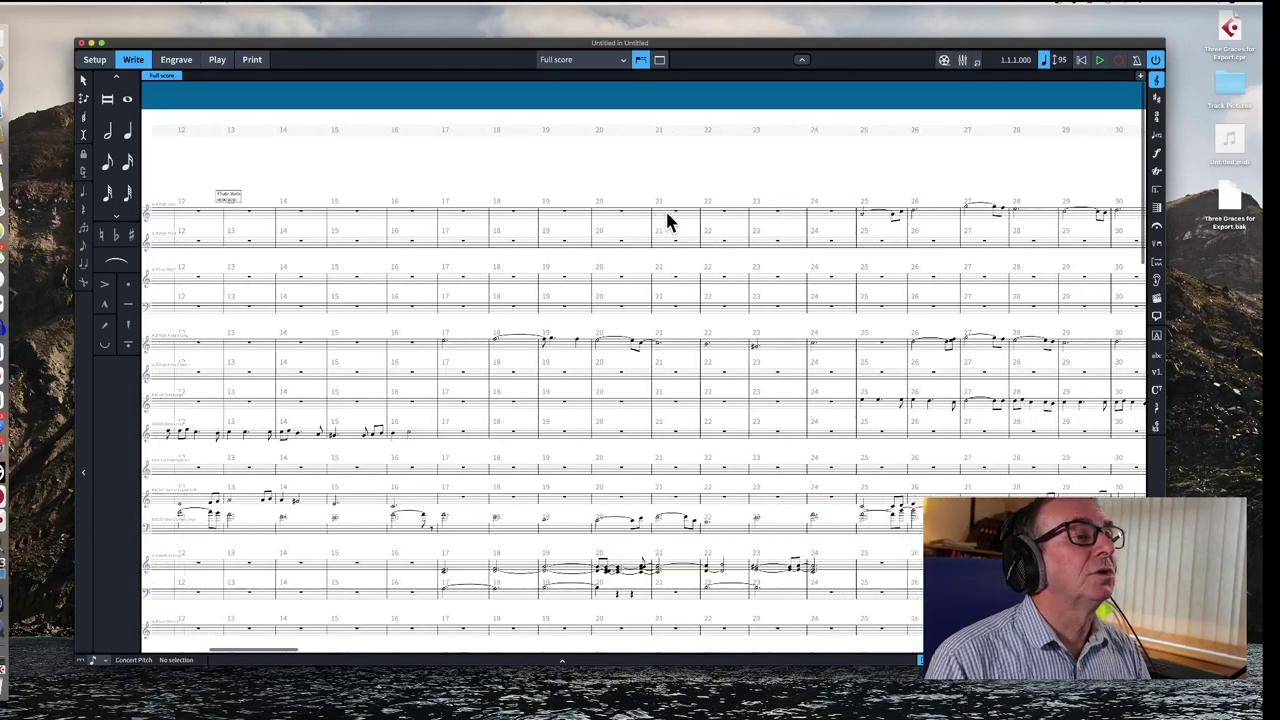
scroll(665, 215, right, 5)
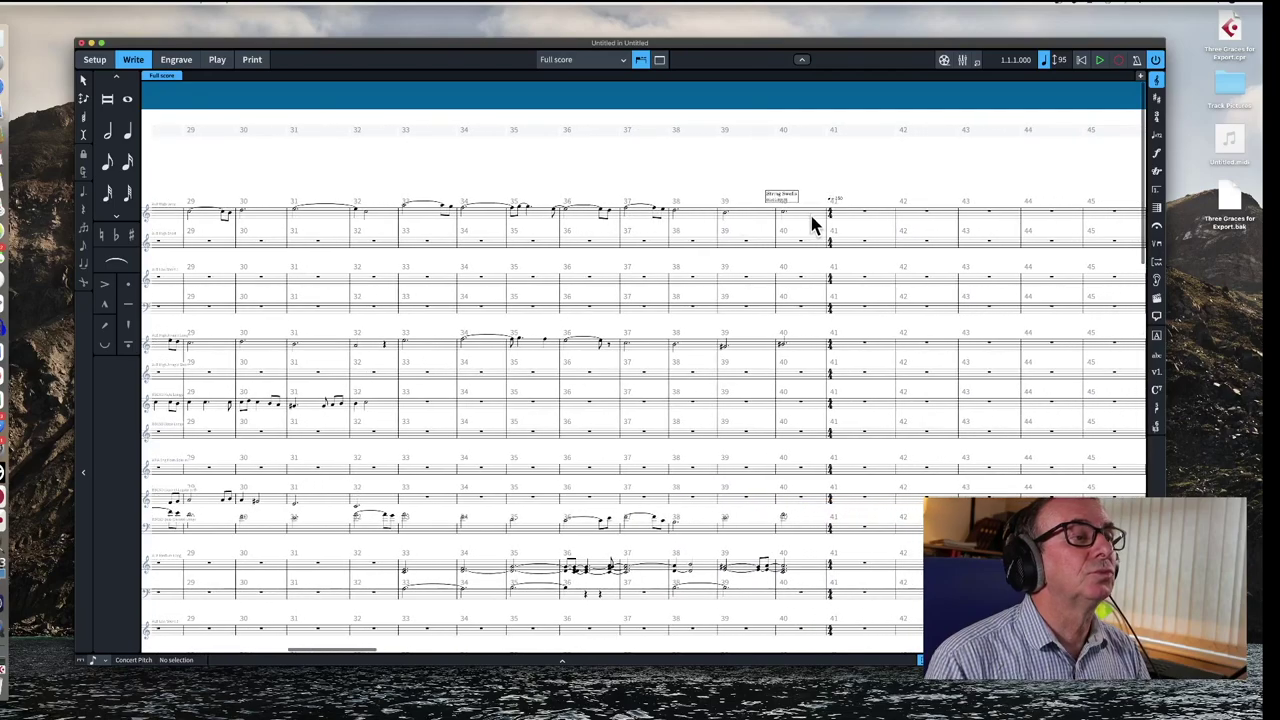
scroll(772, 210, right, 10)
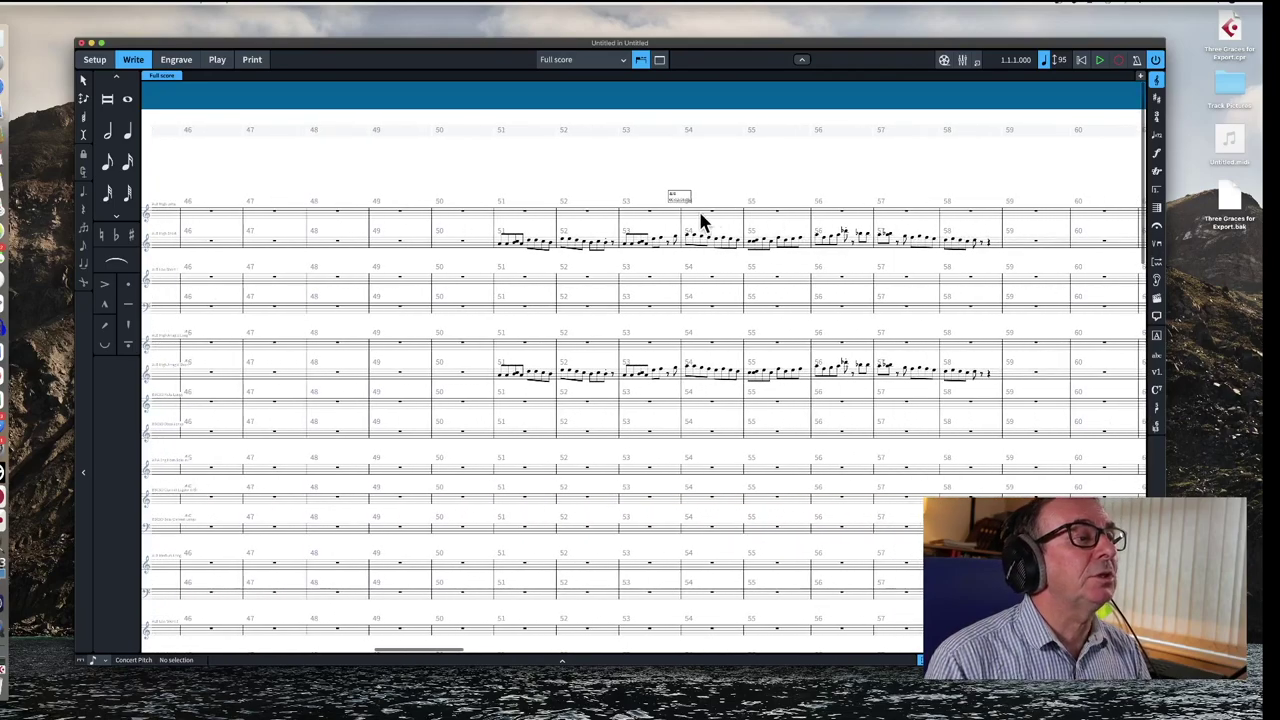
scroll(688, 212, right, 5)
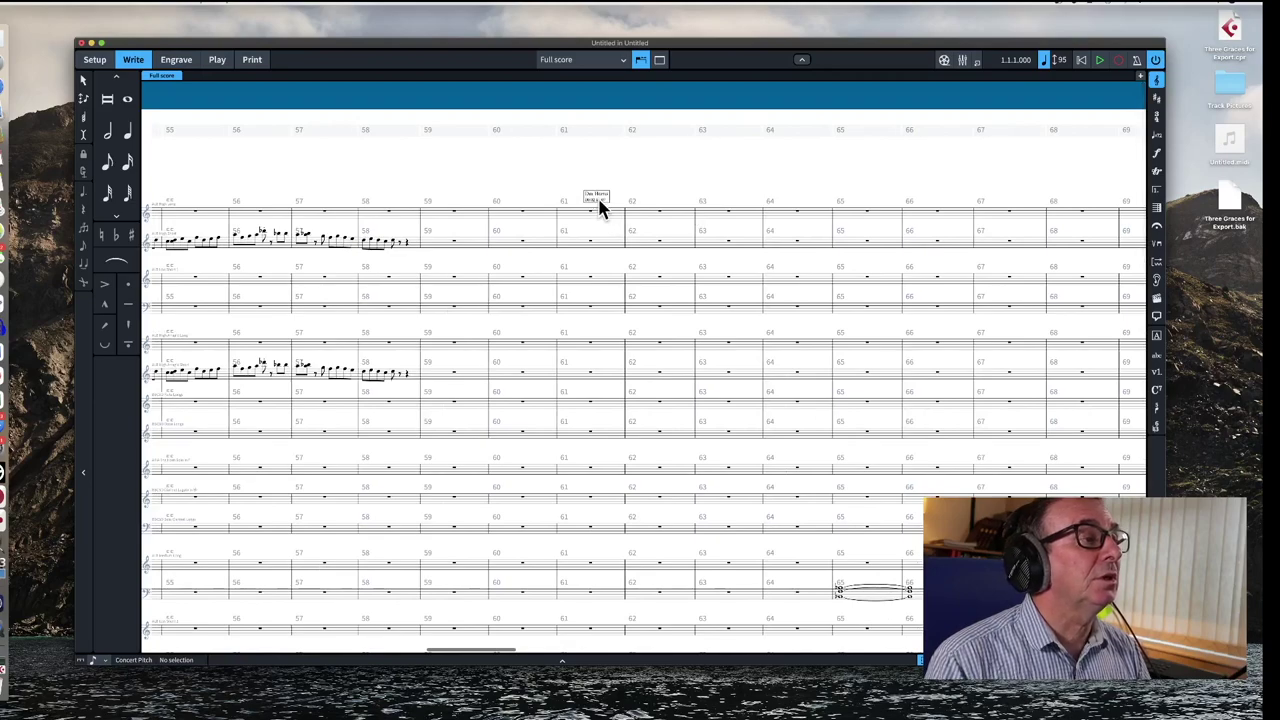
scroll(602, 207, right, 10)
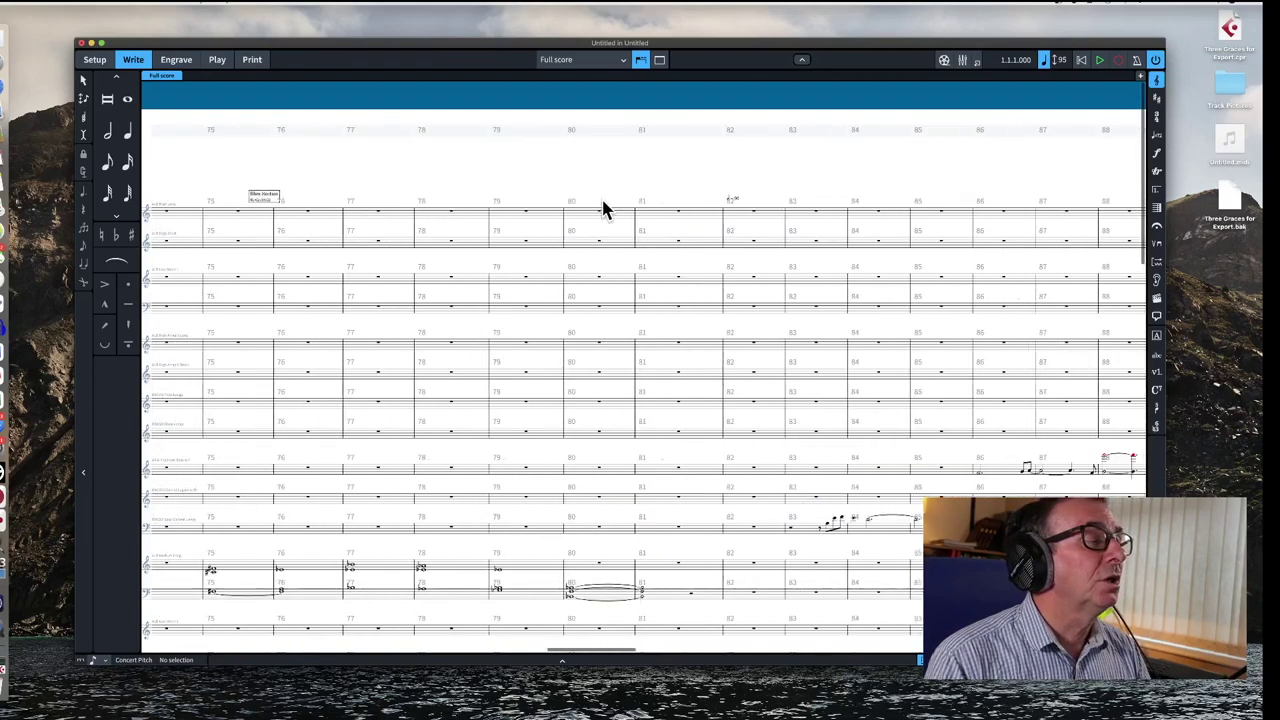
scroll(602, 207, right, 6)
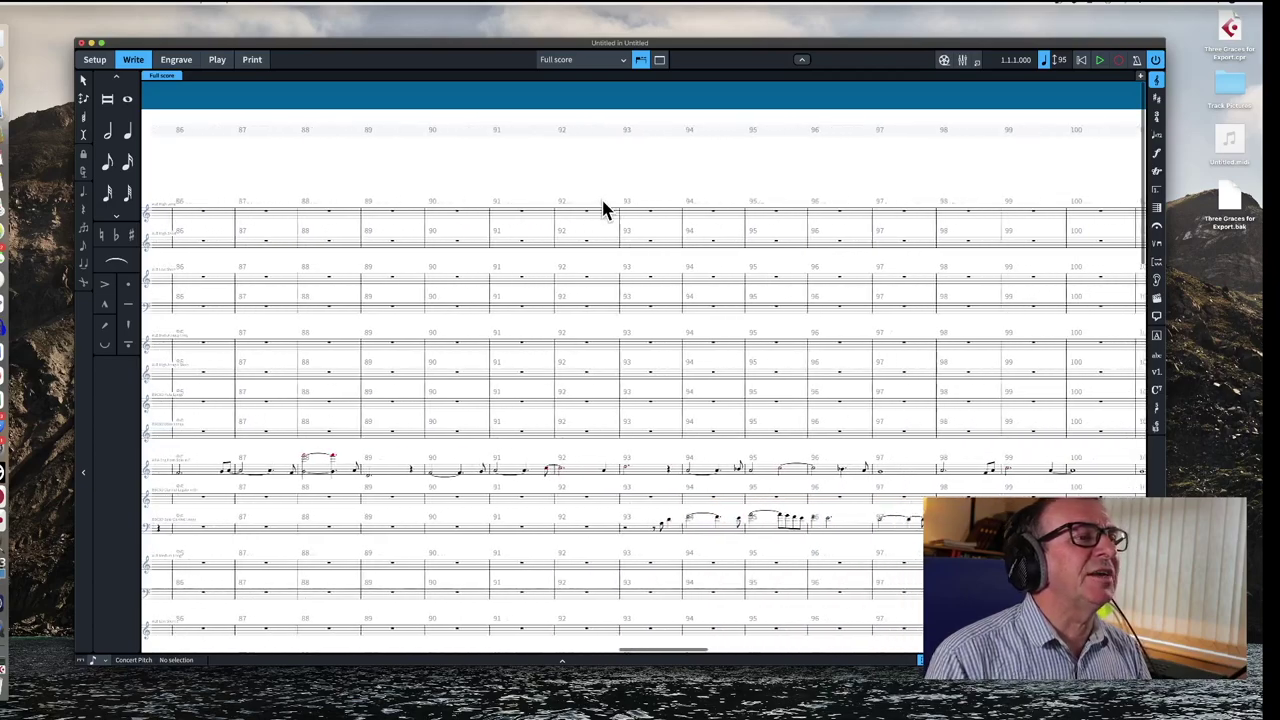
scroll(602, 210, right, 8)
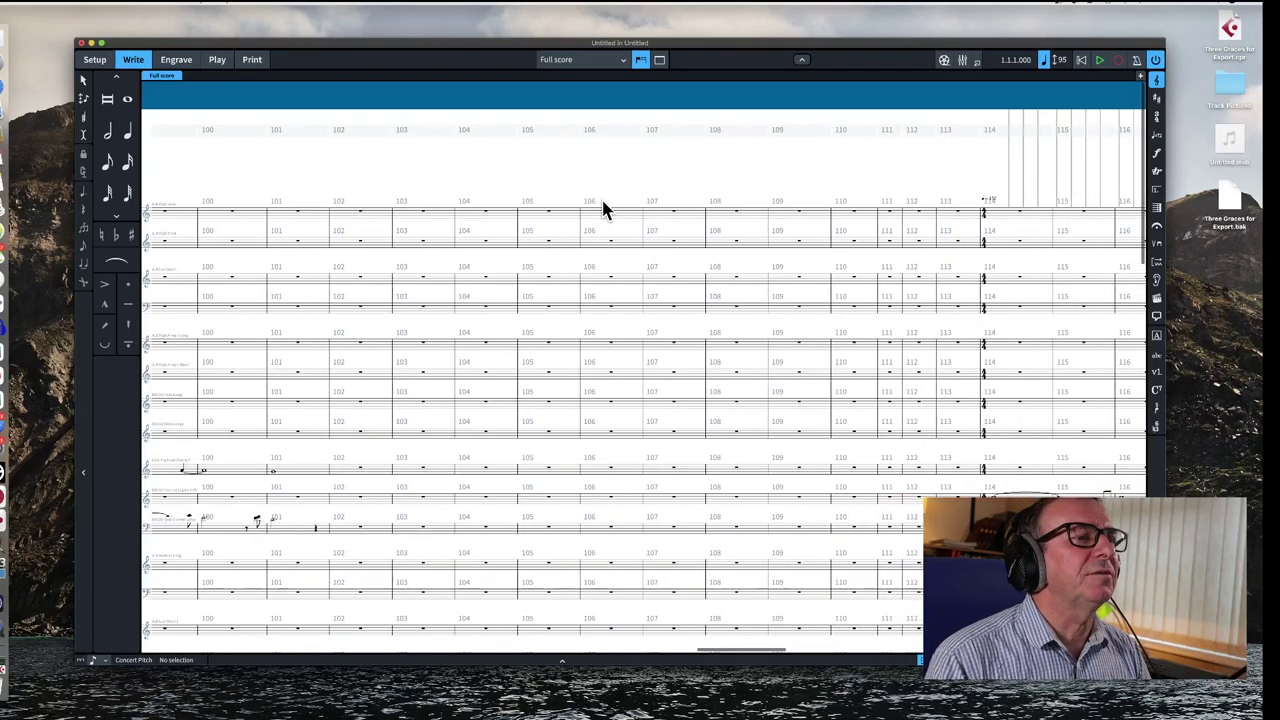
scroll(603, 210, left, 6)
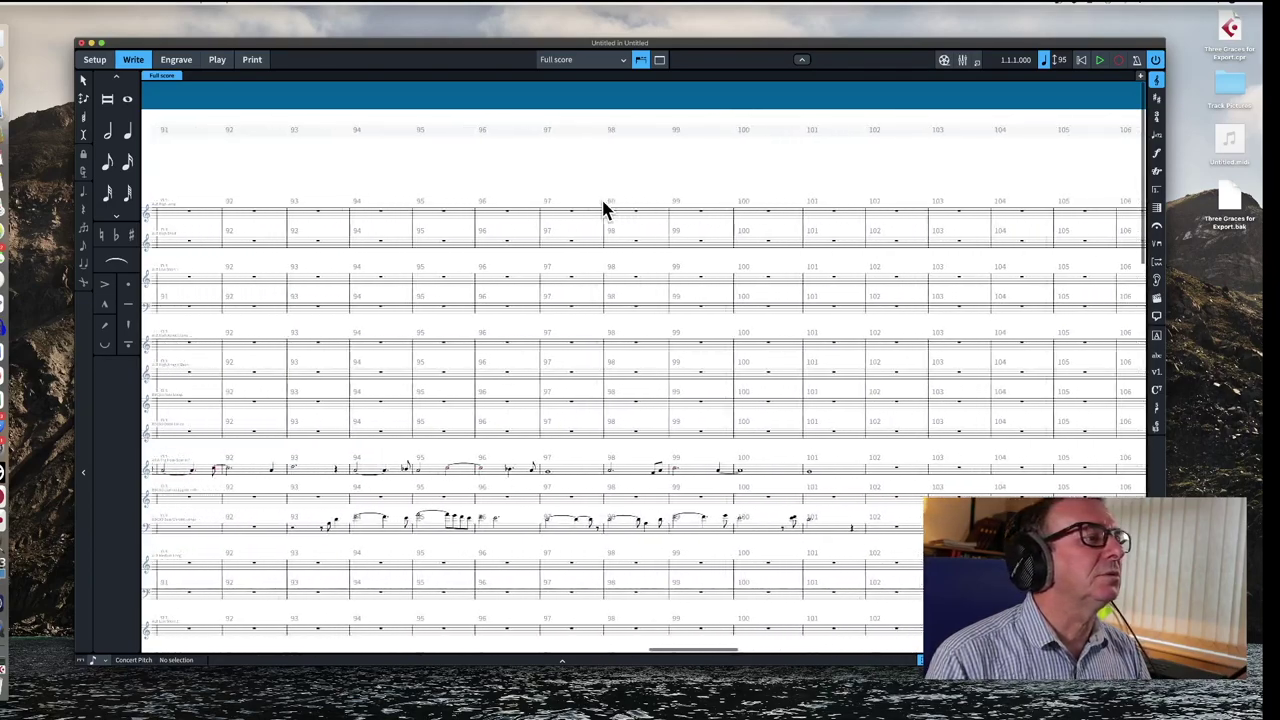
scroll(603, 210, left, 10)
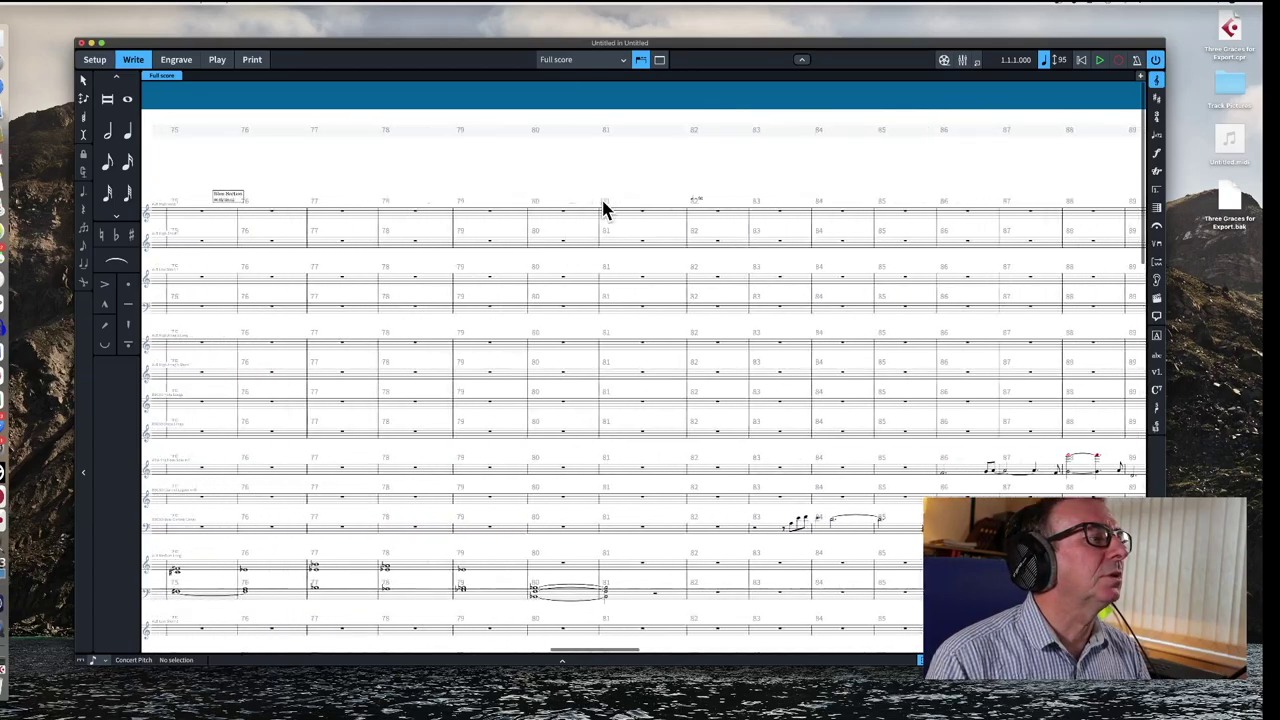
scroll(603, 210, left, 2)
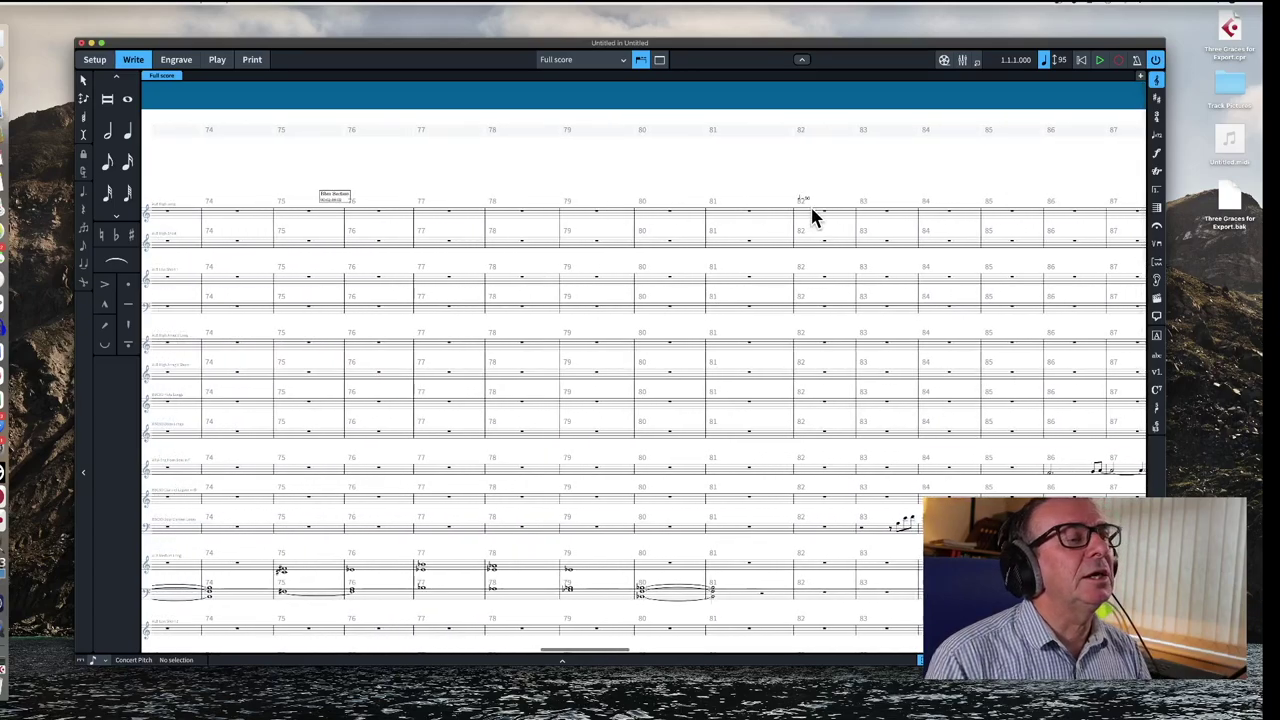
key(super+equal)
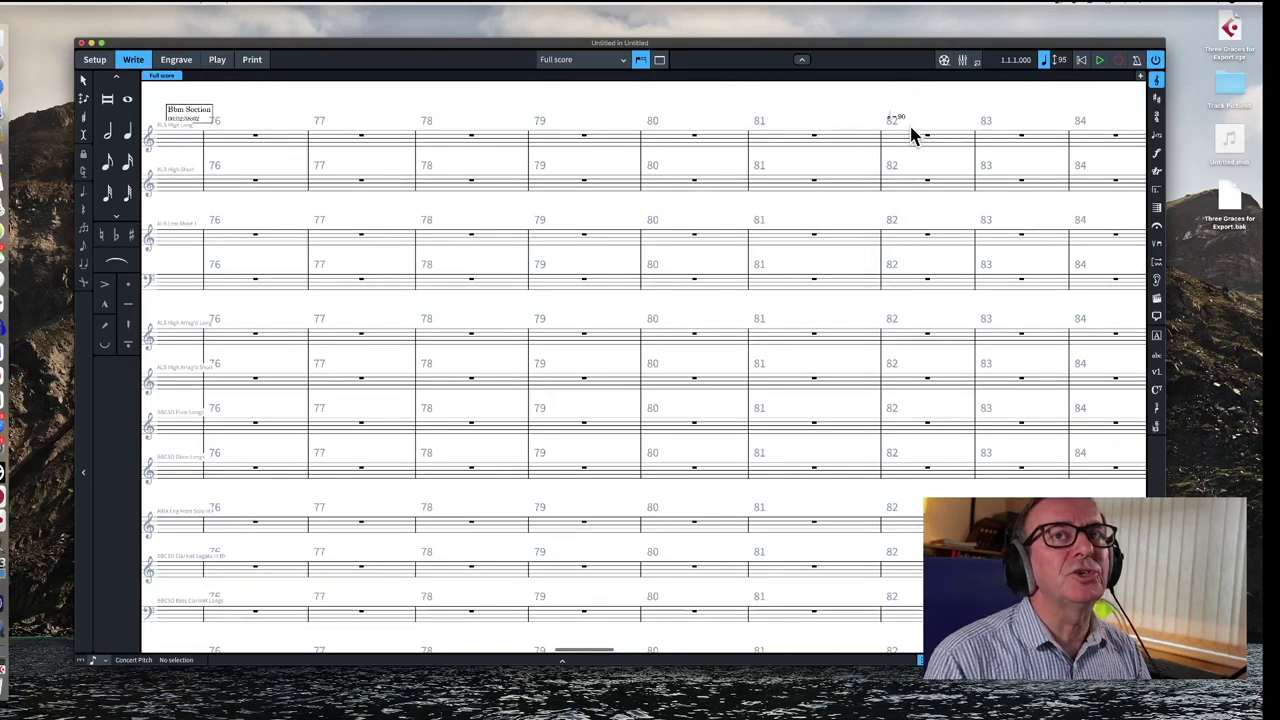
scroll(660, 205, left, 5)
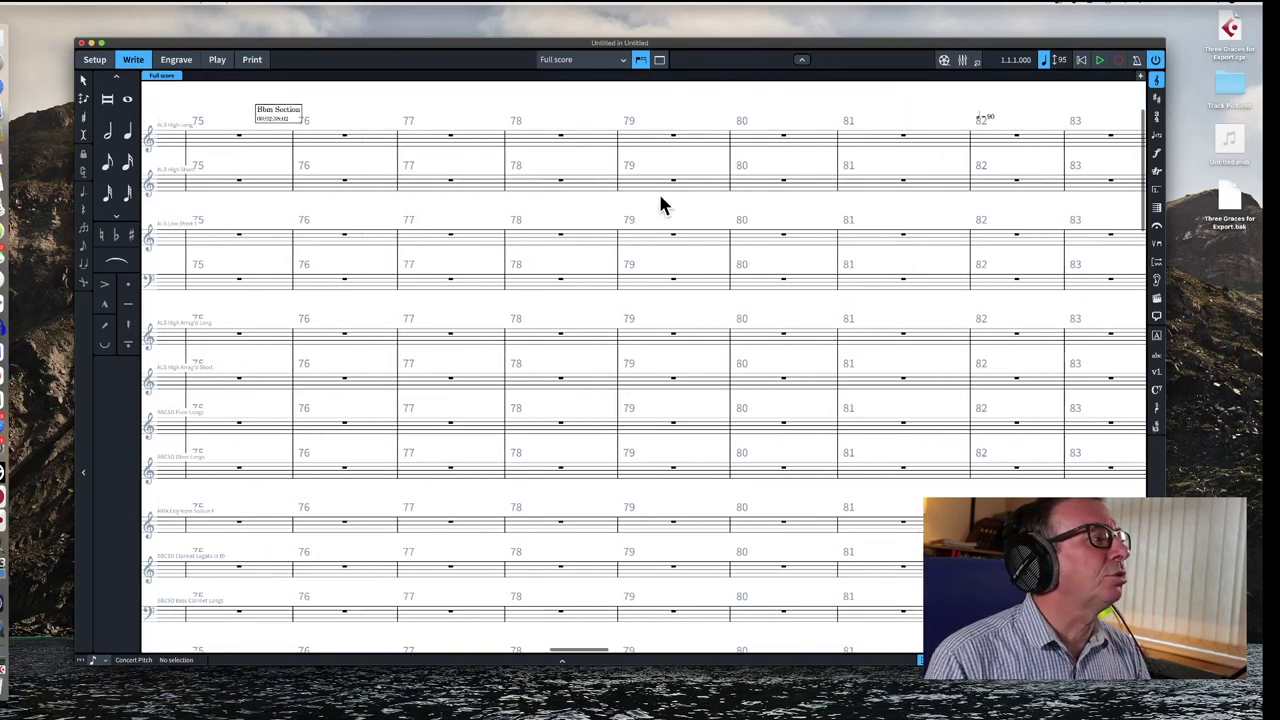
scroll(662, 202, left, 2)
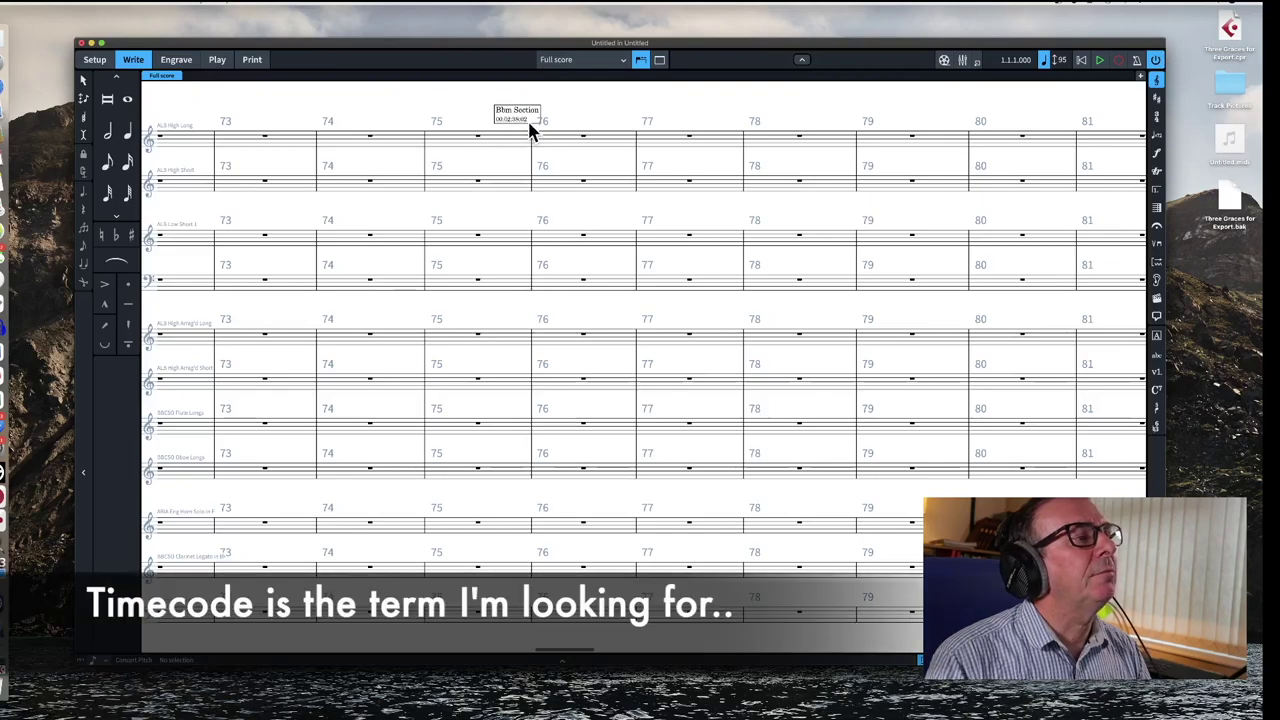
scroll(572, 124, left, 10)
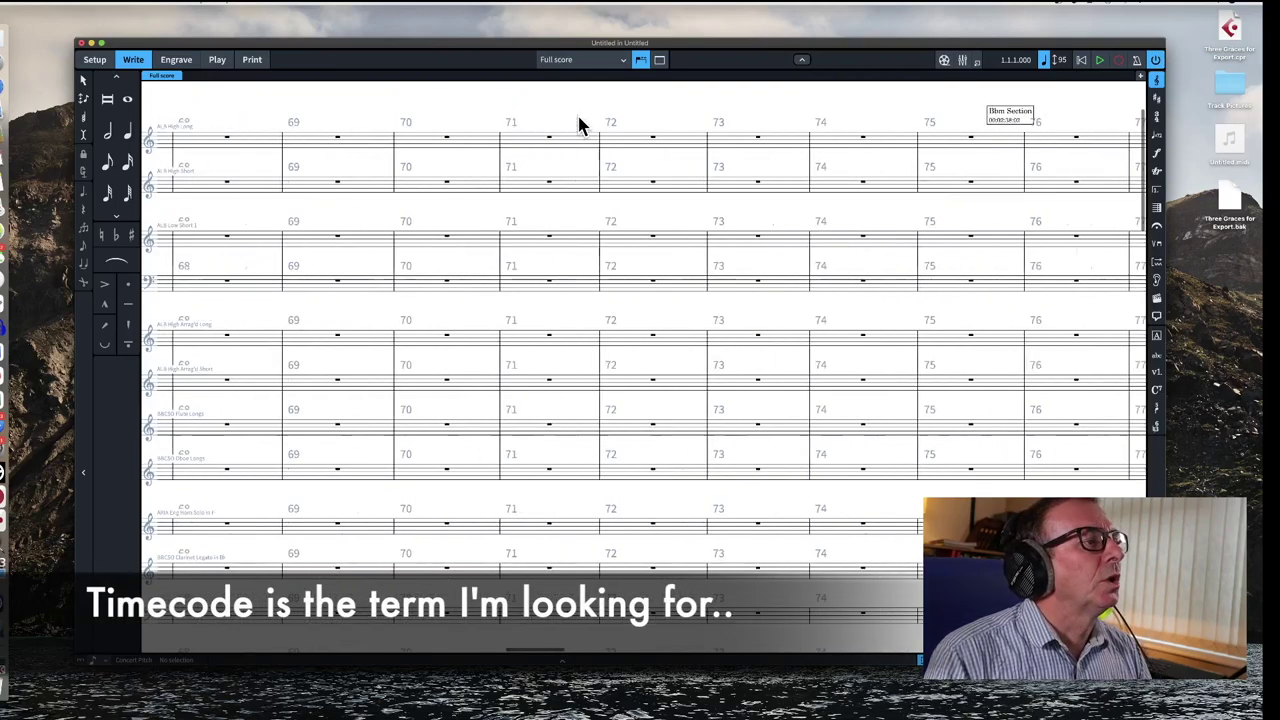
scroll(578, 124, left, 10)
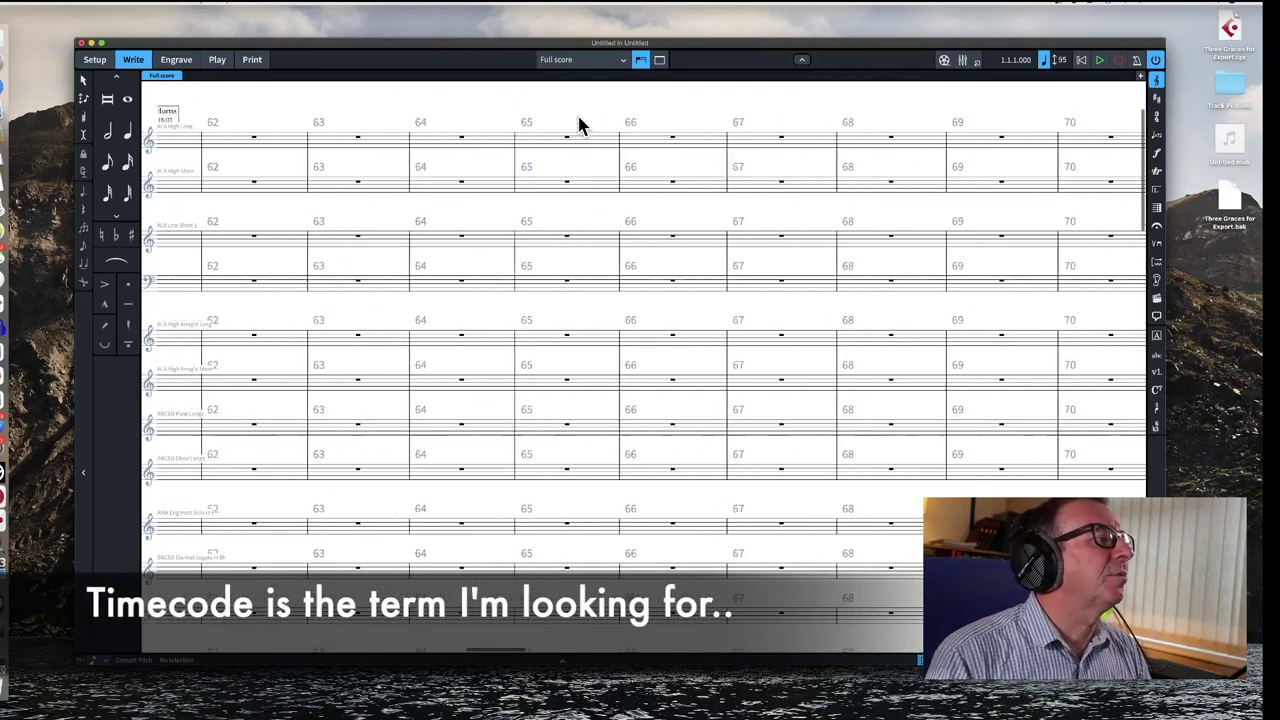
scroll(578, 124, left, 1)
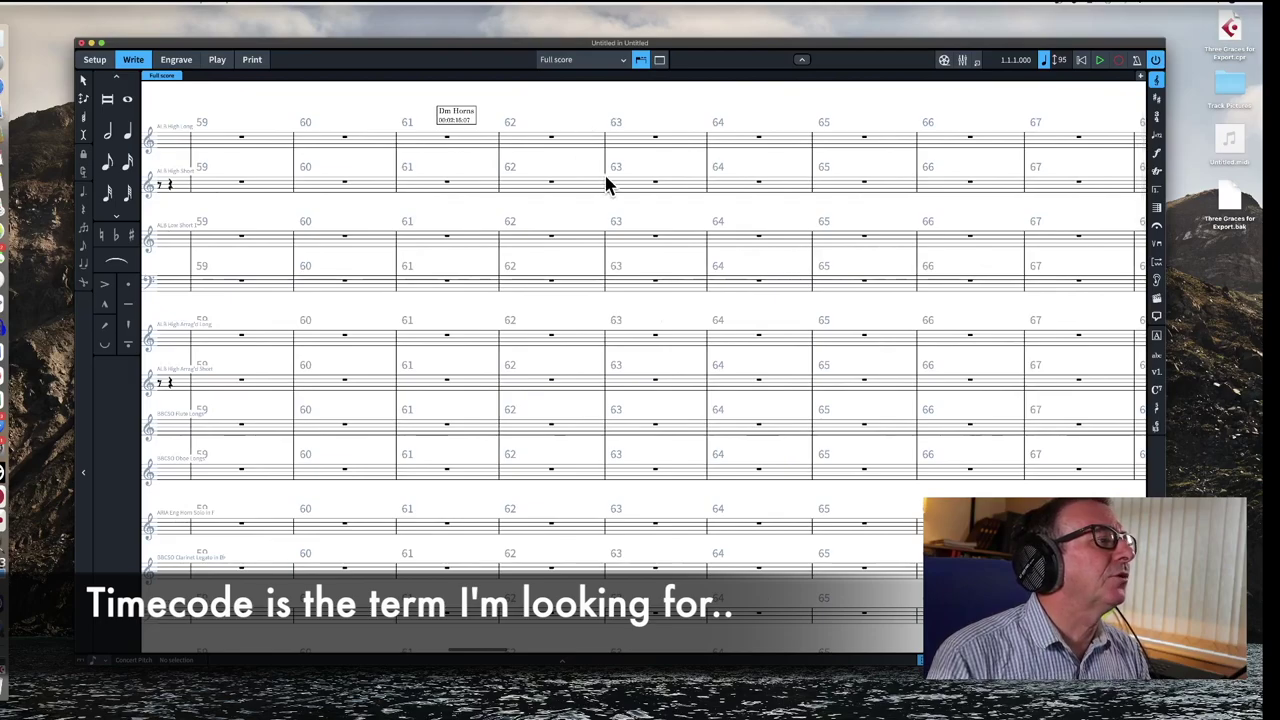
scroll(608, 186, down, 10)
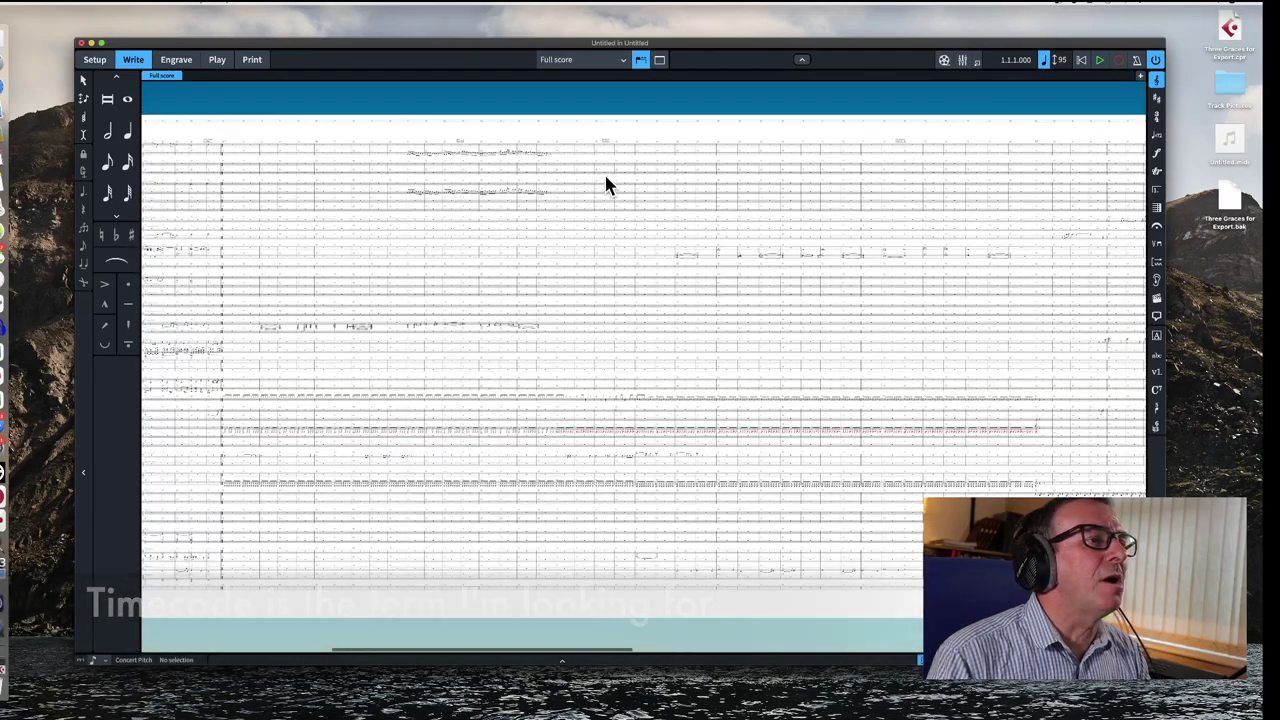
scroll(608, 186, up, 2)
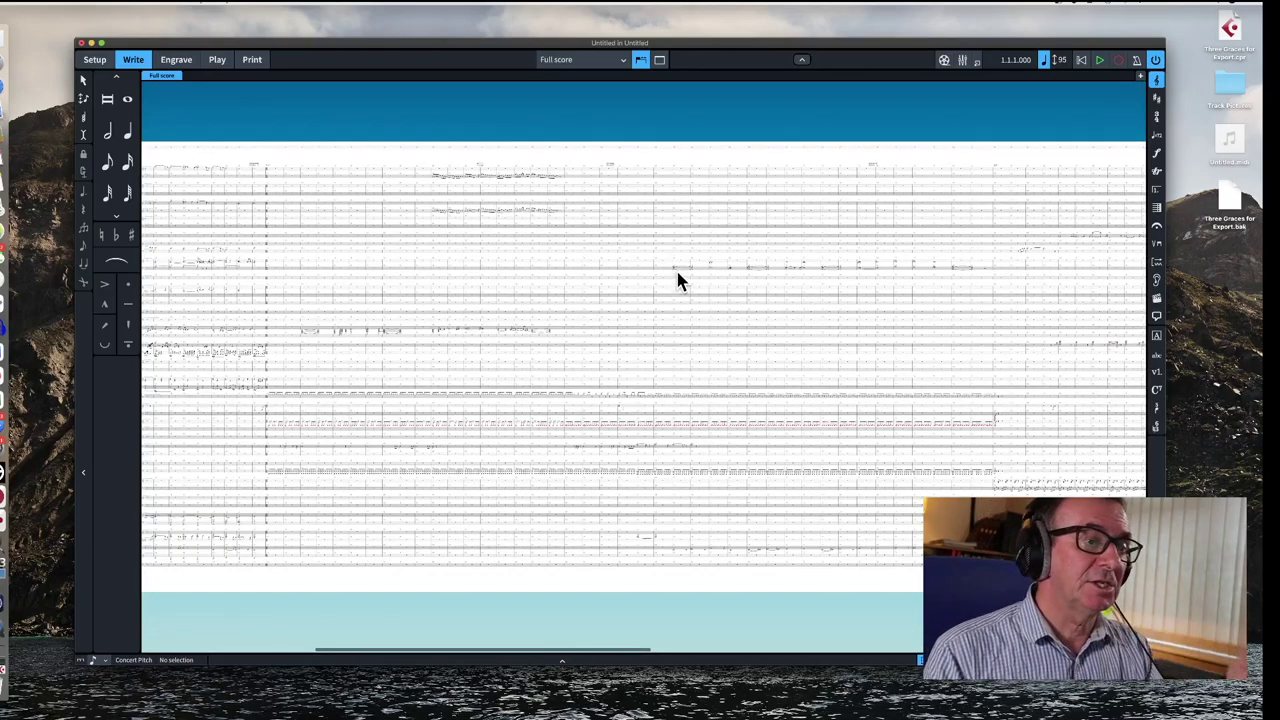
scroll(590, 350, up, 6)
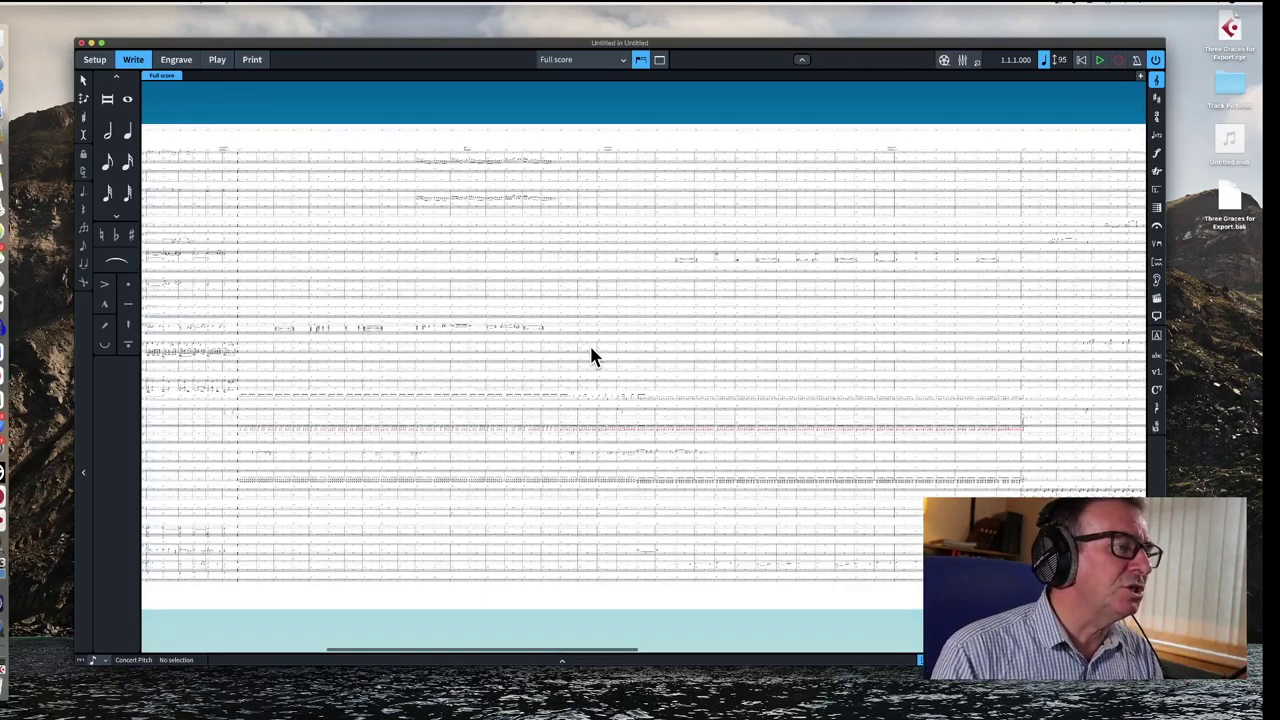
scroll(590, 350, up, 3)
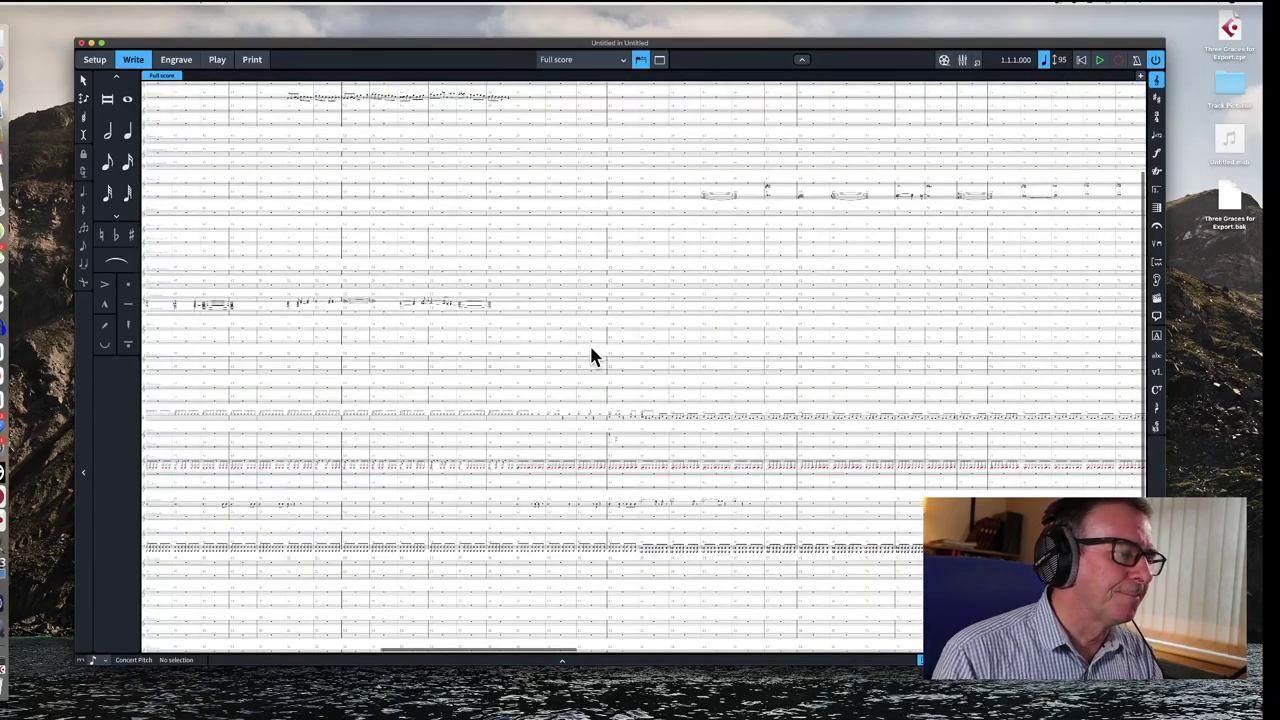
scroll(589, 343, left, 5)
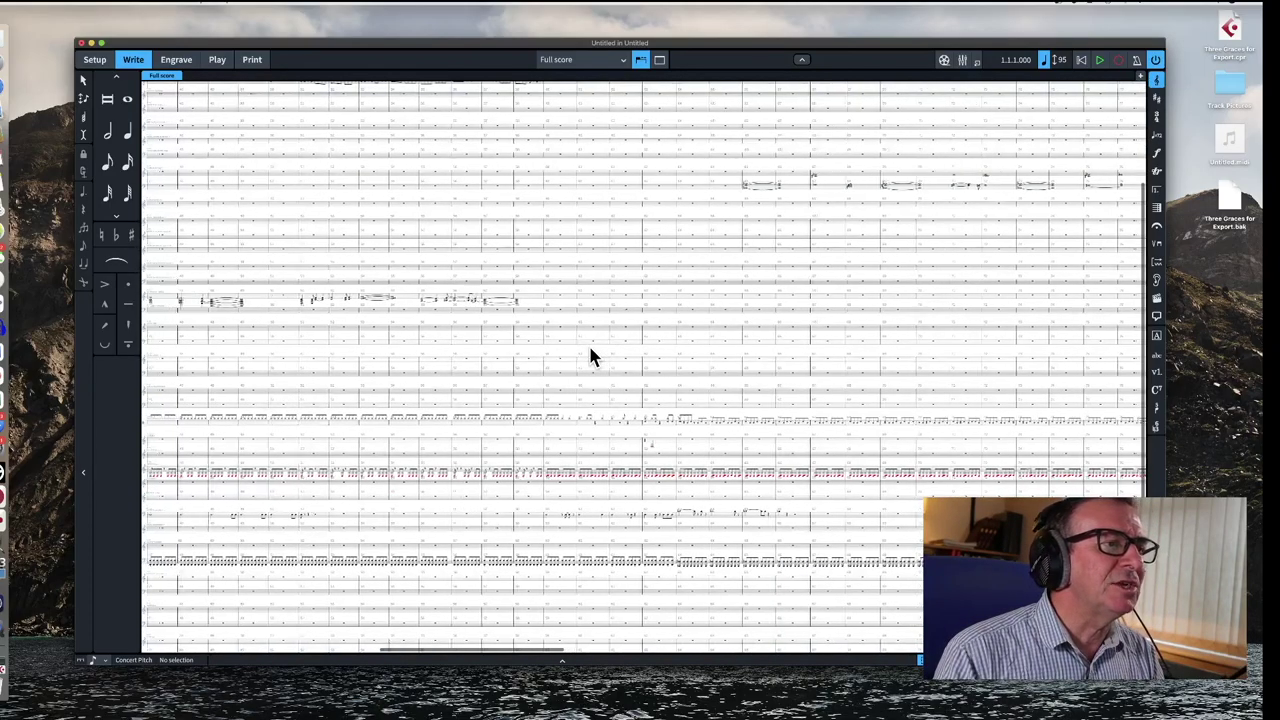
scroll(590, 356, left, 10)
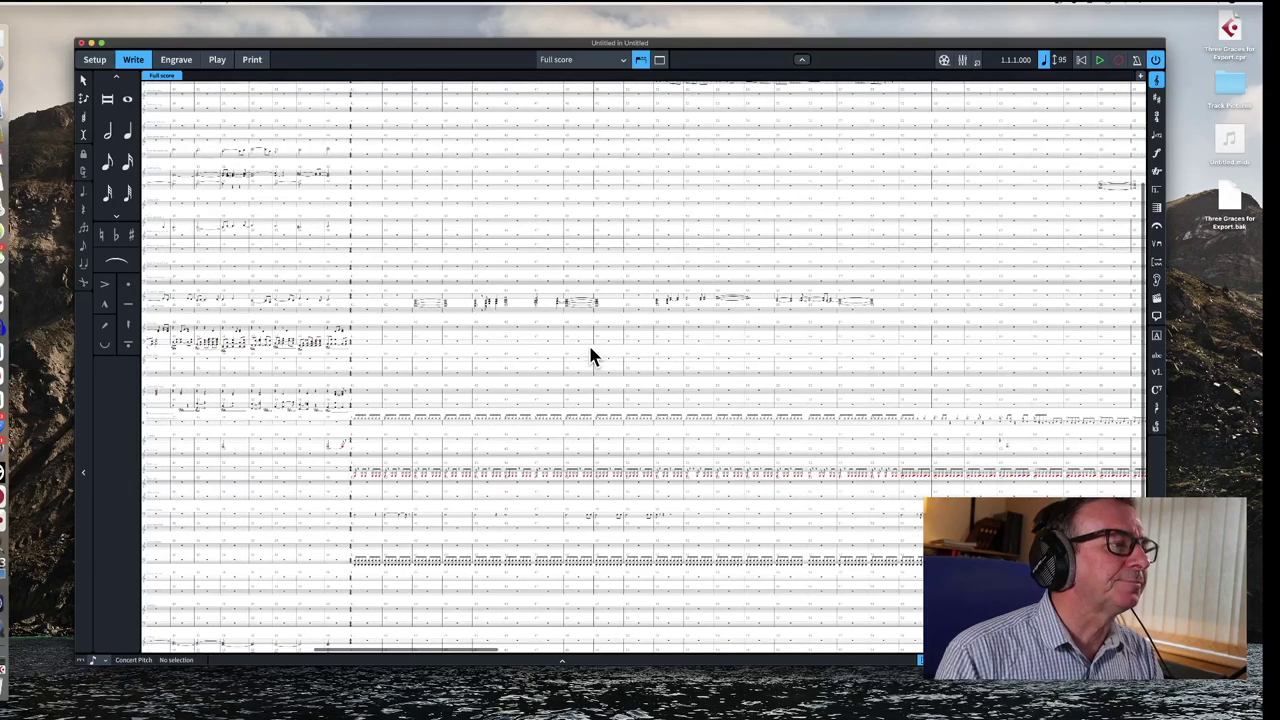
scroll(590, 356, left, 7)
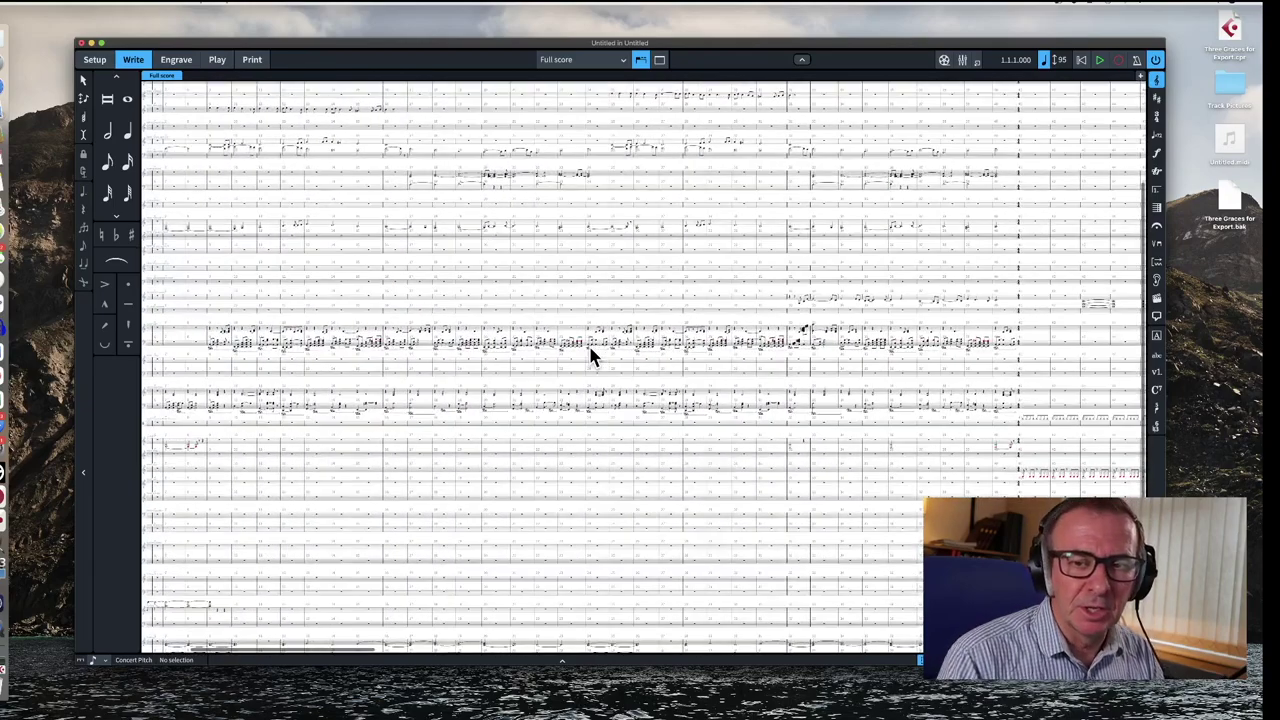
scroll(604, 350, left, 5)
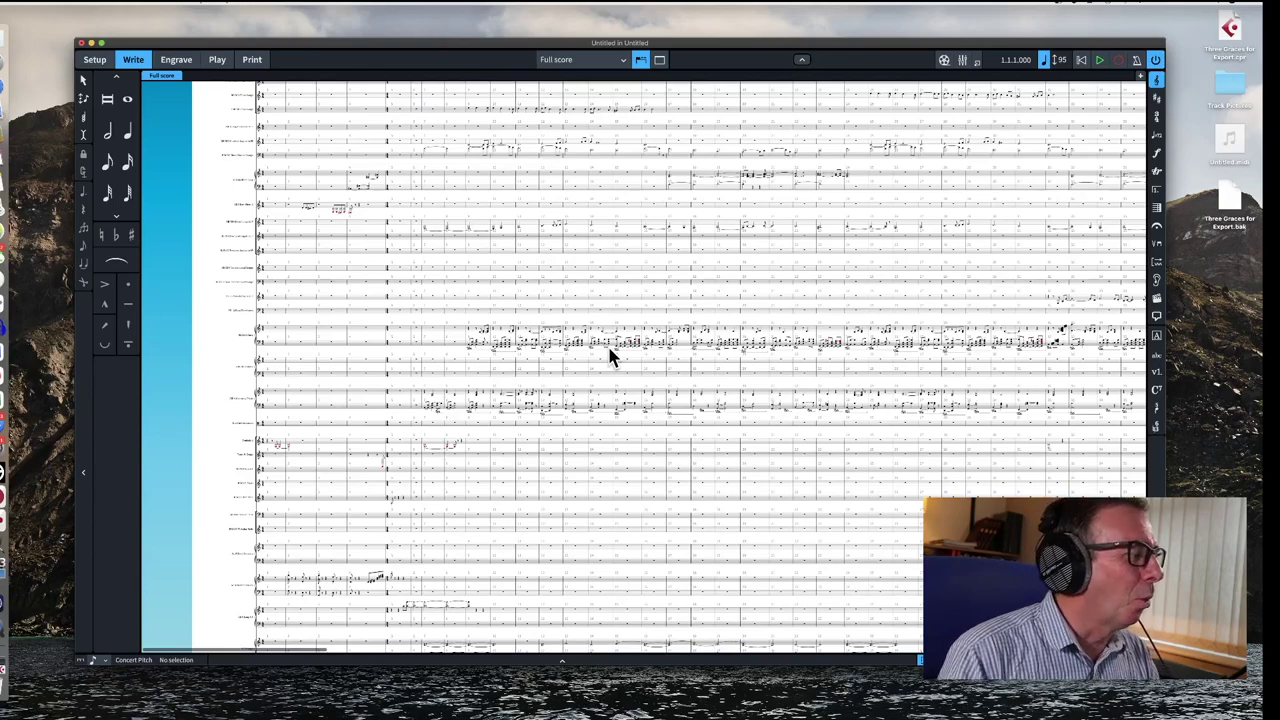
scroll(584, 346, down, 3)
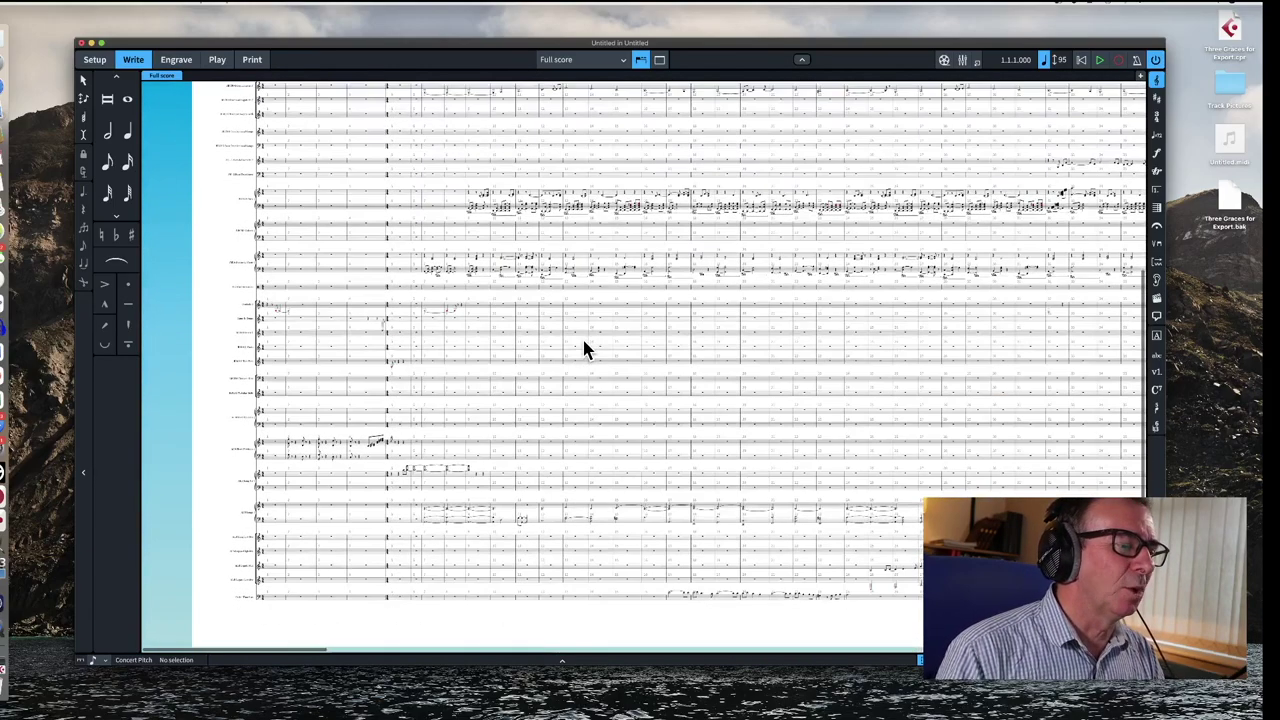
scroll(584, 346, down, 2)
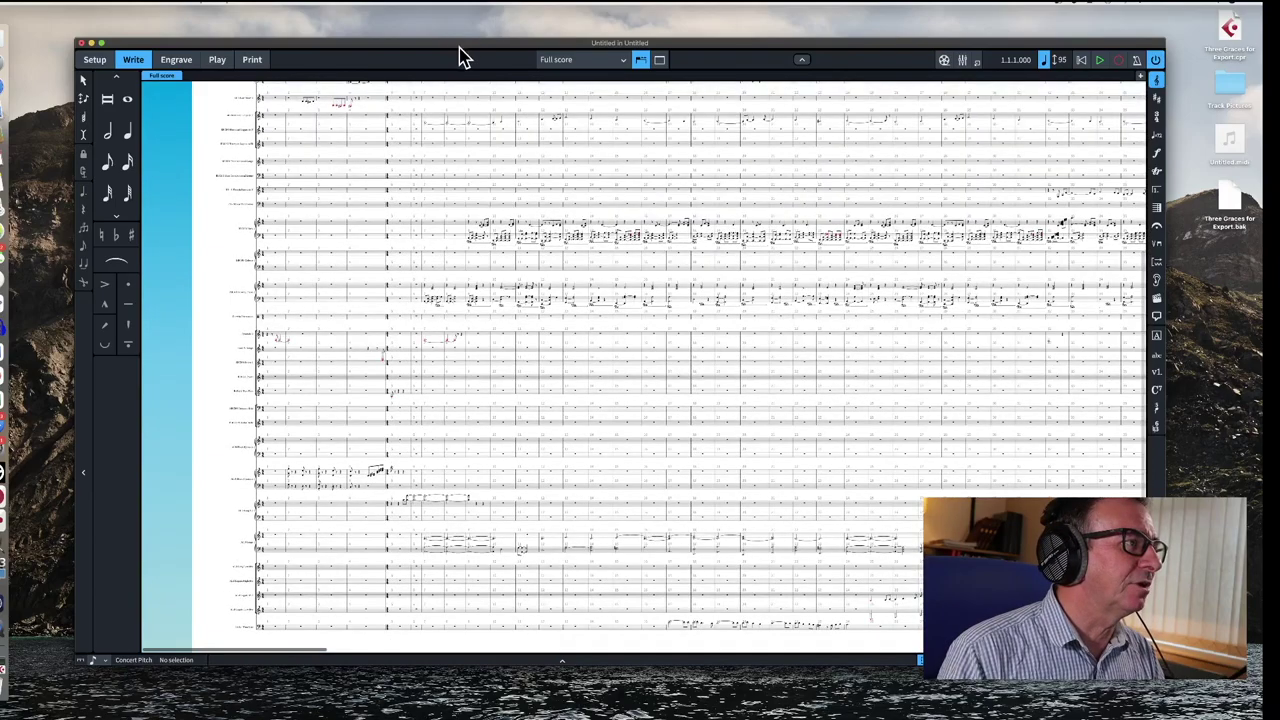
drag(457, 45, 437, 29)
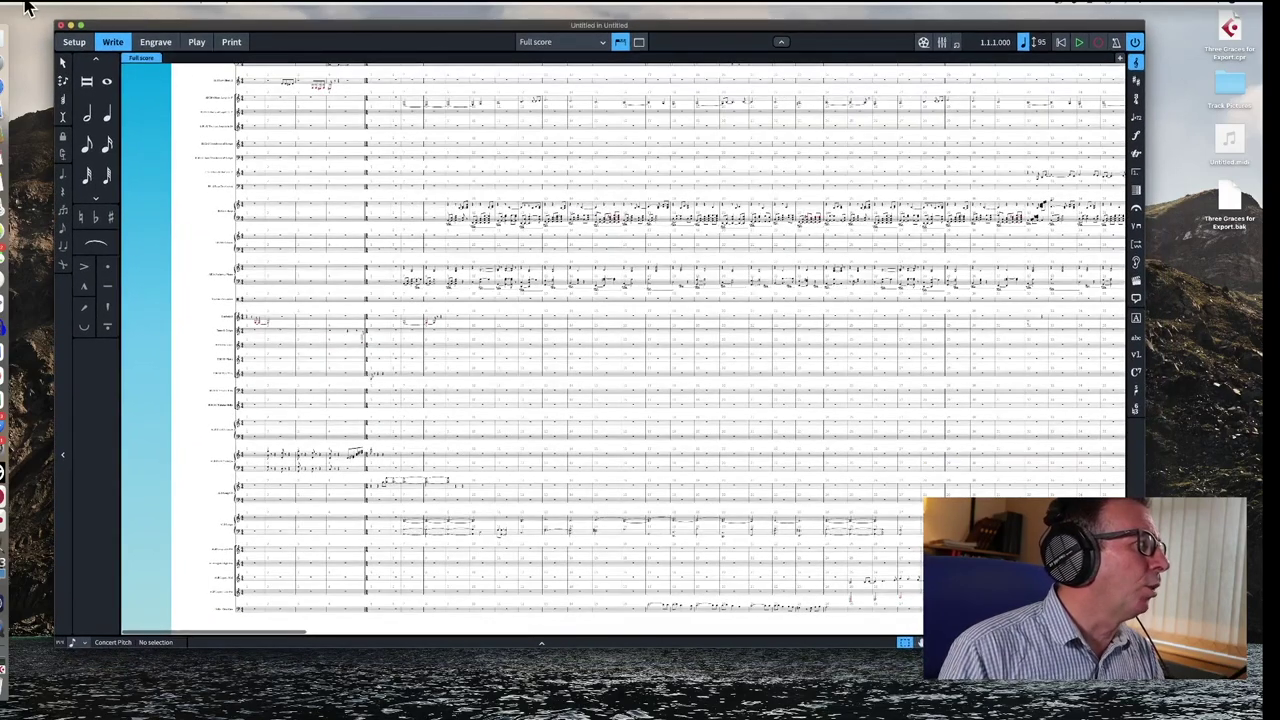
click(46, 10)
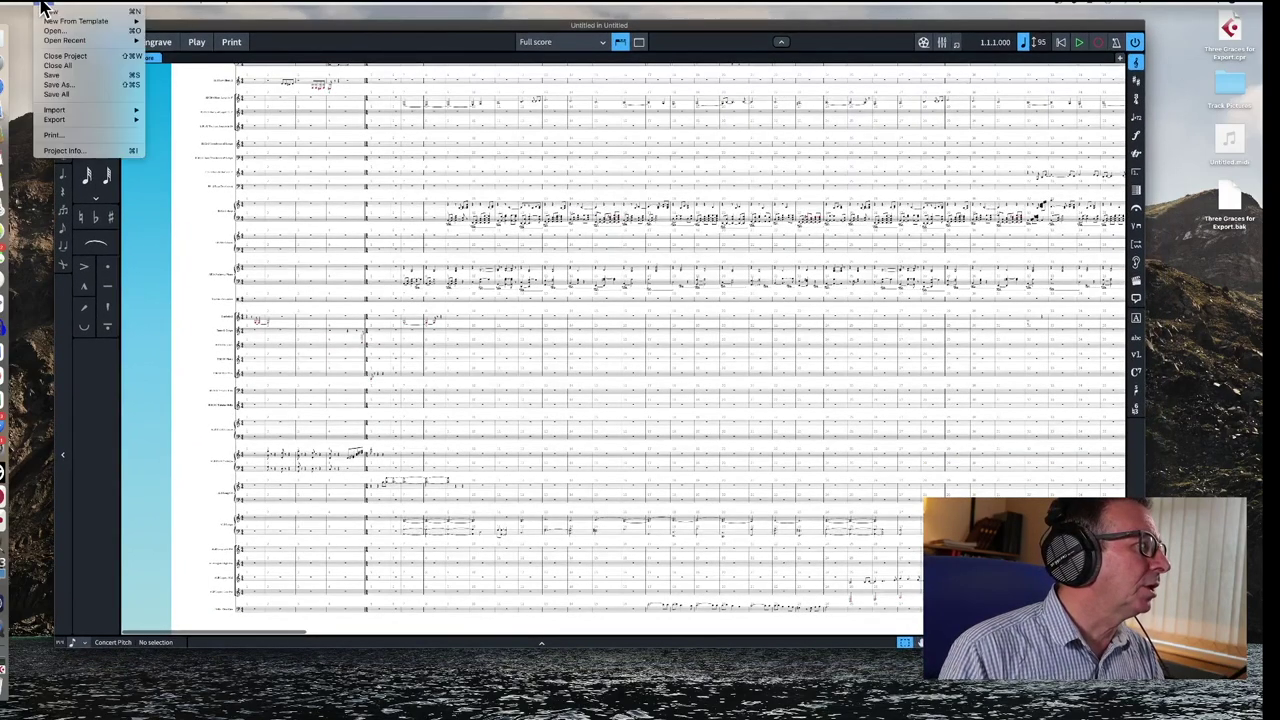
- Save the score as 'Data Original' on the Desktop
click(86, 84)
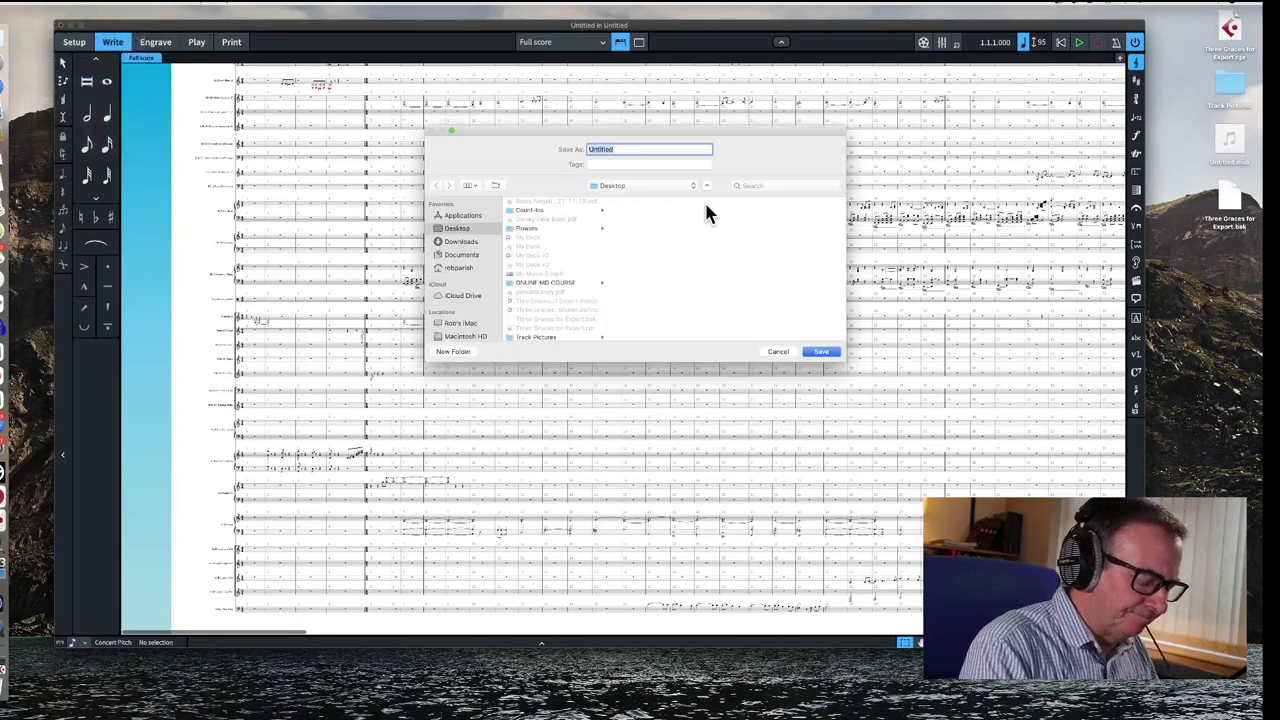
text(Data Original)
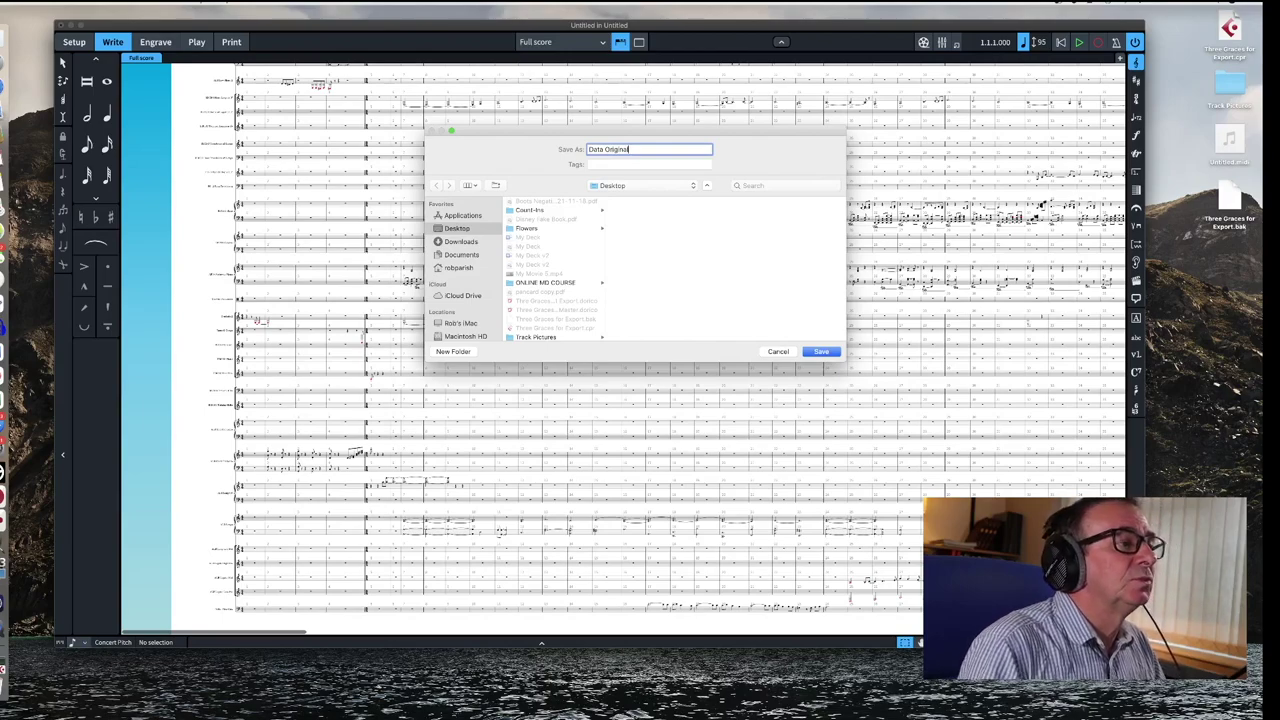
click(825, 352)
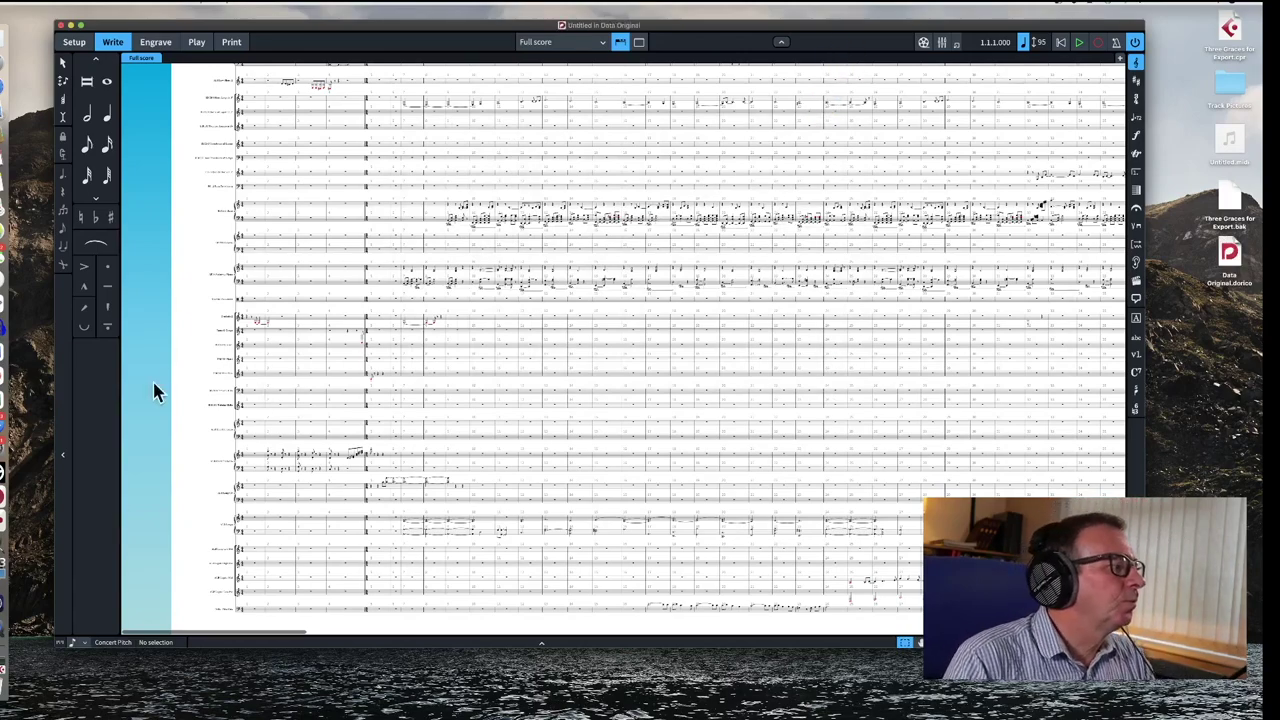
- Move the score window up and left and enlarge it
drag(294, 27, 263, 22)
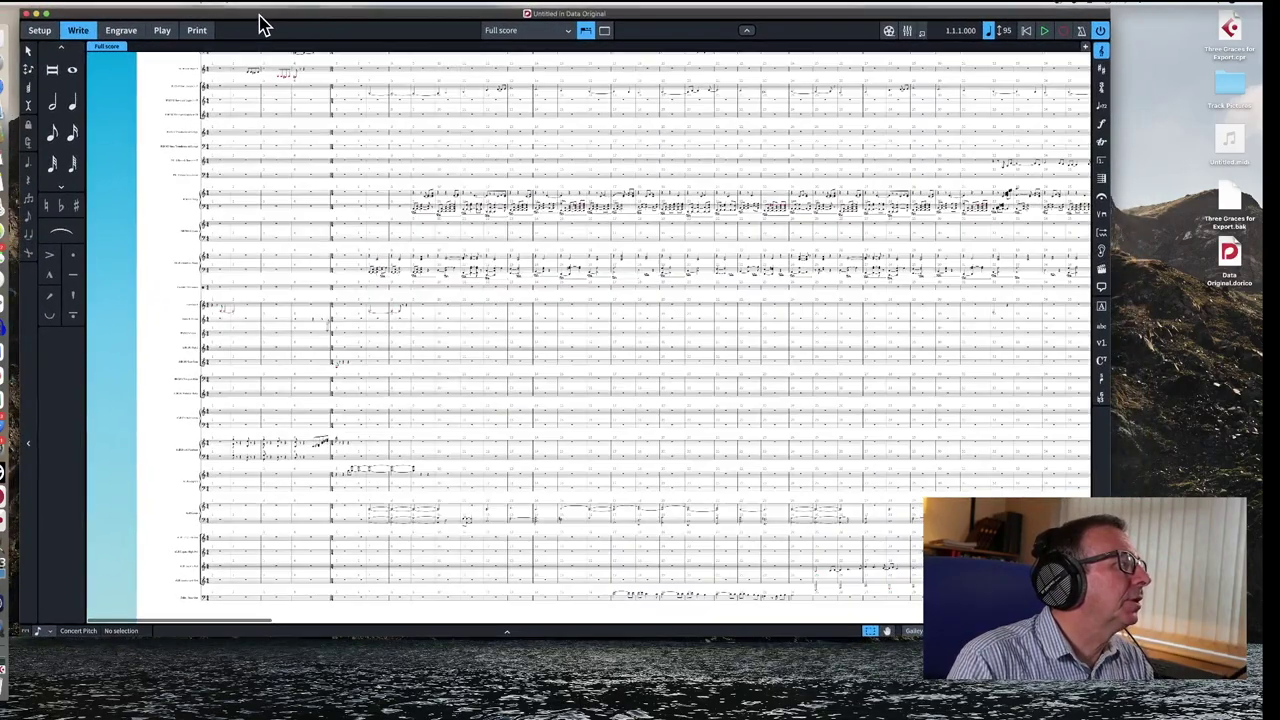
drag(1108, 634, 1228, 693)
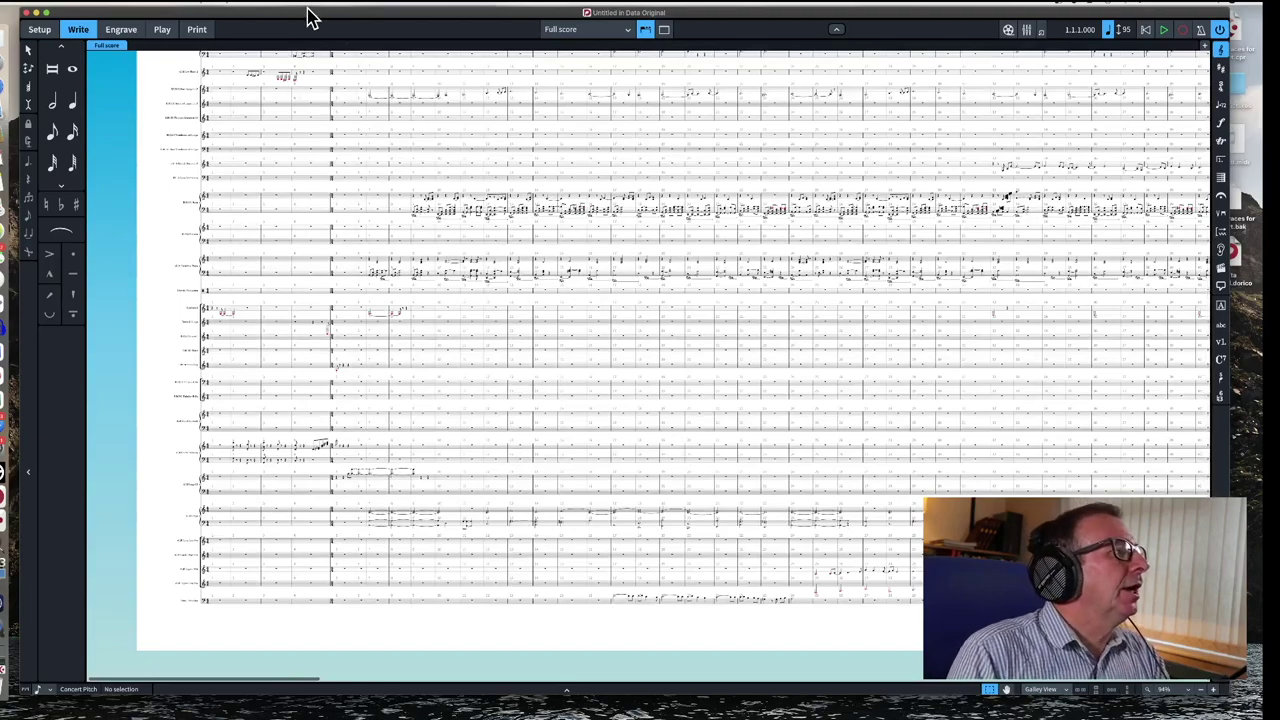
drag(304, 17, 298, 15)
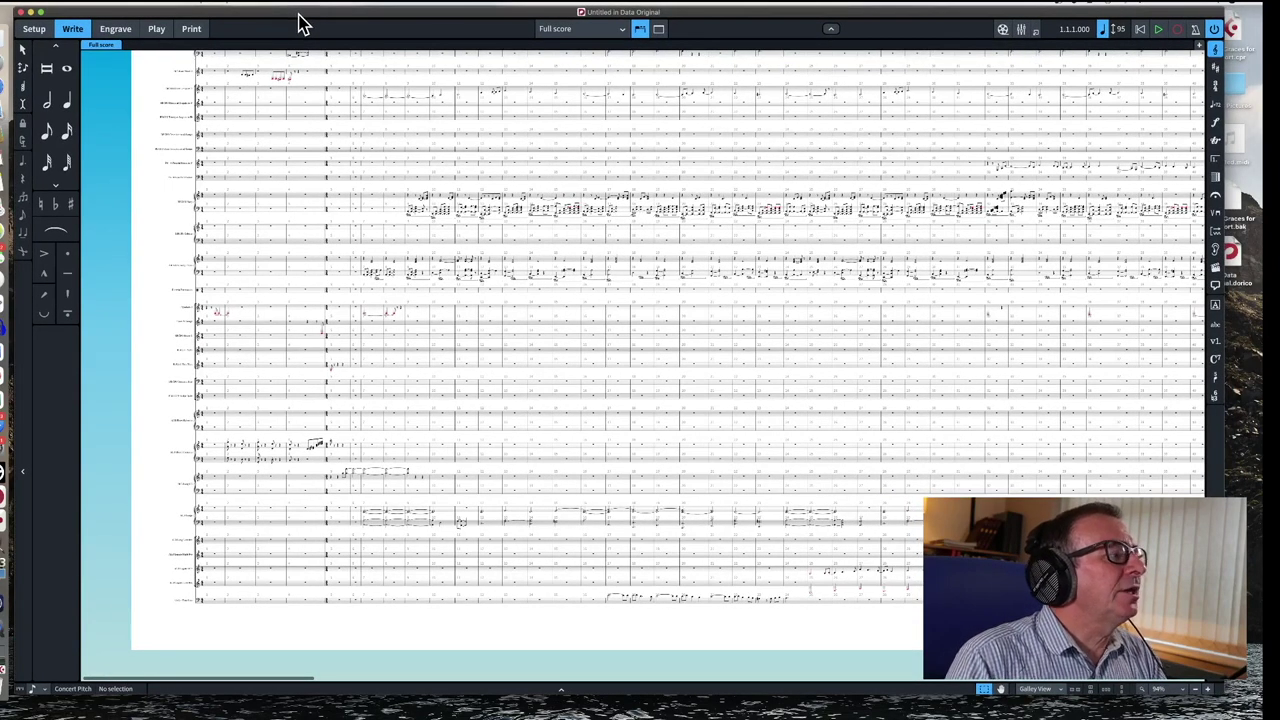
- Create a new project from the Orchestral > Concert orchestra template
click(48, 6)
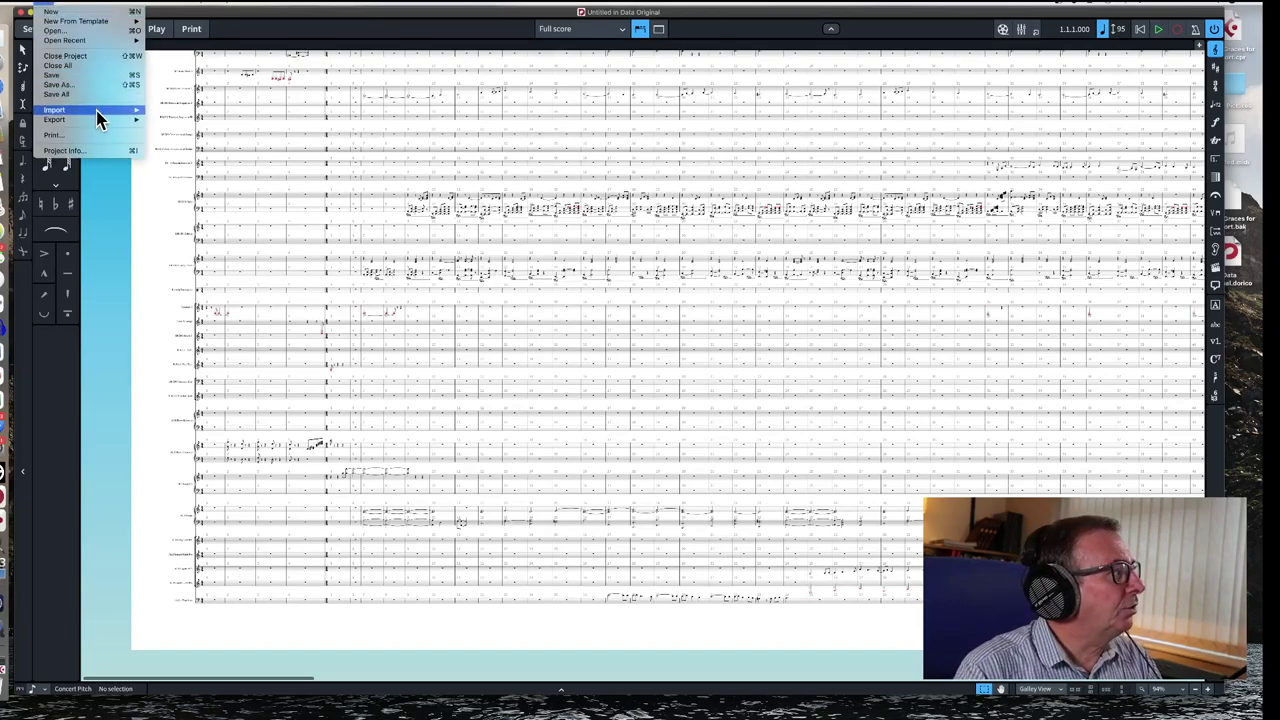
mouse_move(89, 28)
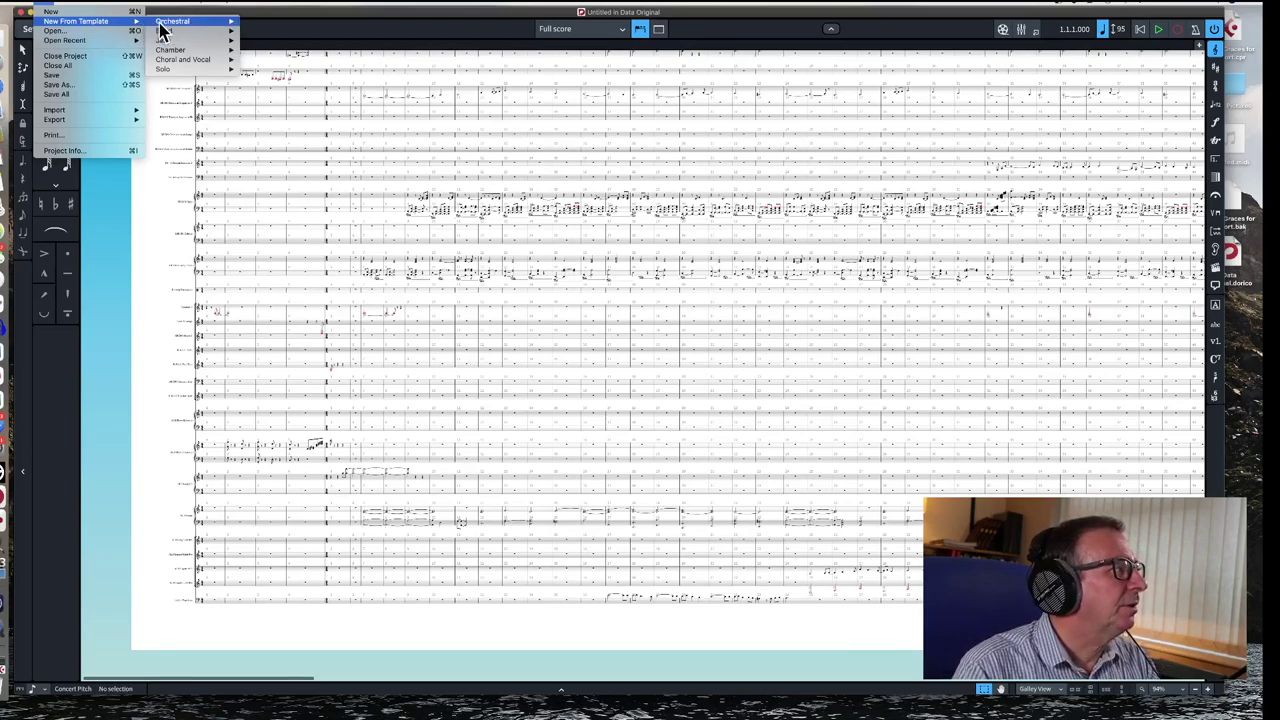
mouse_move(183, 28)
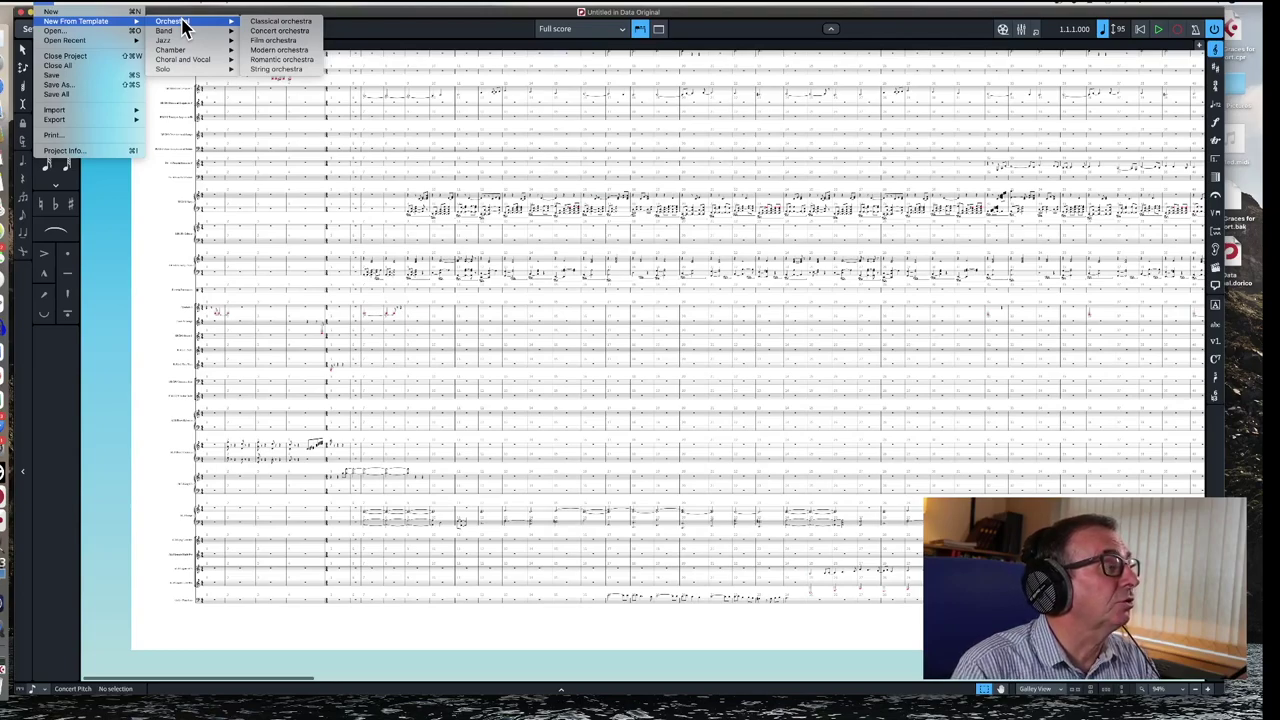
click(288, 33)
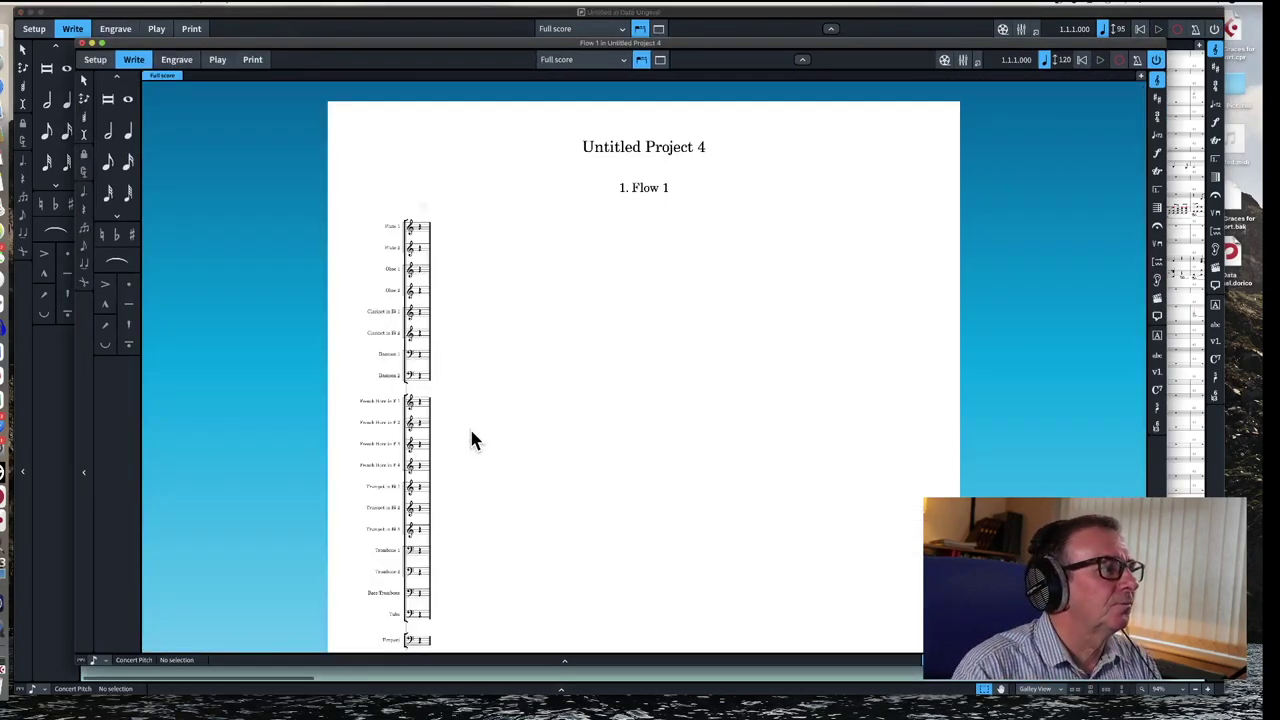
- Switch Untitled Project 4 to Setup mode to see its players list
scroll(435, 370, up, 5)
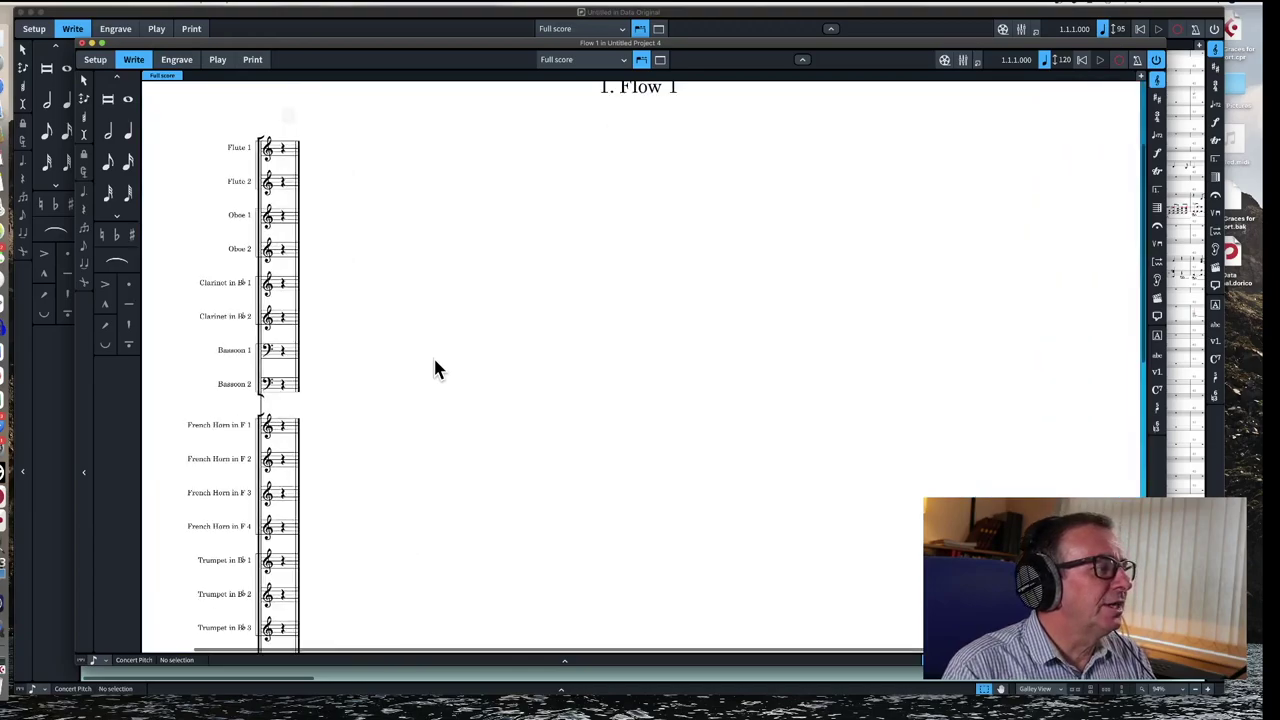
scroll(435, 370, down, 2)
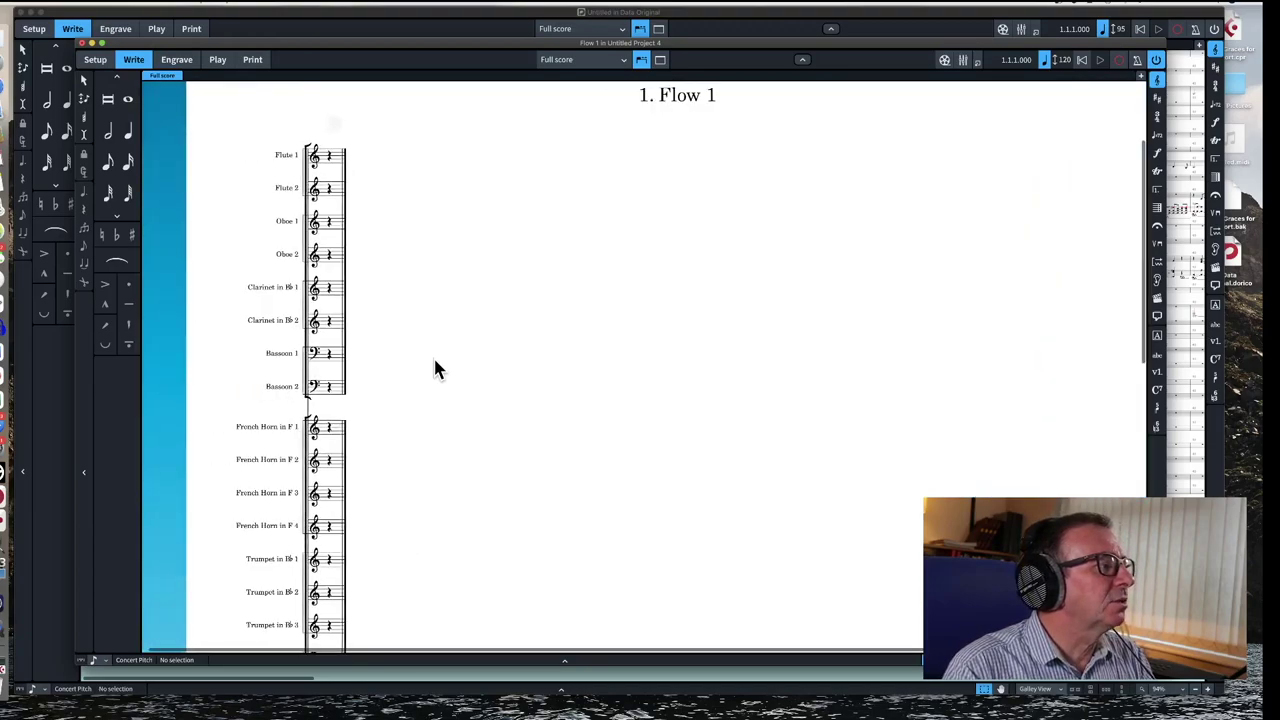
click(96, 60)
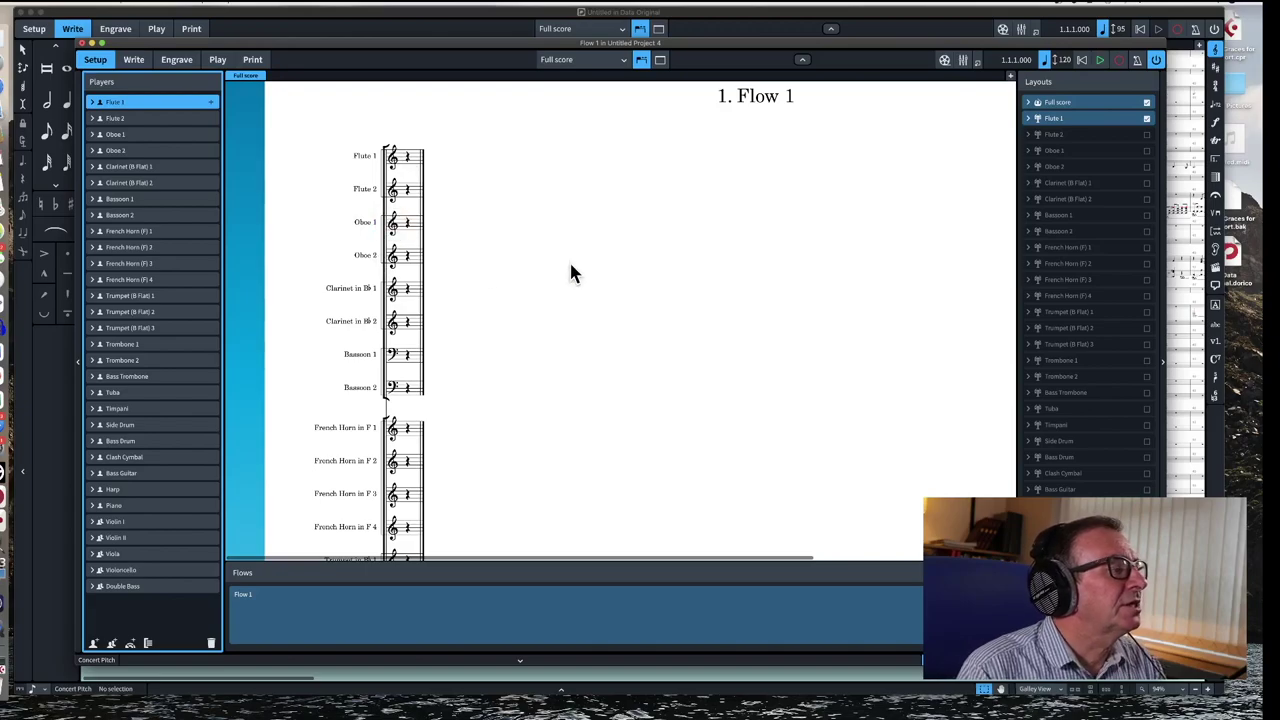
- Delete the Oboe 2 and Bassoon 2 players together with their part layouts
right_click(129, 152)
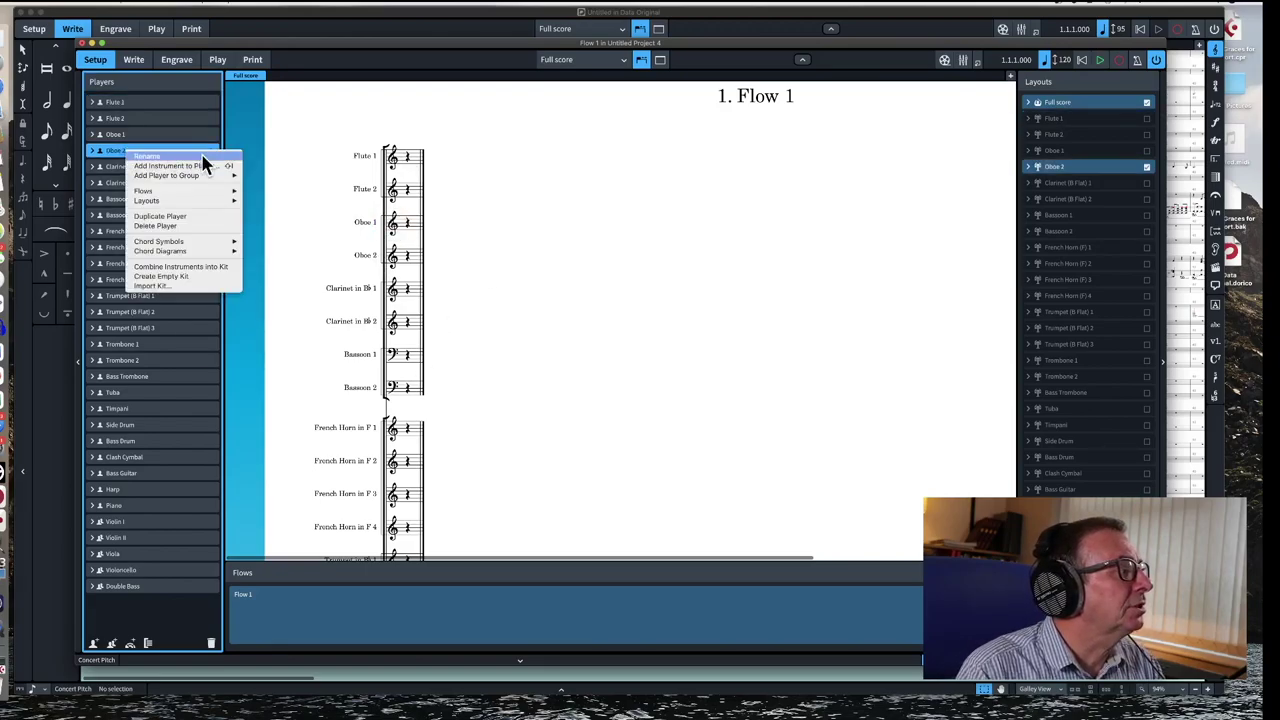
click(183, 224)
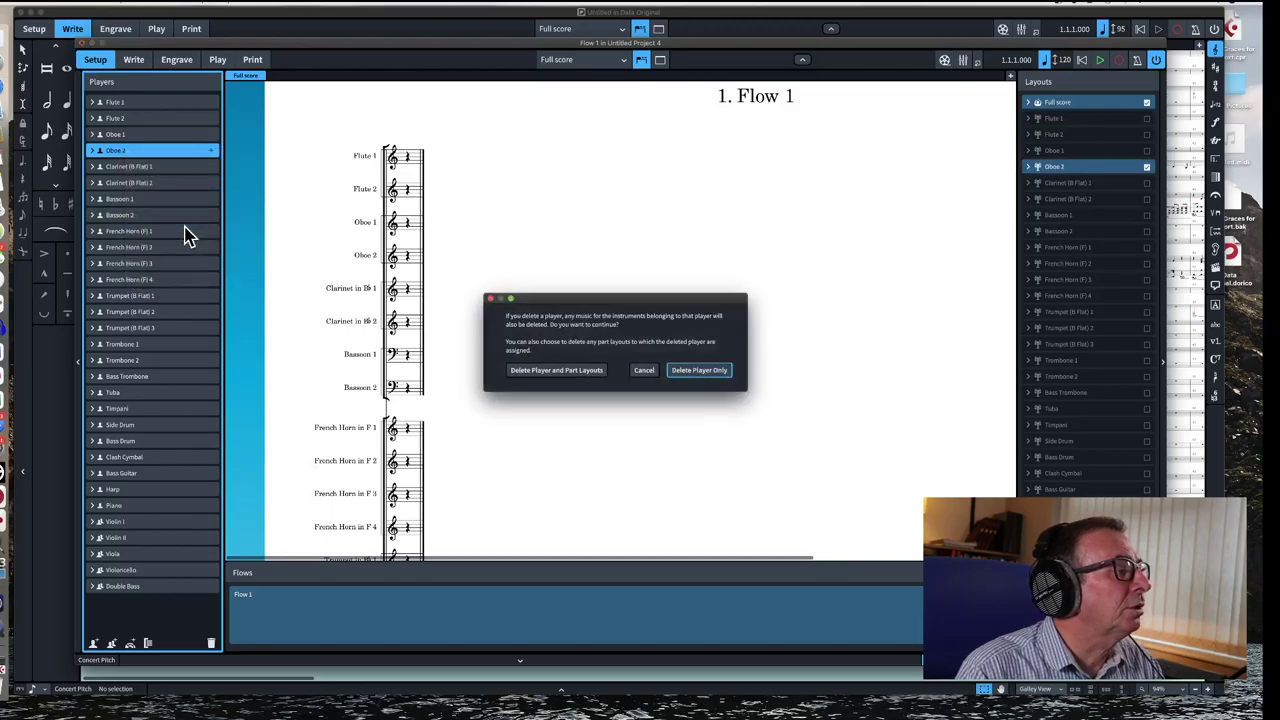
click(576, 370)
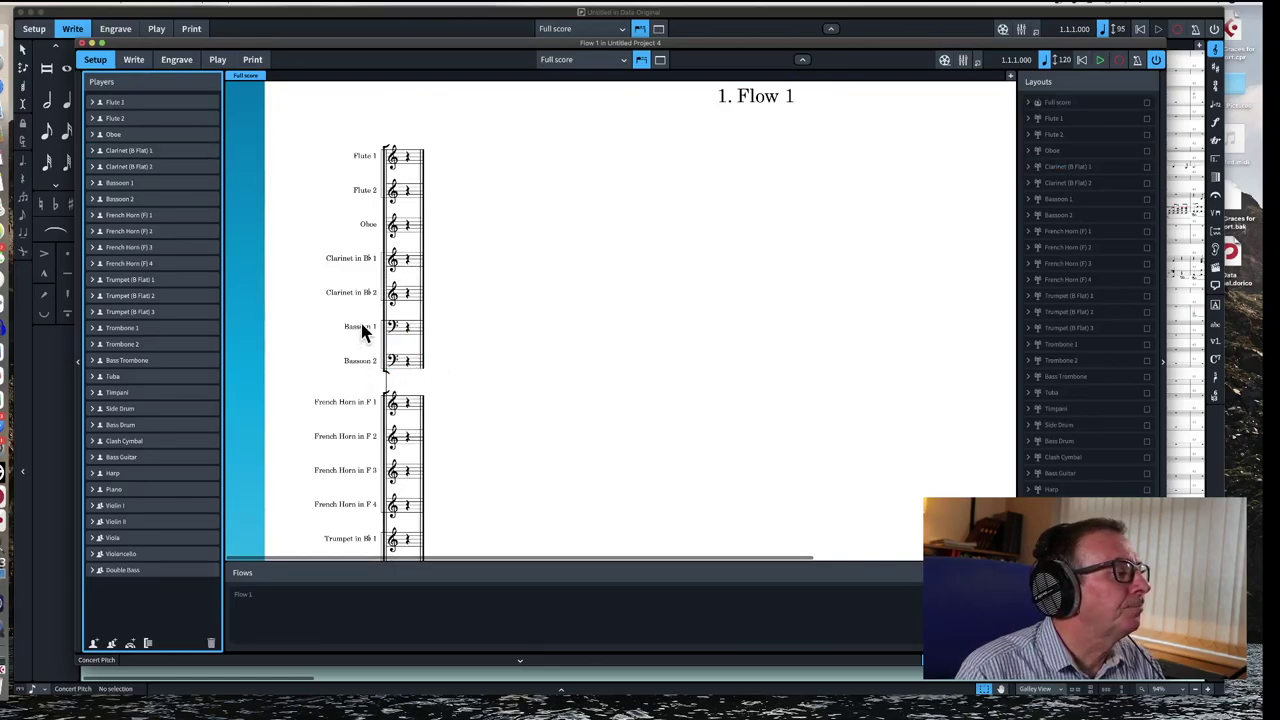
right_click(142, 200)
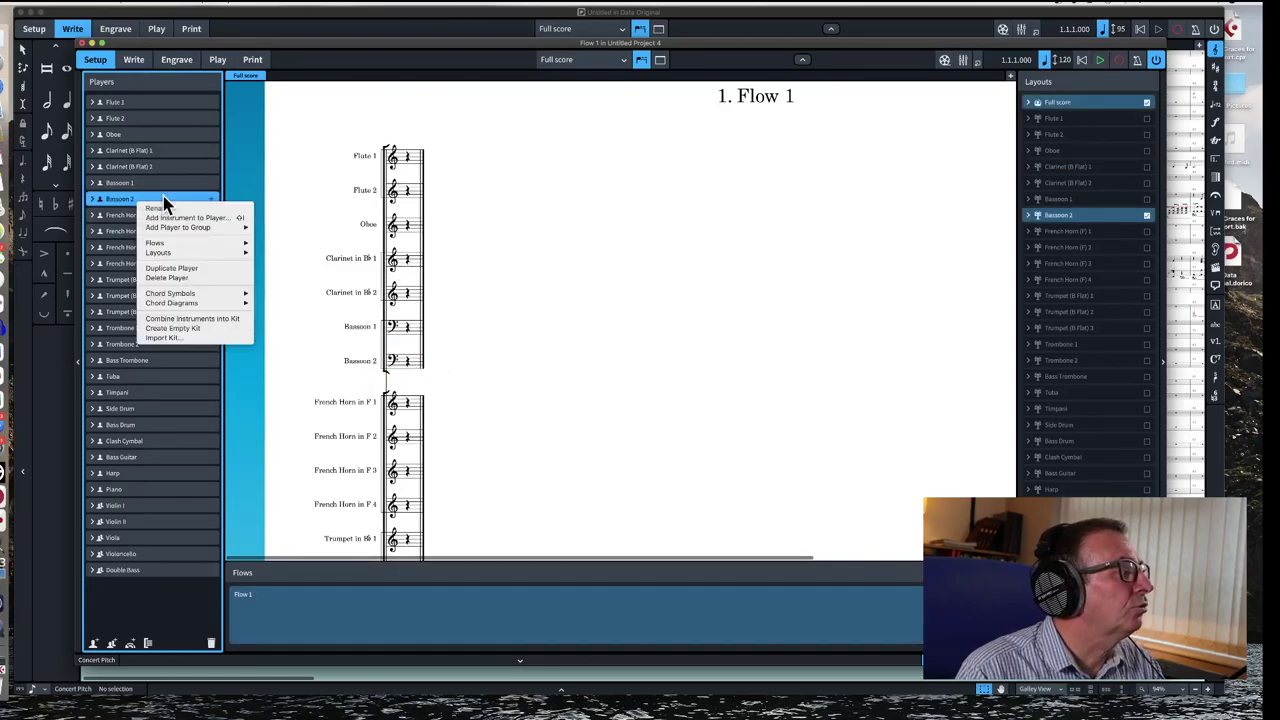
click(182, 279)
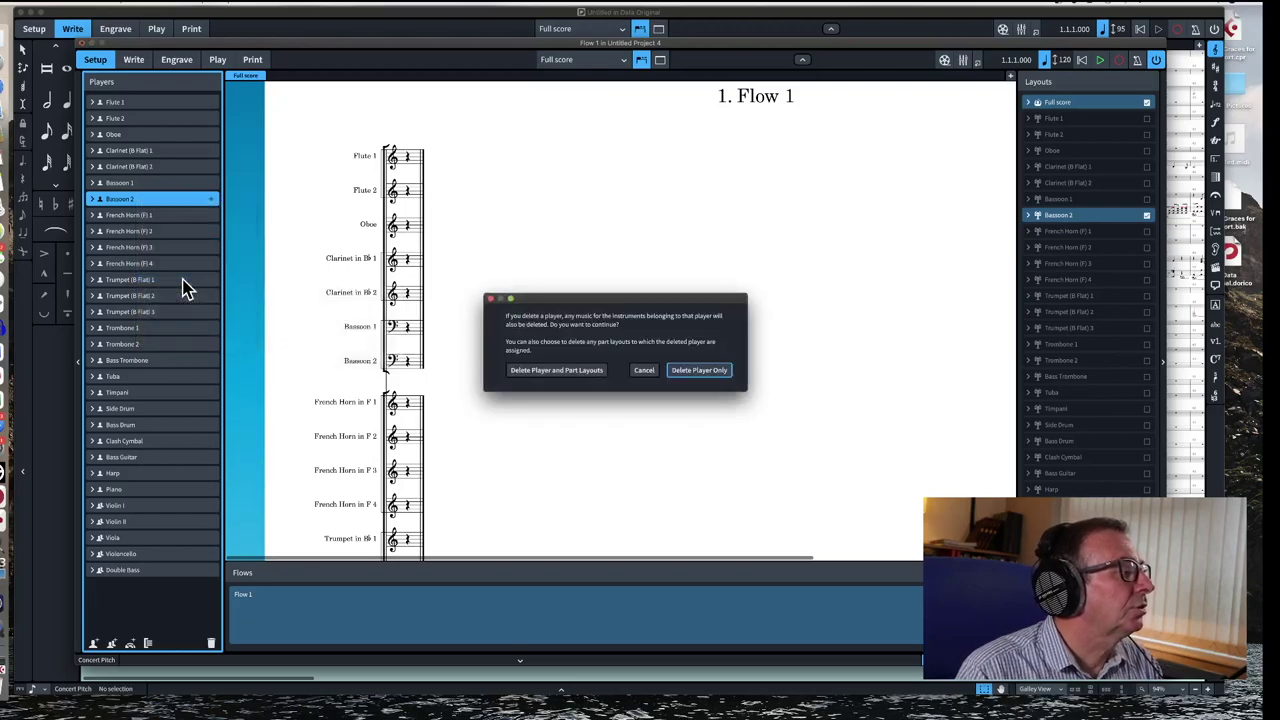
click(543, 370)
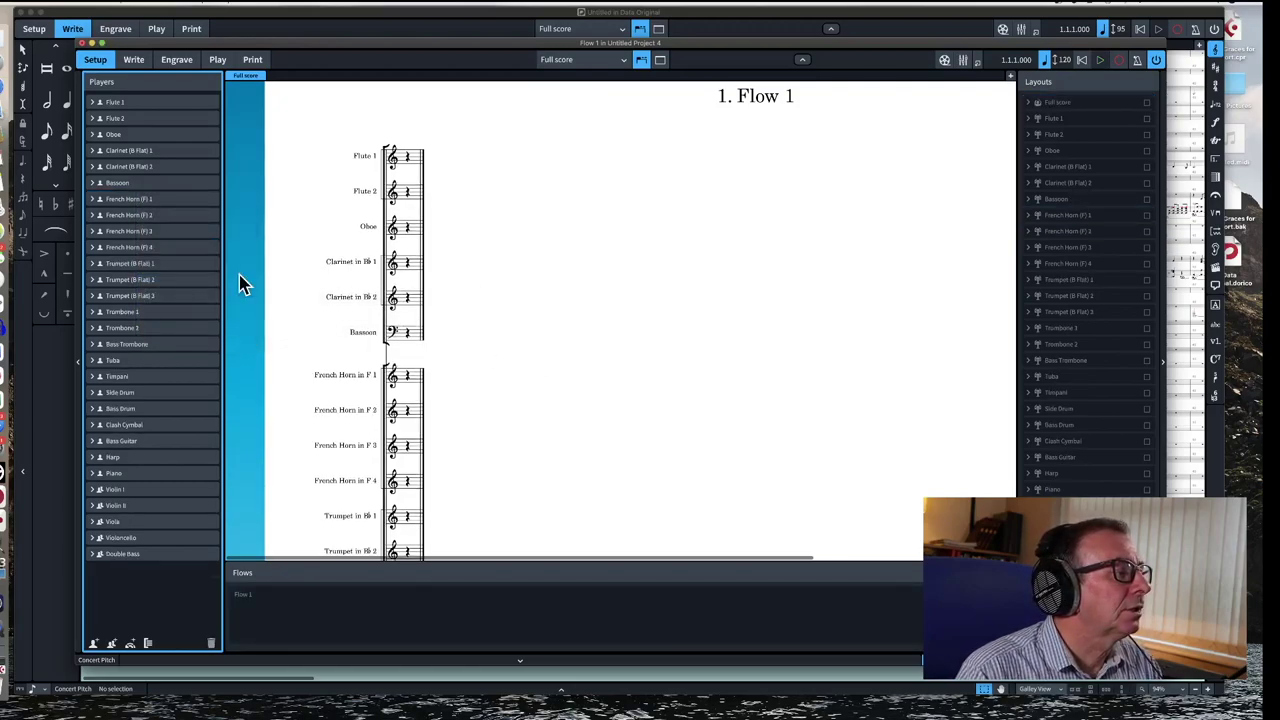
- Add a Bass Clarinet in B♭ solo player and place it above Bassoon
click(92, 643)
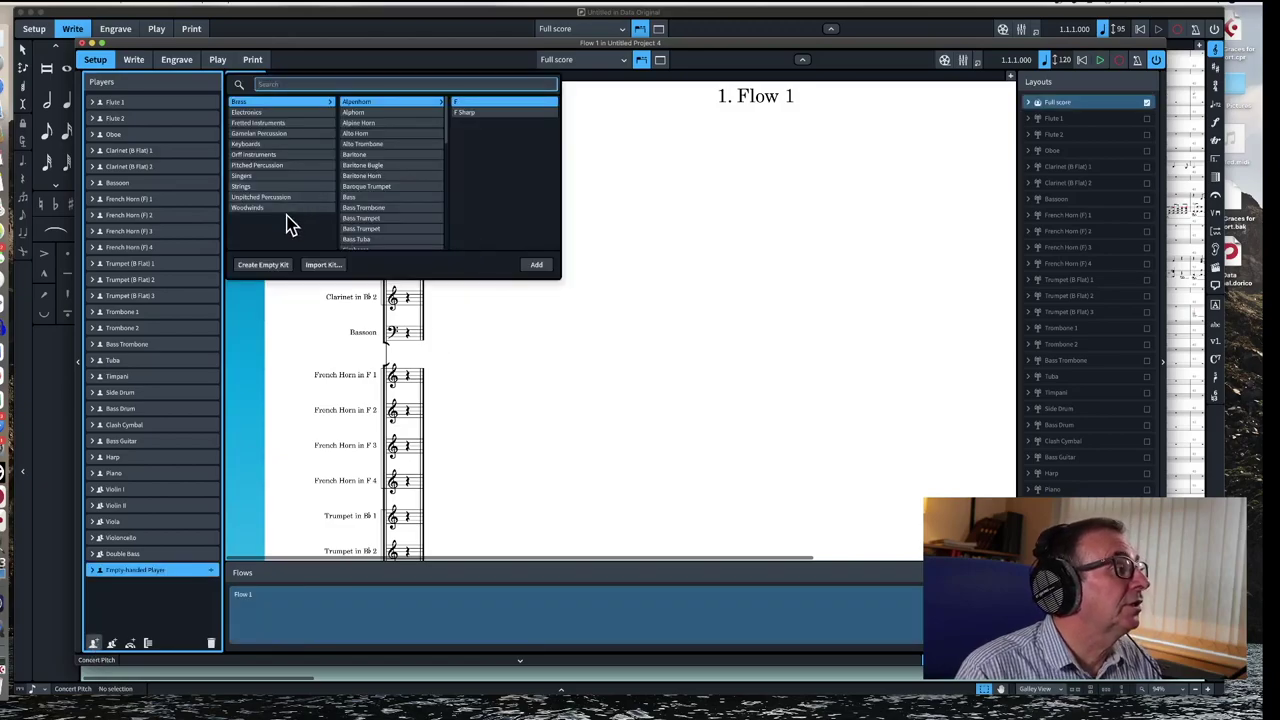
click(256, 210)
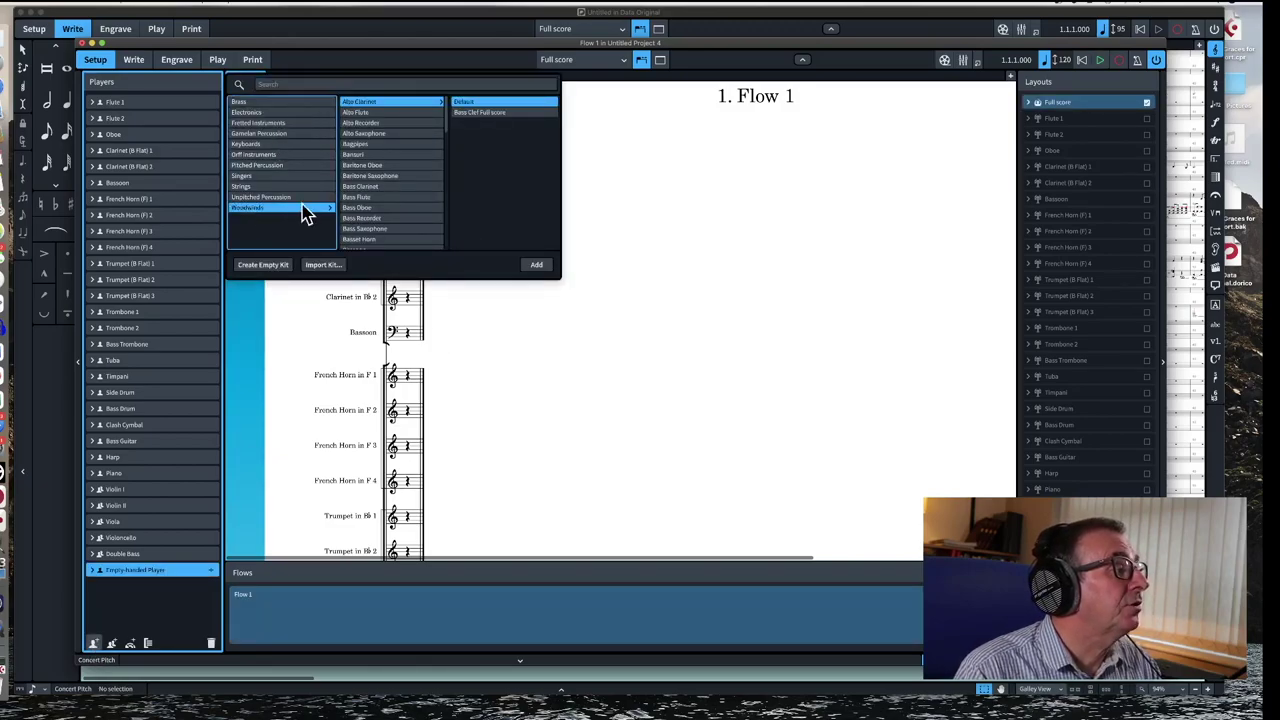
scroll(404, 203, down, 1)
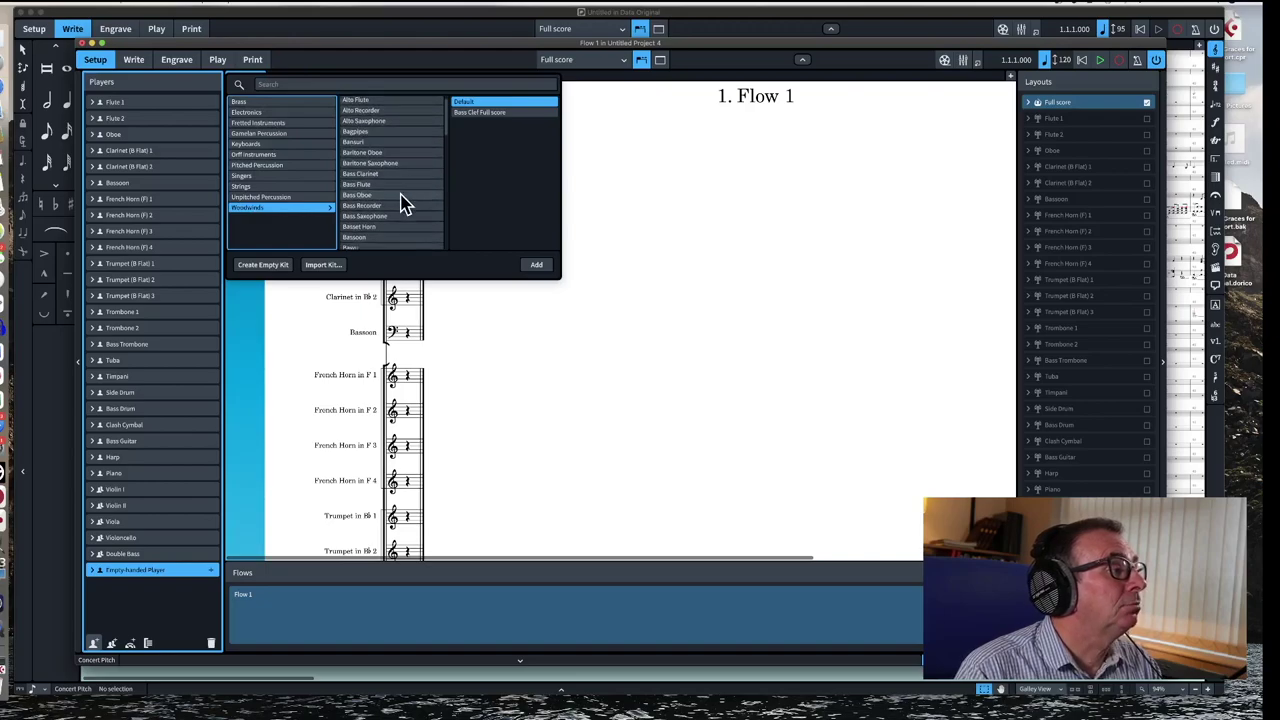
click(376, 175)
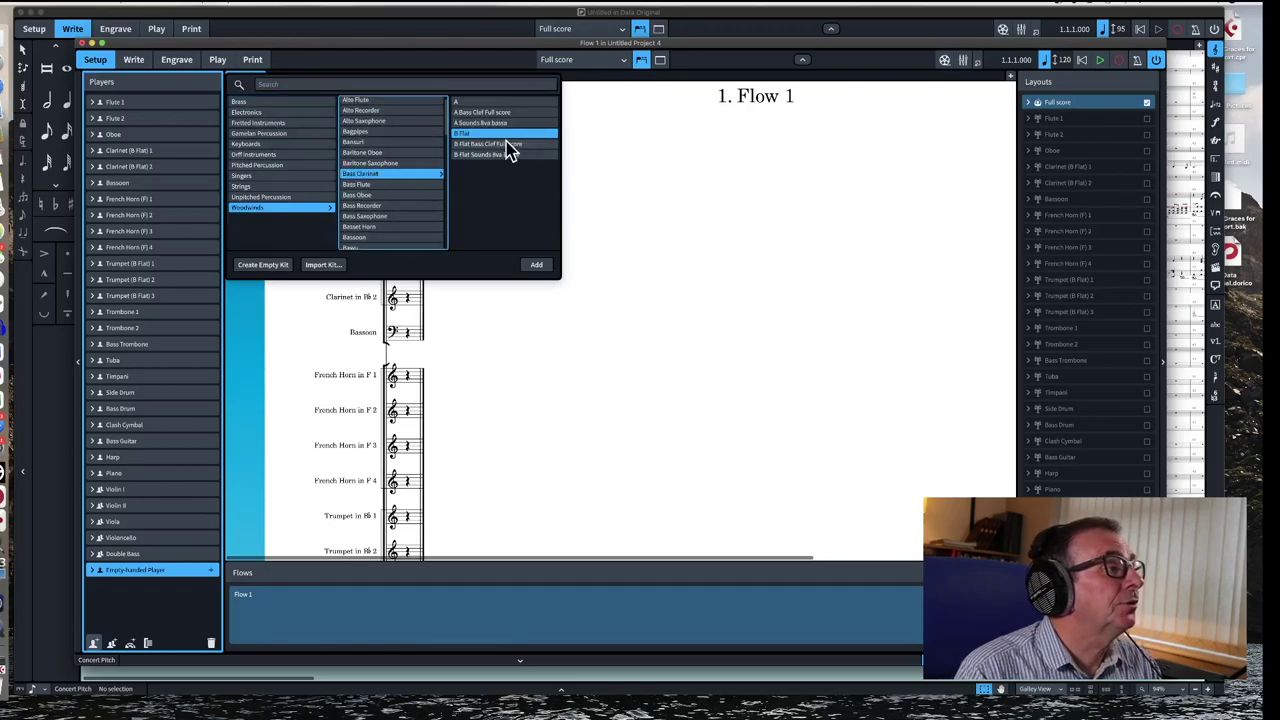
click(536, 264)
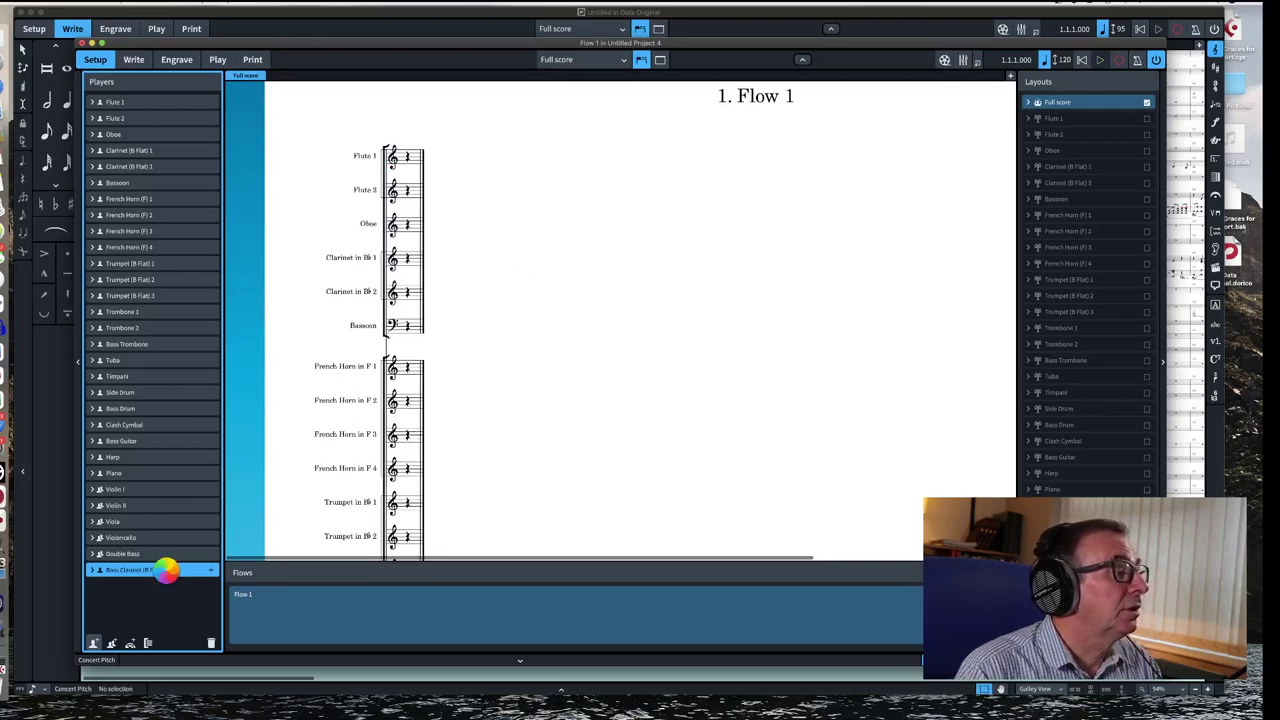
drag(166, 570, 157, 182)
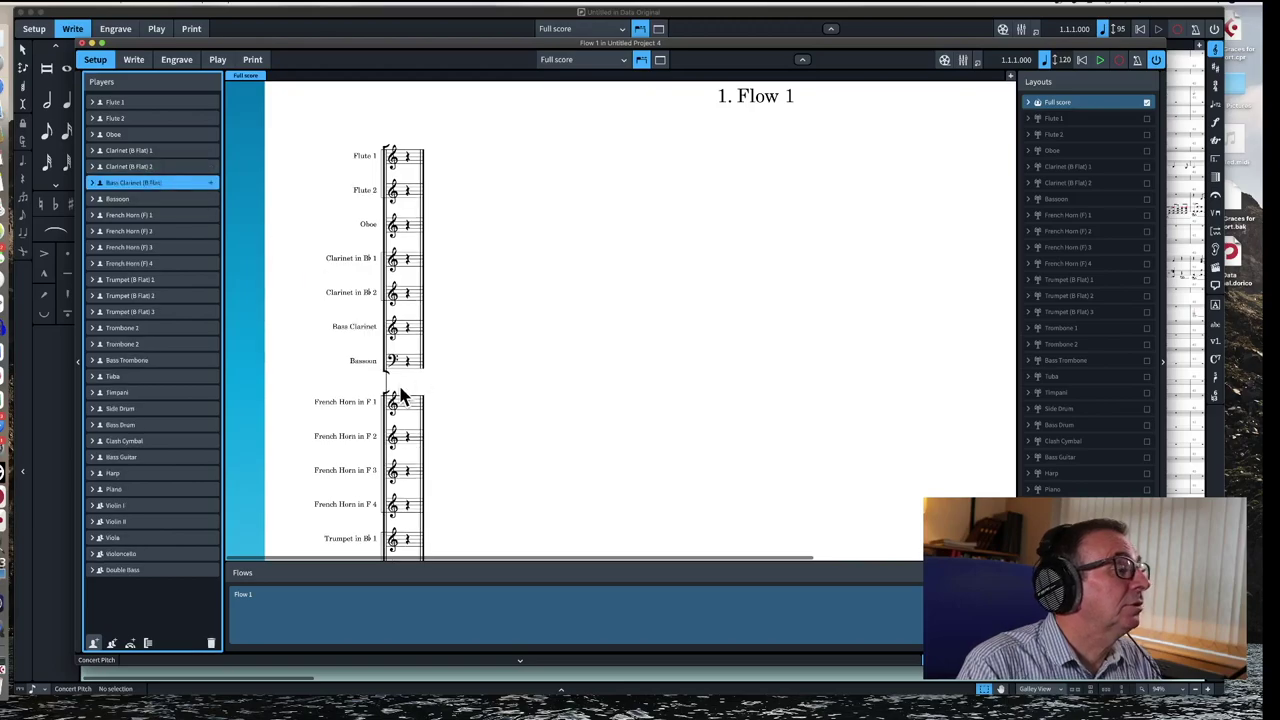
scroll(457, 433, down, 5)
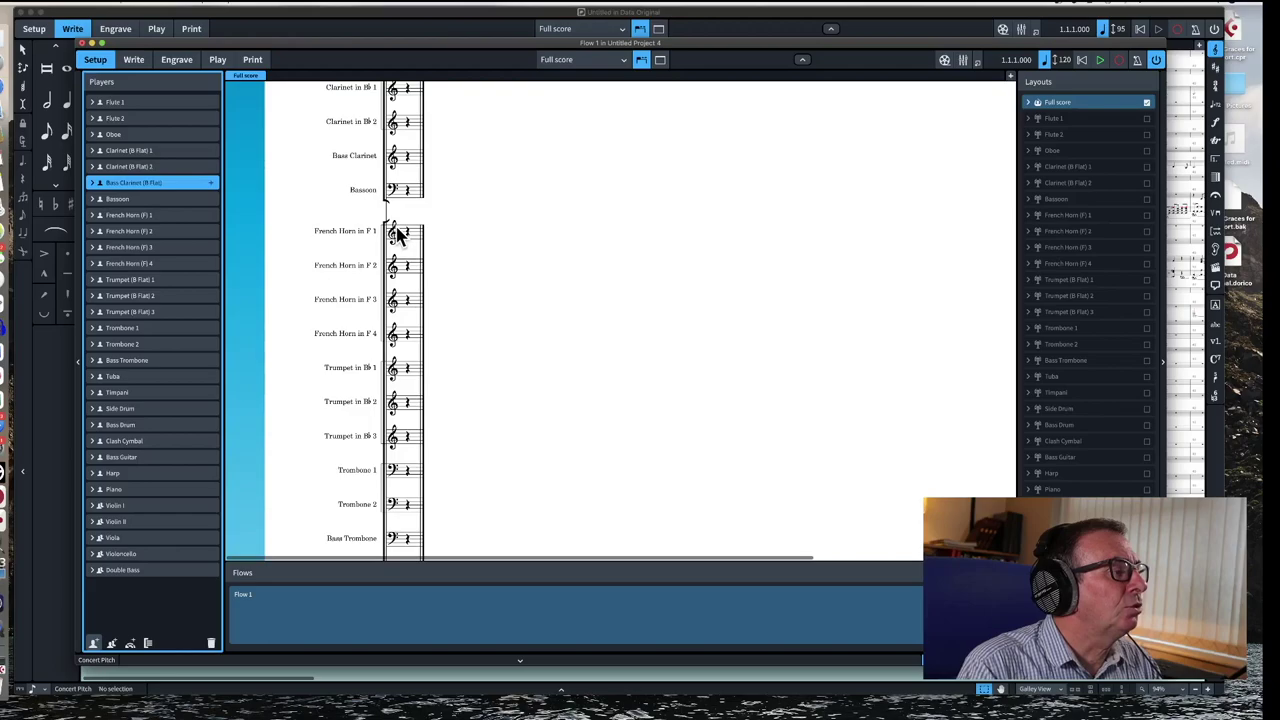
- Delete the Trumpet 3 and Tuba players along with their part layouts
scroll(430, 348, down, 3)
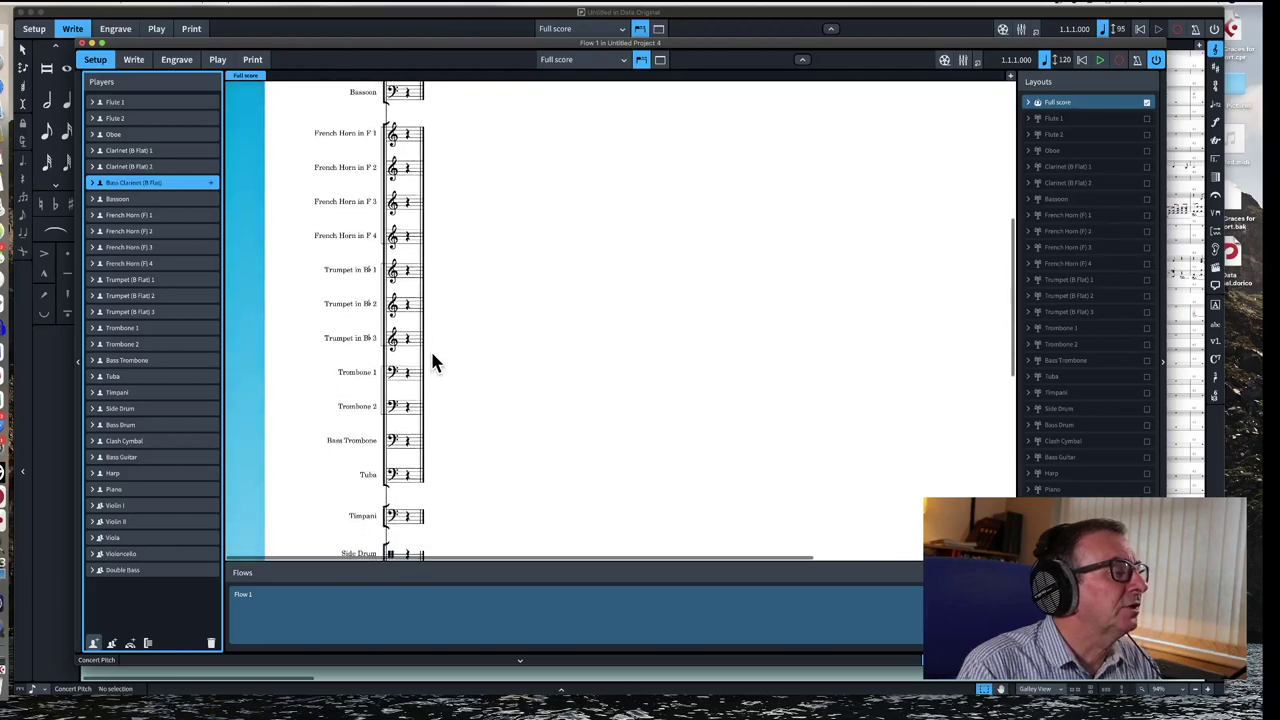
scroll(423, 287, down, 1)
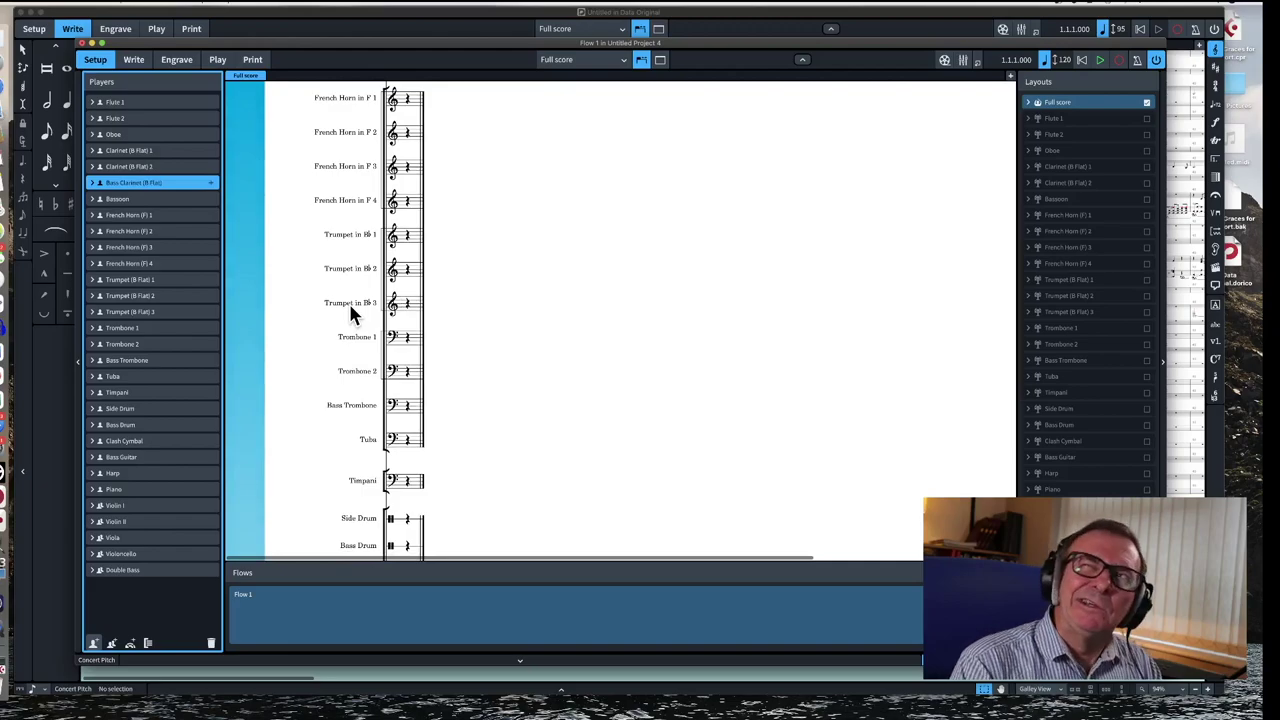
right_click(150, 313)
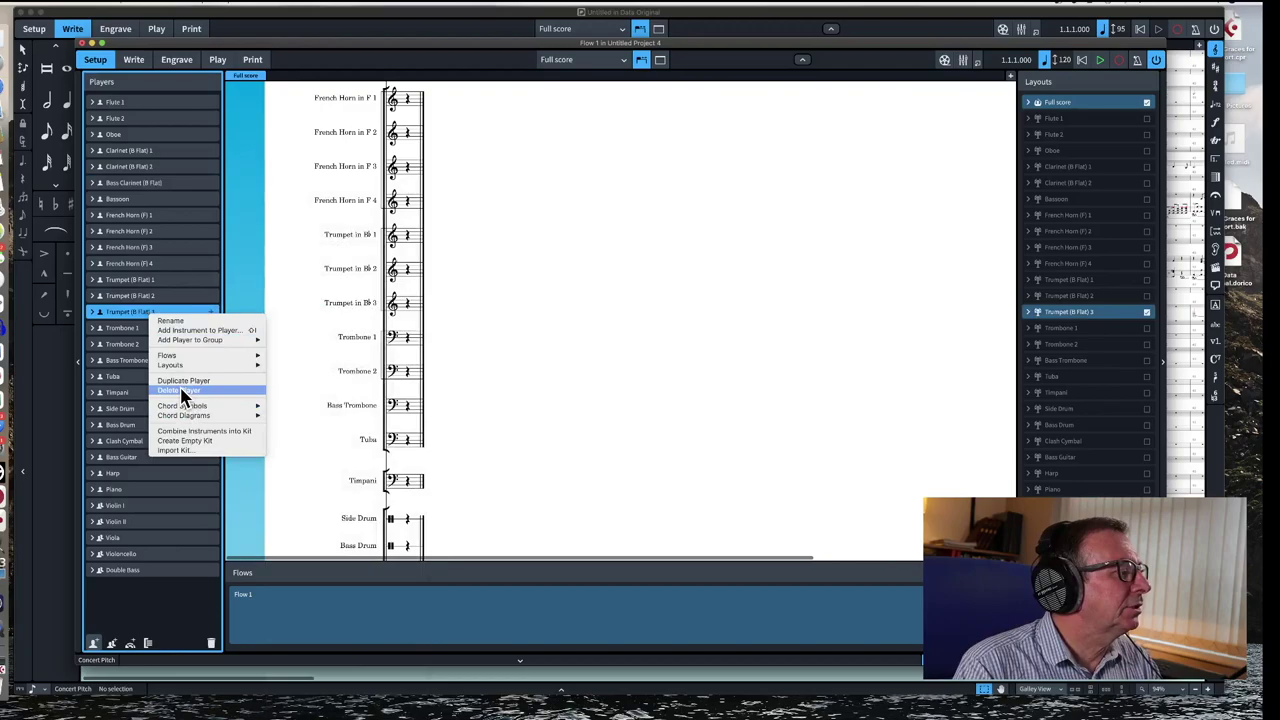
click(182, 391)
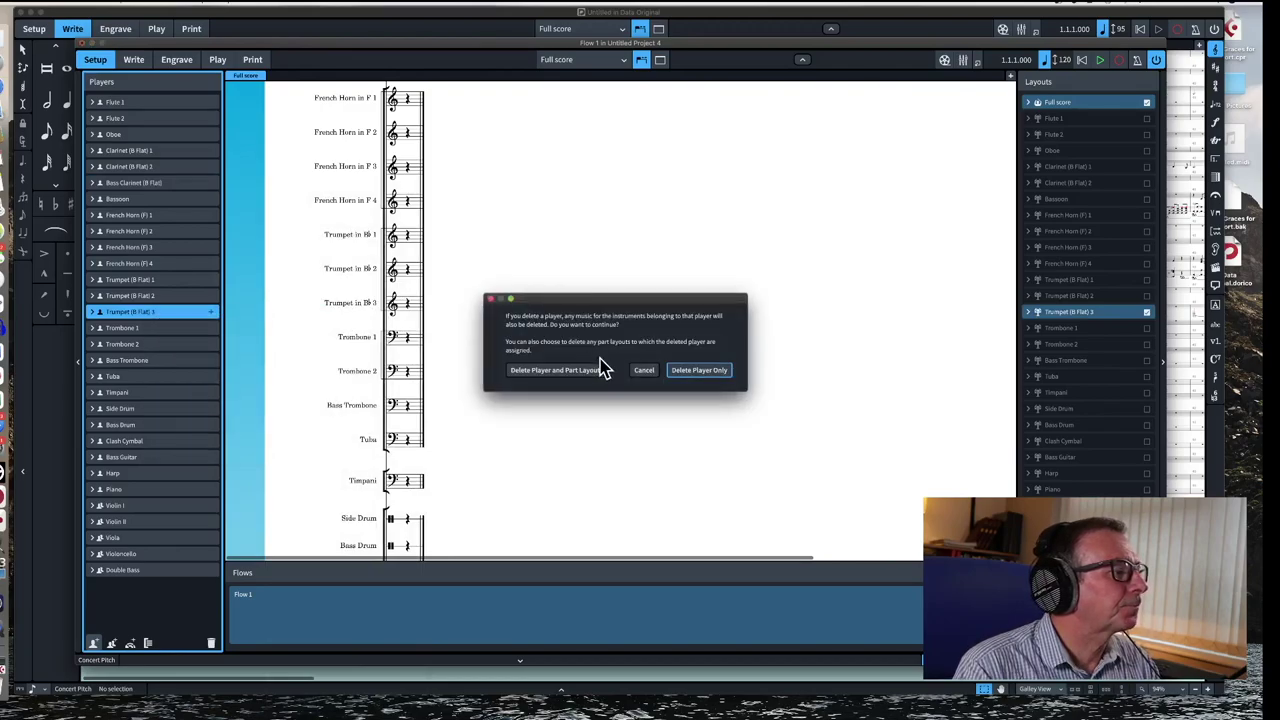
click(604, 370)
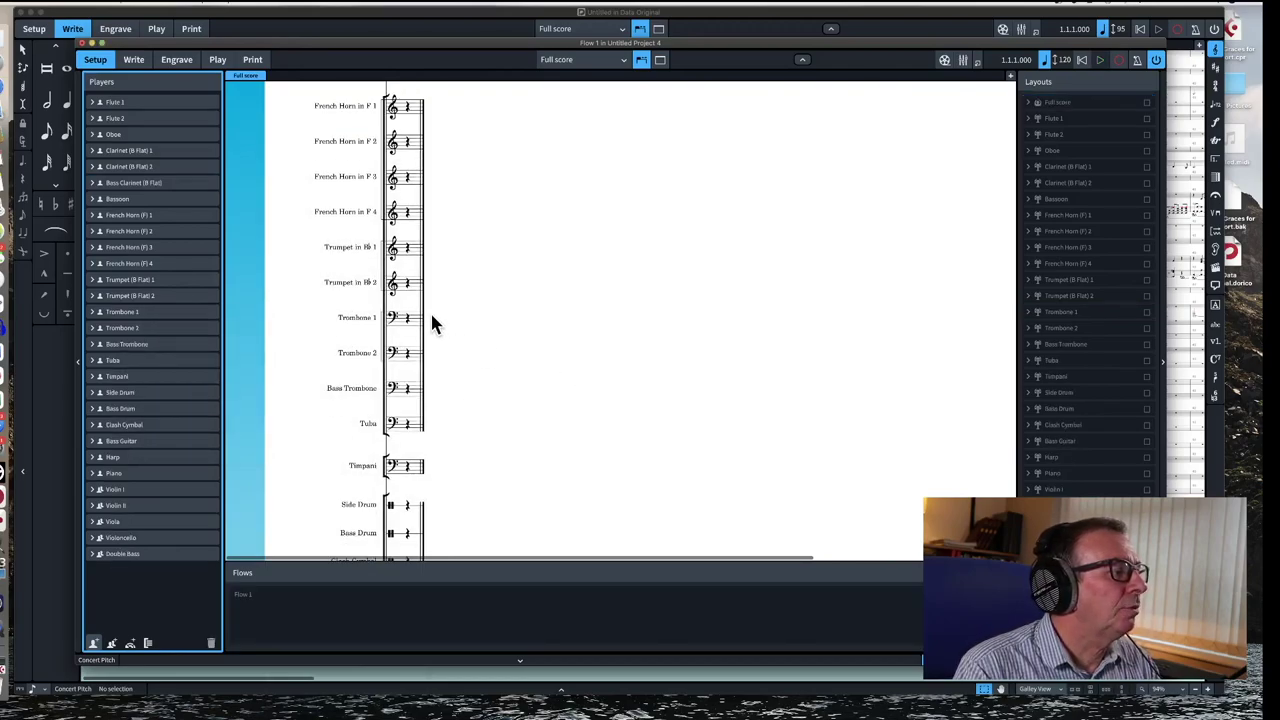
scroll(433, 386, down, 3)
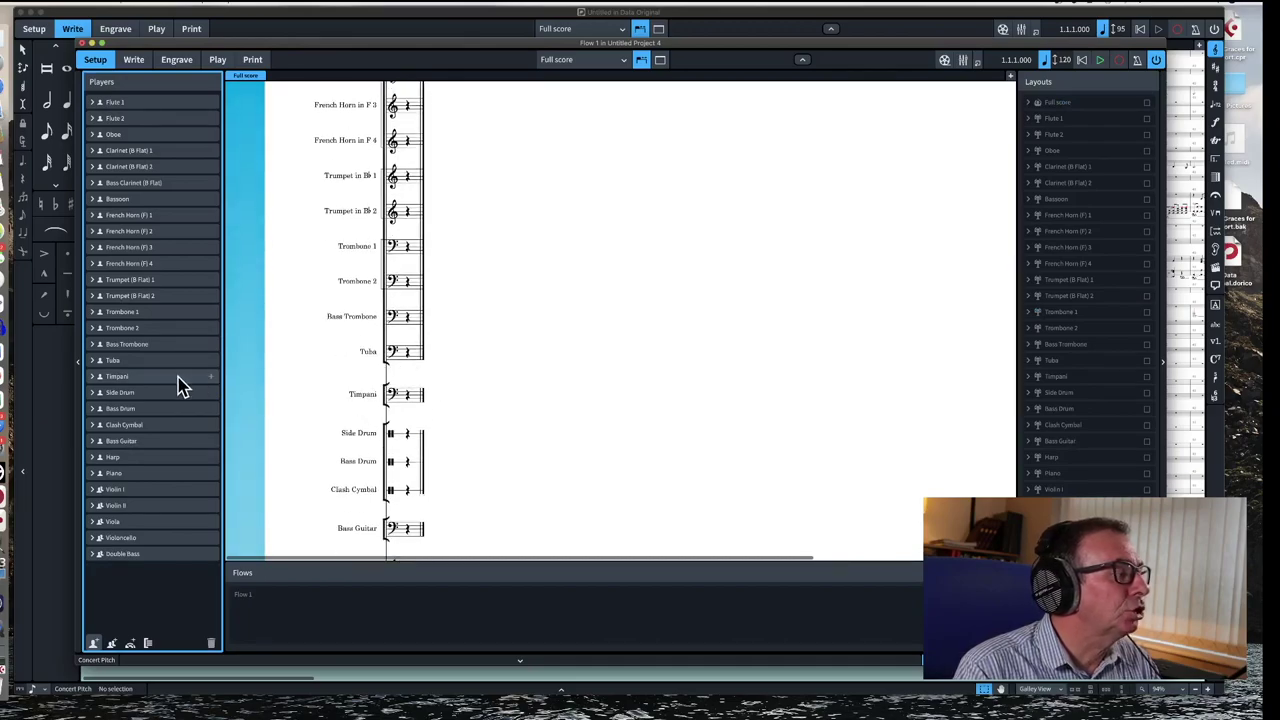
right_click(157, 362)
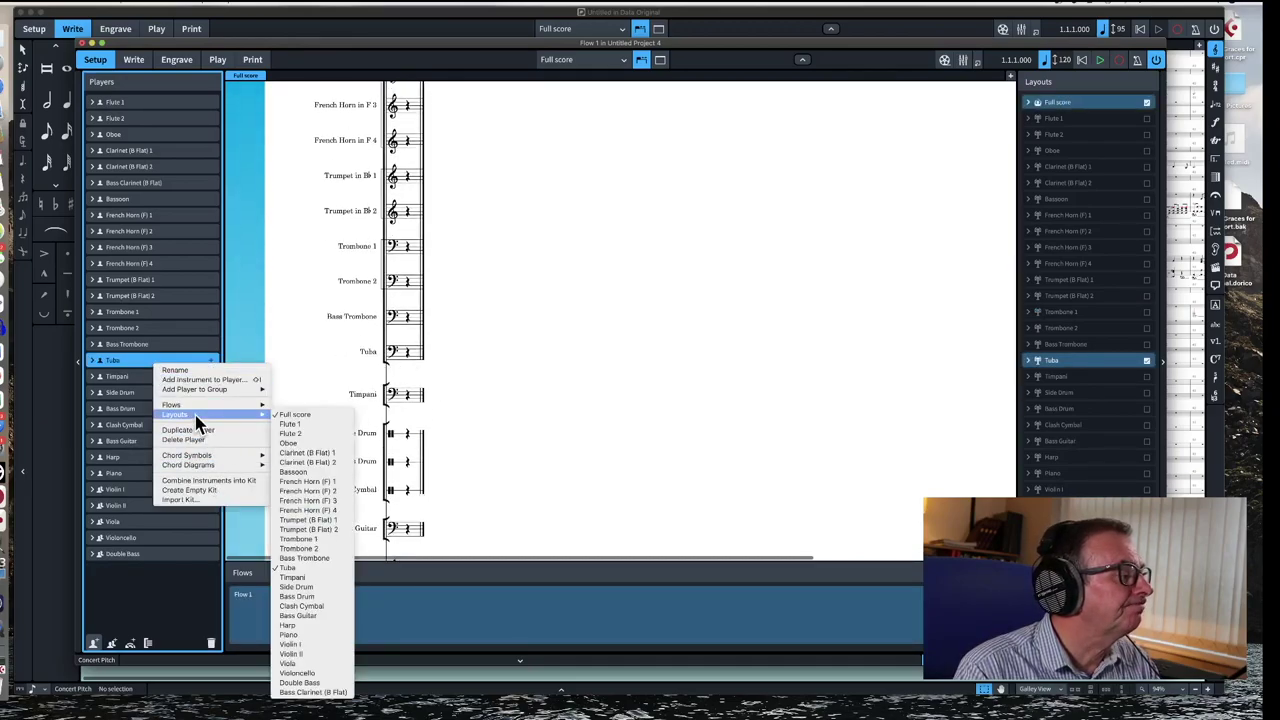
click(212, 440)
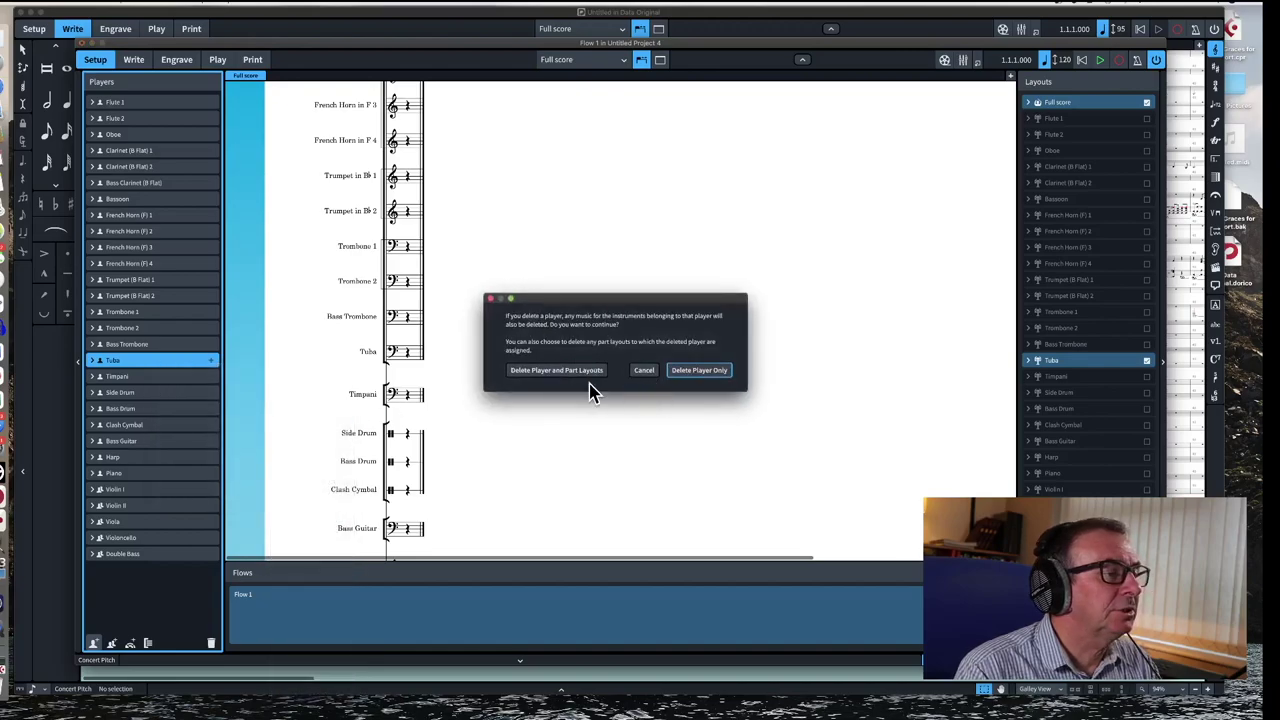
click(572, 372)
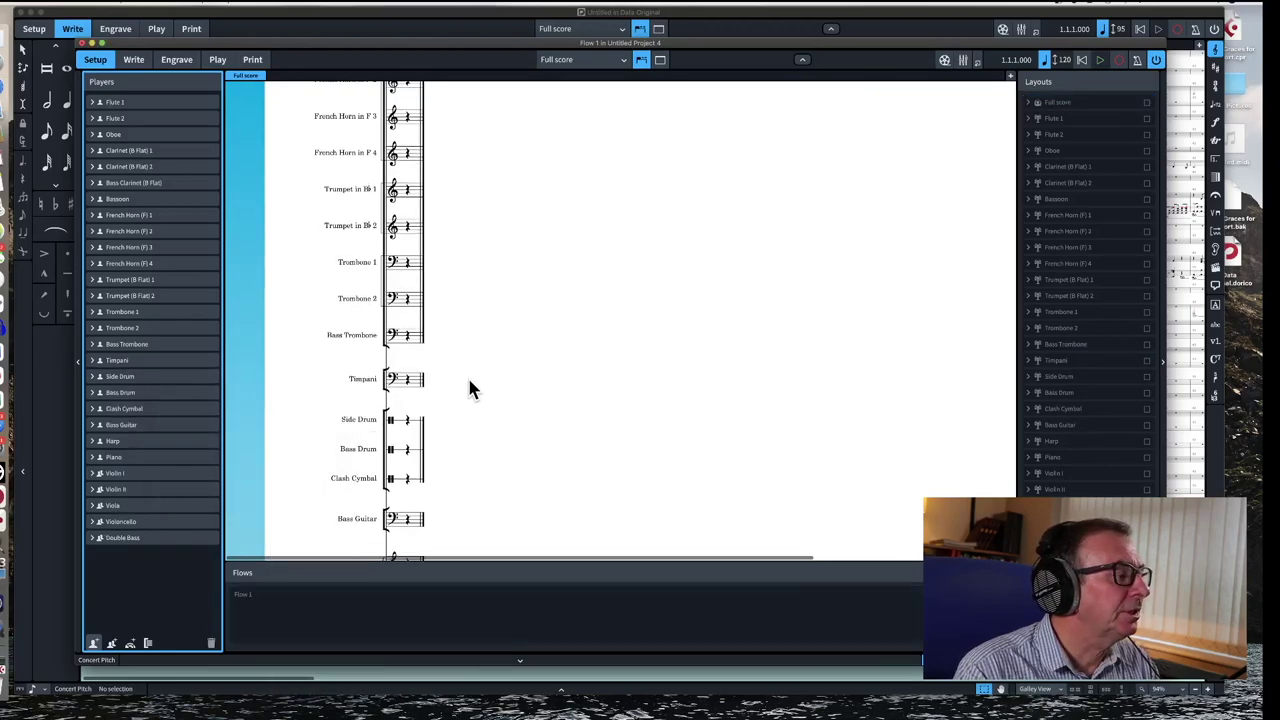
- Delete the Bass Guitar player along with its part layout
scroll(432, 415, down, 3)
scroll(425, 390, down, 3)
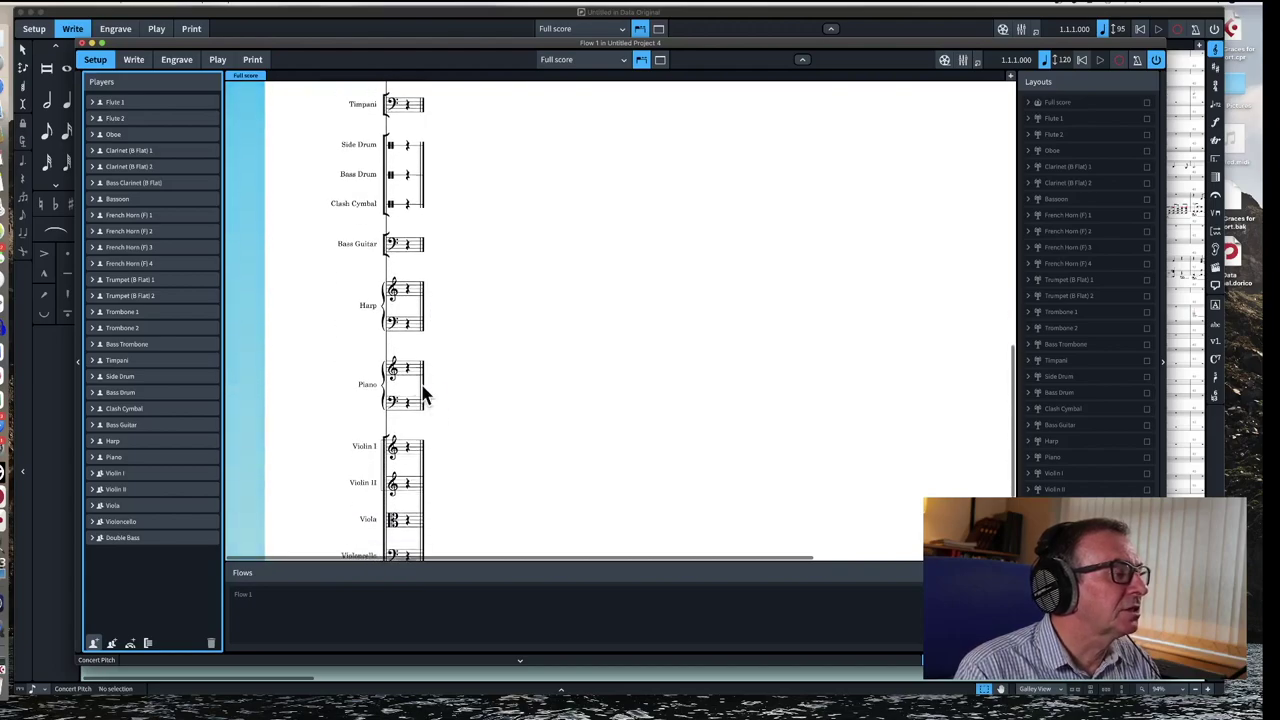
scroll(410, 330, up, 2)
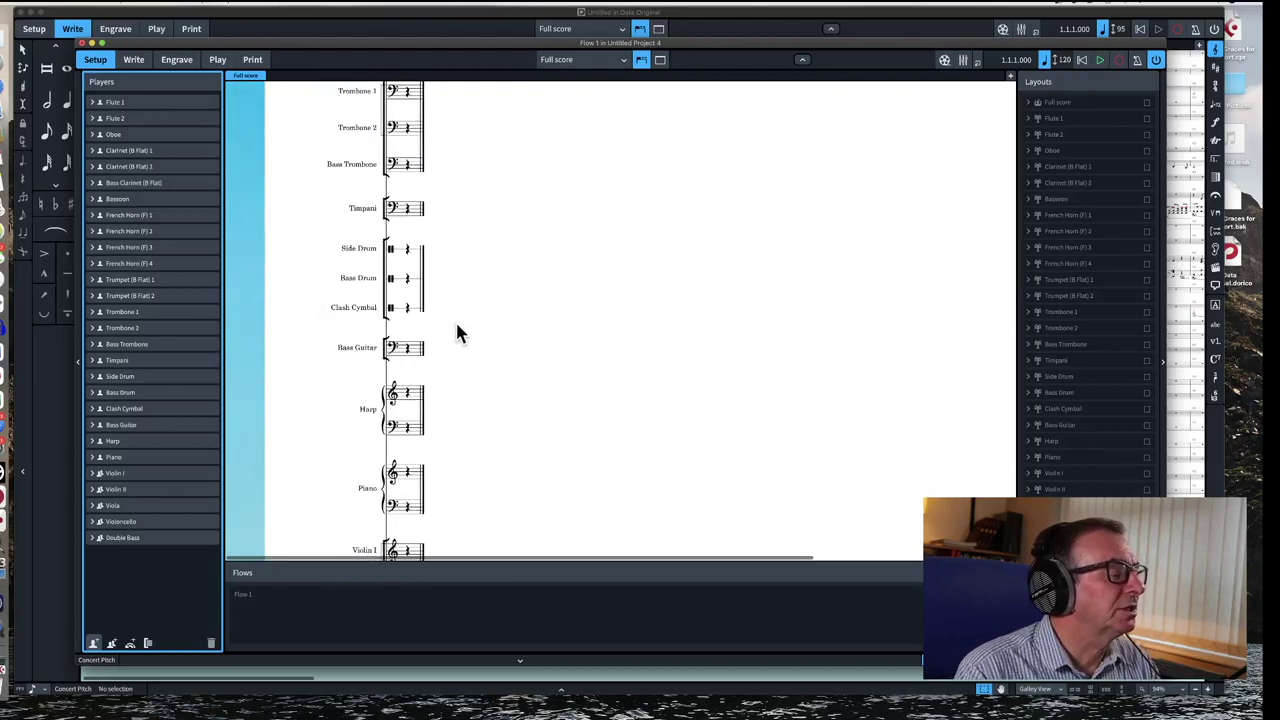
right_click(153, 424)
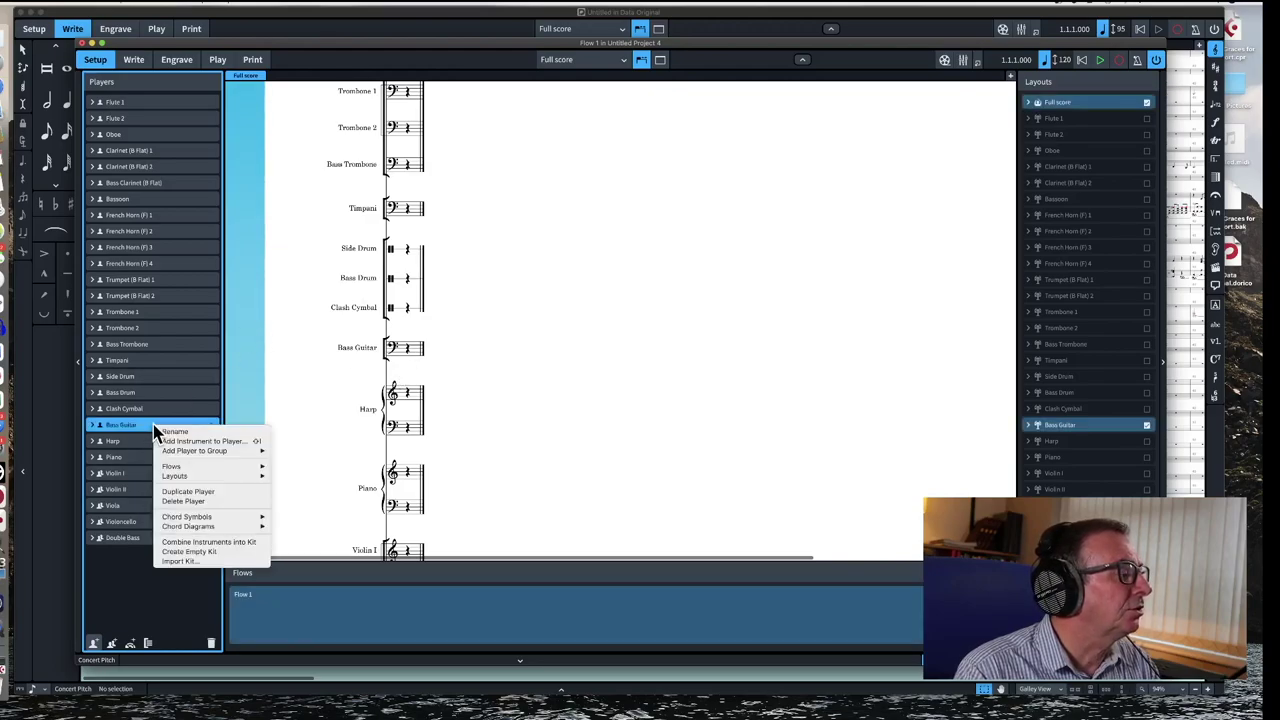
click(217, 503)
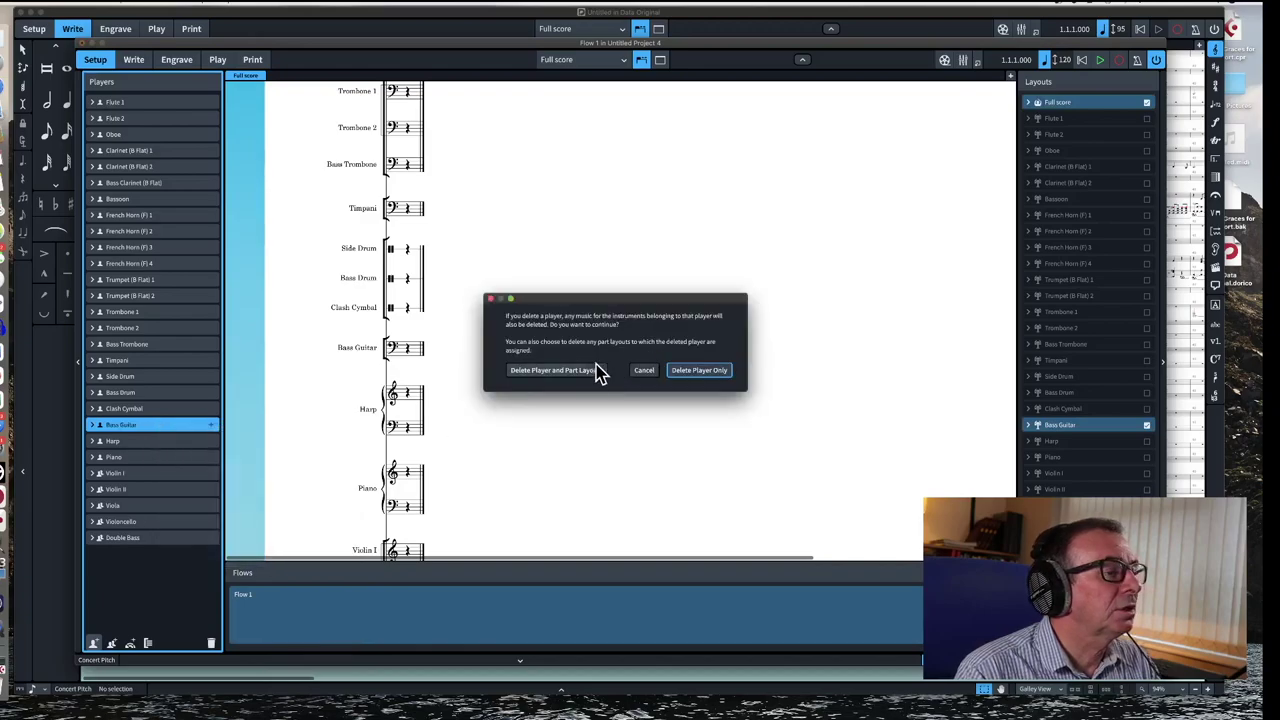
click(580, 380)
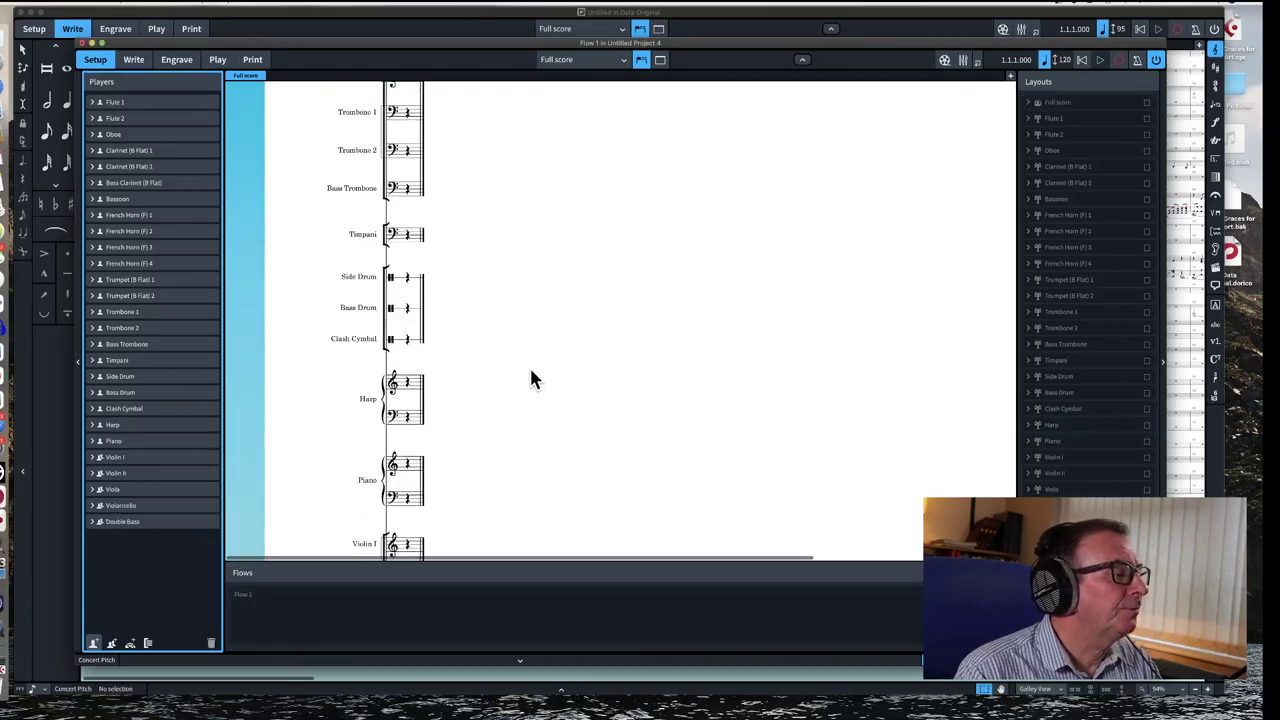
- Review the remaining players list and switch to Write mode
scroll(445, 392, down, 2)
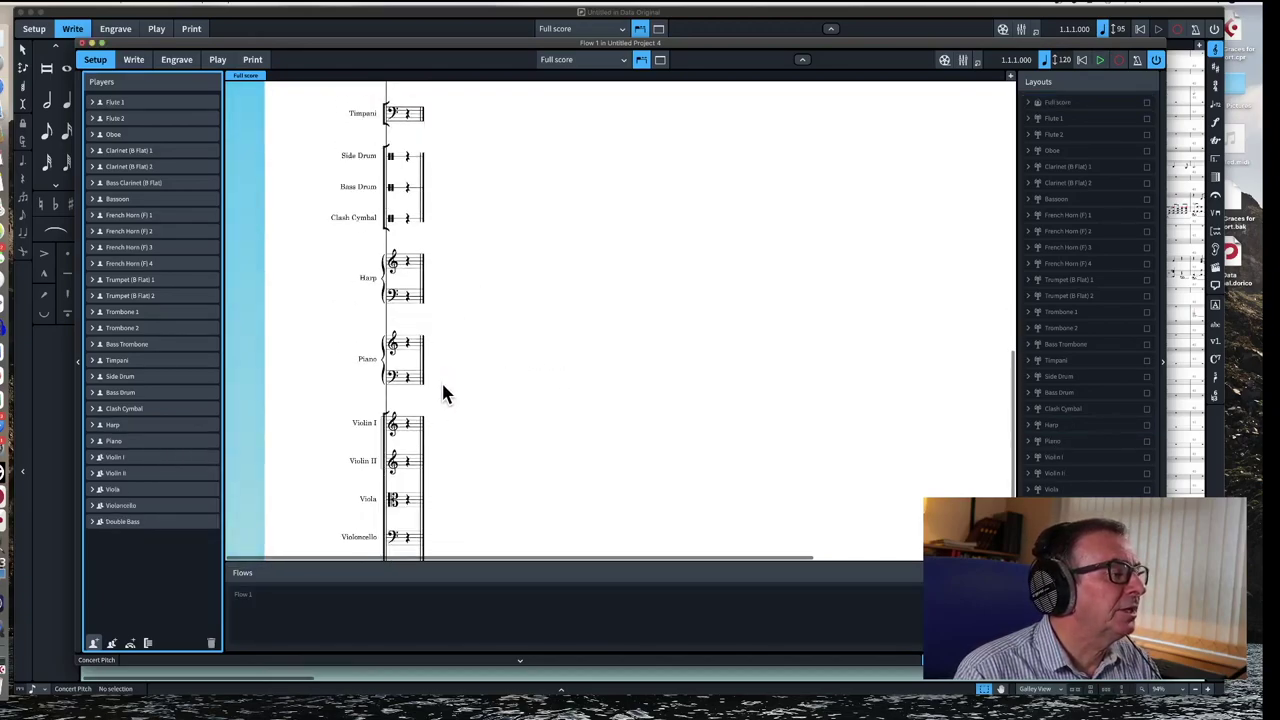
scroll(441, 378, down, 3)
scroll(441, 378, down, 1)
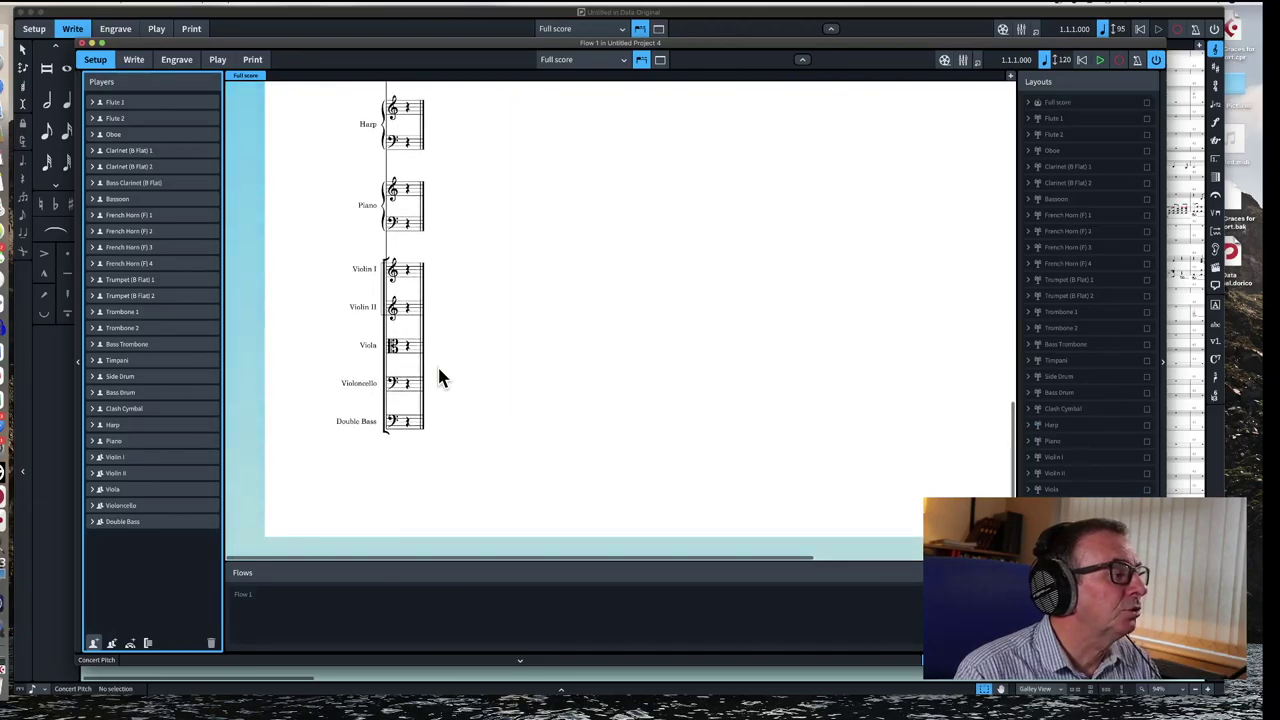
scroll(441, 378, up, 6)
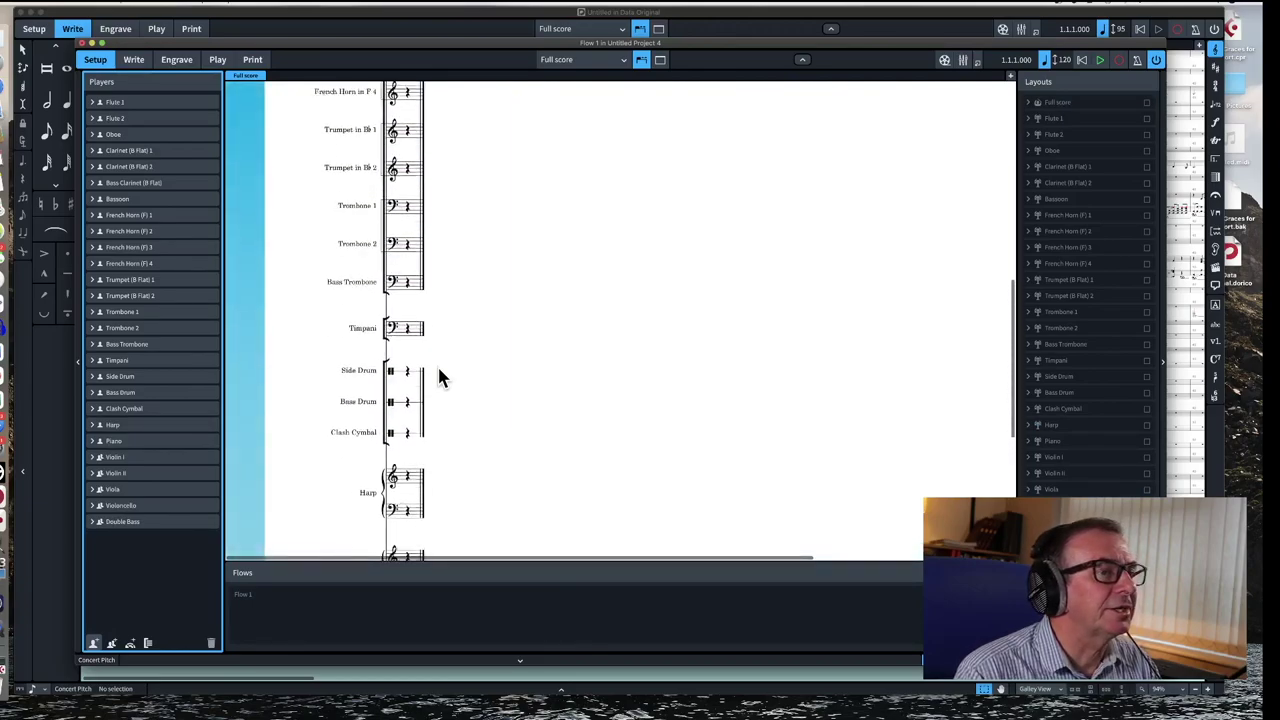
scroll(441, 378, up, 5)
scroll(441, 378, down, 3)
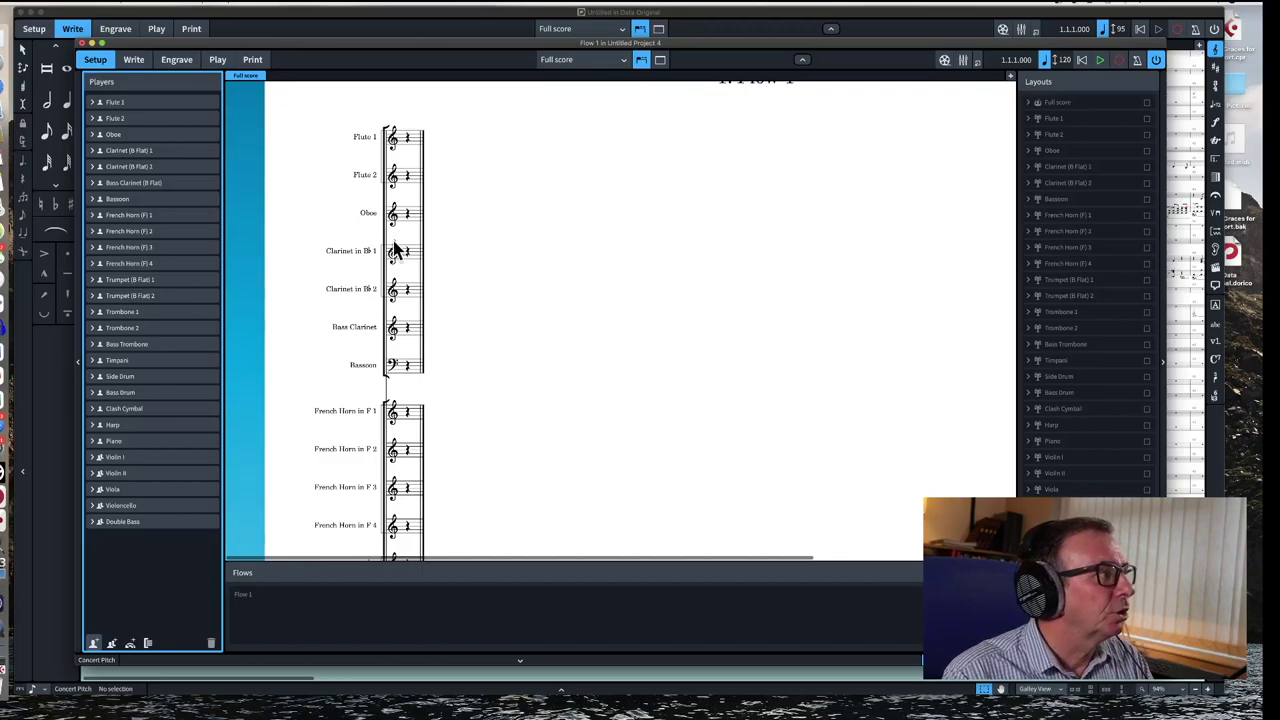
click(133, 59)
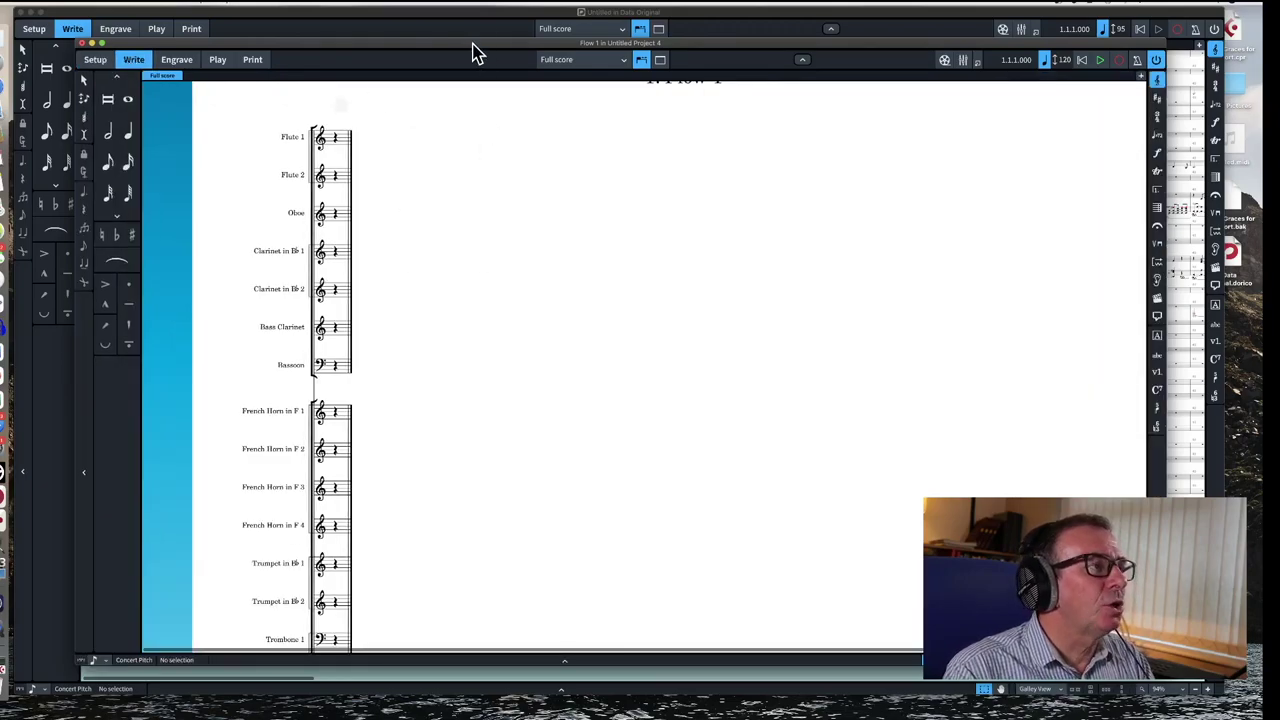
- Apply a 4/4 time signature at bar 1 from Flute 1's first beat
drag(474, 53, 468, 119)
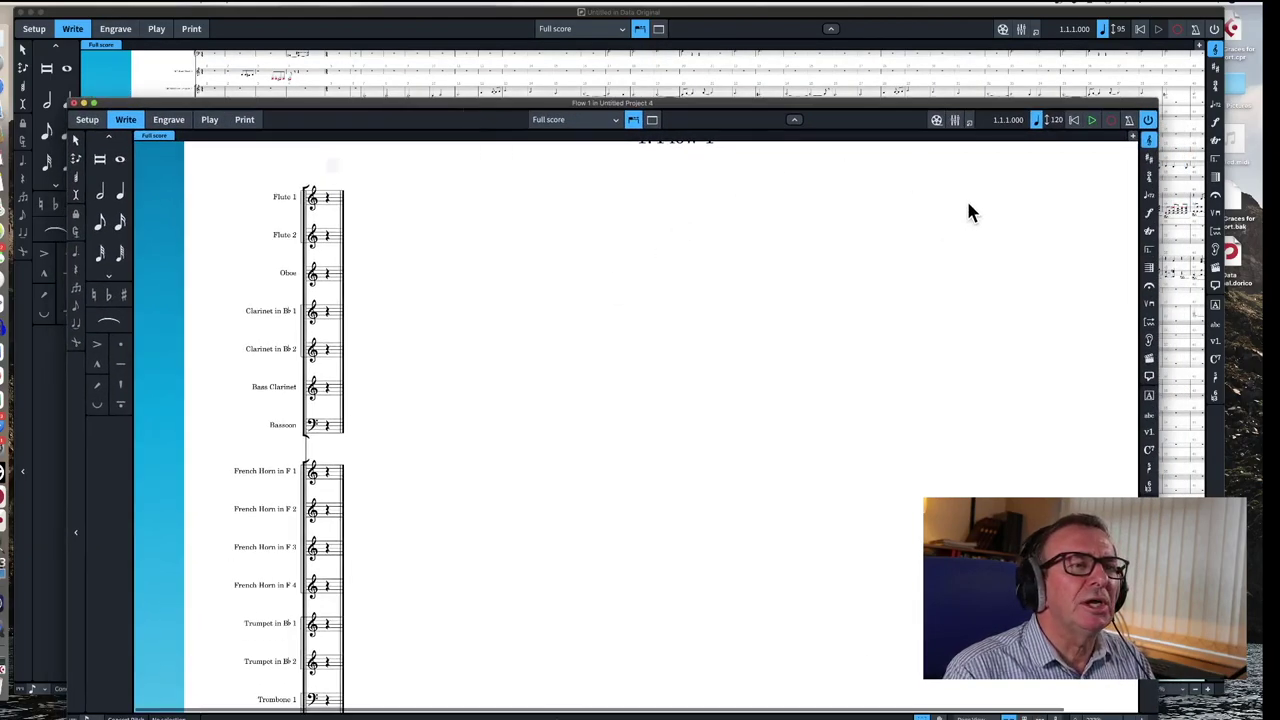
double_click(327, 200)
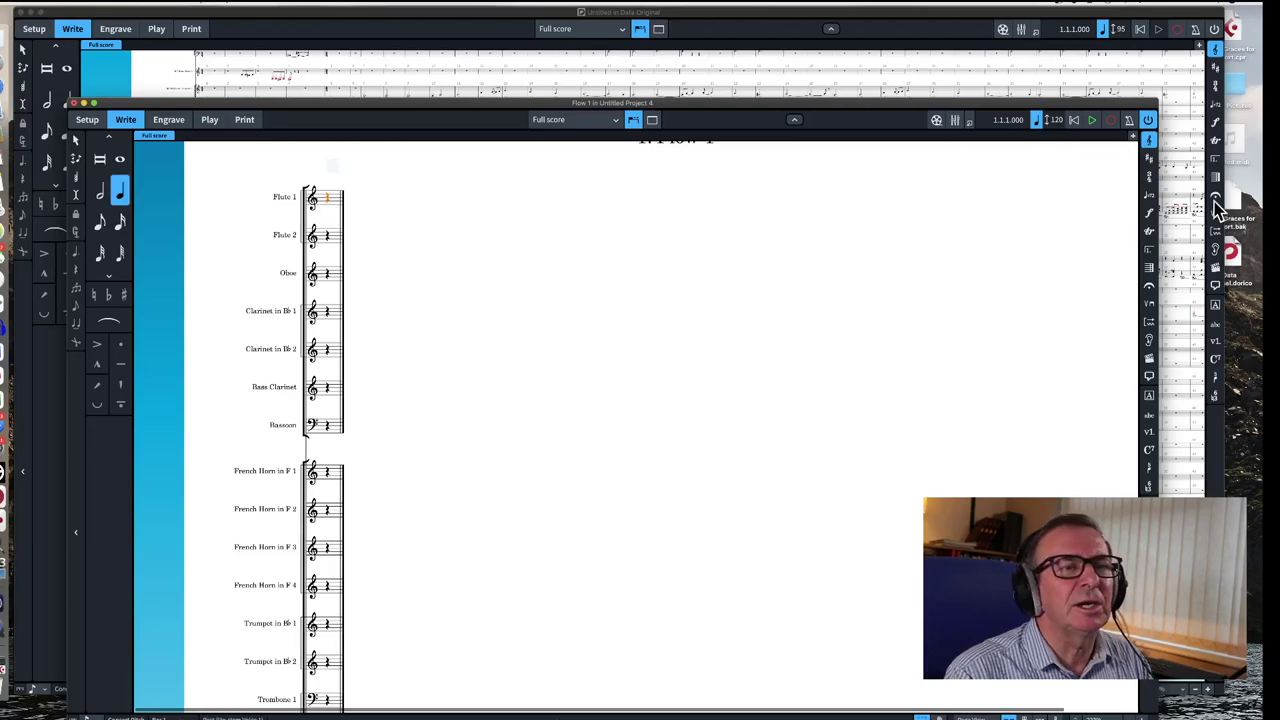
click(1151, 176)
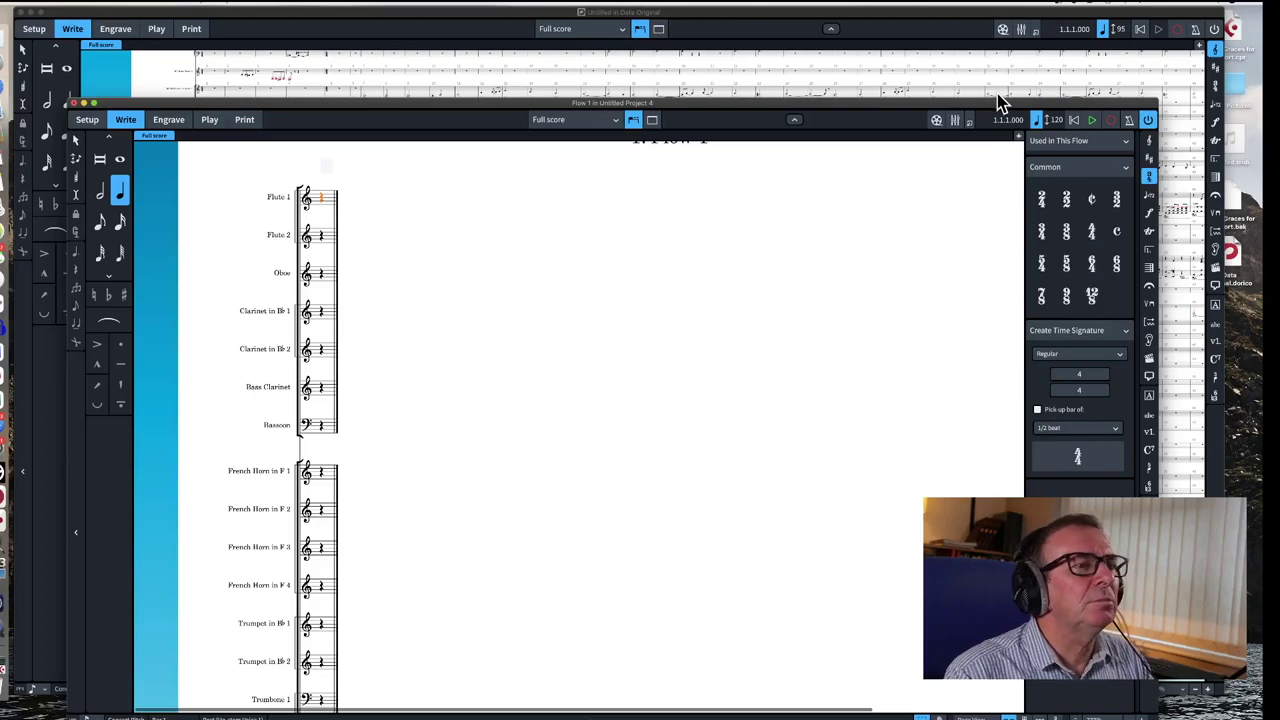
drag(1000, 105, 1000, 151)
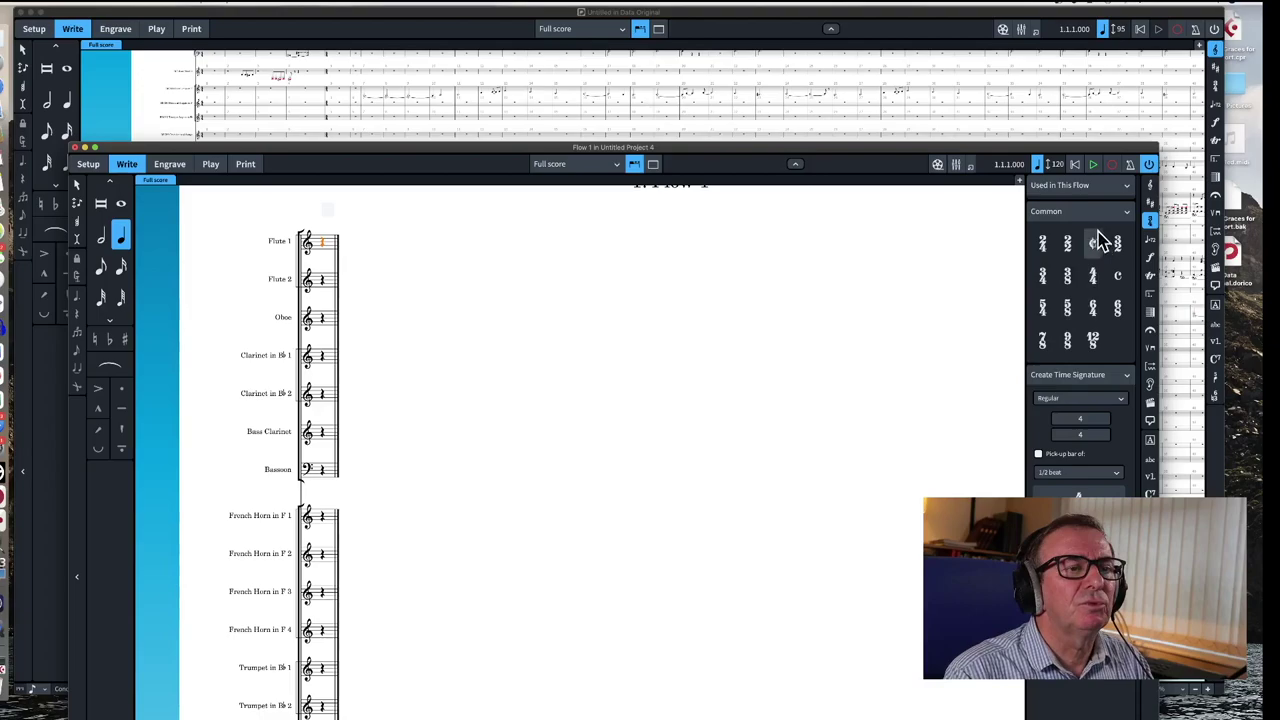
click(1097, 282)
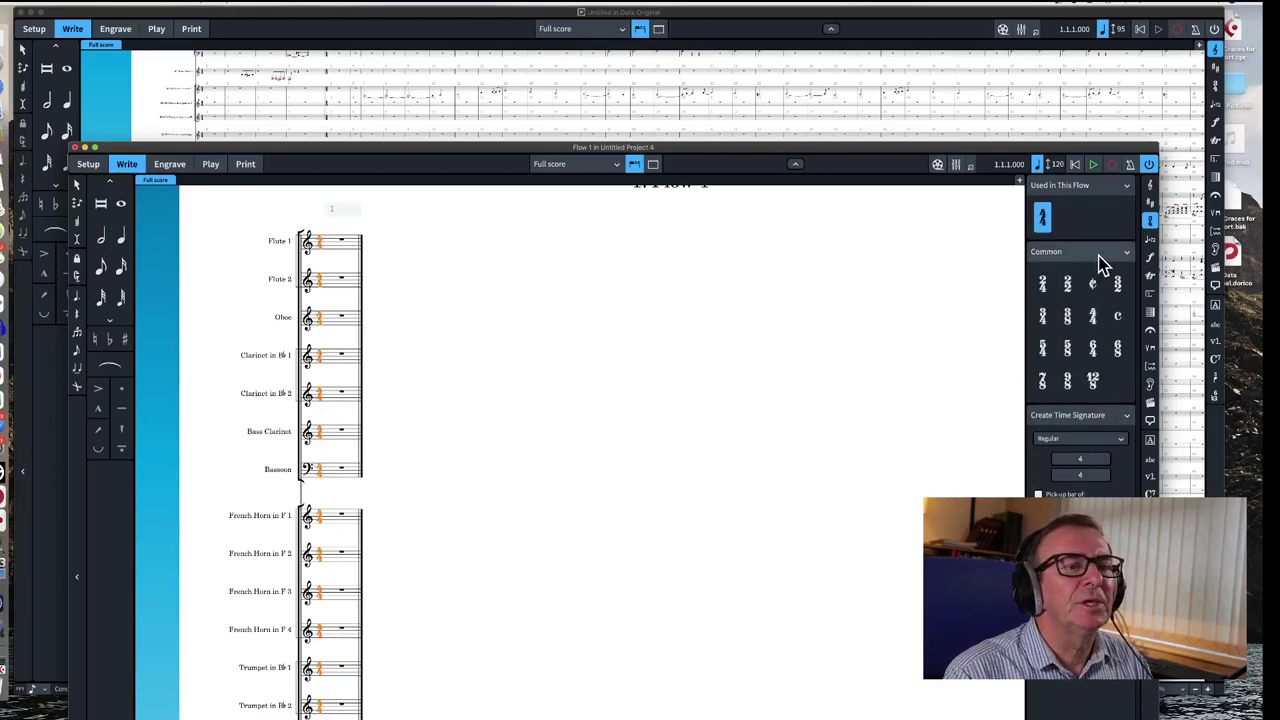
- Insert 210 bars at the start of the selection across all staves
click(1150, 295)
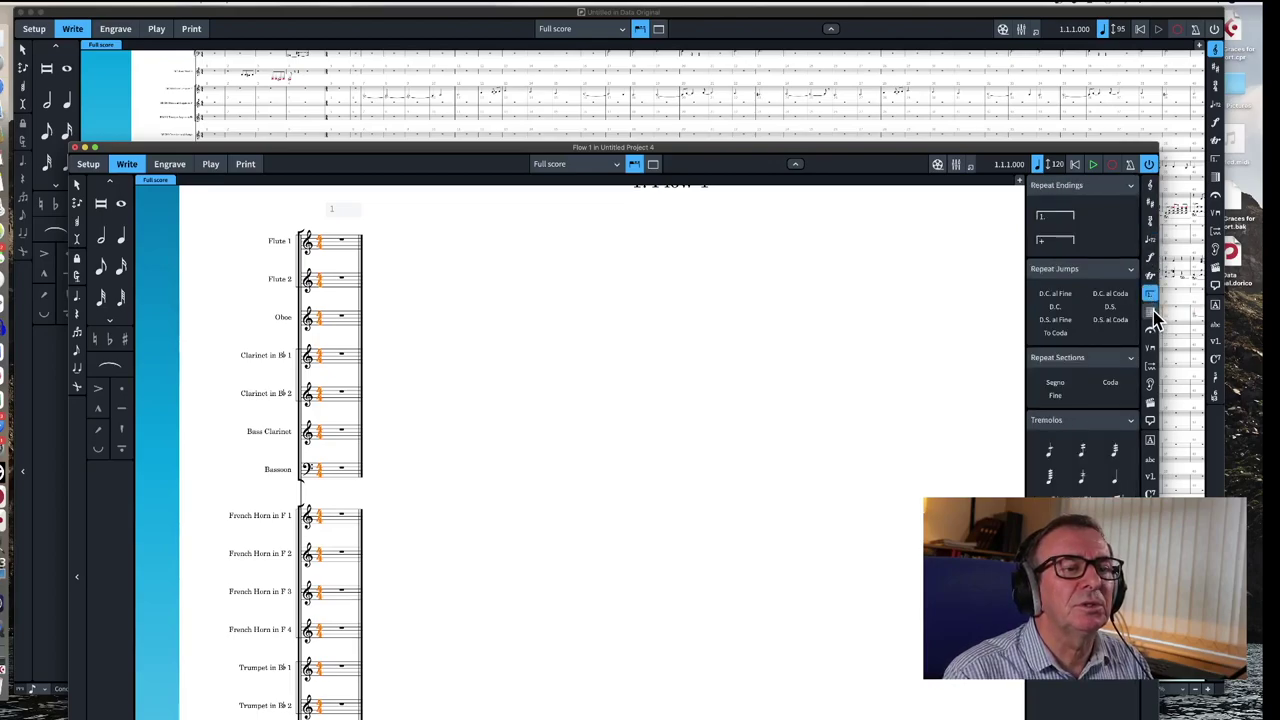
click(1150, 311)
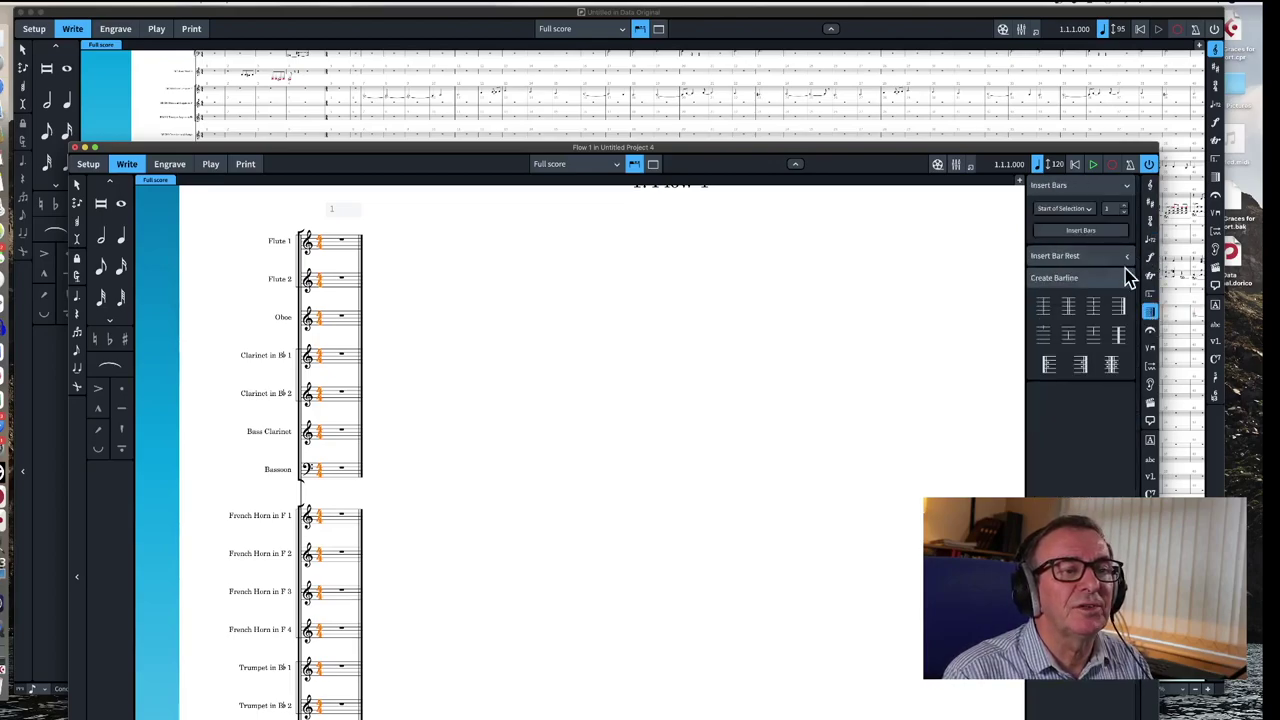
click(1109, 208)
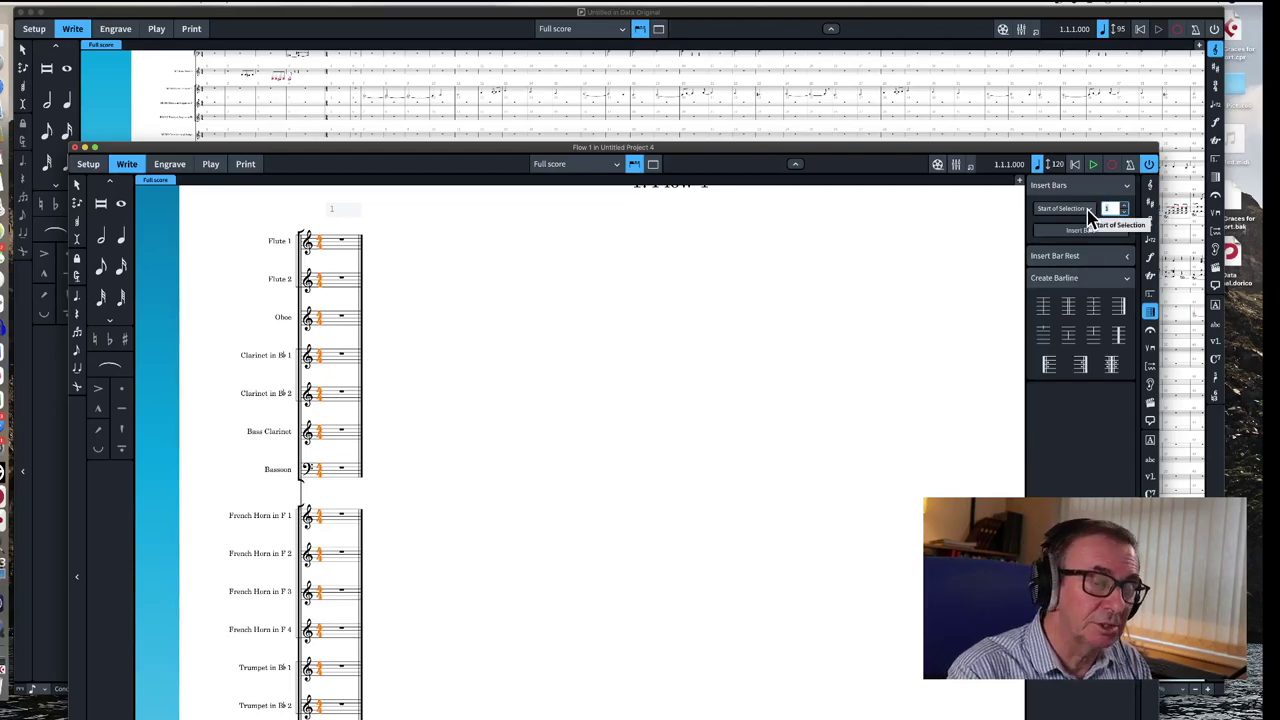
text(210)
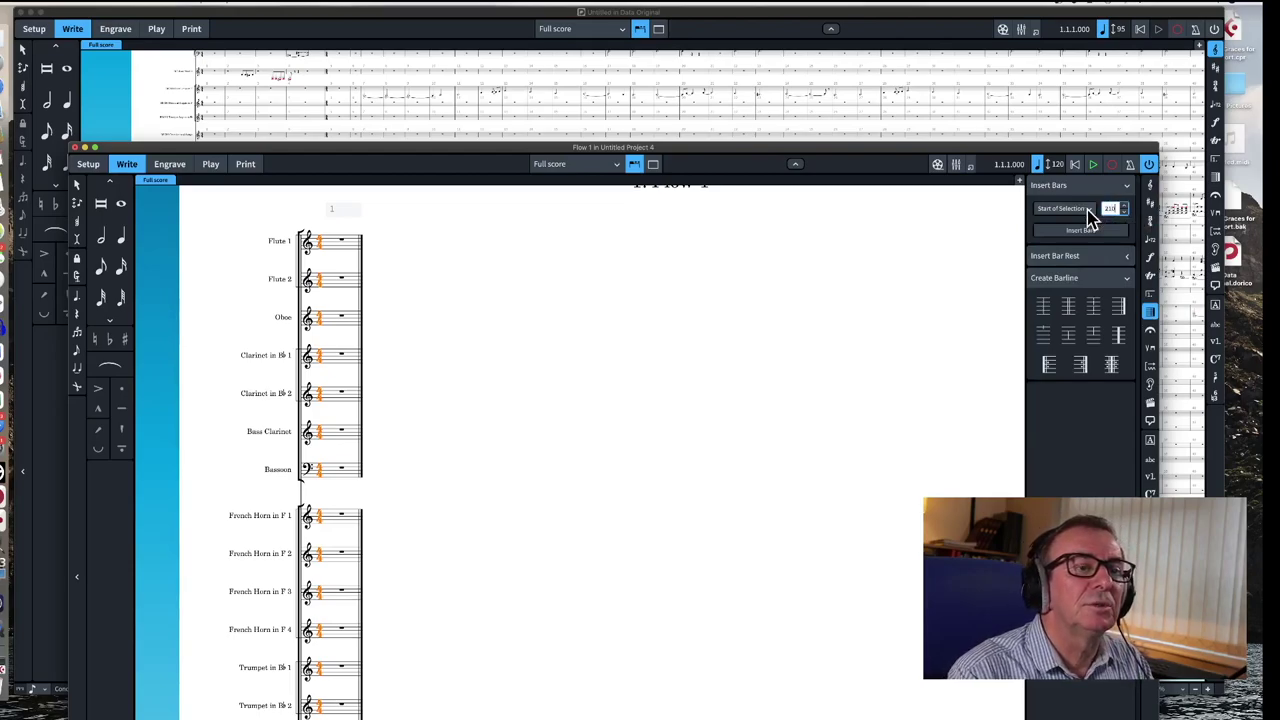
click(1094, 231)
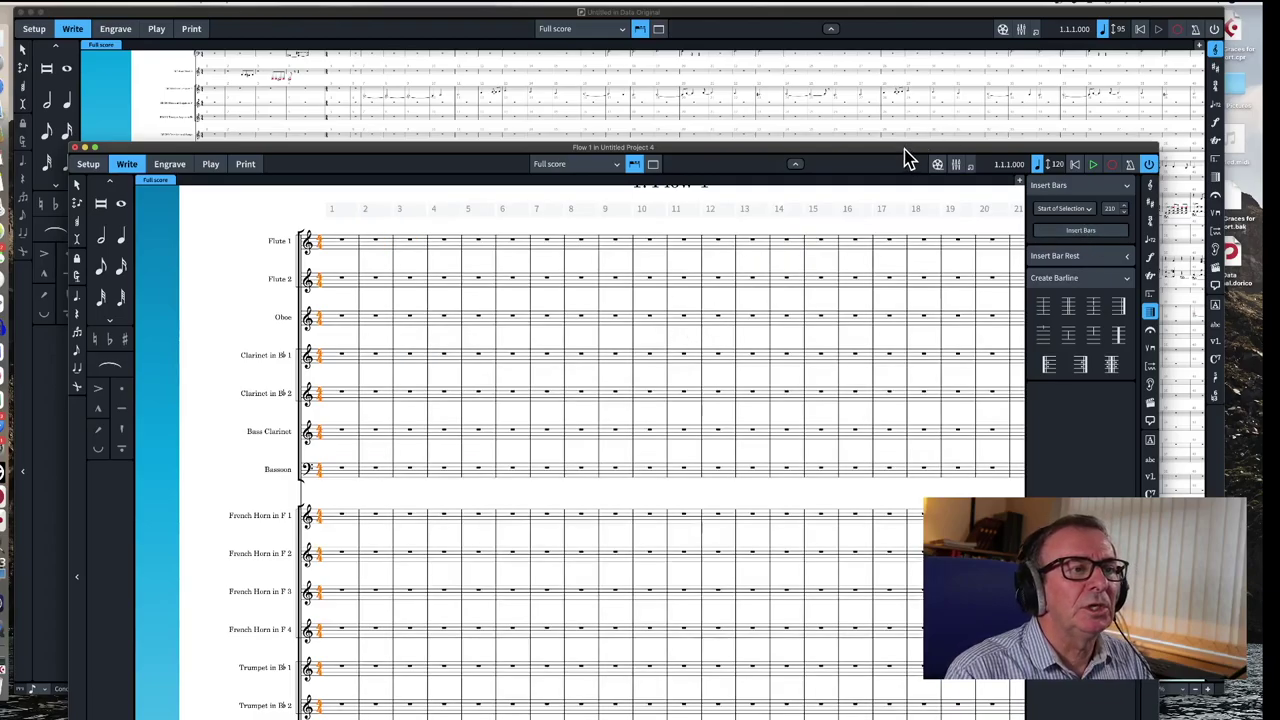
drag(908, 157, 860, 290)
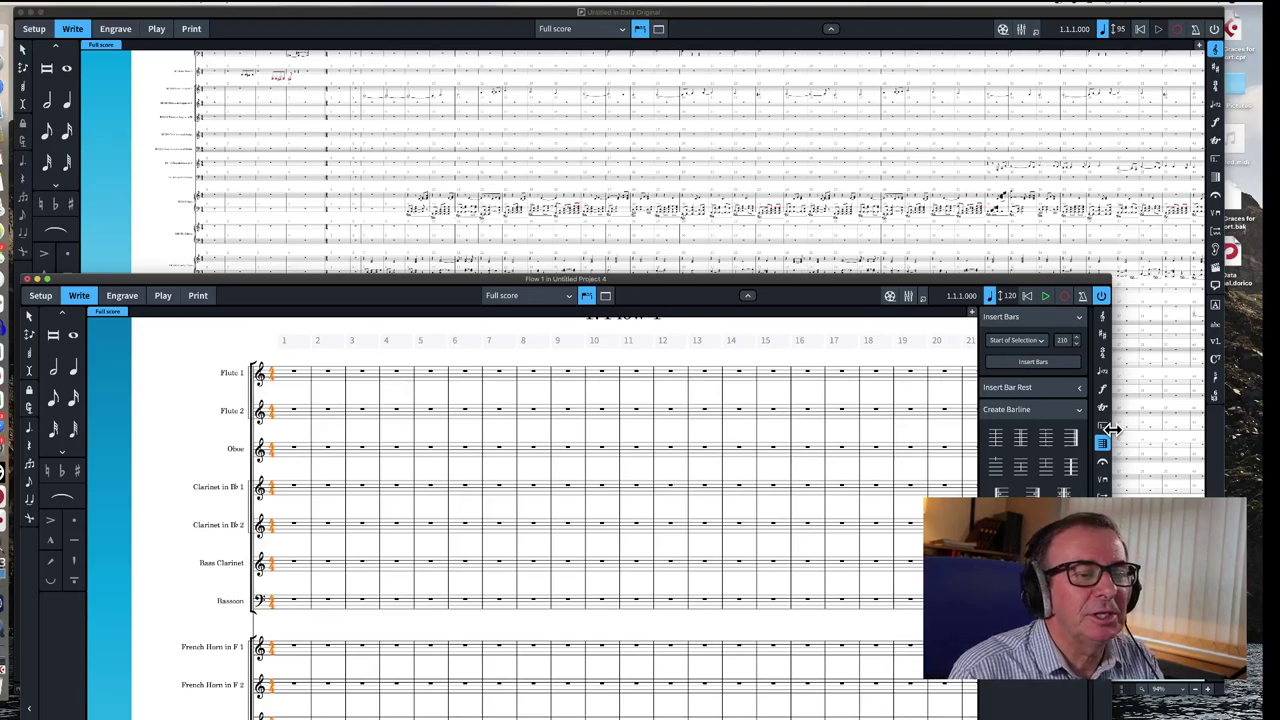
click(1103, 335)
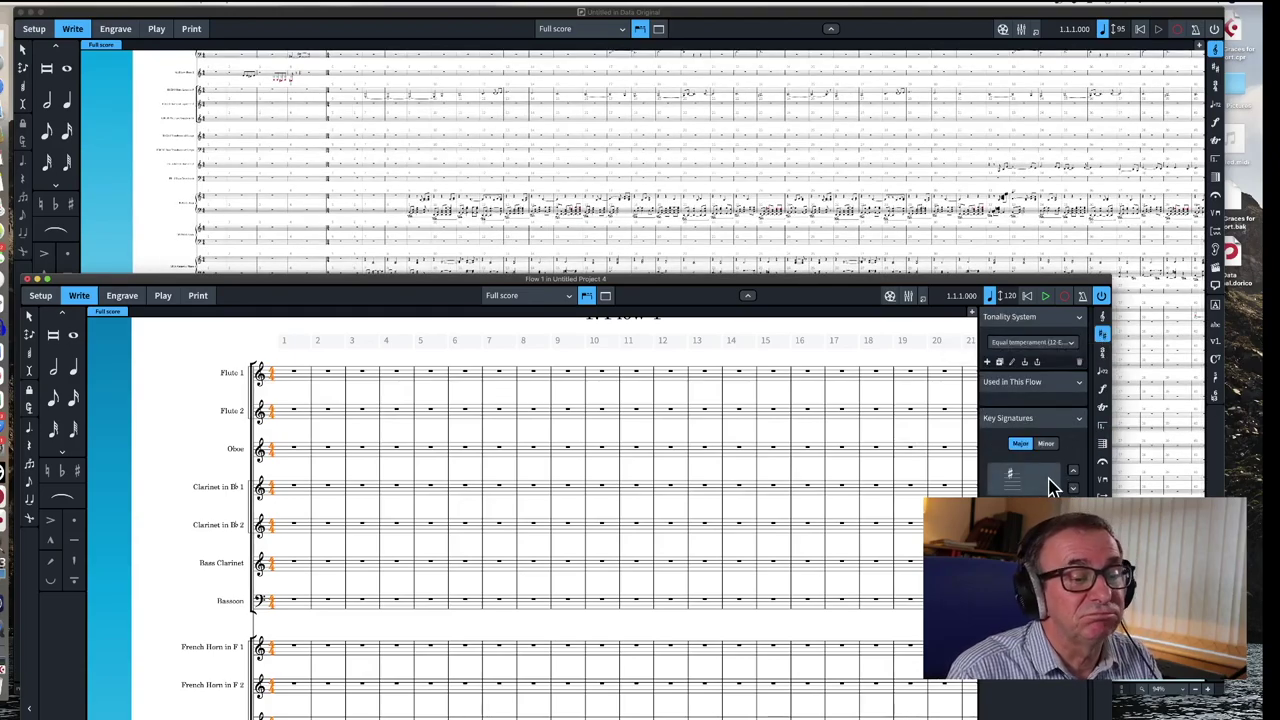
- Apply the one-sharp G major key signature at bar 1 of the new score
click(1010, 482)
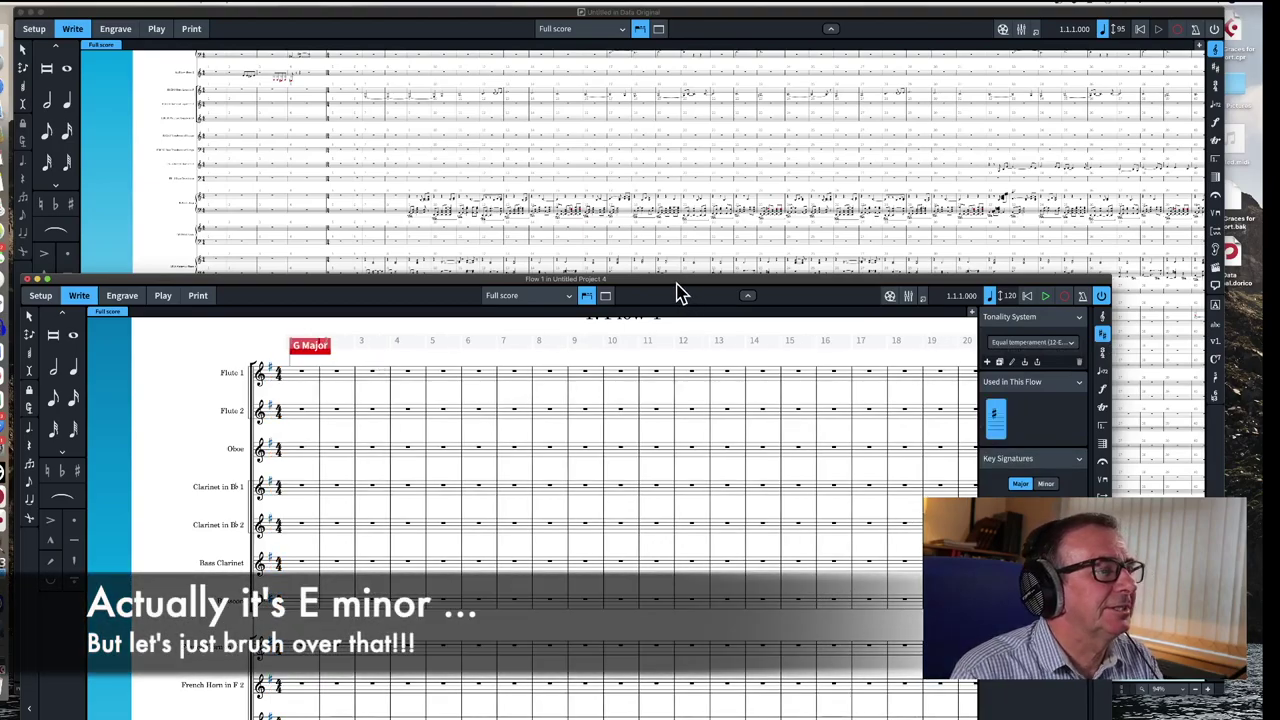
drag(676, 291, 686, 212)
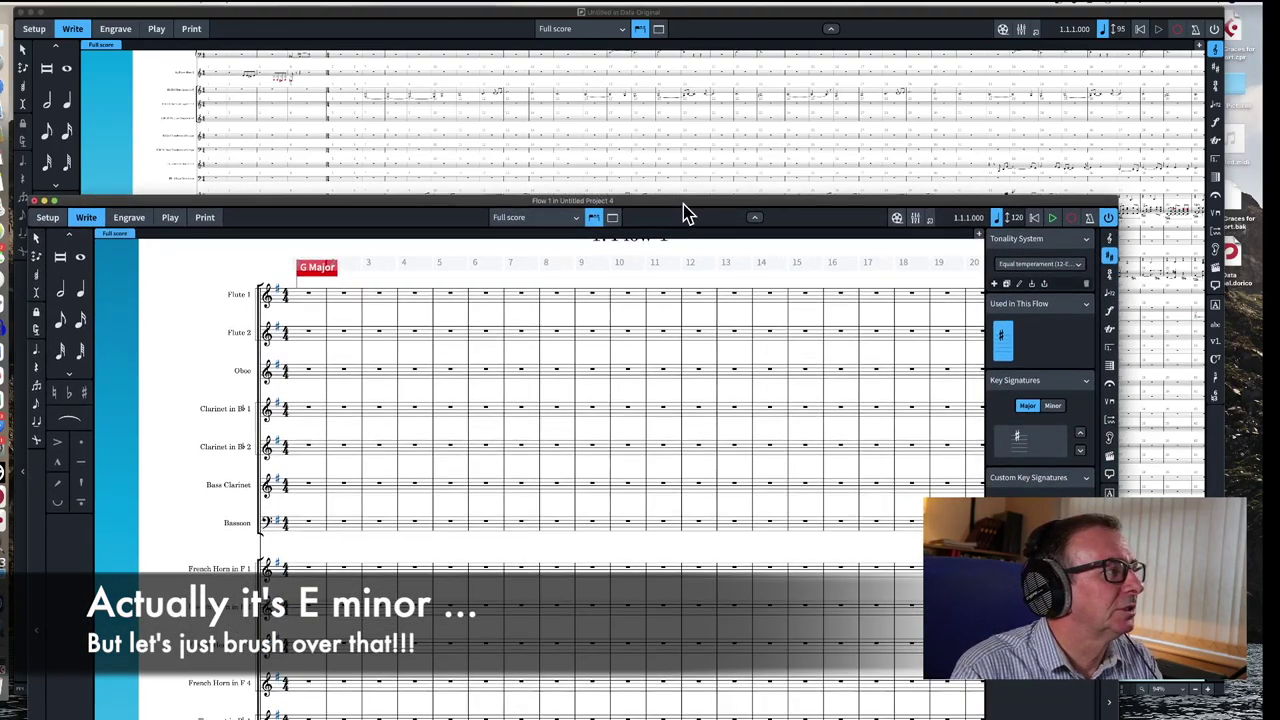
mouse_move(683, 204)
mouse_down()
mouse_move(676, 292)
mouse_move(700, 234)
mouse_move(689, 214)
mouse_up()
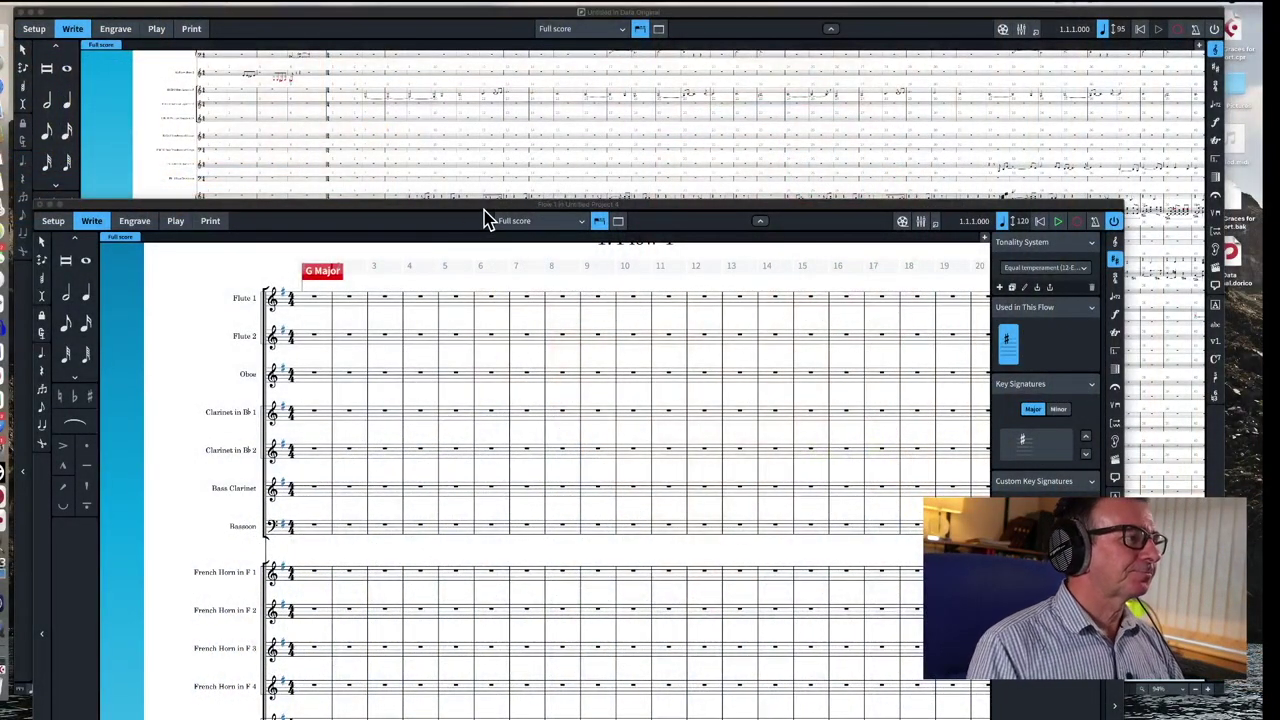
- Reposition and resize the new score window, then bring the original score to the front
drag(483, 211, 567, 70)
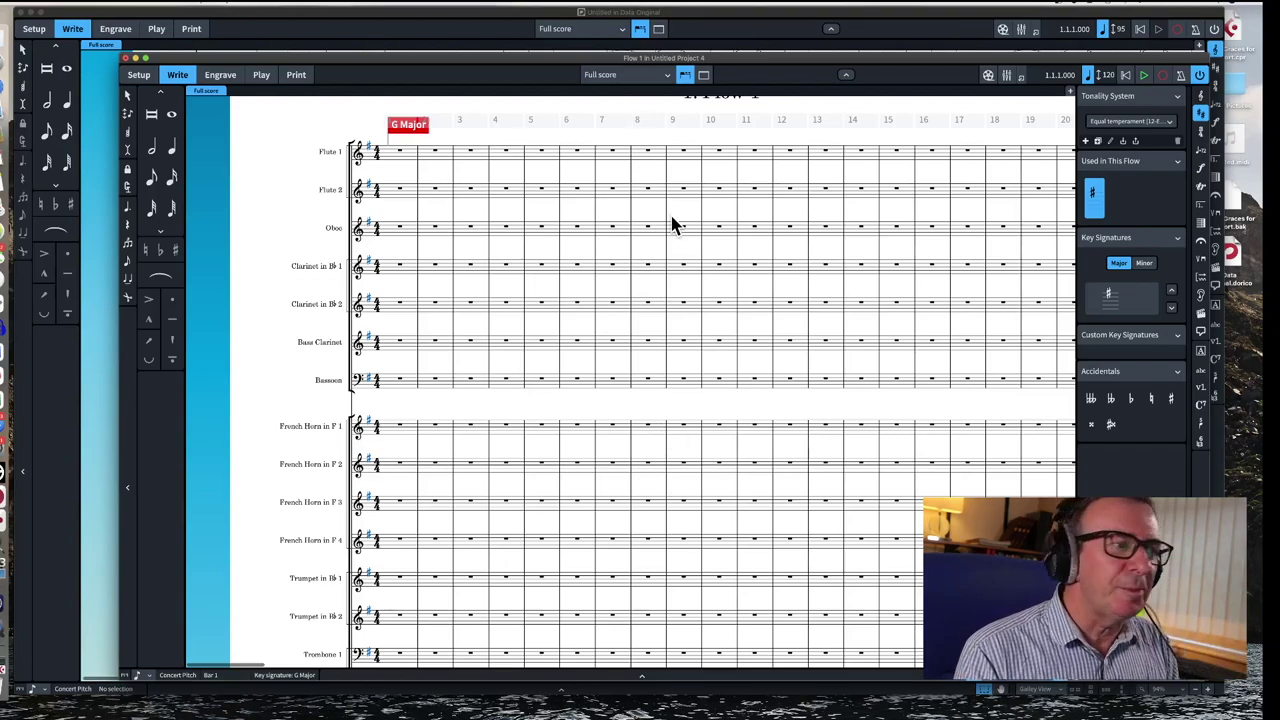
scroll(672, 225, right, 5)
scroll(672, 225, left, 6)
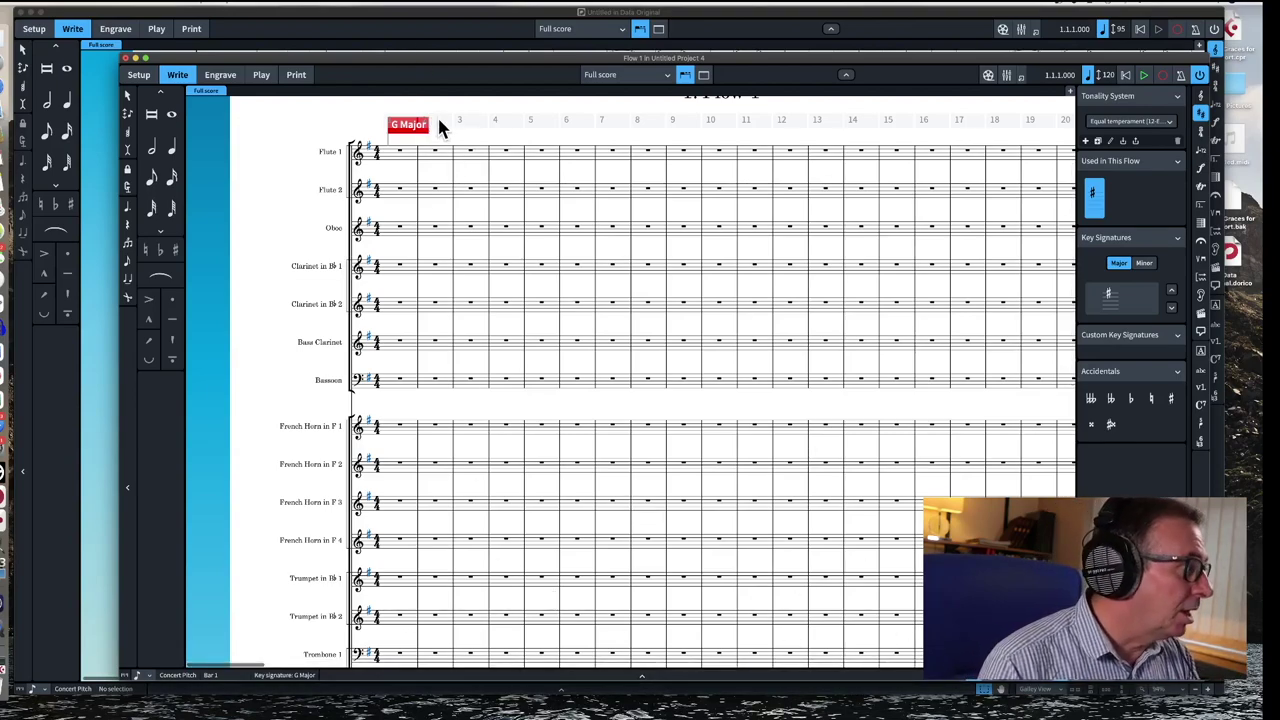
drag(423, 66, 372, 49)
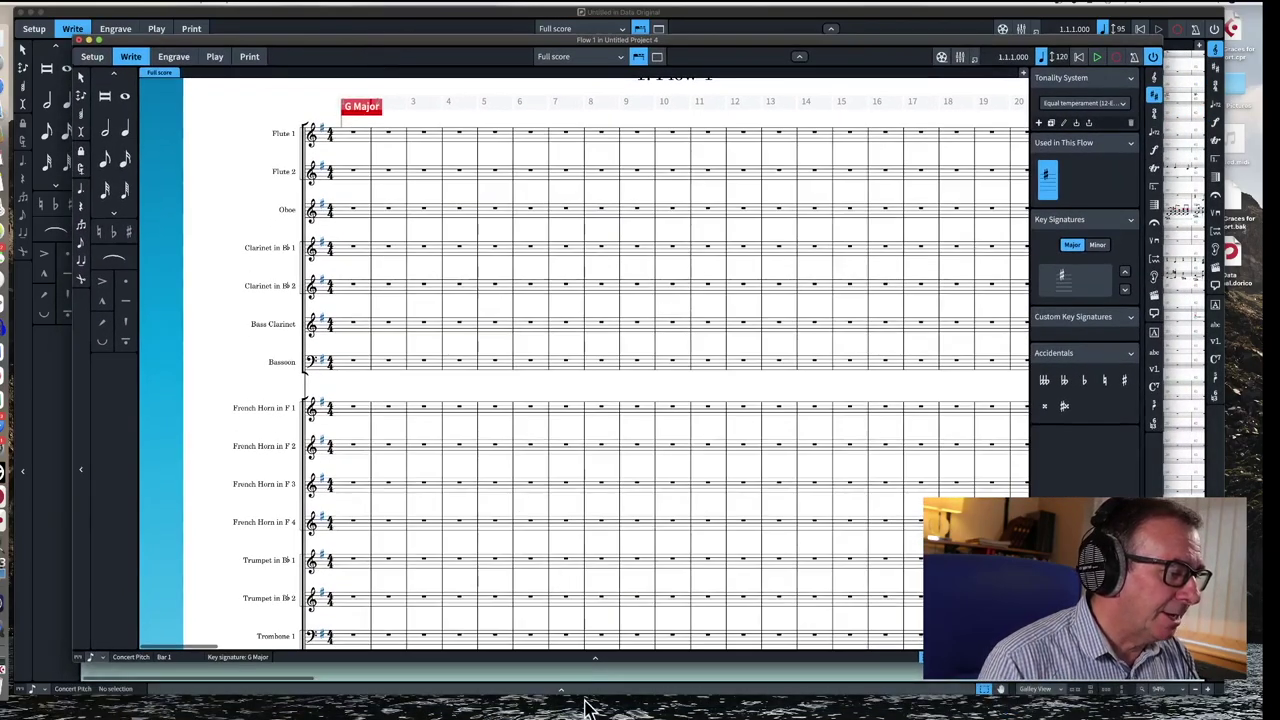
drag(585, 662, 580, 399)
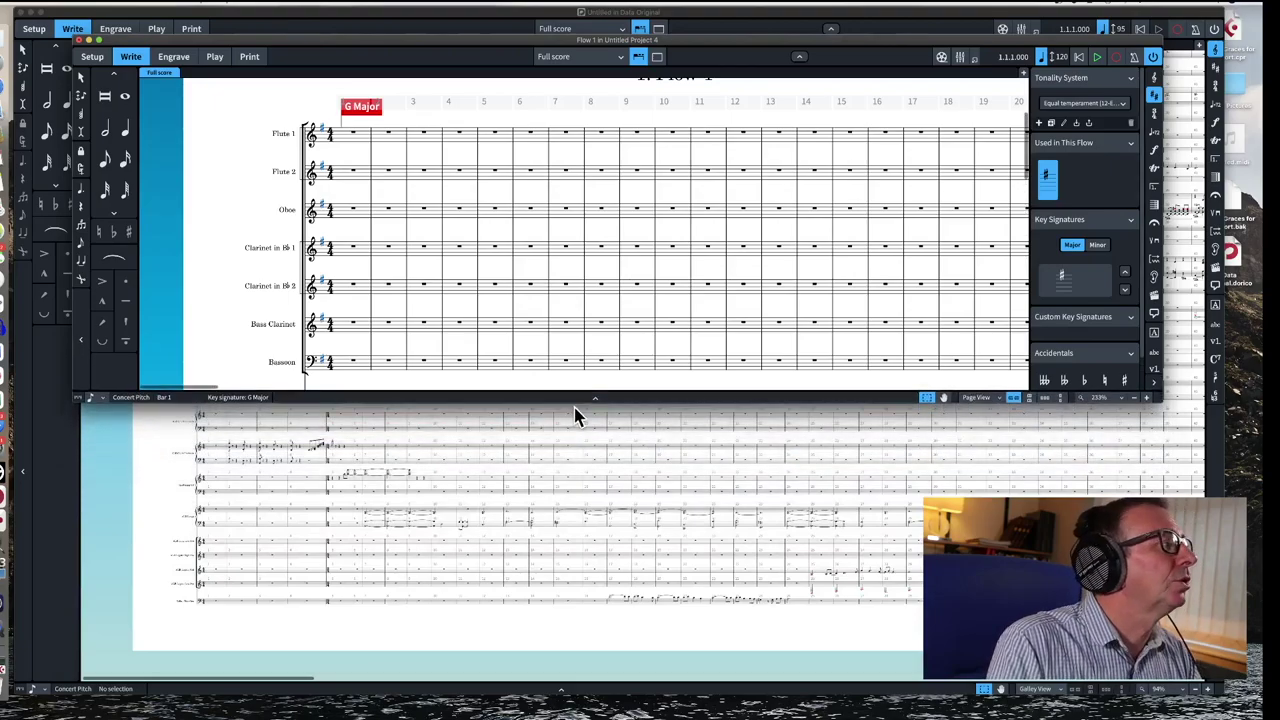
drag(545, 45, 490, 368)
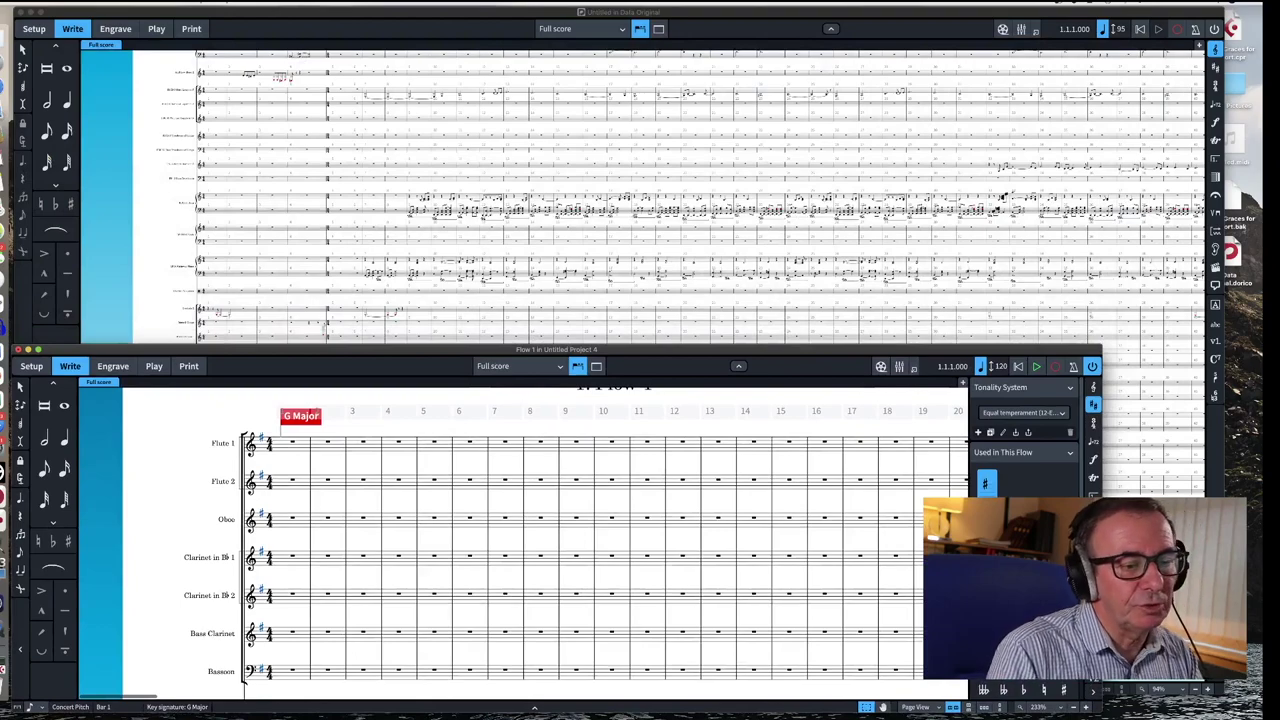
drag(1101, 600, 1207, 600)
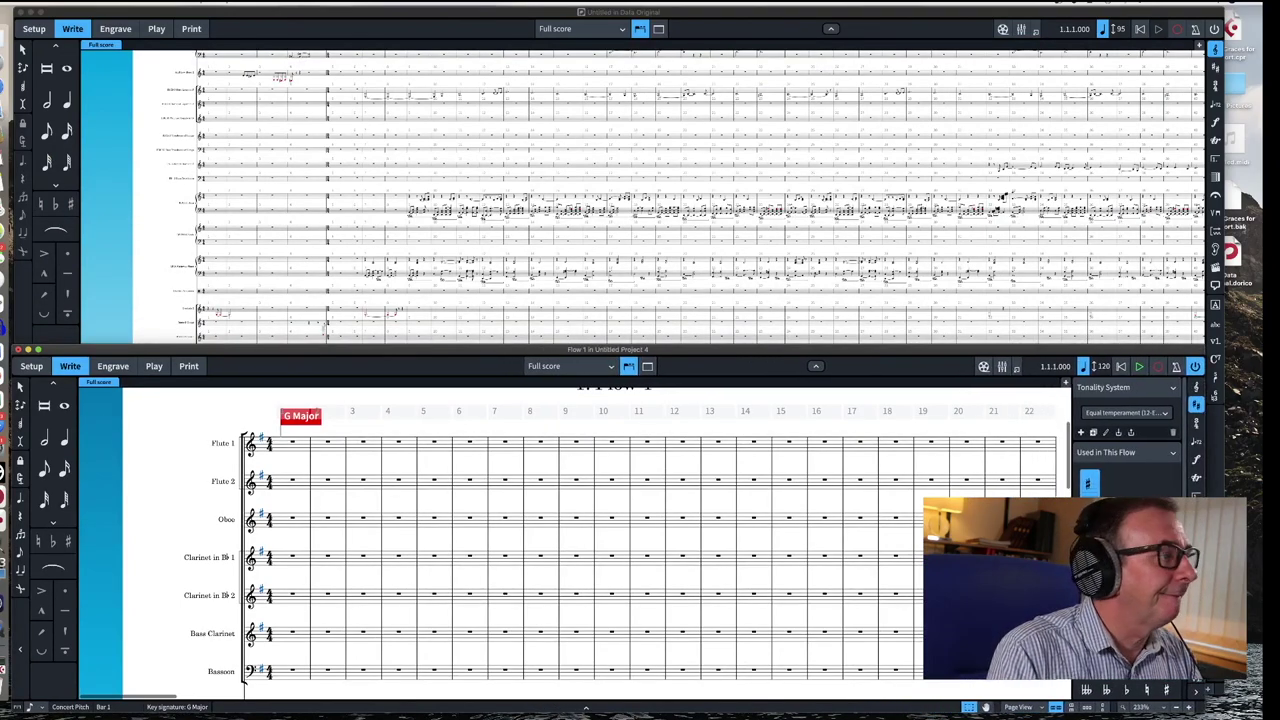
click(718, 22)
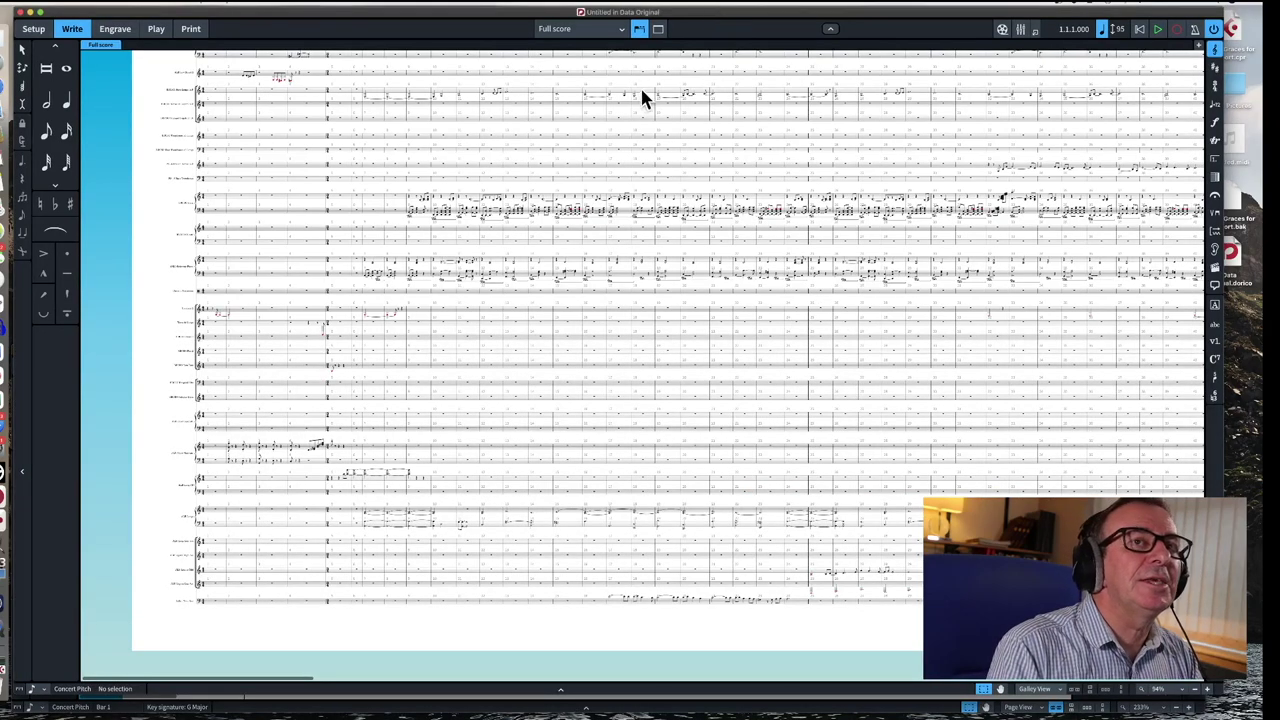
- Shorten the original score window to reveal the new project, and switch to it
drag(629, 691, 608, 360)
scroll(434, 242, up, 6)
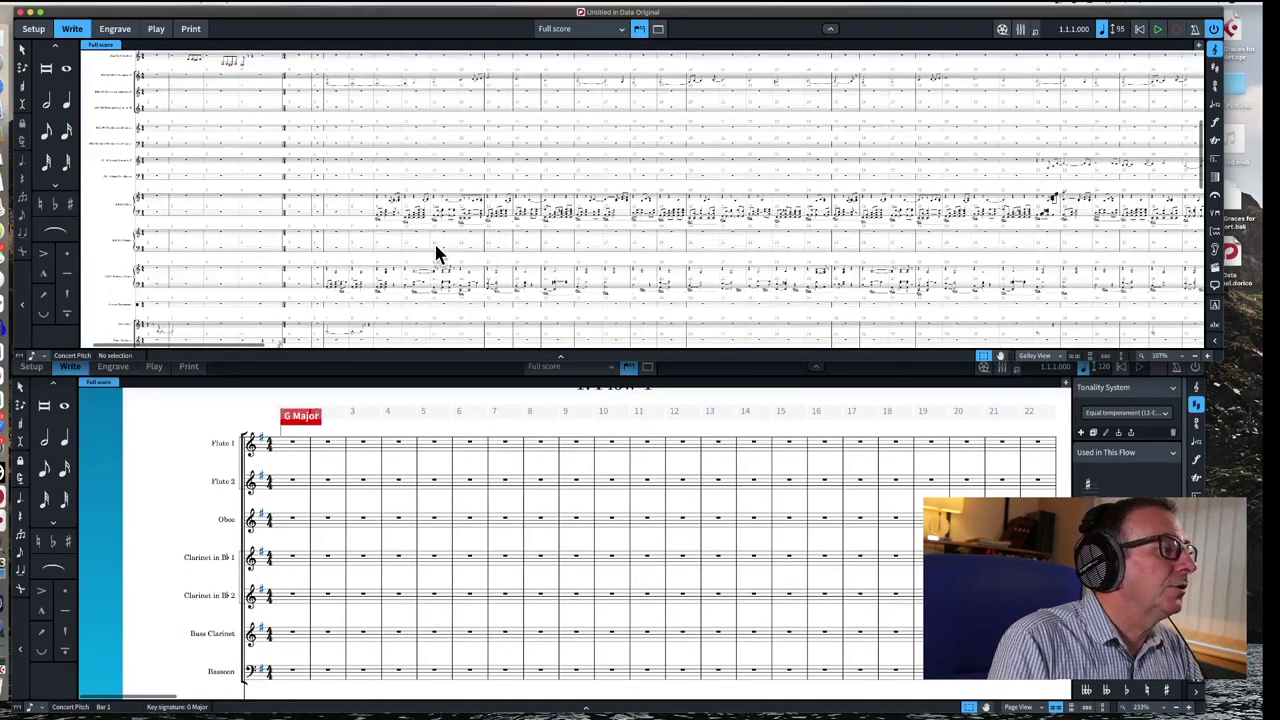
scroll(434, 243, left, 10)
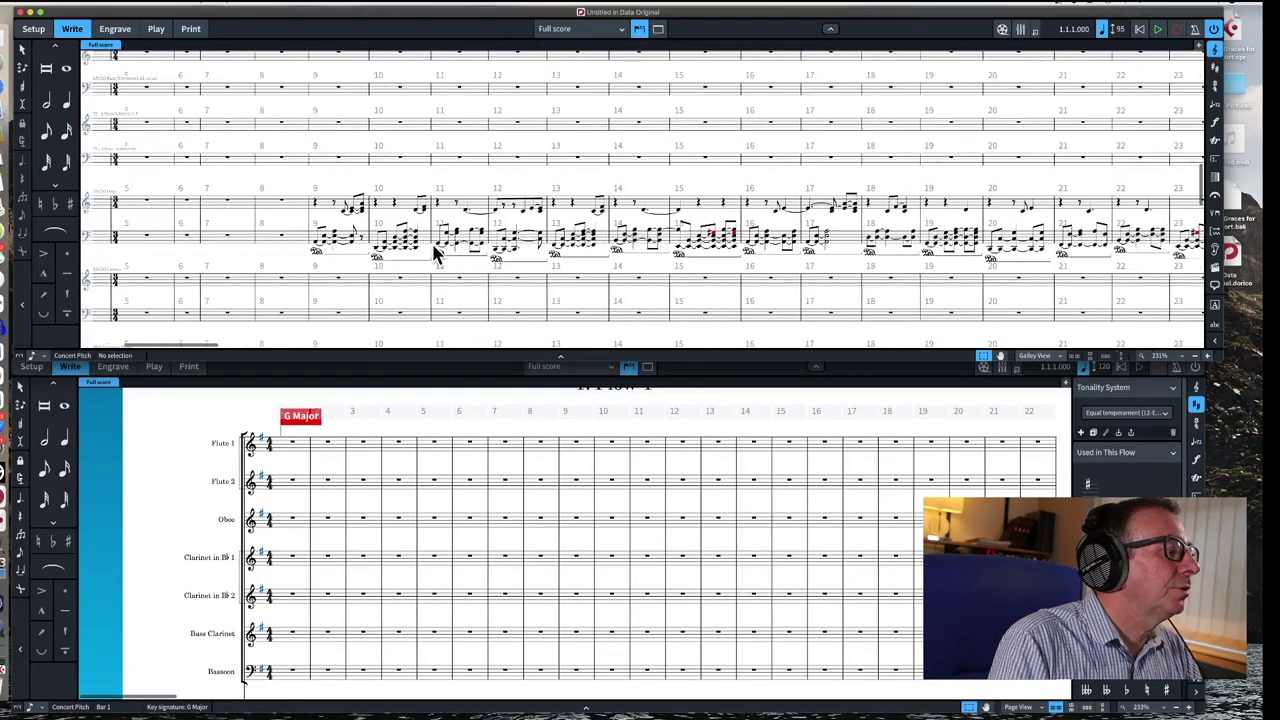
click(426, 539)
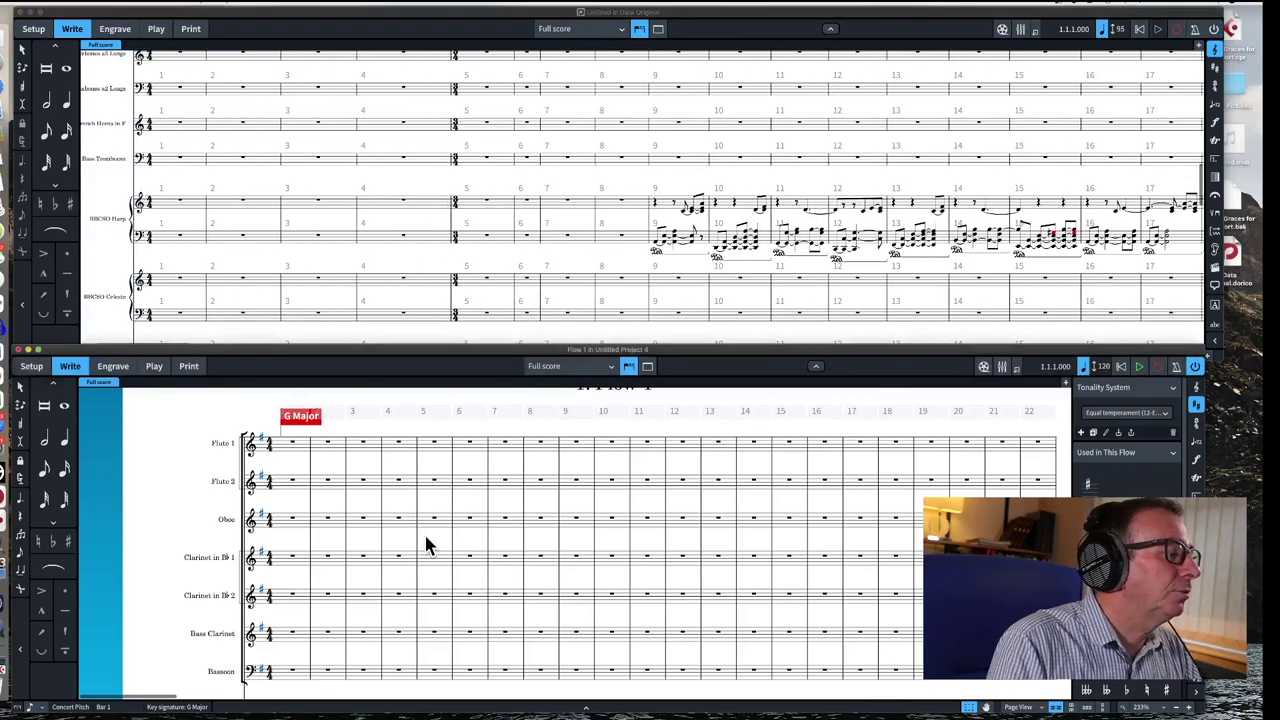
scroll(424, 545, down, 3)
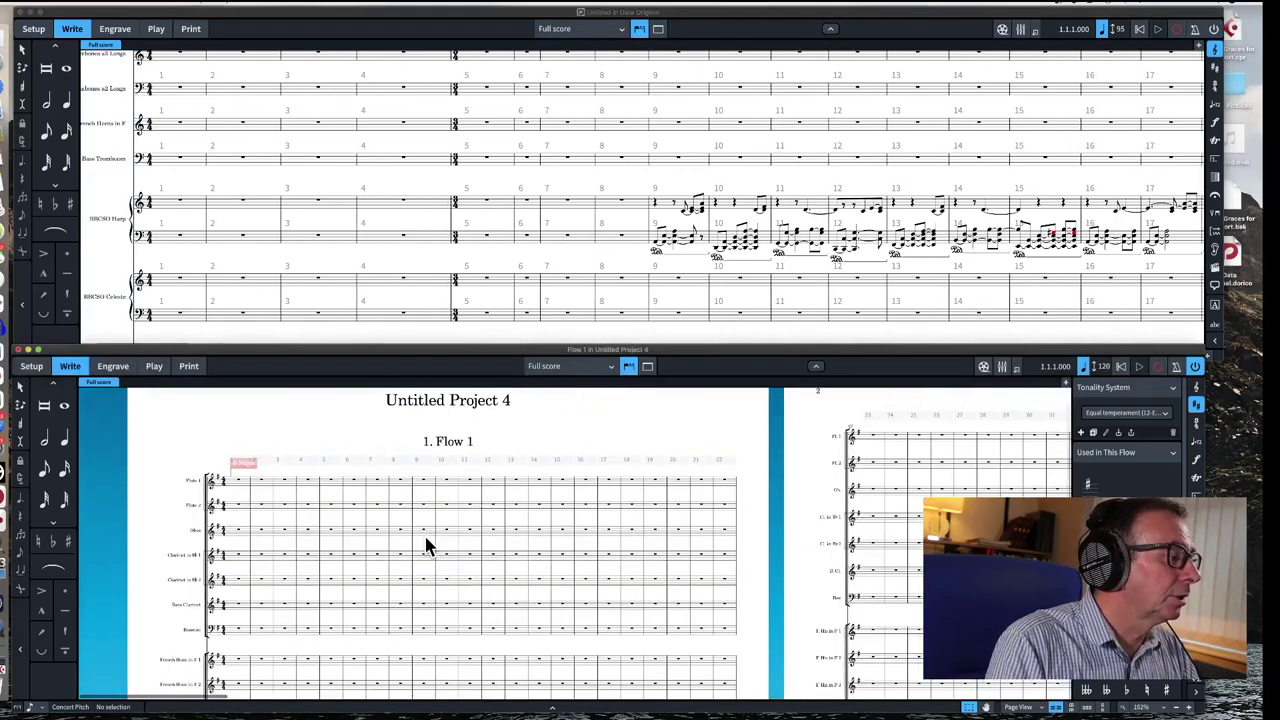
scroll(424, 543, up, 3)
scroll(424, 543, down, 3)
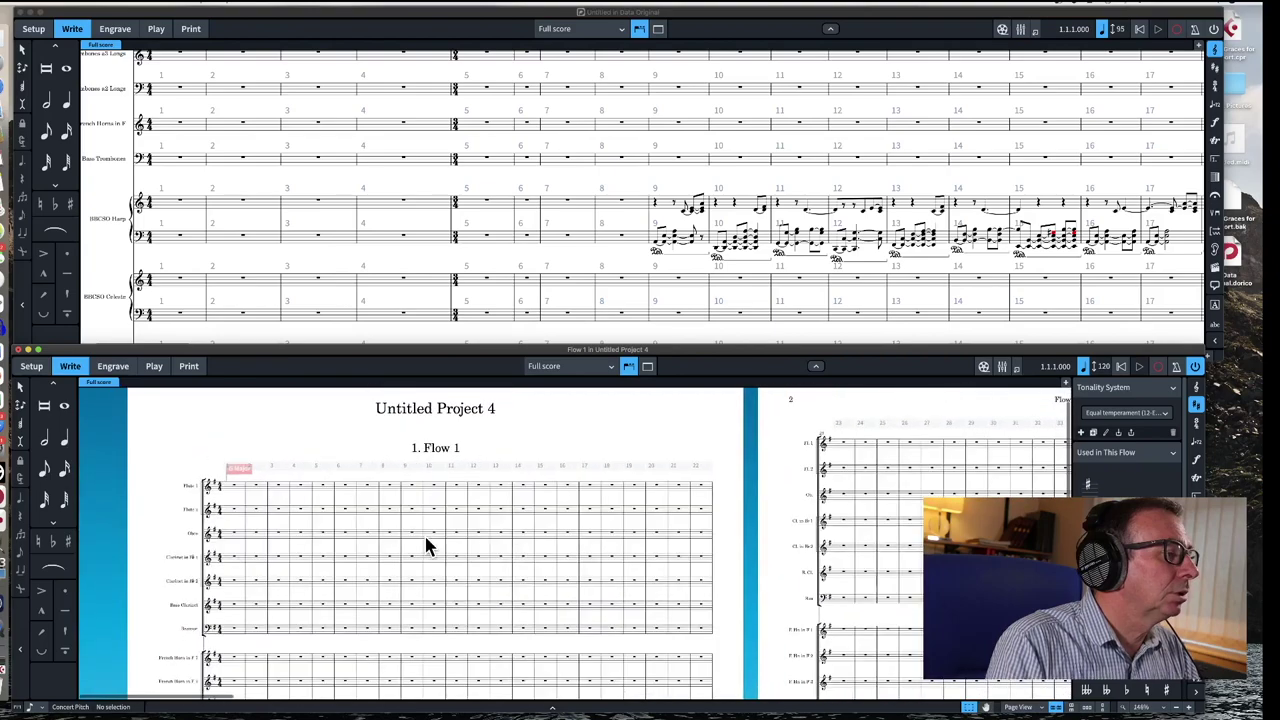
- Play back the new score and show it as one continuous galley strip
key(space)
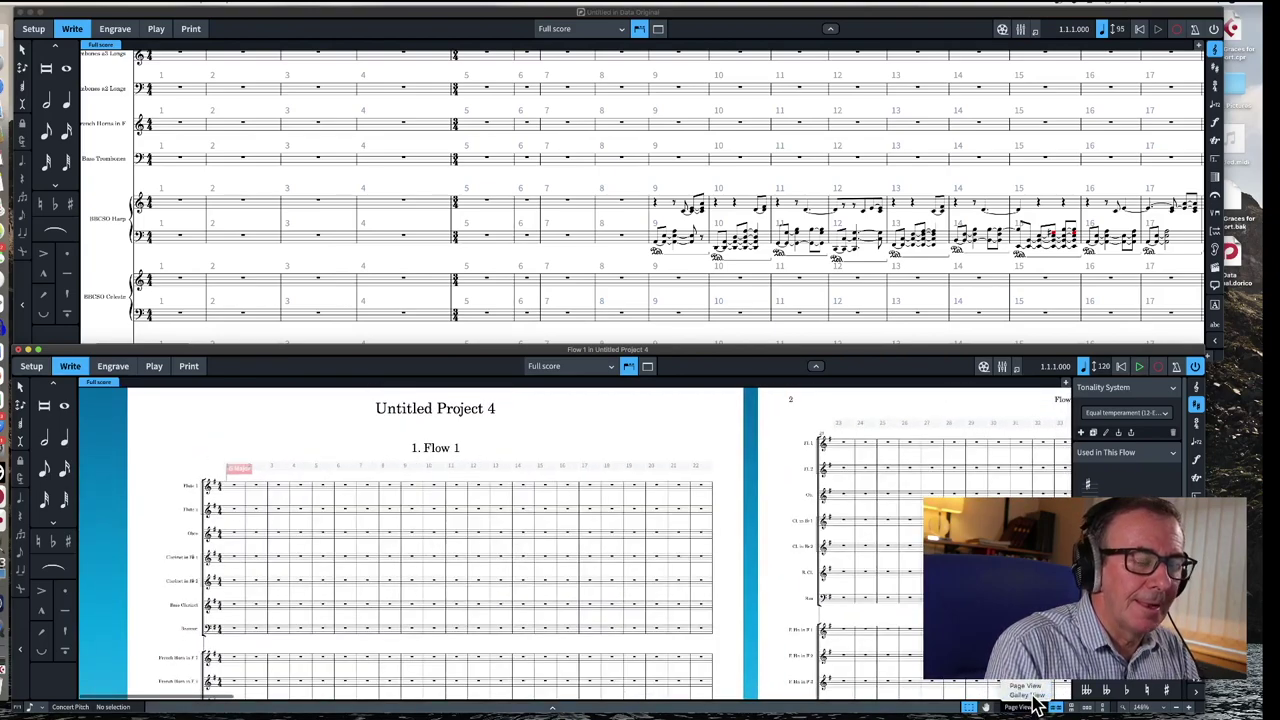
click(1035, 702)
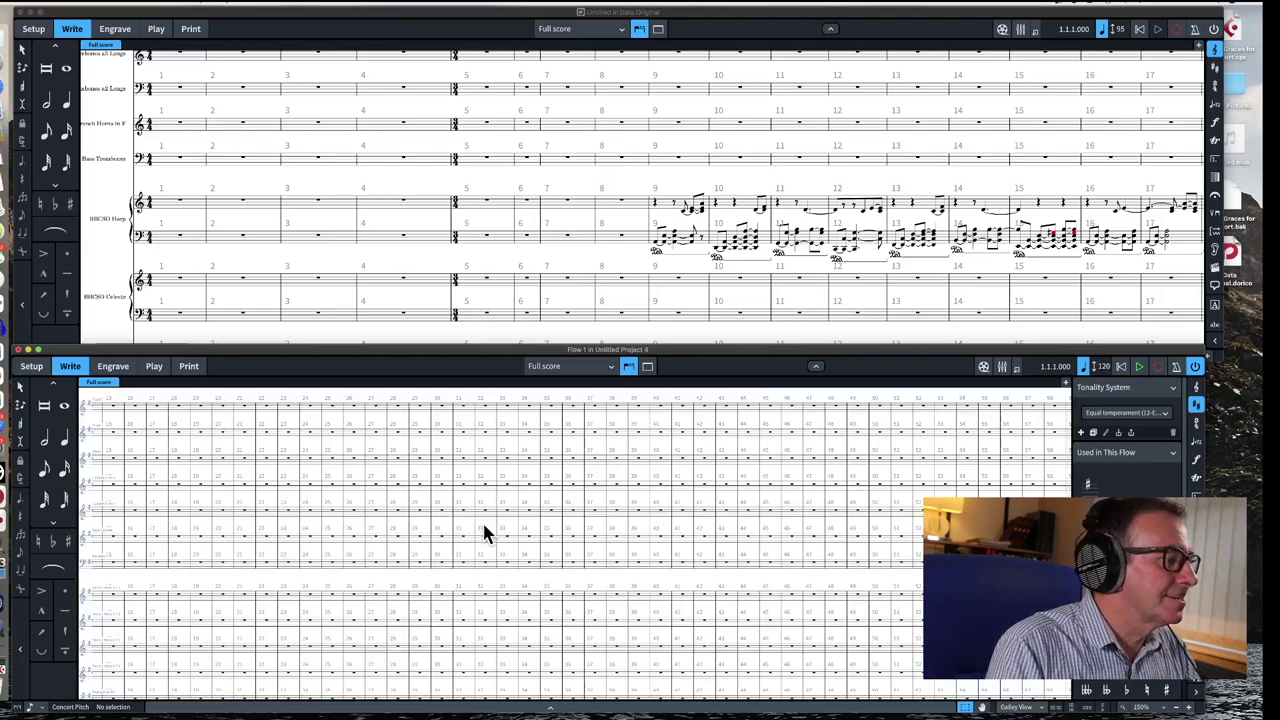
scroll(421, 508, left, 15)
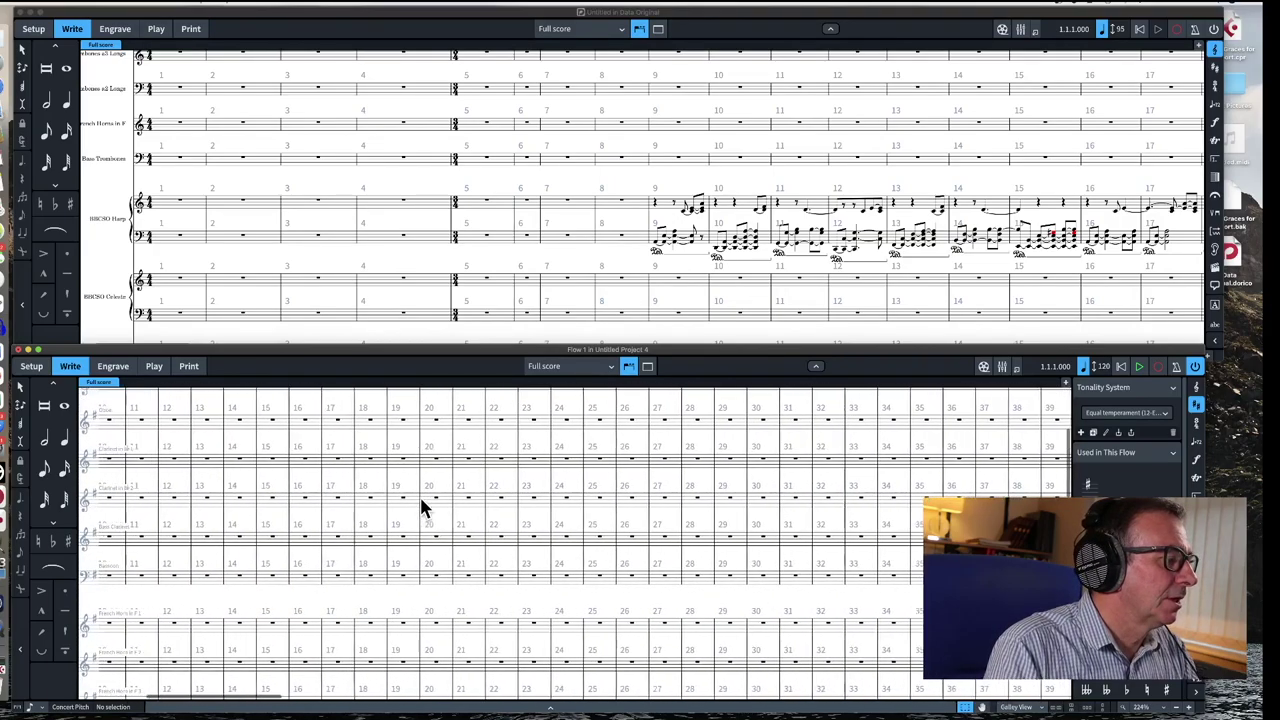
scroll(421, 508, up, 5)
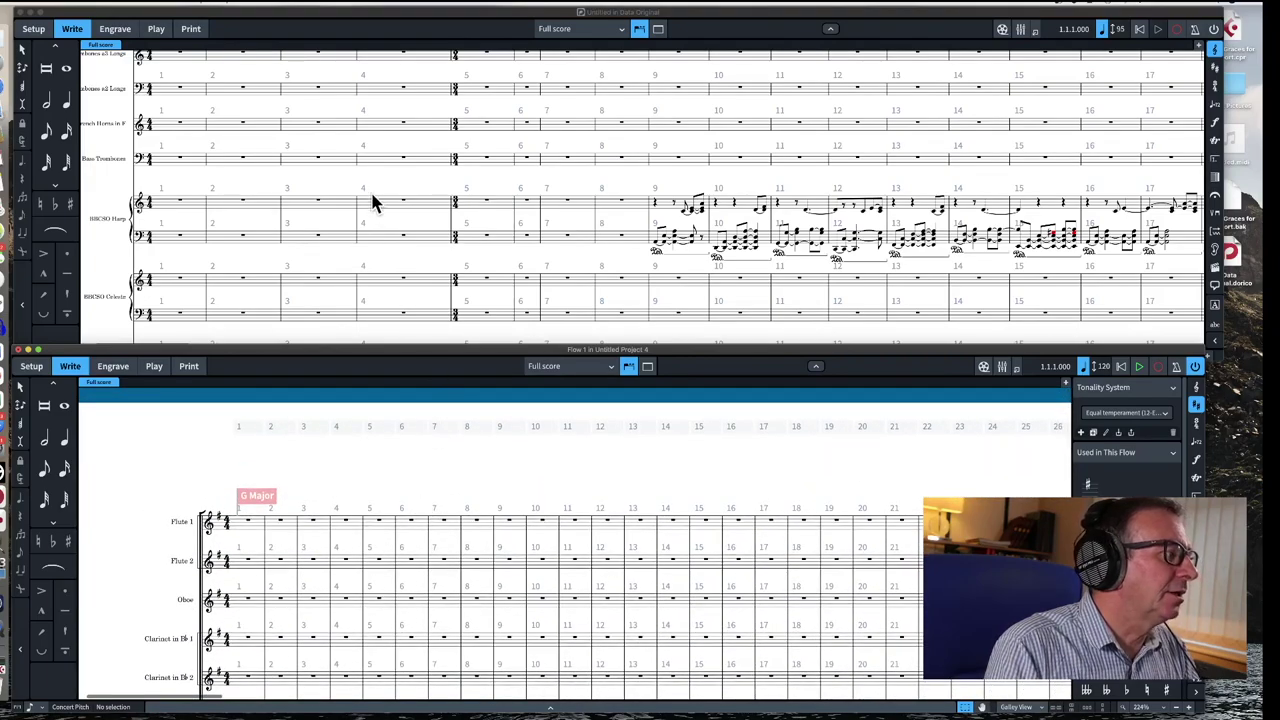
scroll(367, 195, up, 10)
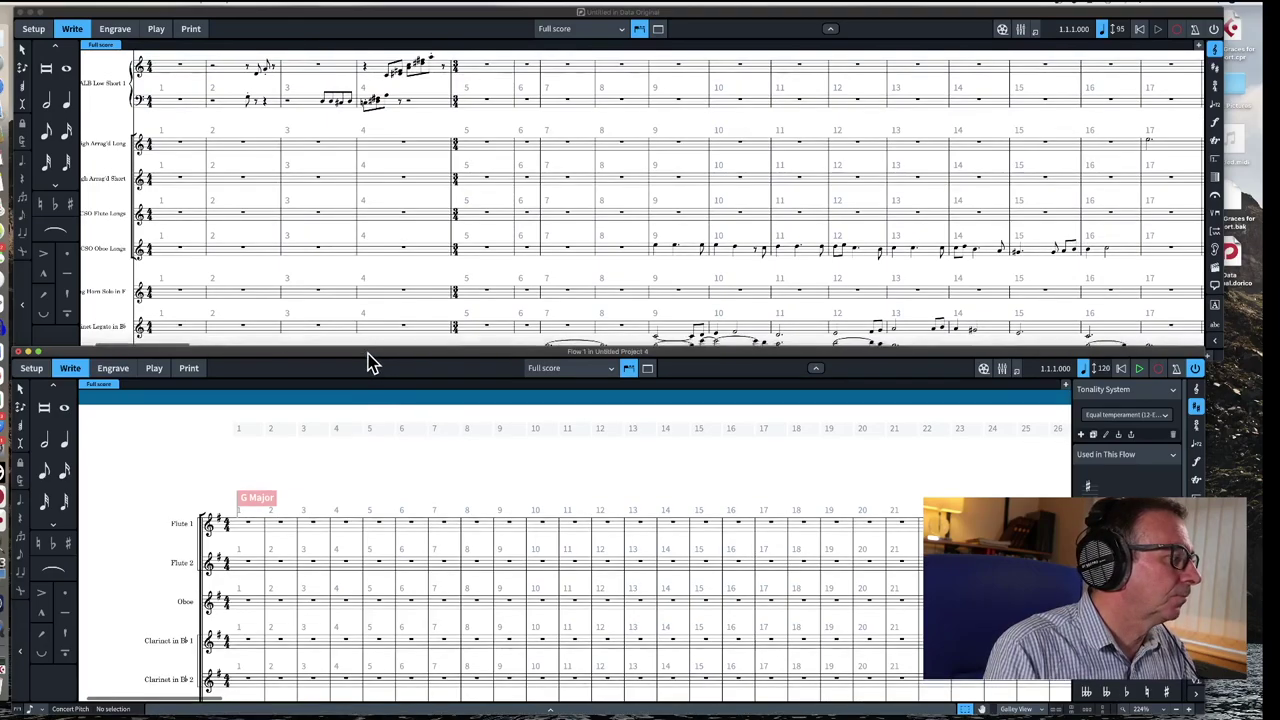
drag(366, 362, 372, 398)
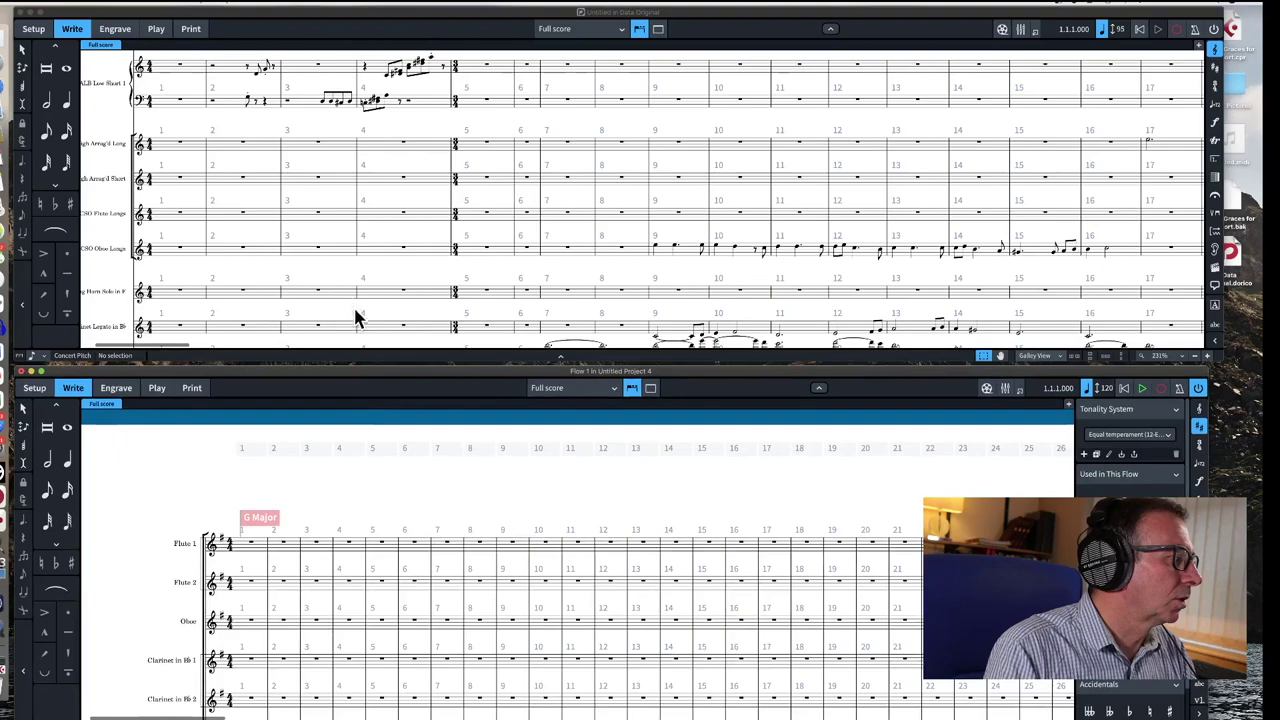
scroll(536, 579, right, 3)
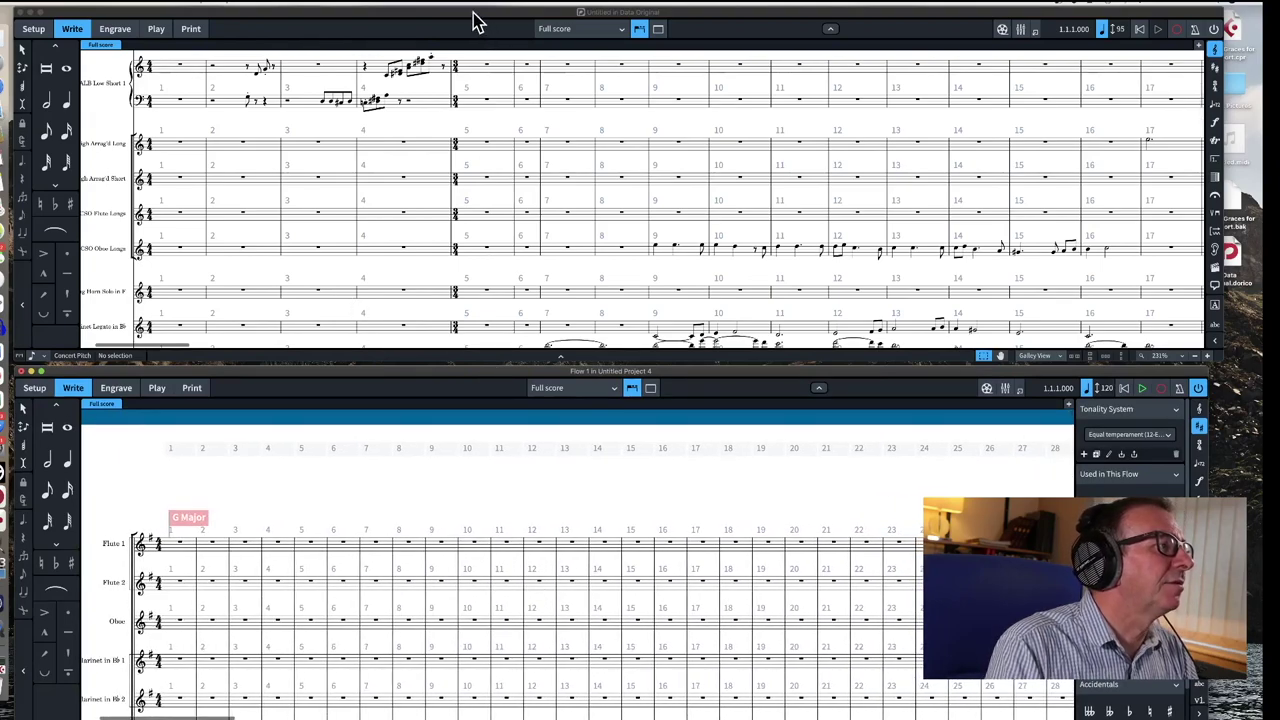
- Bring the original score forward, play it, and select its bar 5 time signature
drag(475, 22, 480, 22)
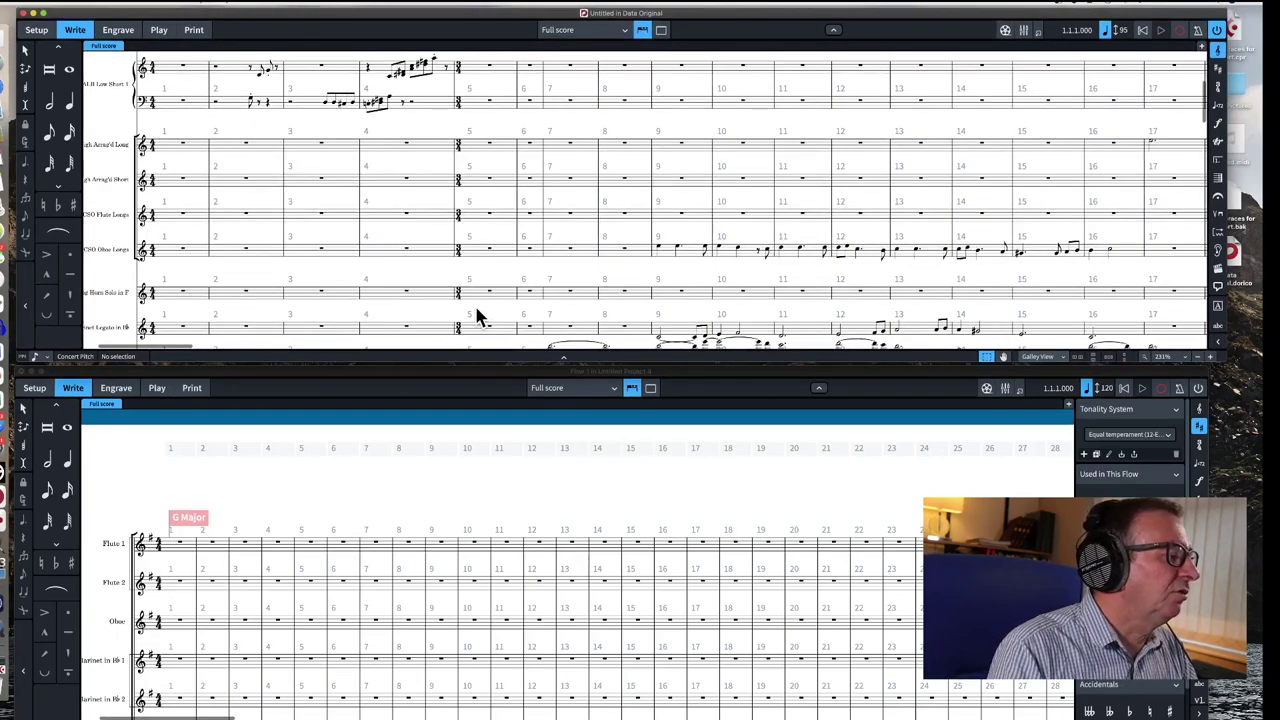
key(space)
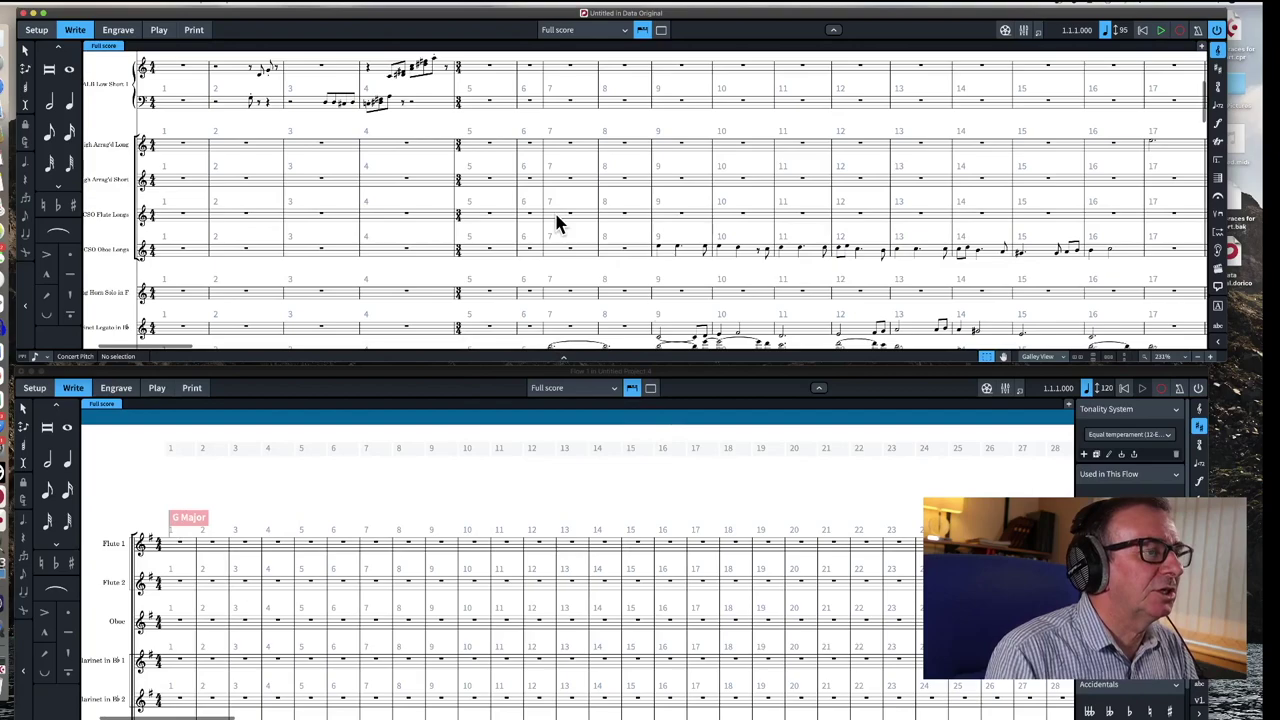
click(463, 174)
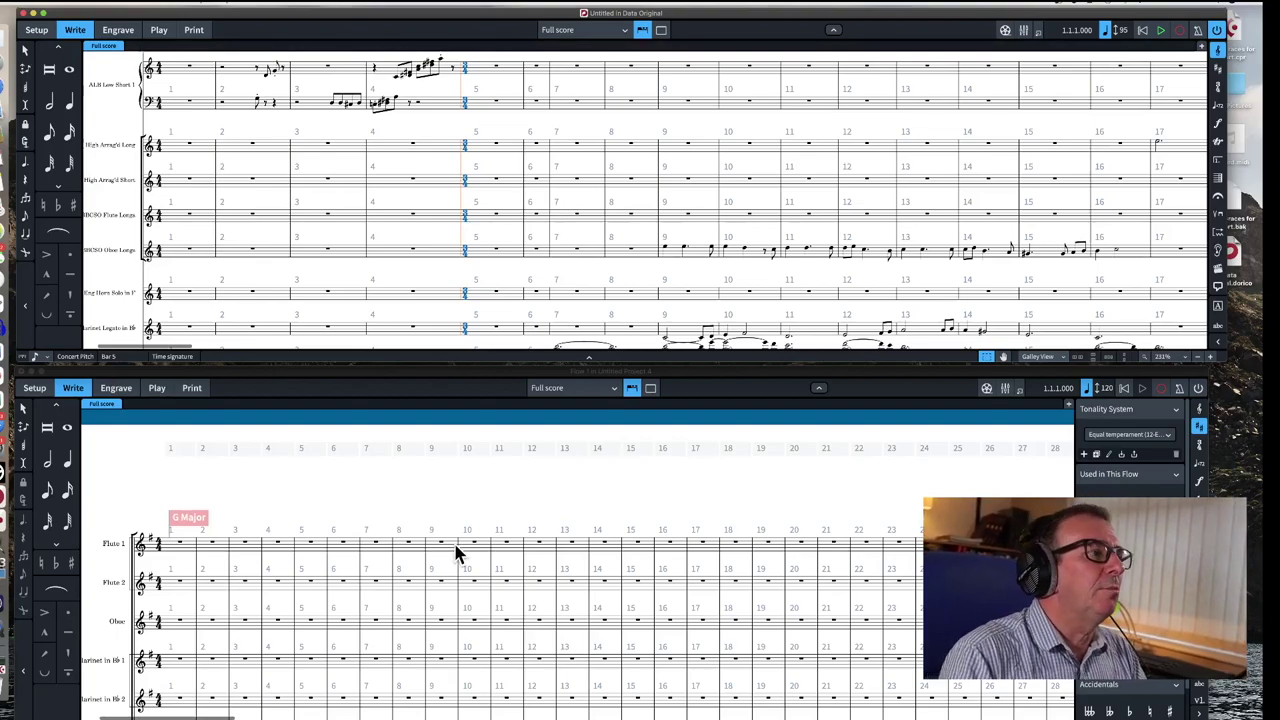
- Insert matching 4/4 time signatures in the new score, including bar 41, then stop playback
scroll(480, 200, right, 1)
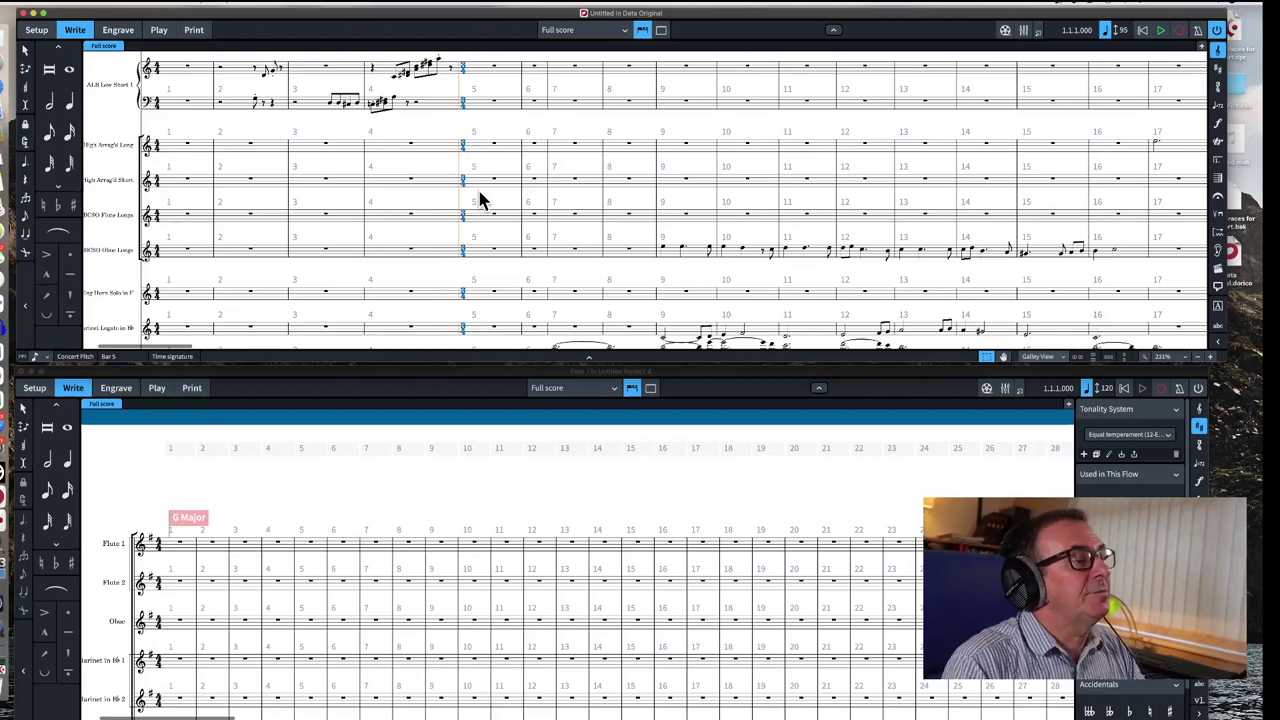
click(310, 541)
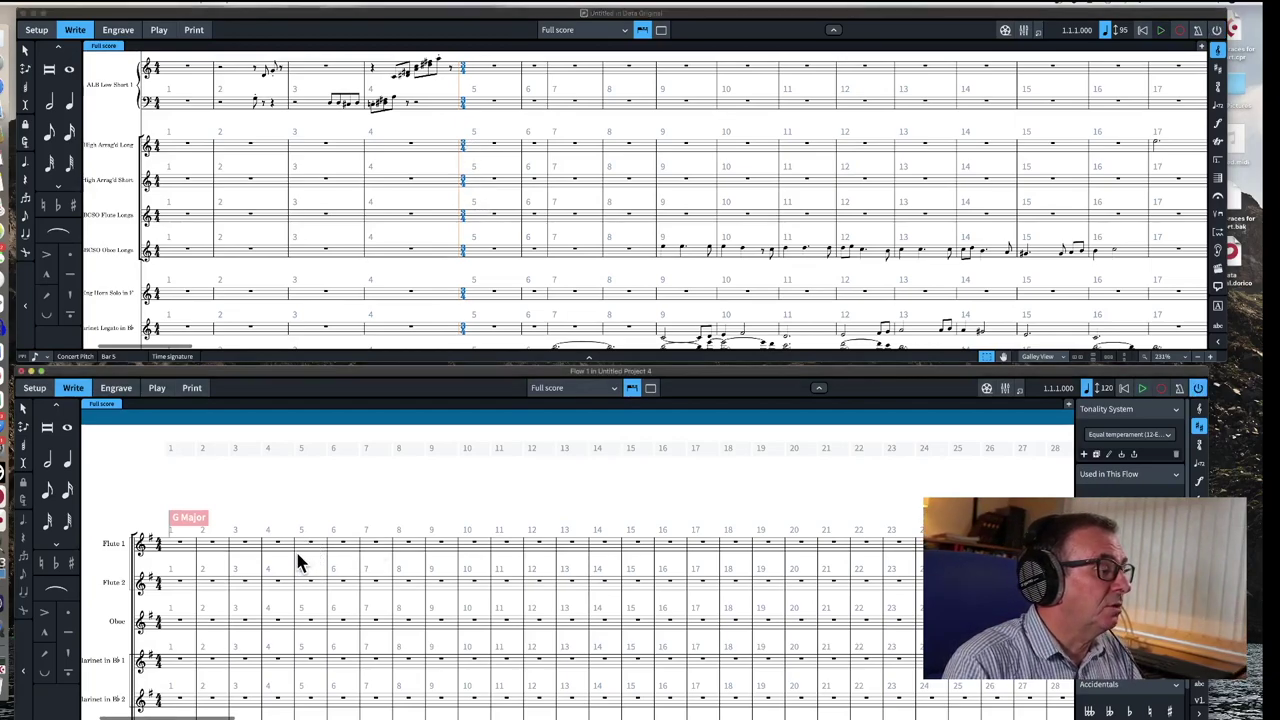
click(1200, 449)
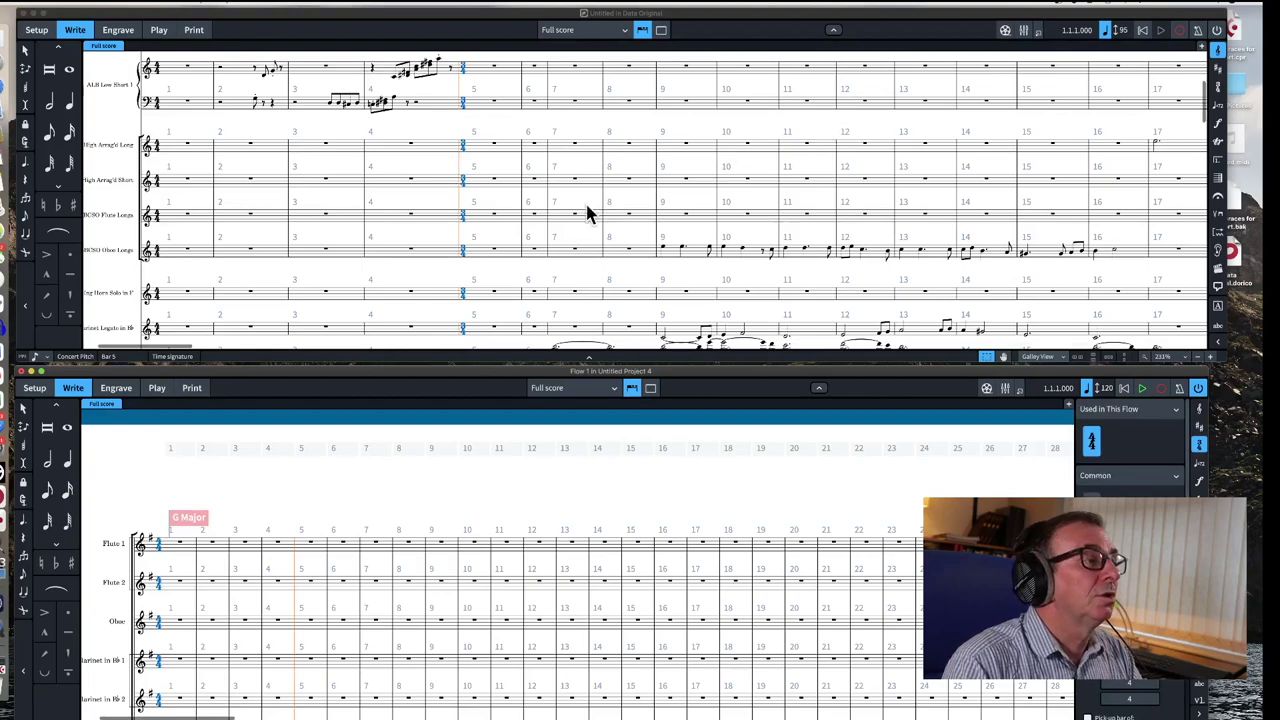
scroll(615, 217, right, 10)
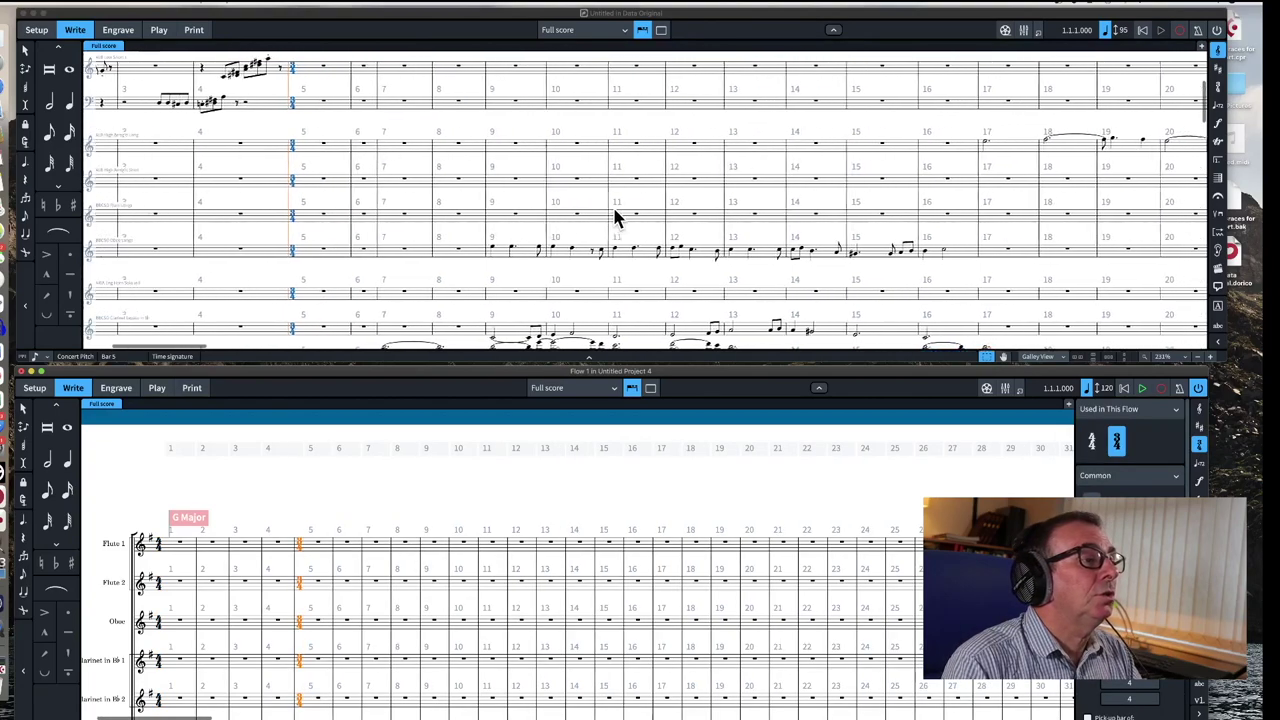
scroll(617, 217, right, 15)
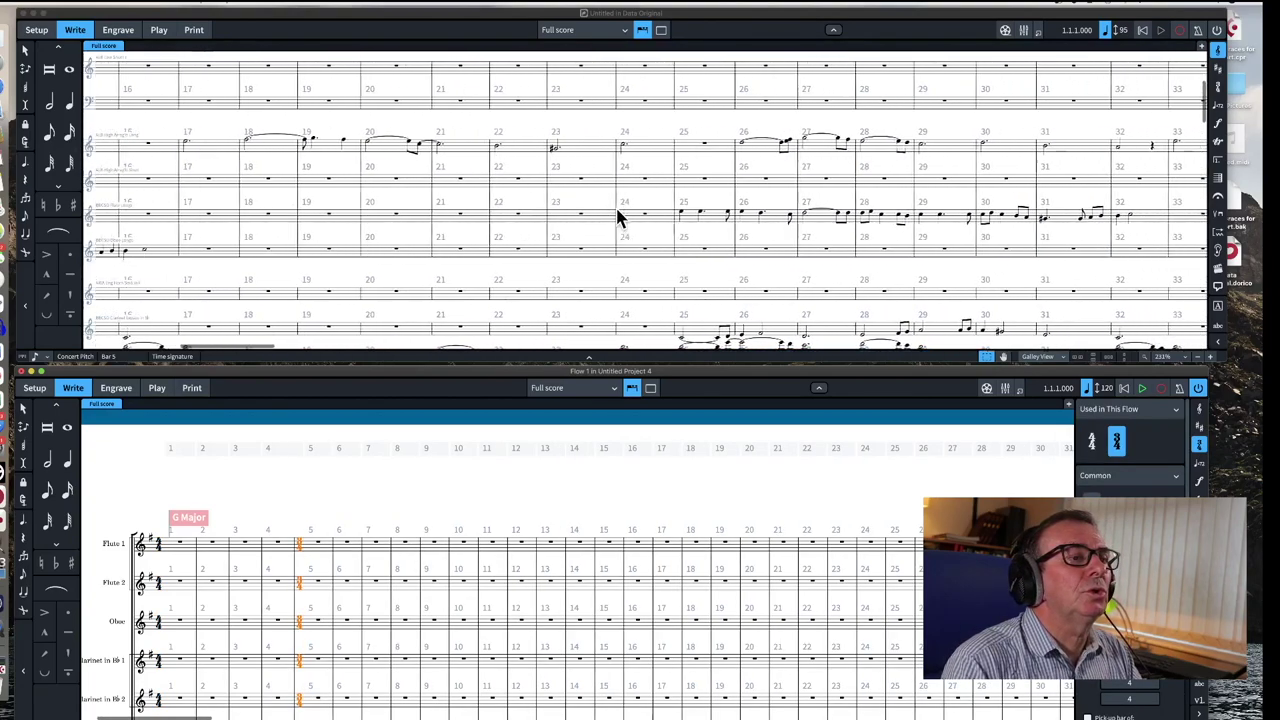
scroll(617, 217, right, 6)
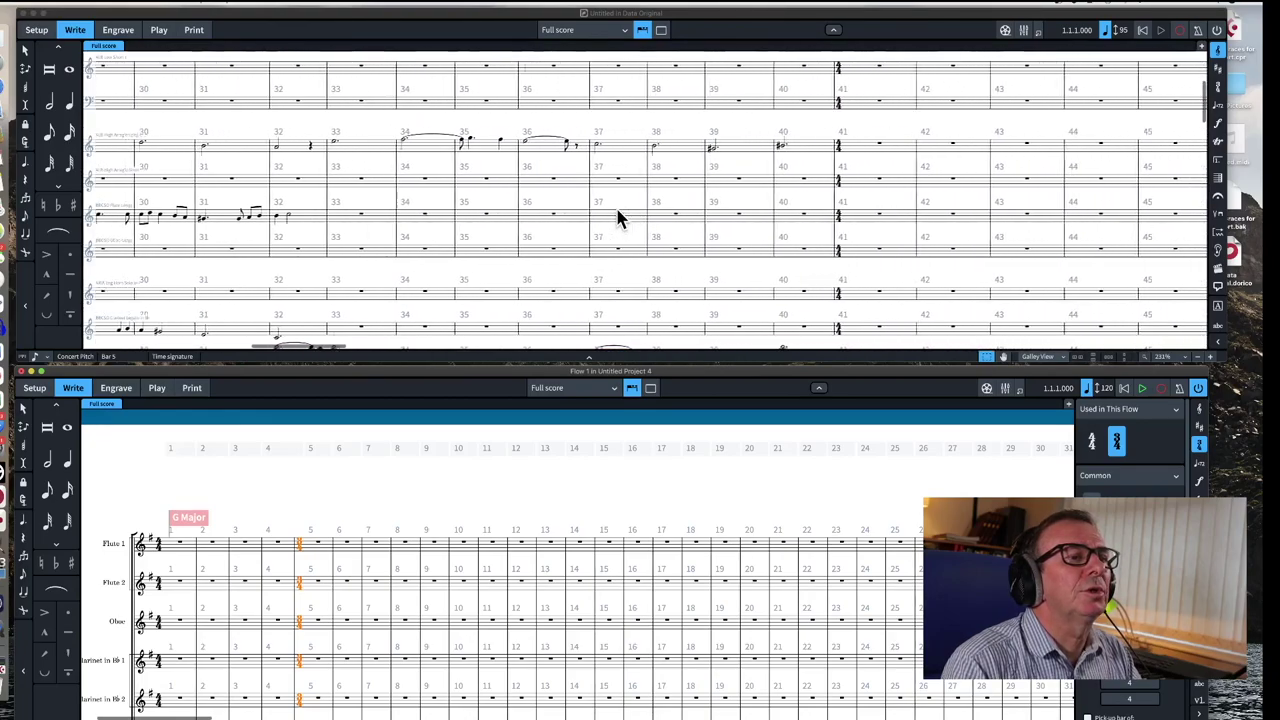
scroll(617, 217, down, 5)
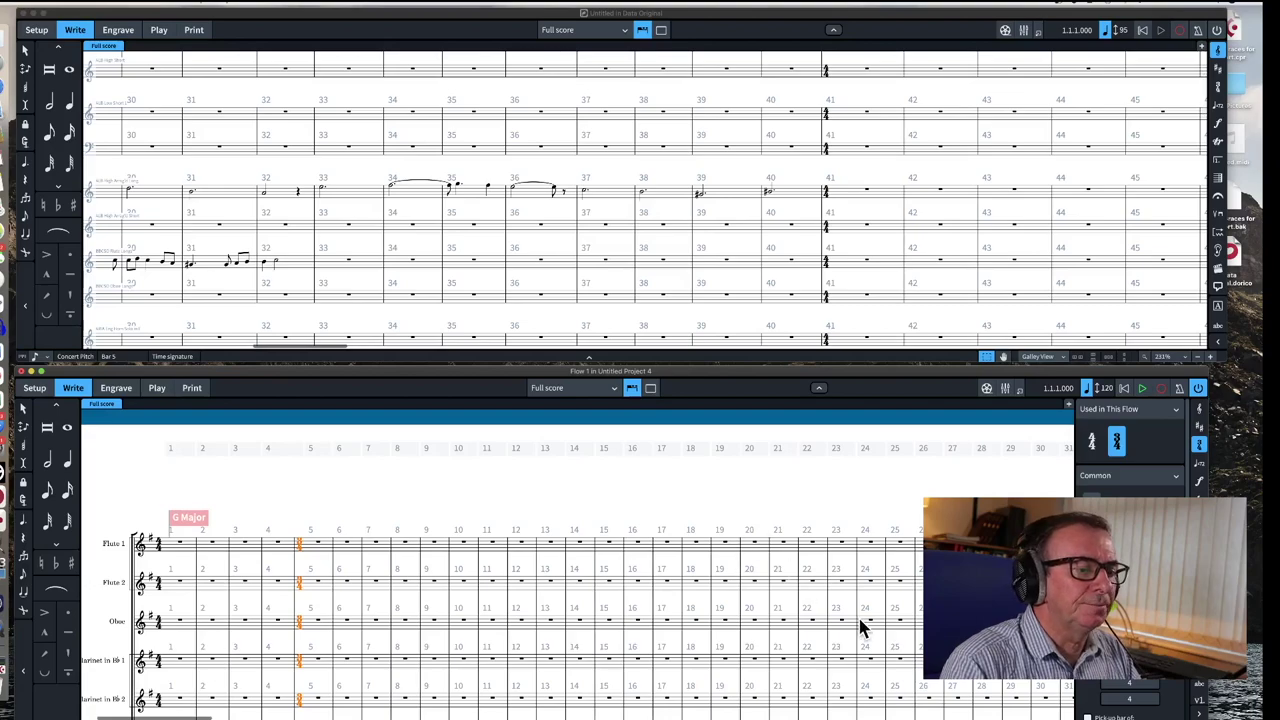
scroll(823, 614, right, 8)
scroll(823, 614, right, 5)
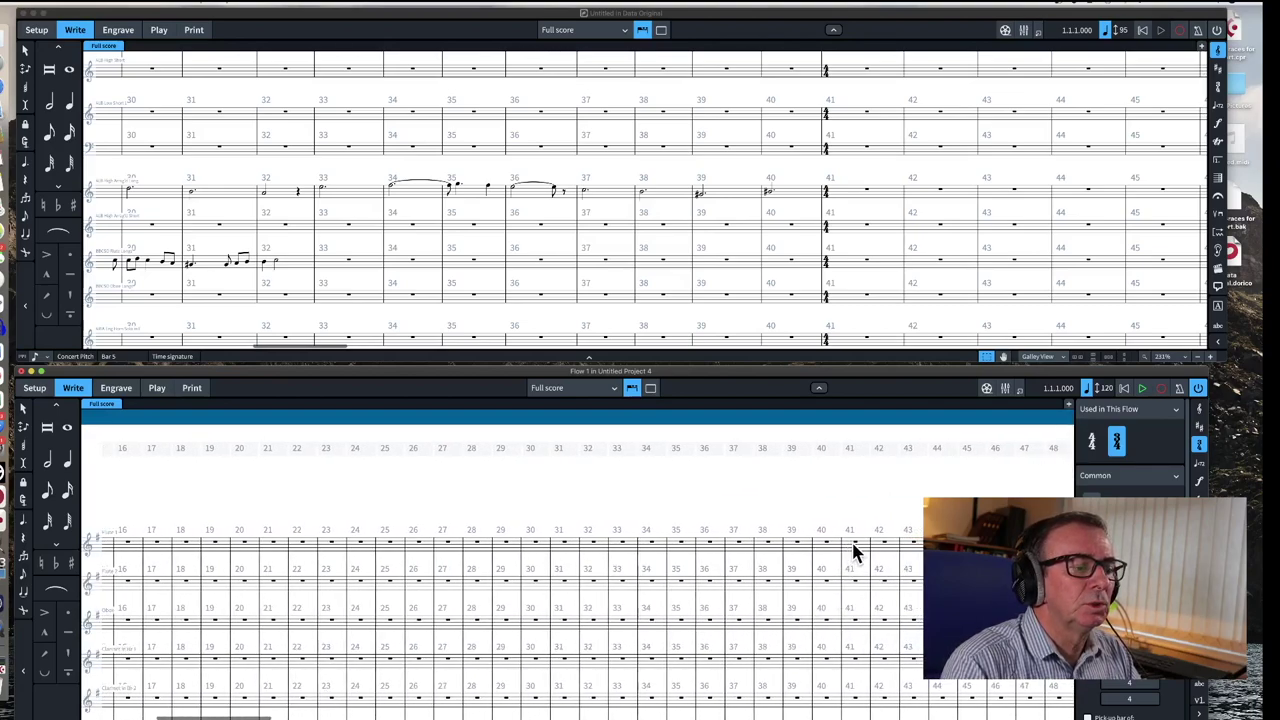
key(7)
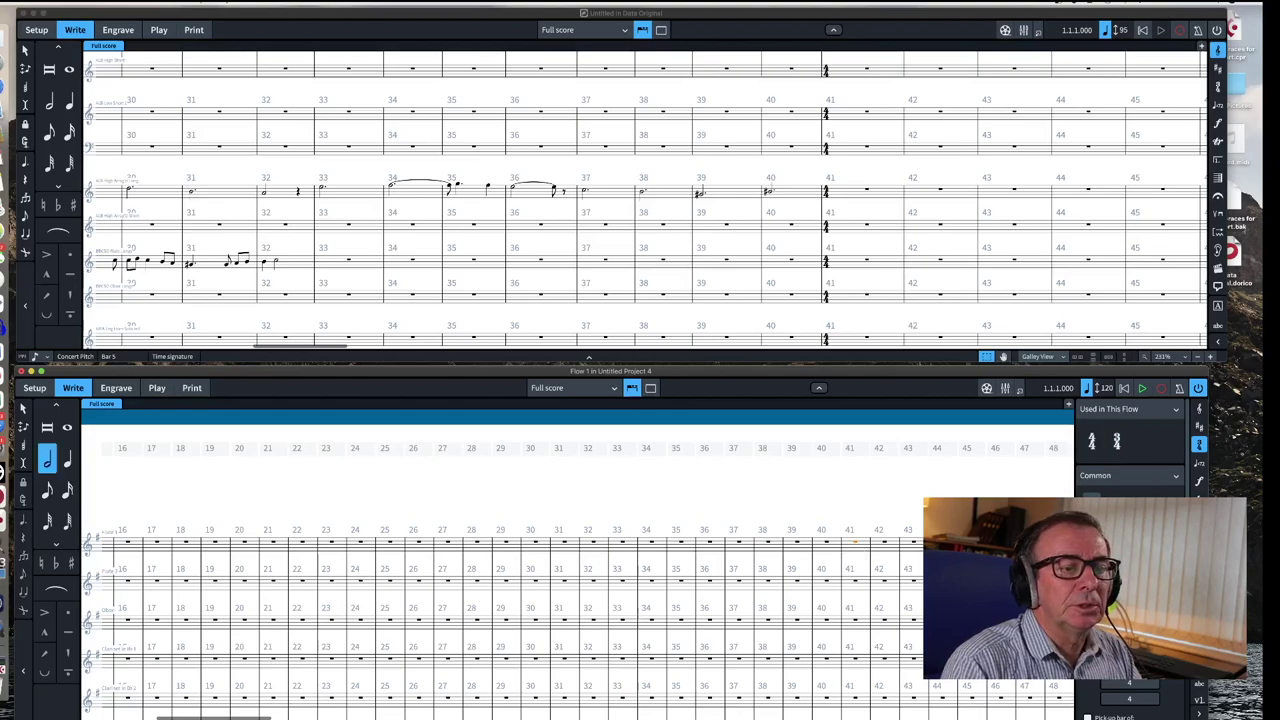
click(1091, 441)
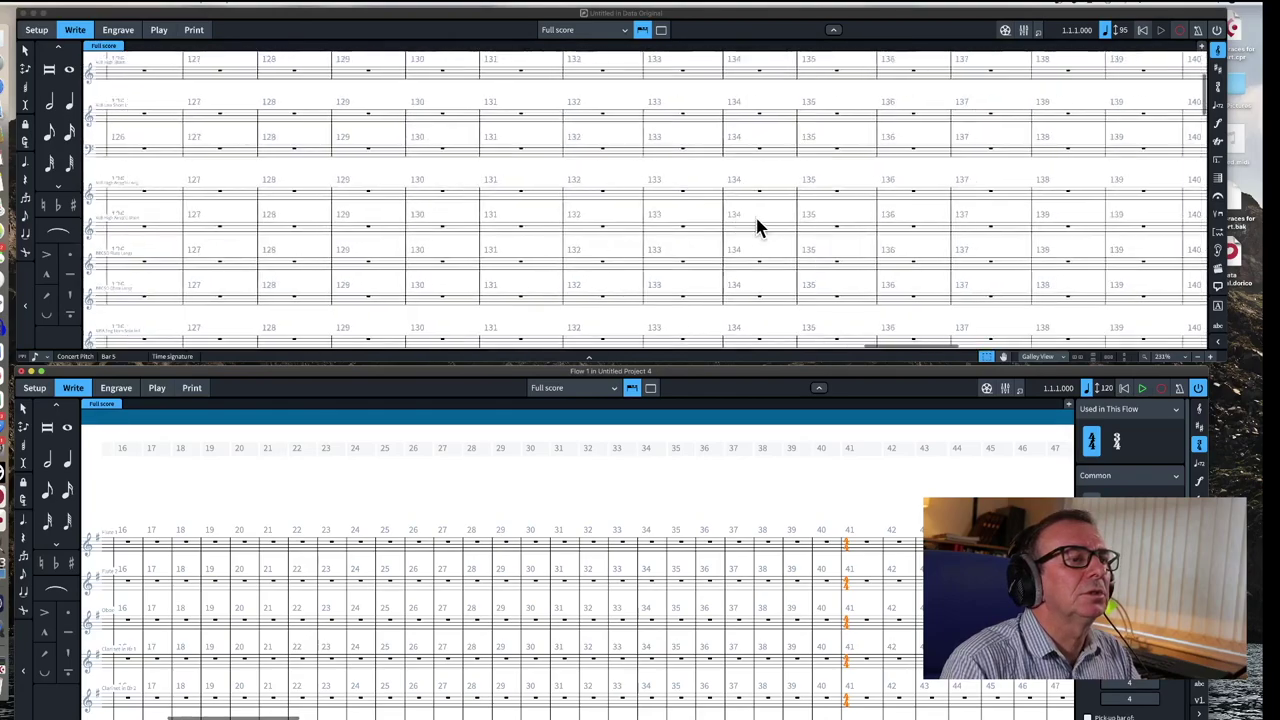
key(space)
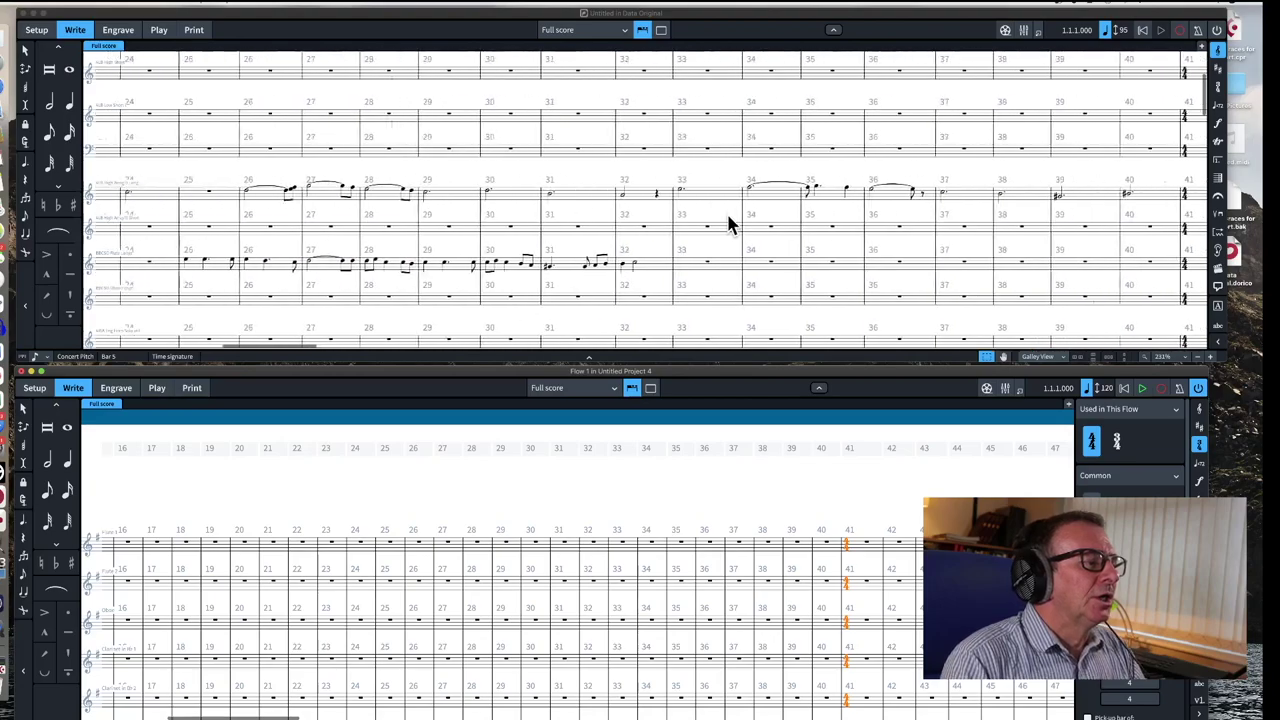
- Copy the INTRO marker from the original and paste it above bar 9 of the new score
scroll(669, 557, left, 10)
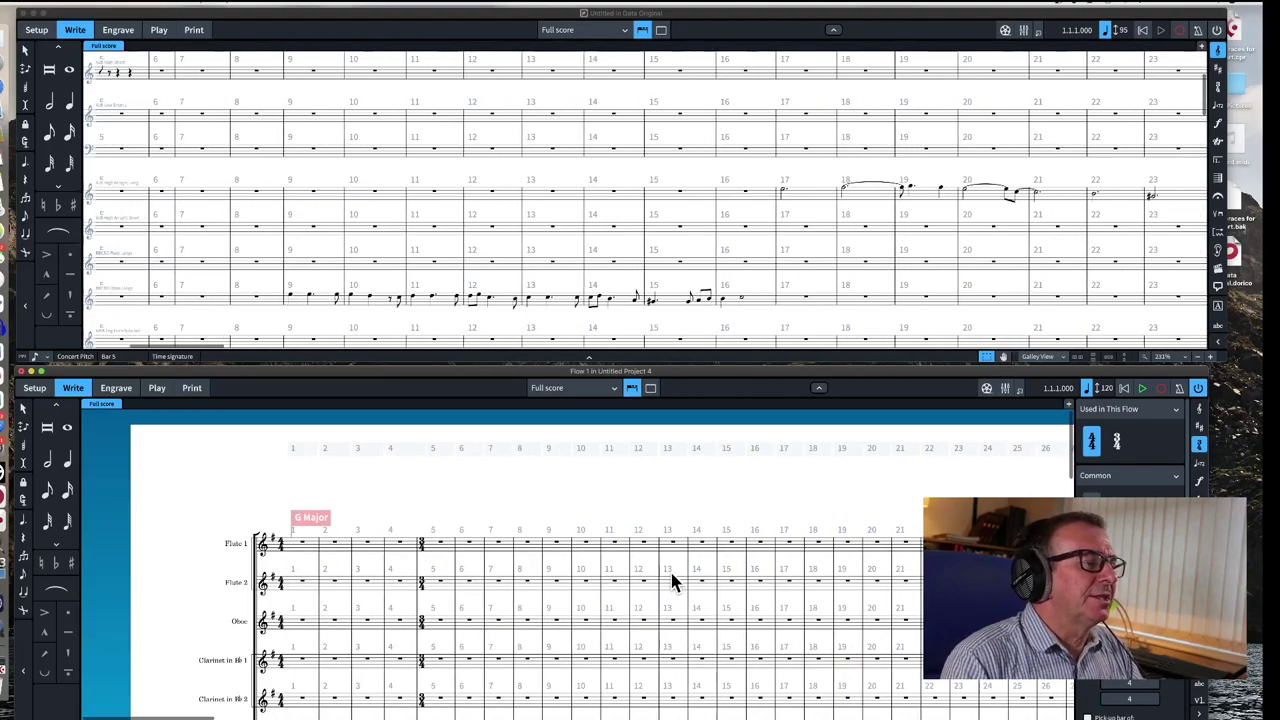
scroll(560, 270, up, 3)
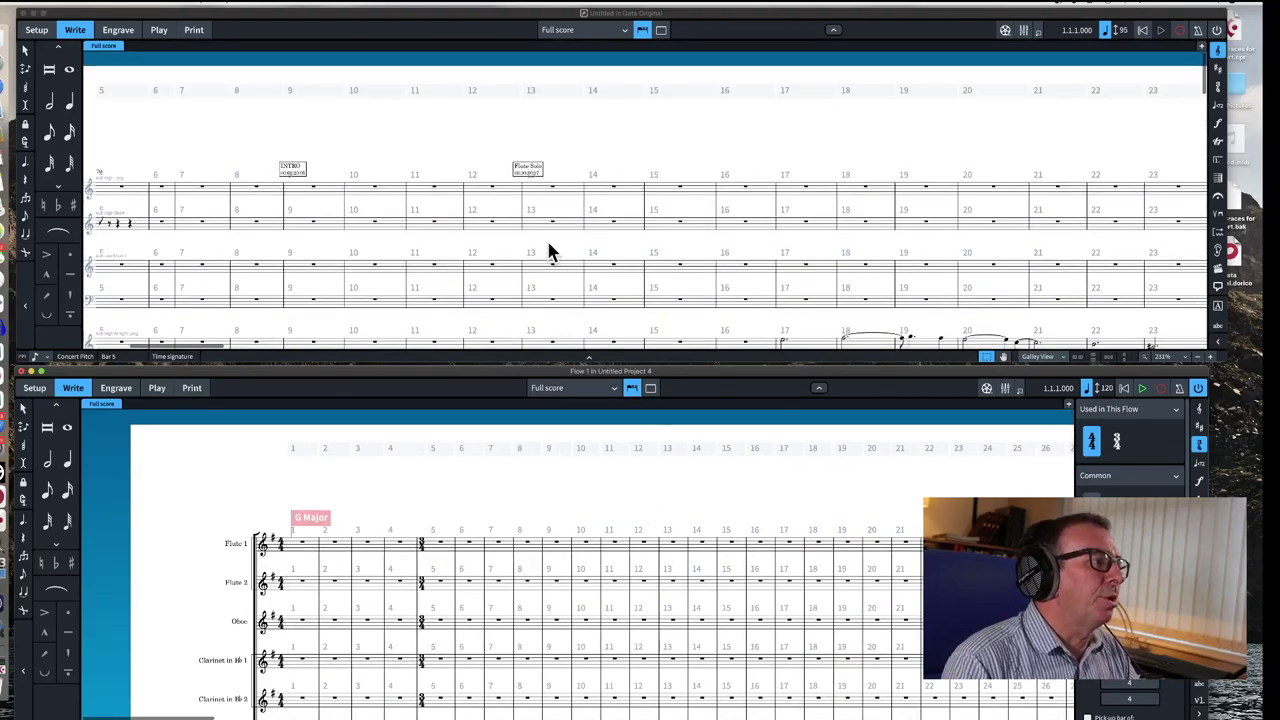
scroll(506, 231, left, 4)
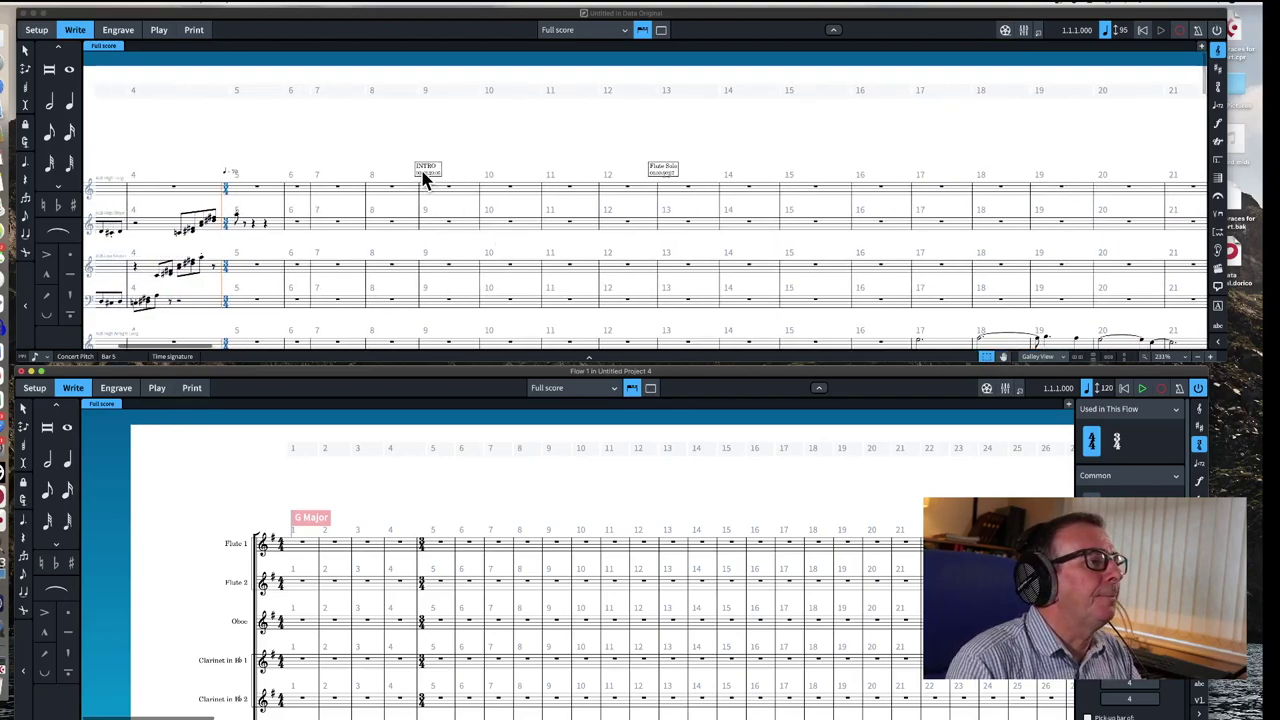
scroll(460, 178, left, 1)
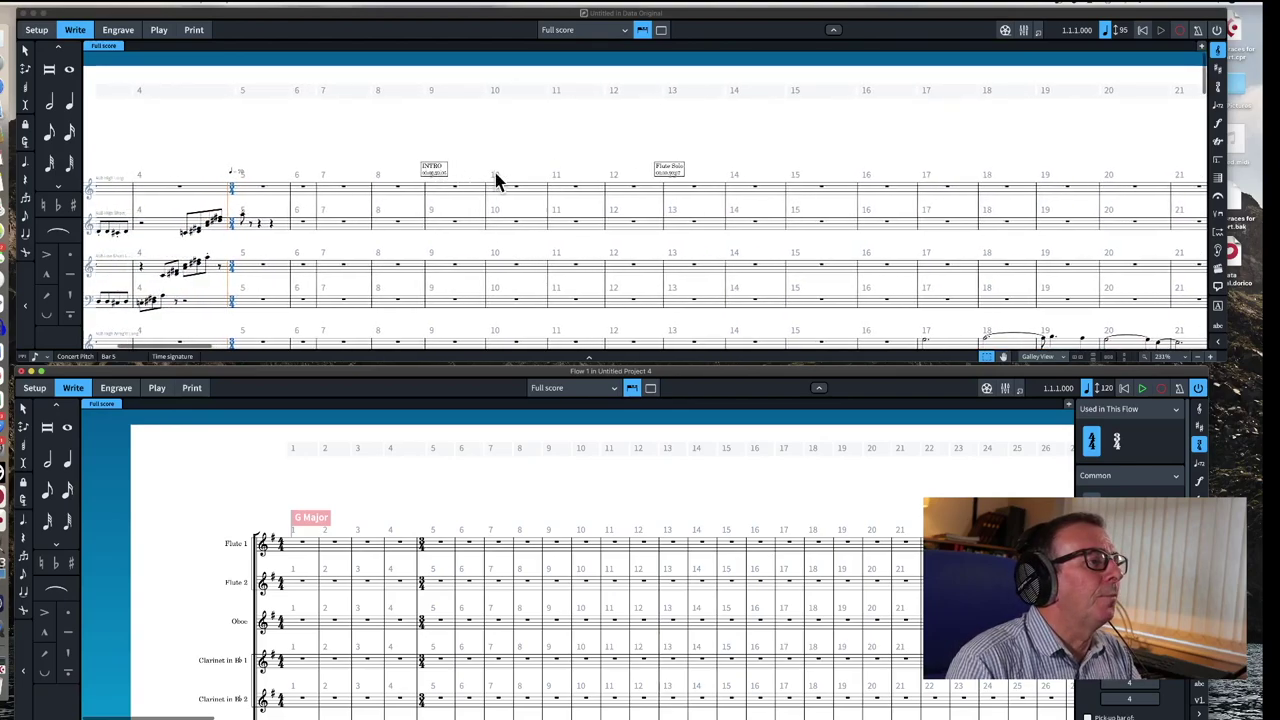
click(437, 173)
click(428, 175)
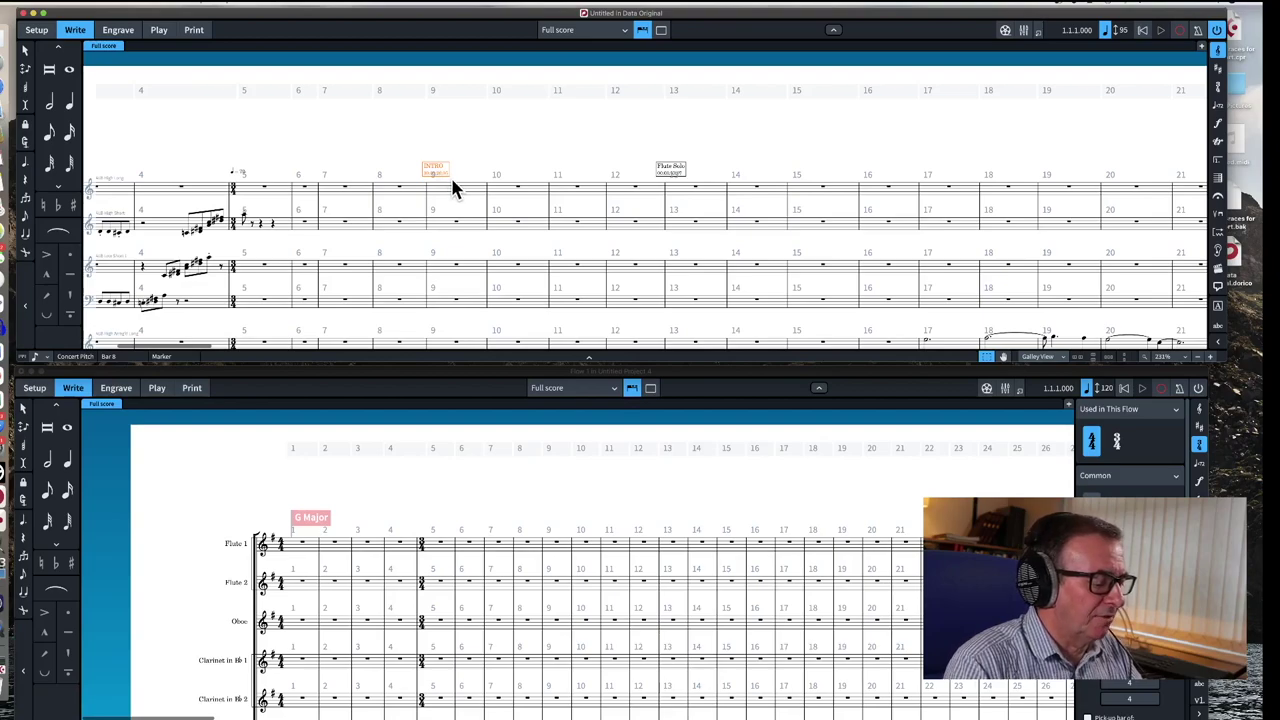
key(space)
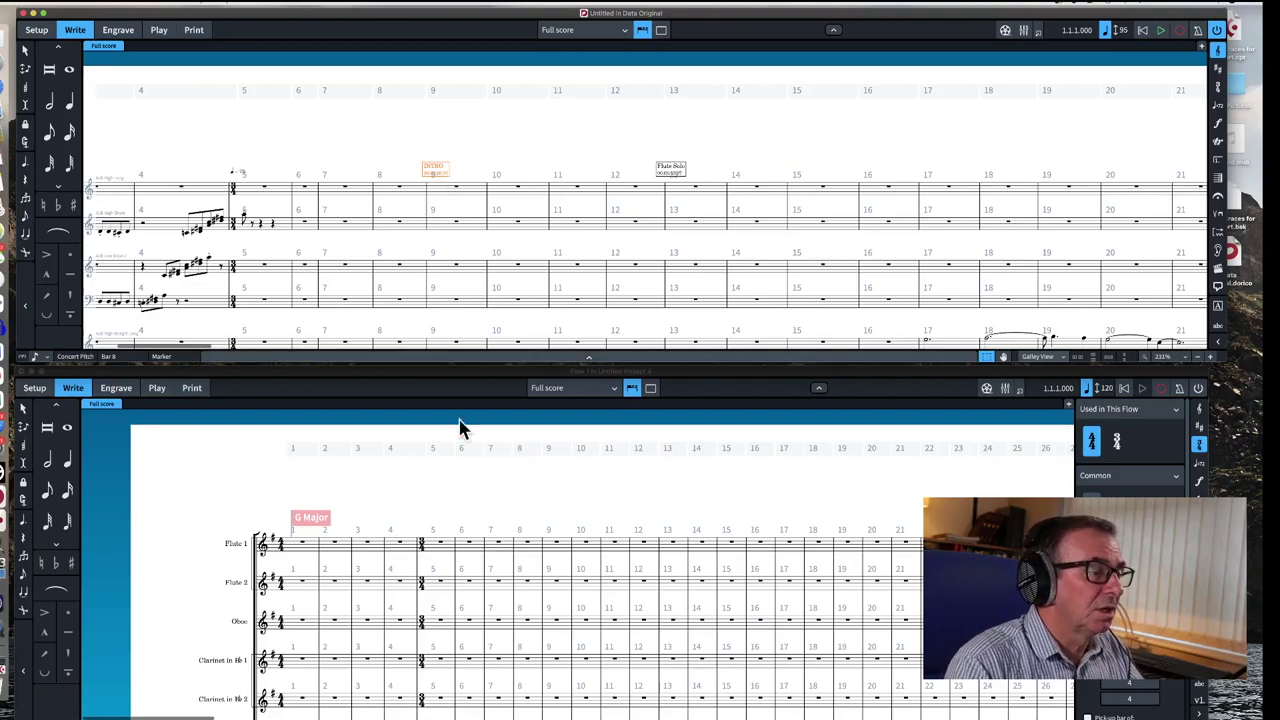
click(557, 548)
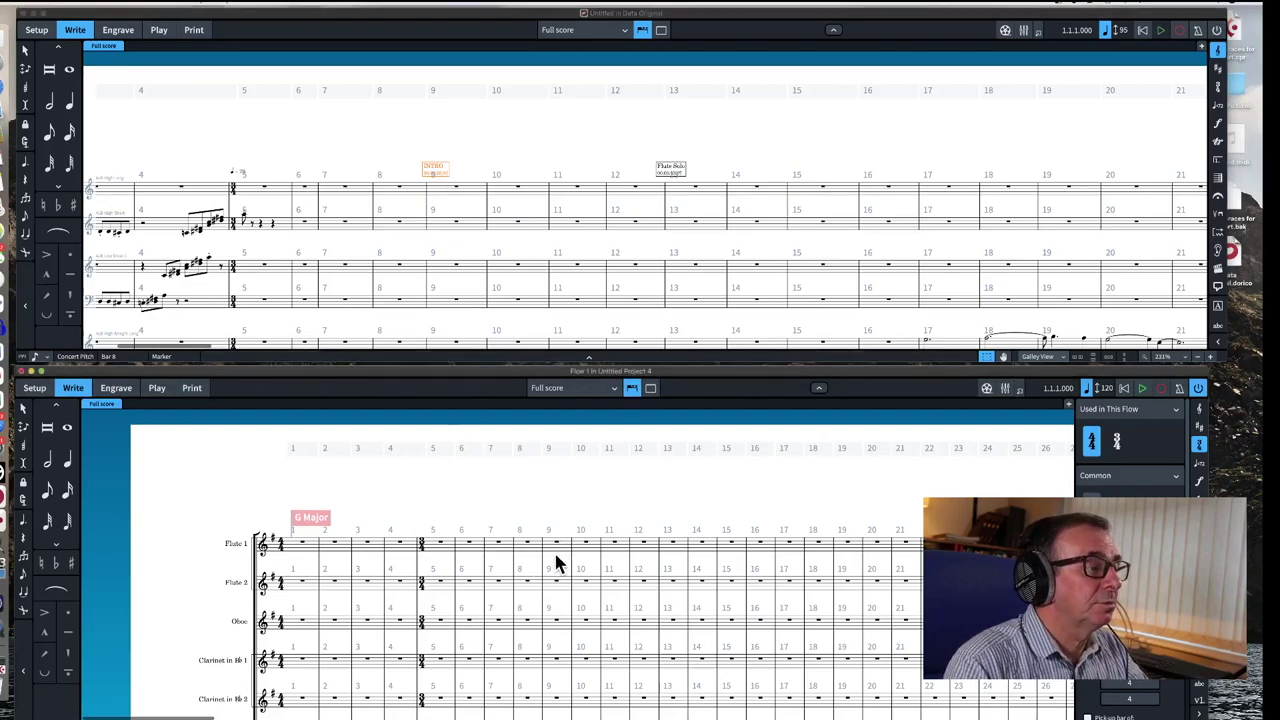
click(557, 548)
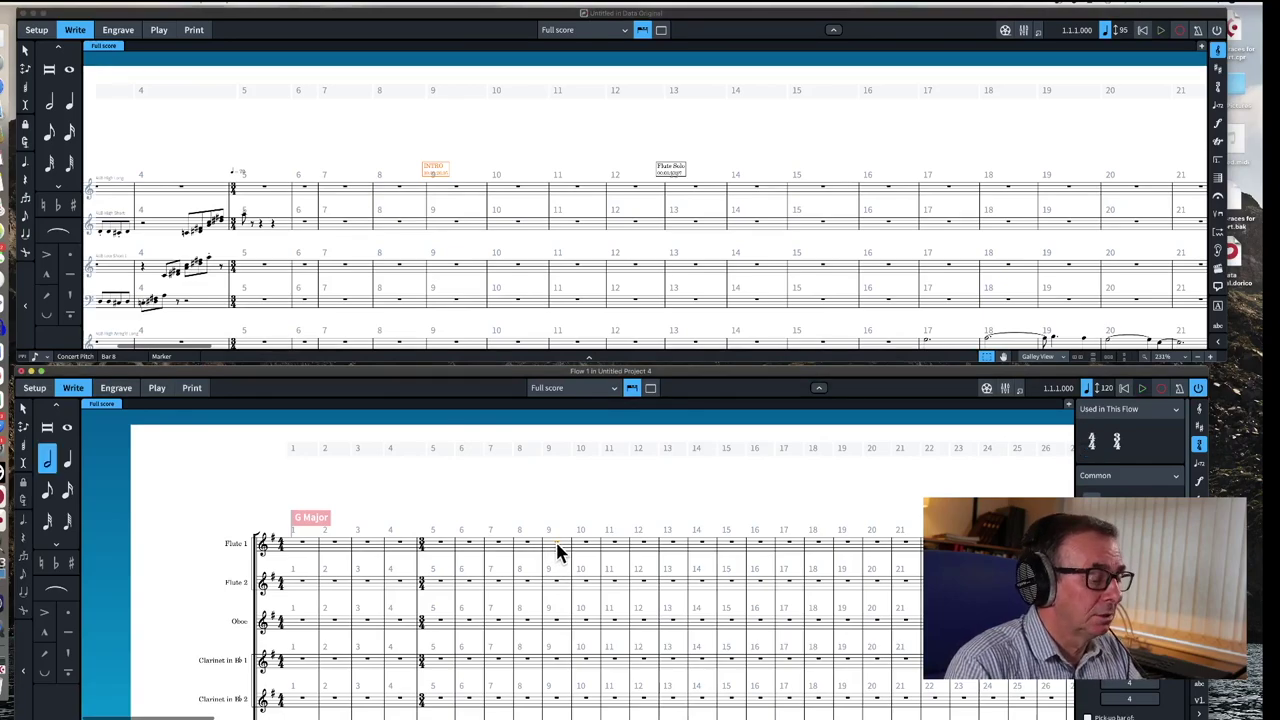
key(super+v)
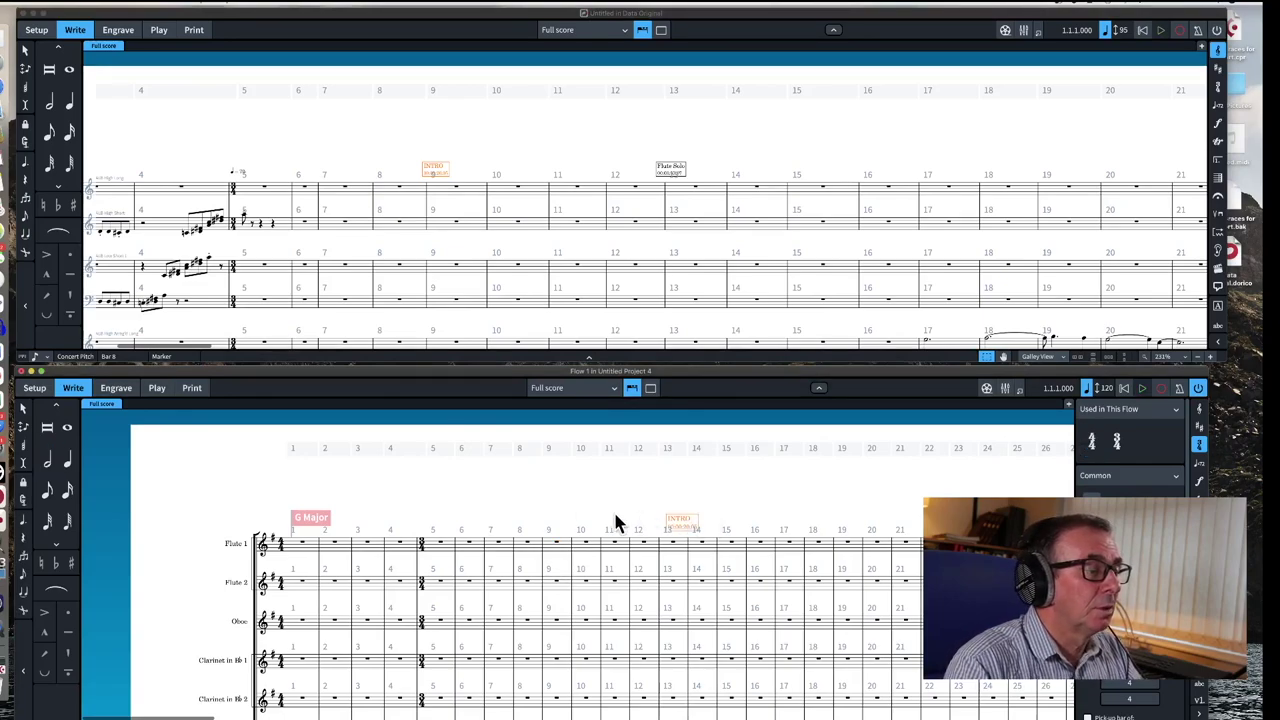
key(alt+Left)
key(alt+Left)
key(alt+Left)
key(alt+Left)
key(alt+Left)
key(alt+Left)
key(alt+Left)
key(alt+Left)
key(alt+Left)
key(alt+Left)
key(alt+Left)
key(alt+Left)
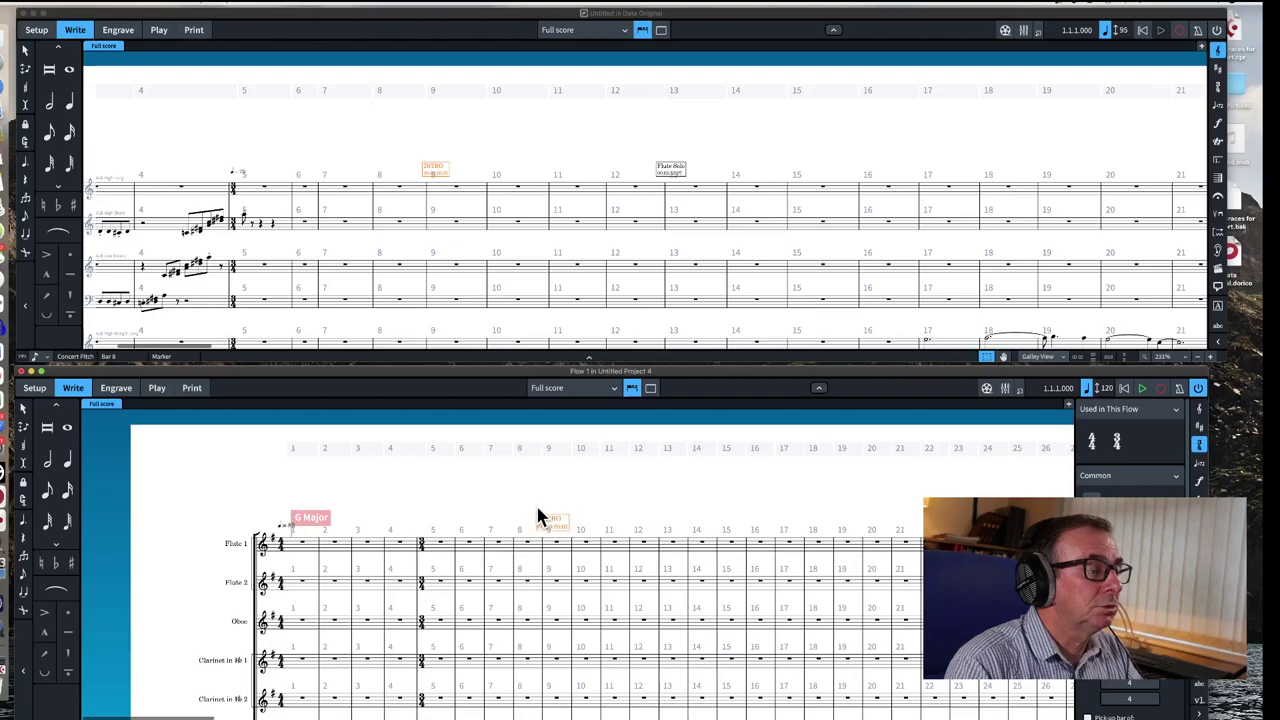
- Copy the Flute Solo marker and paste it above bar 13 of the new score
click(672, 172)
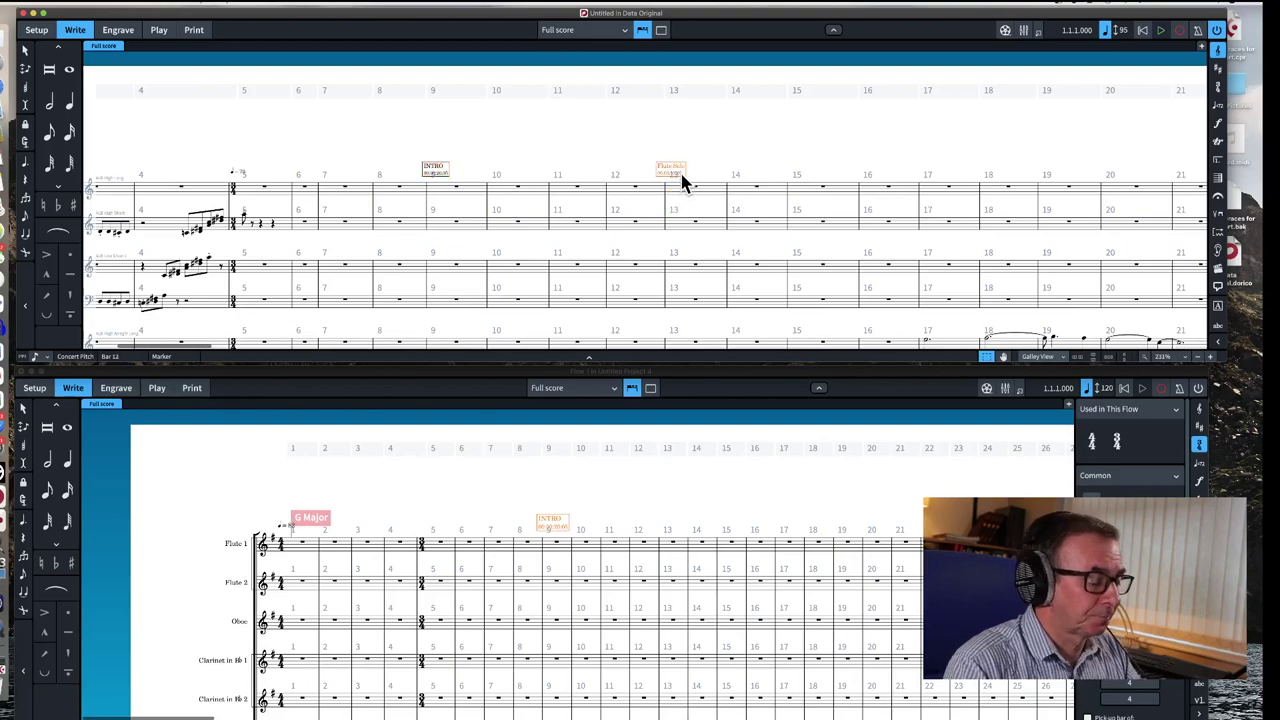
click(678, 552)
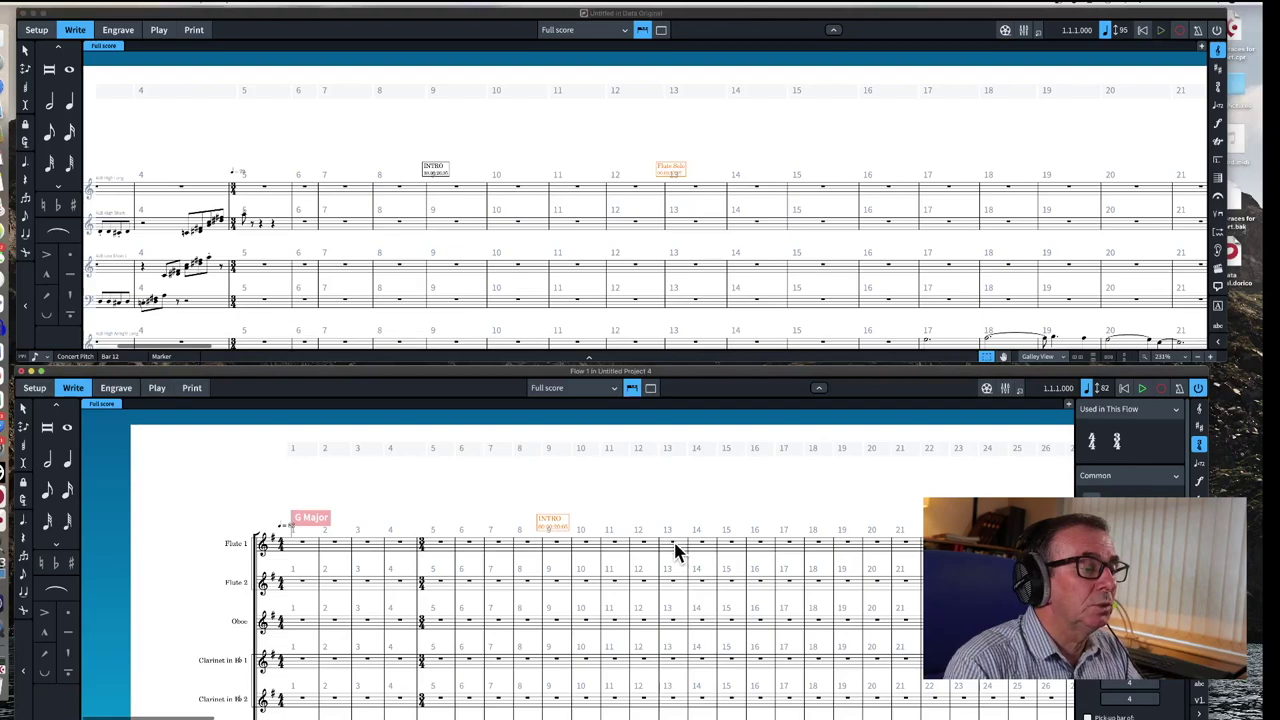
click(676, 552)
key(ctrl+v)
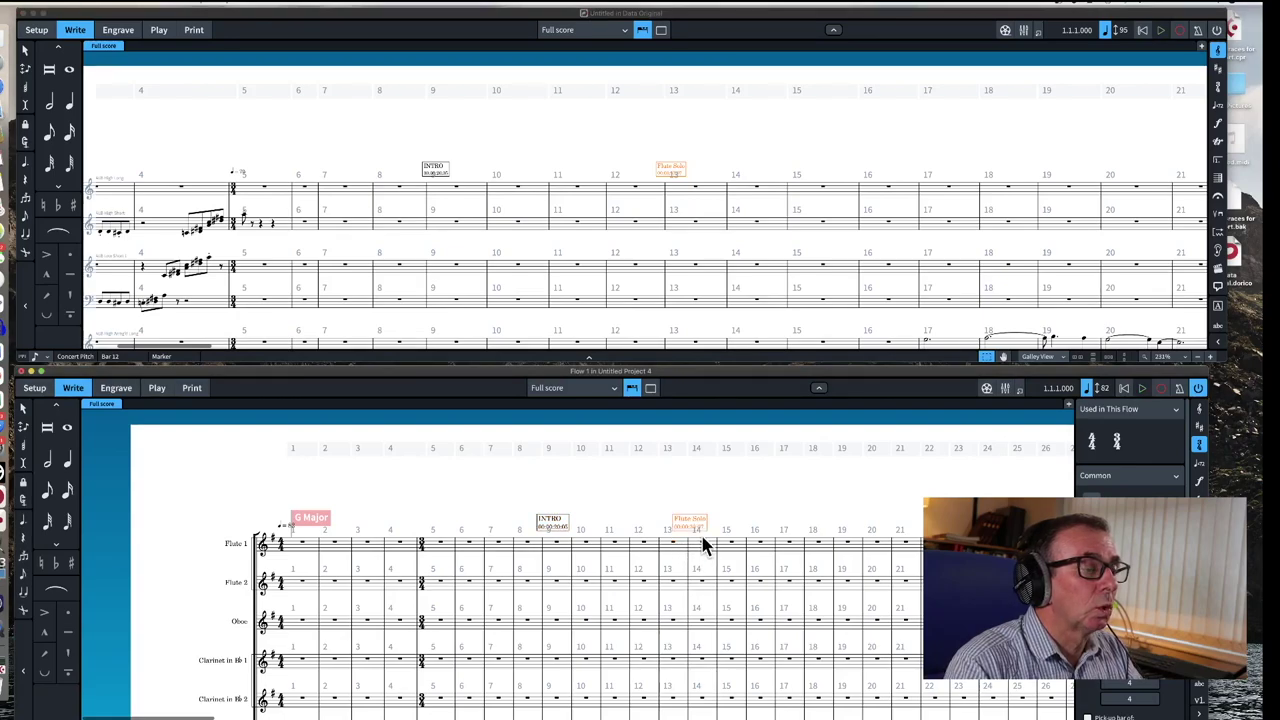
key(Down)
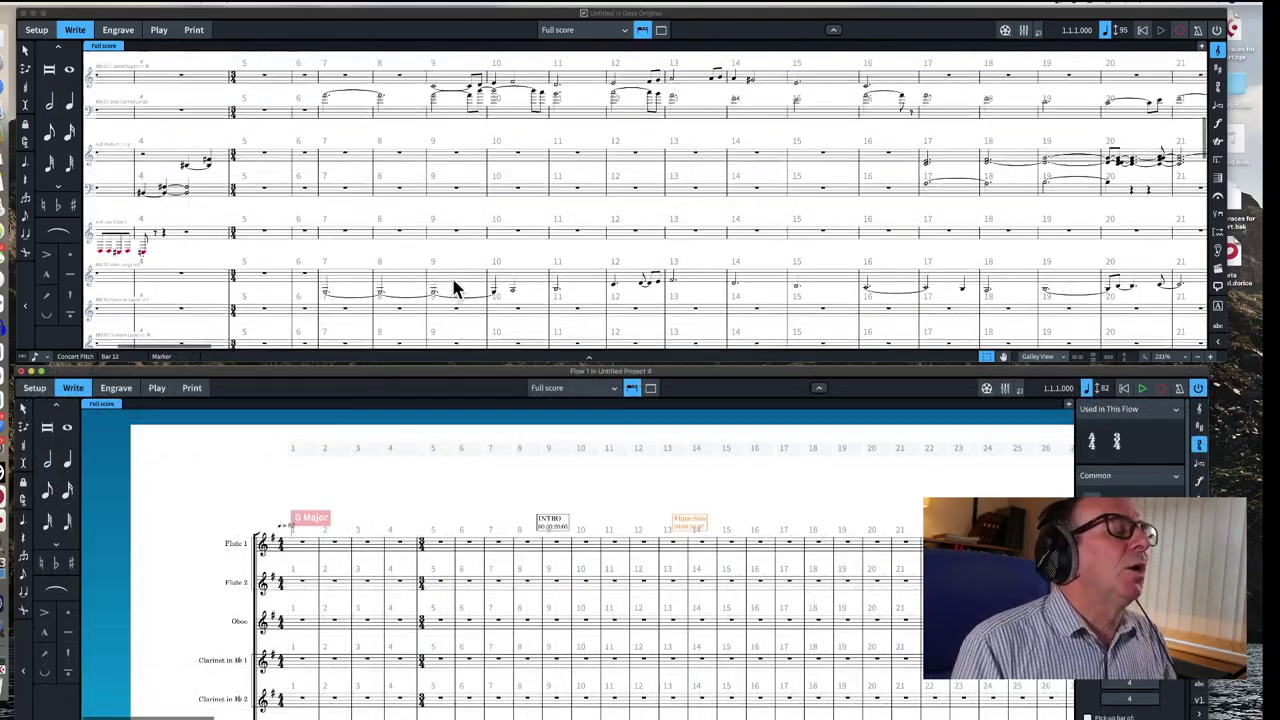
scroll(457, 286, up, 4)
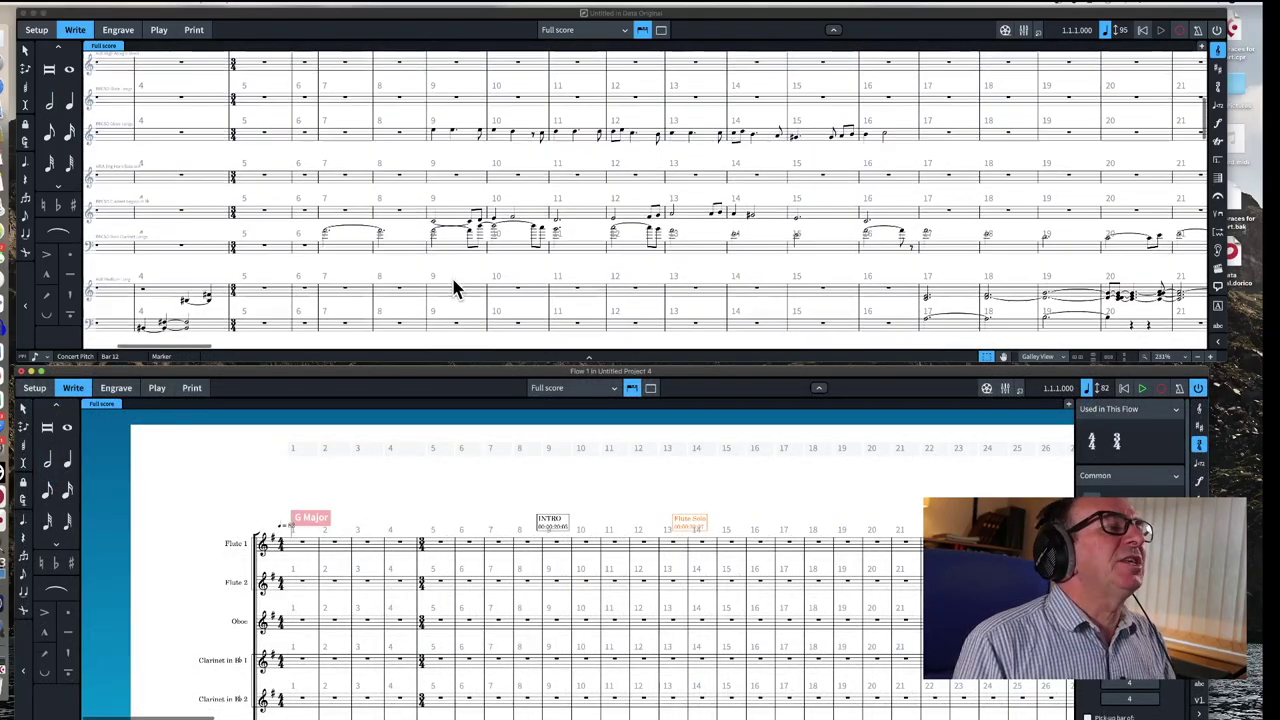
scroll(453, 288, down, 6)
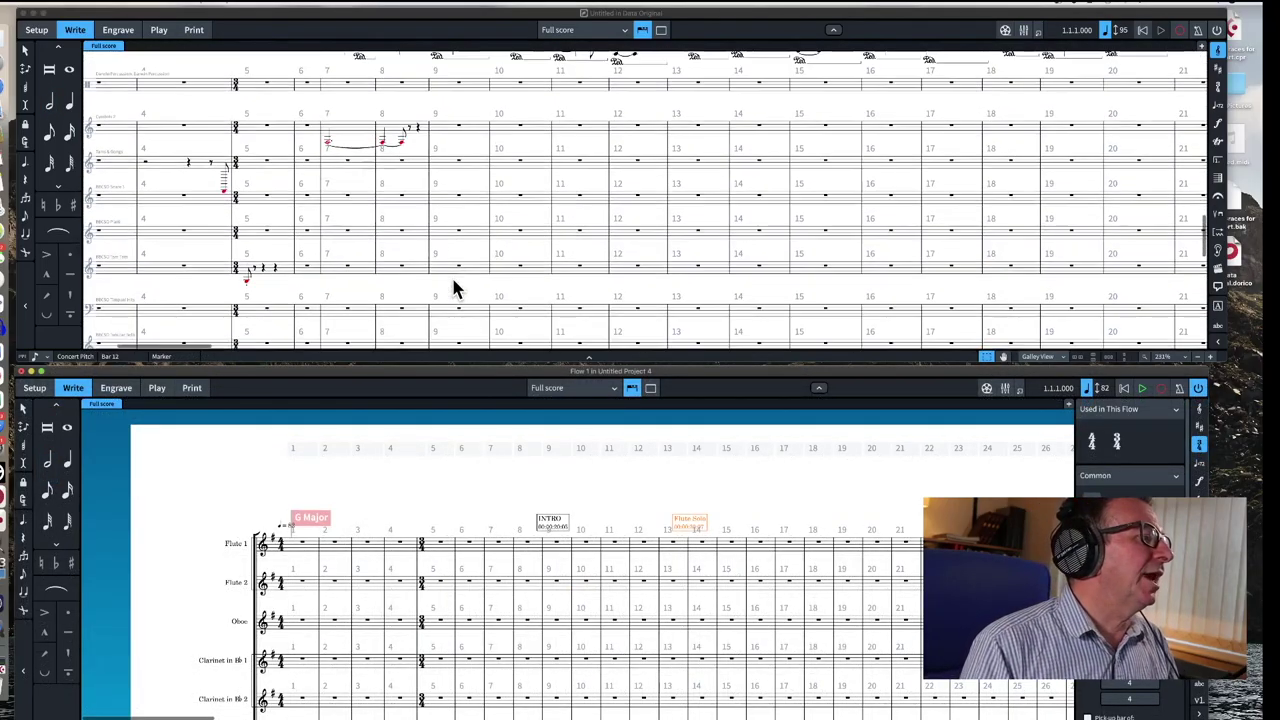
scroll(453, 288, up, 4)
scroll(453, 288, down, 6)
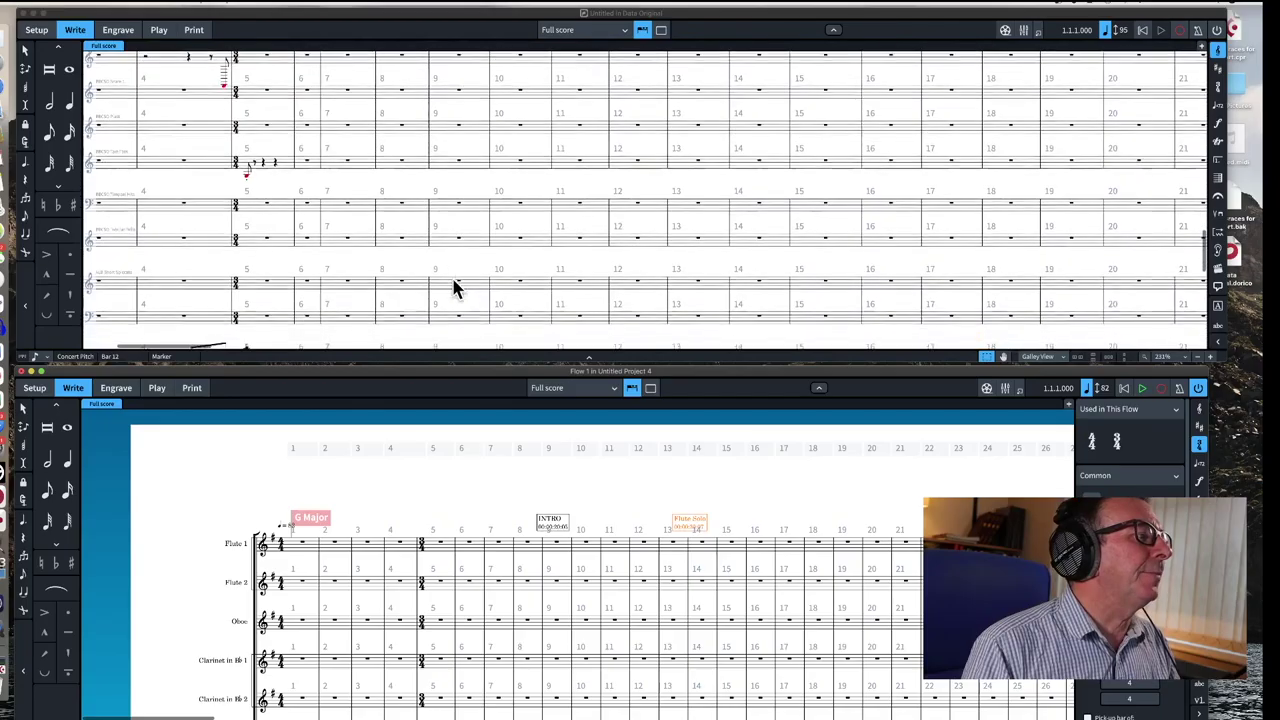
scroll(453, 288, down, 8)
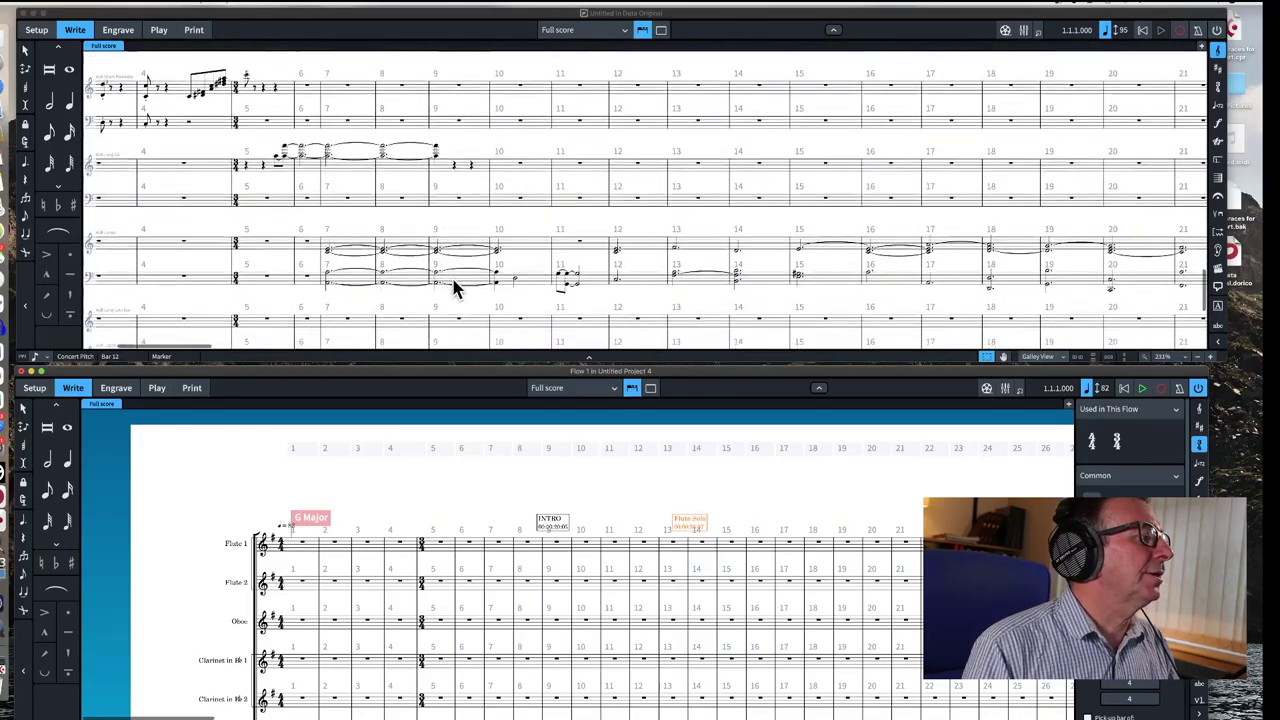
scroll(453, 288, down, 5)
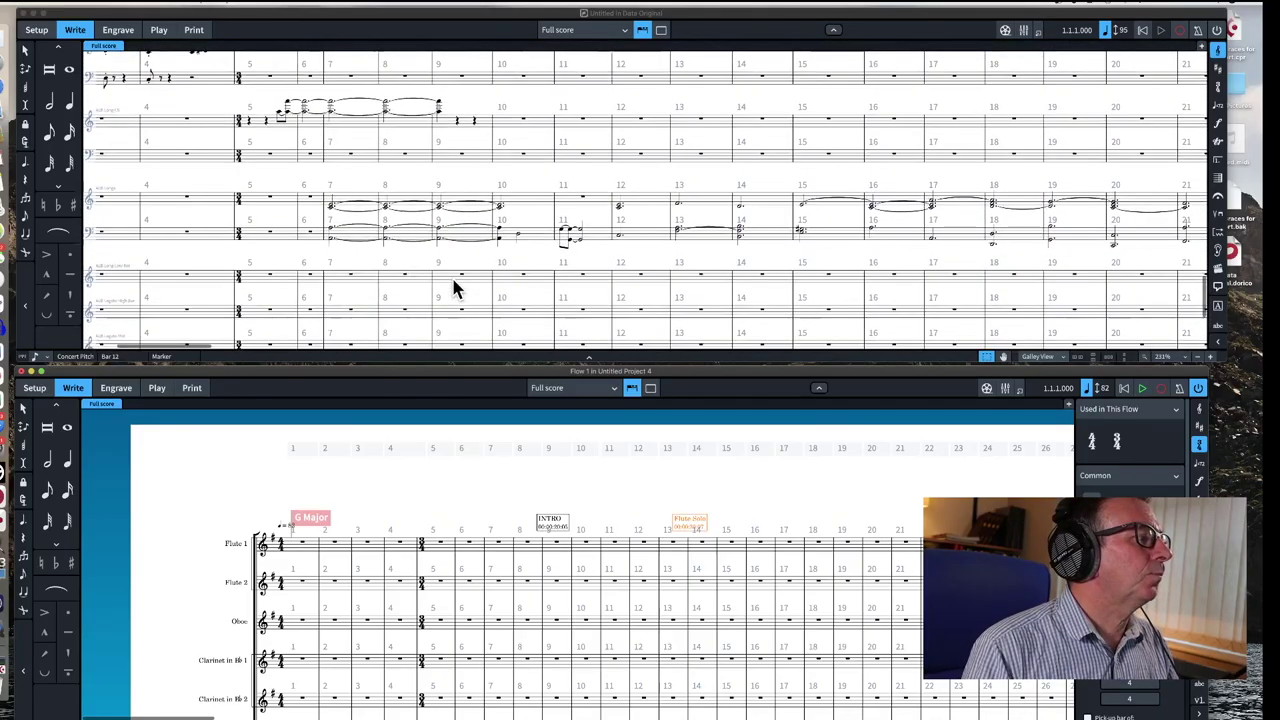
scroll(453, 288, down, 4)
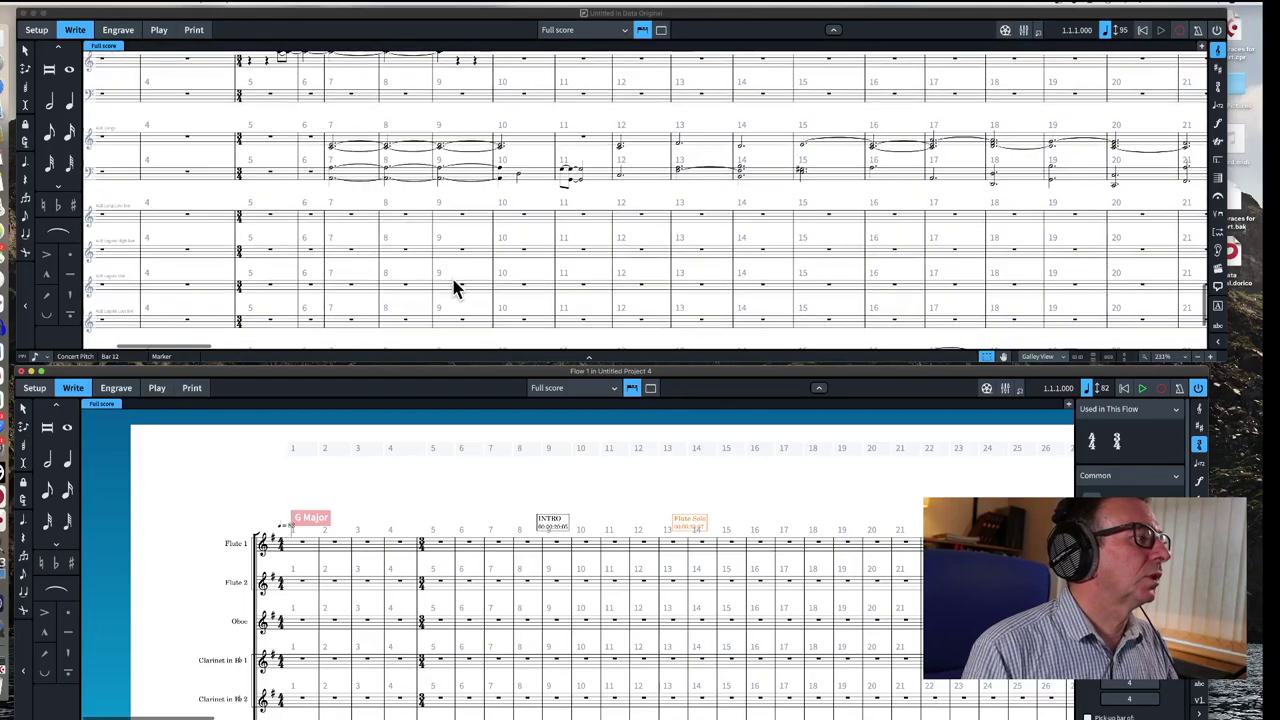
scroll(437, 588, down, 5)
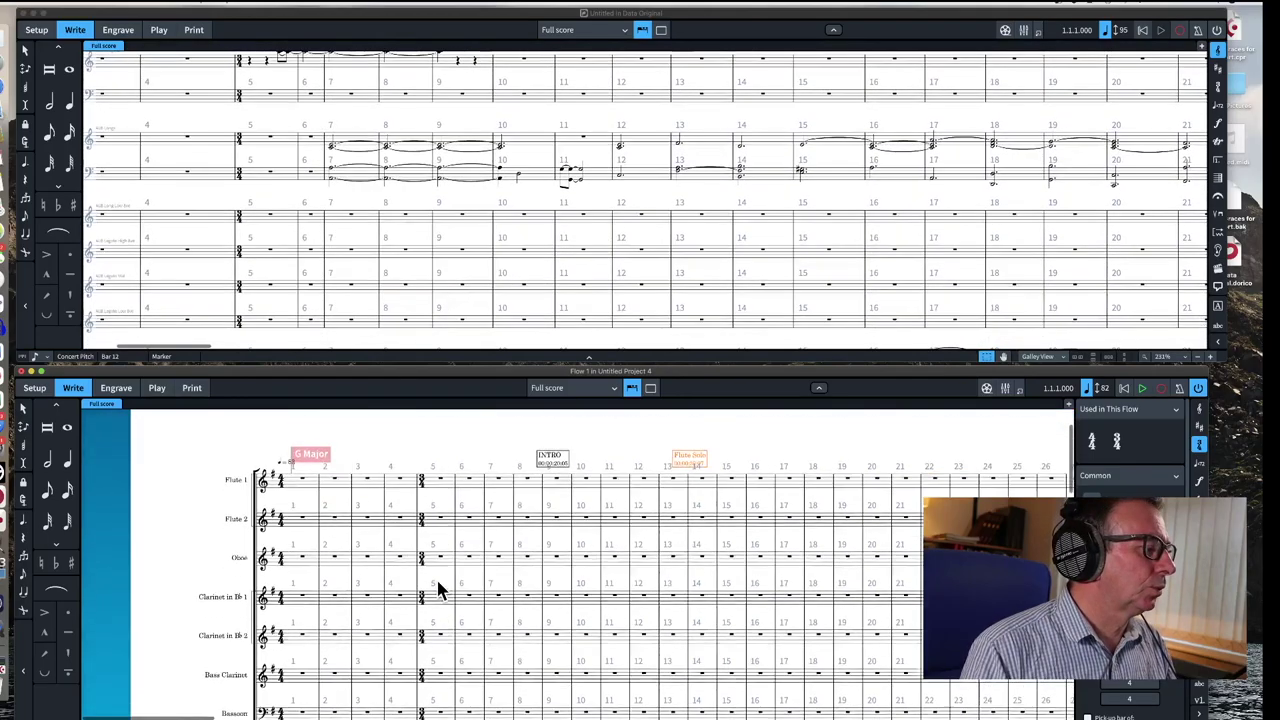
scroll(437, 588, down, 10)
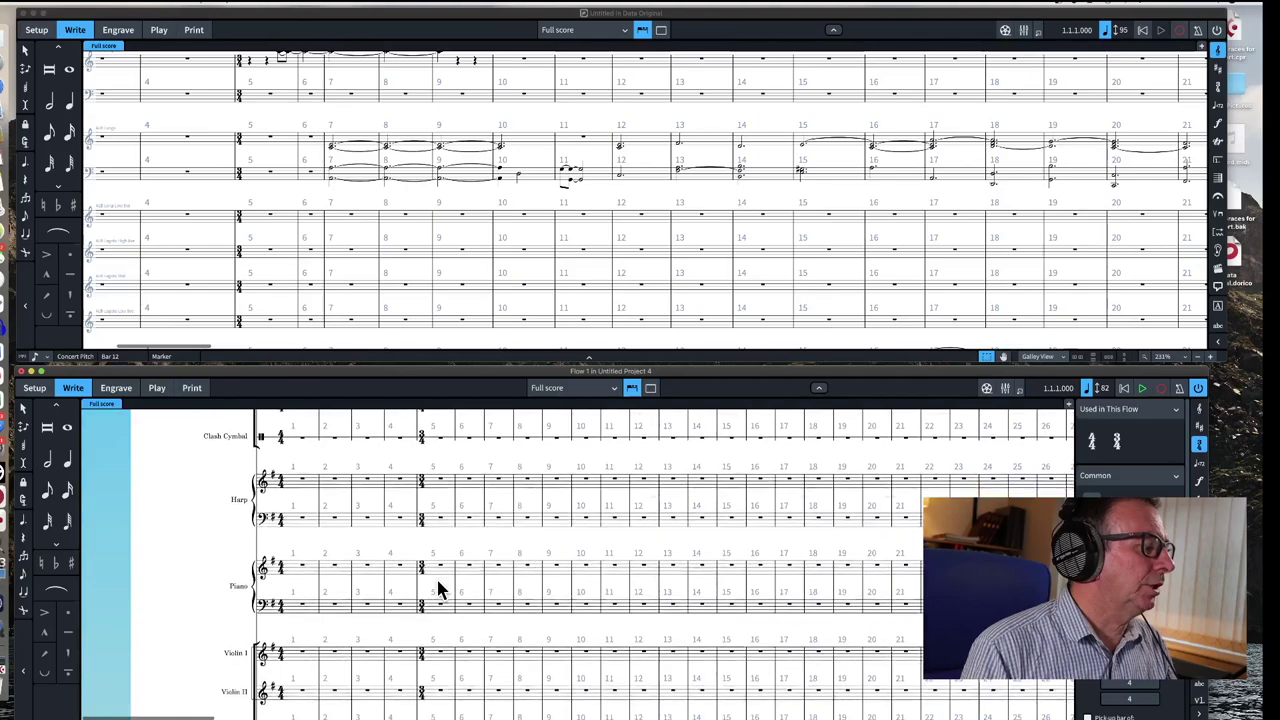
scroll(437, 588, right, 8)
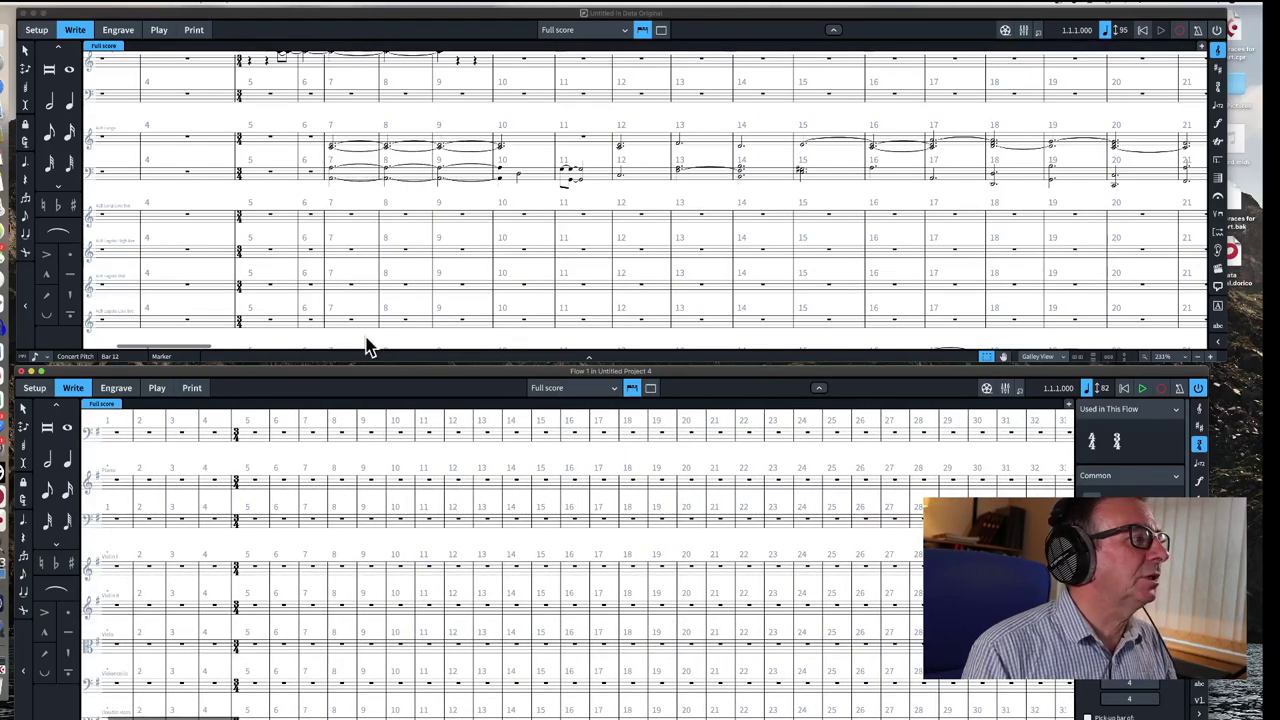
scroll(340, 580, down, 2)
scroll(340, 578, down, 2)
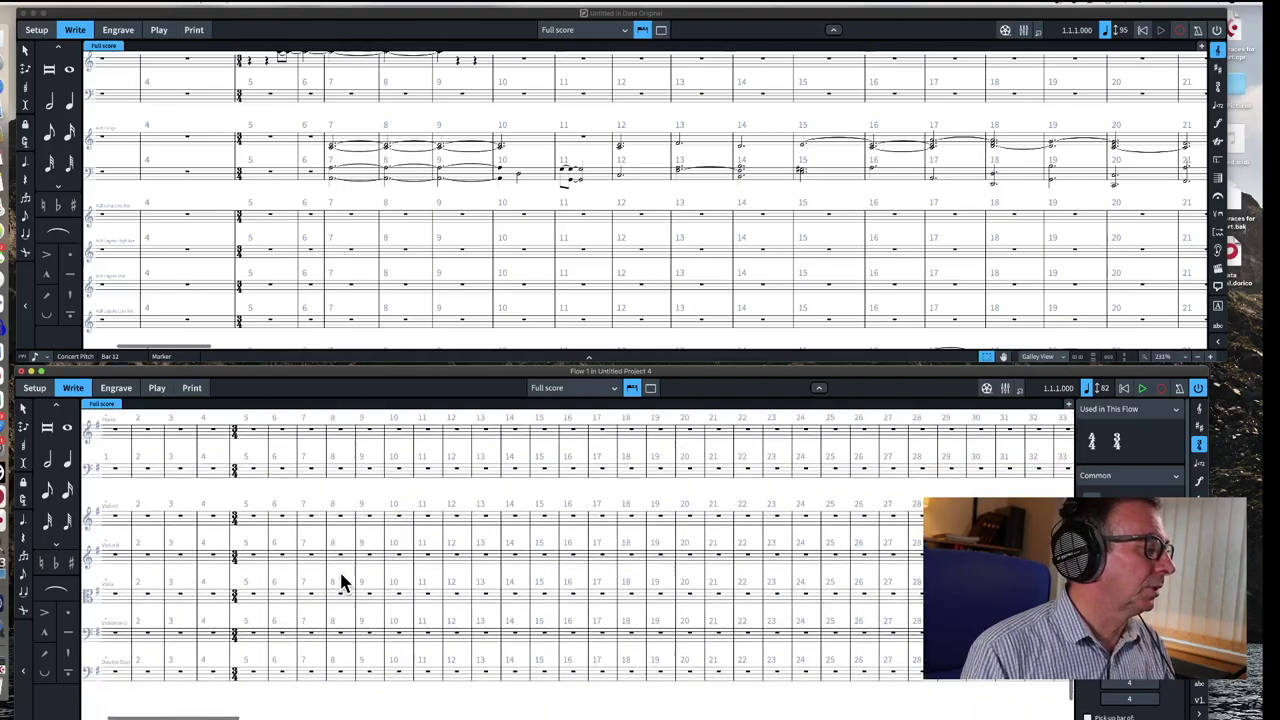
- Copy the original's tied C4/E4 chord in bars 7–10 into Violin I at bar 7
click(350, 142)
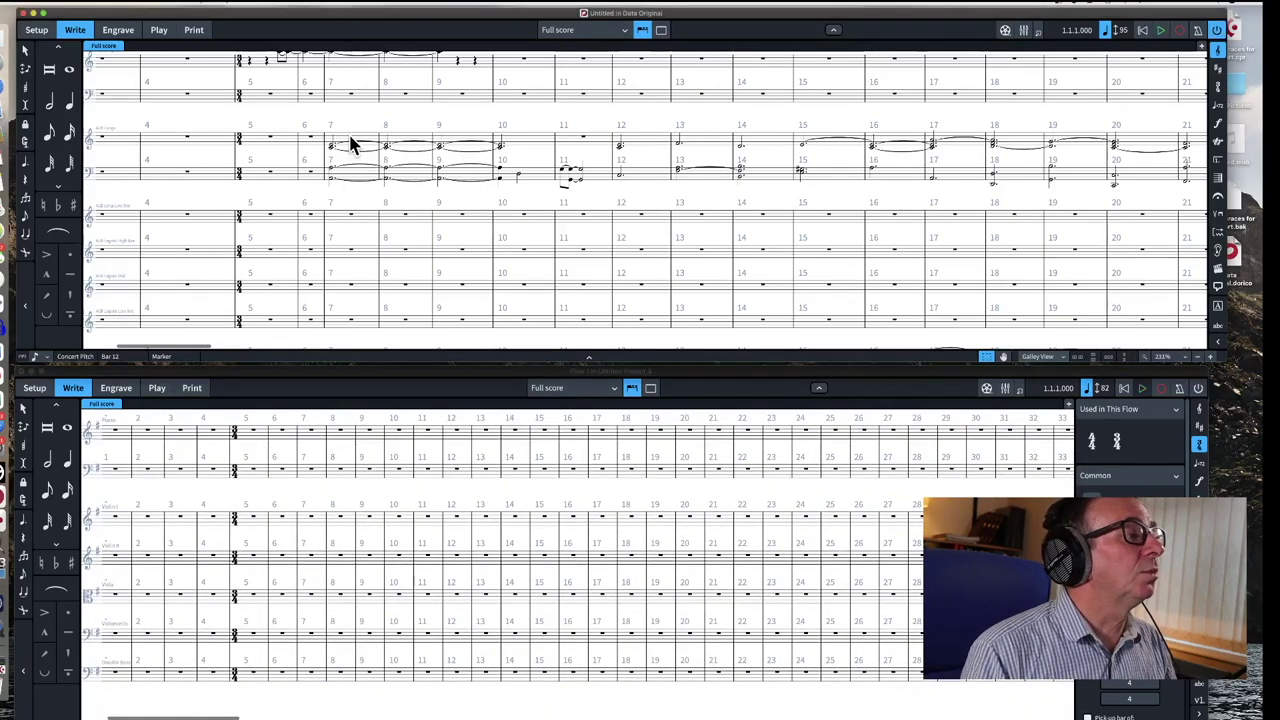
click(350, 142)
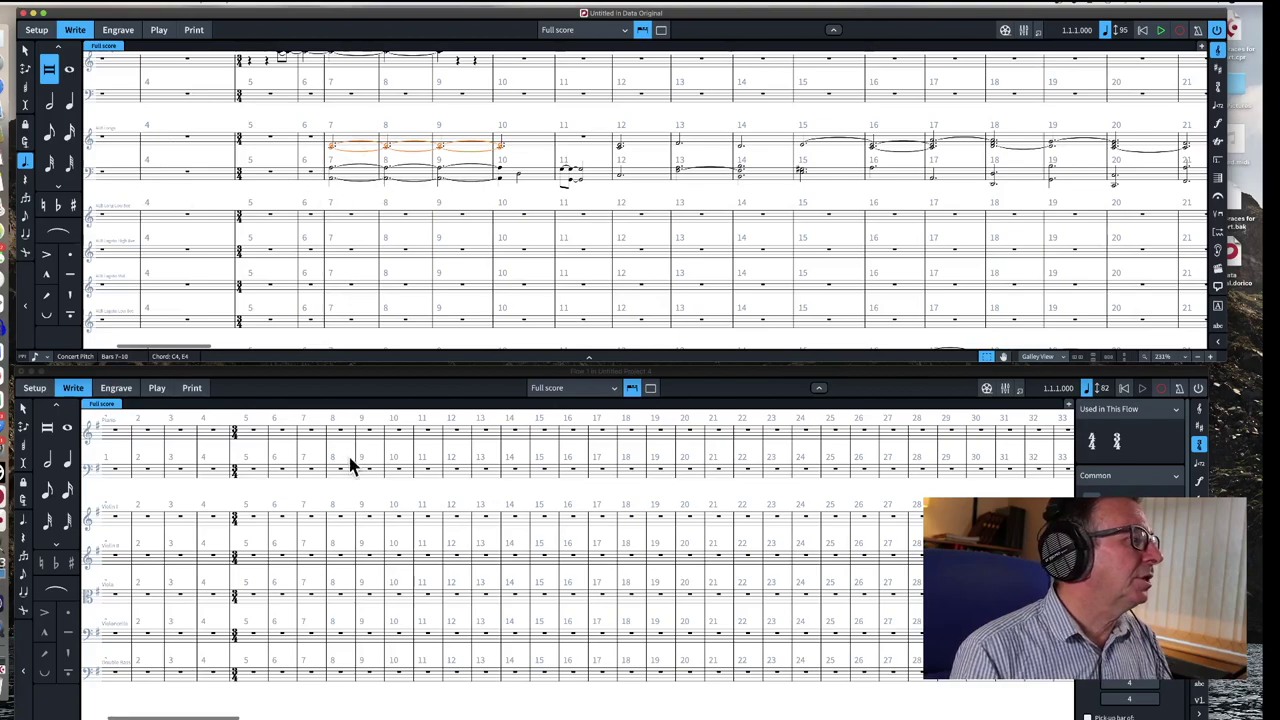
click(312, 530)
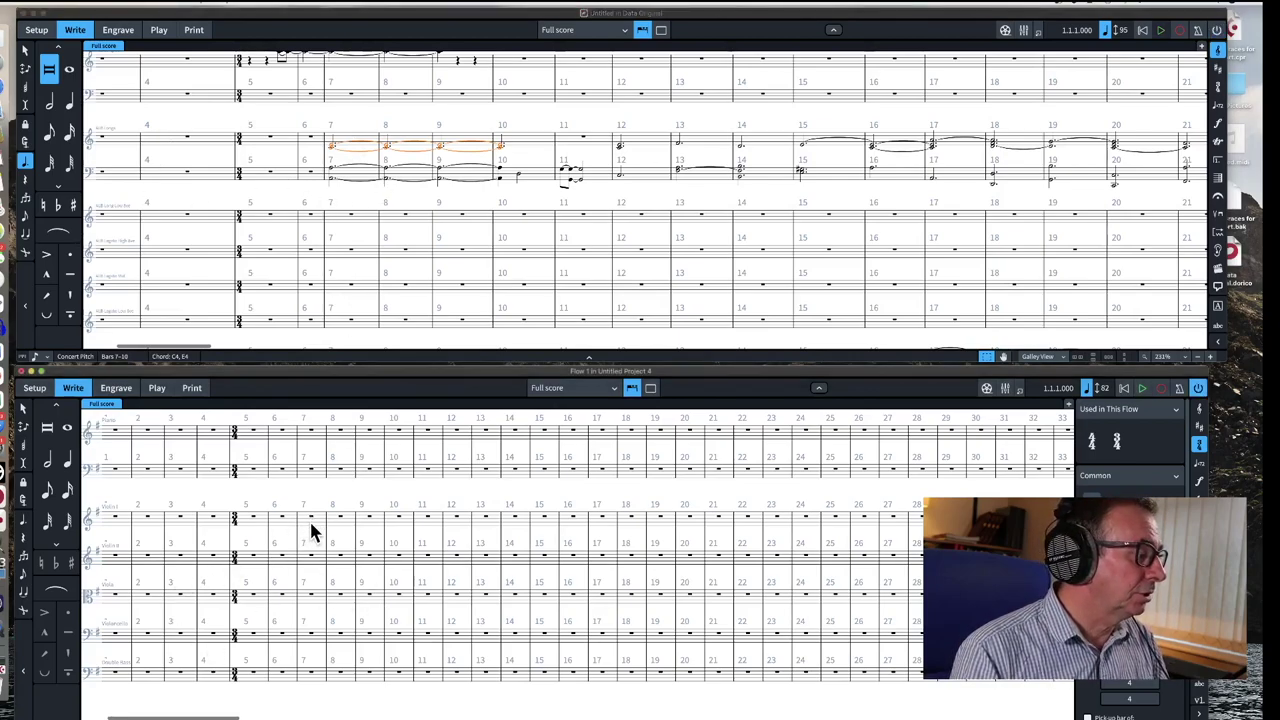
key(super+v)
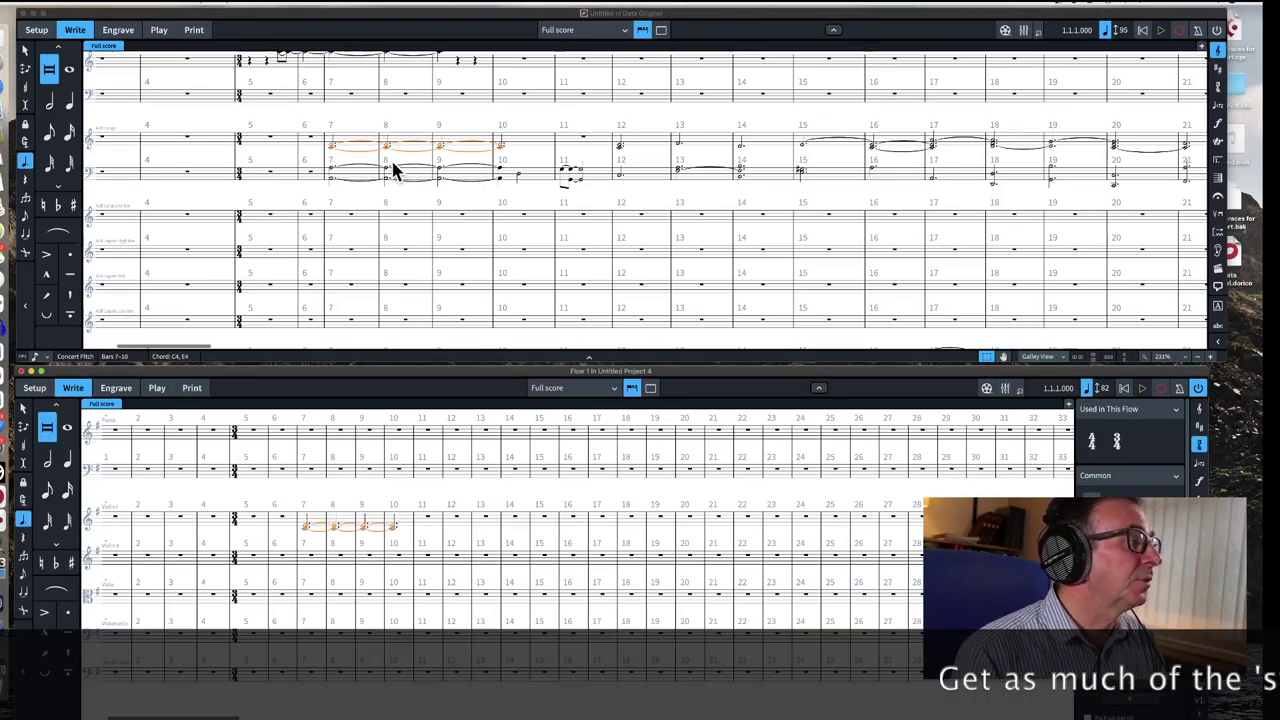
- Copy the original's lower-staff notes in bars 7–10 into the cello at bar 7
click(357, 178)
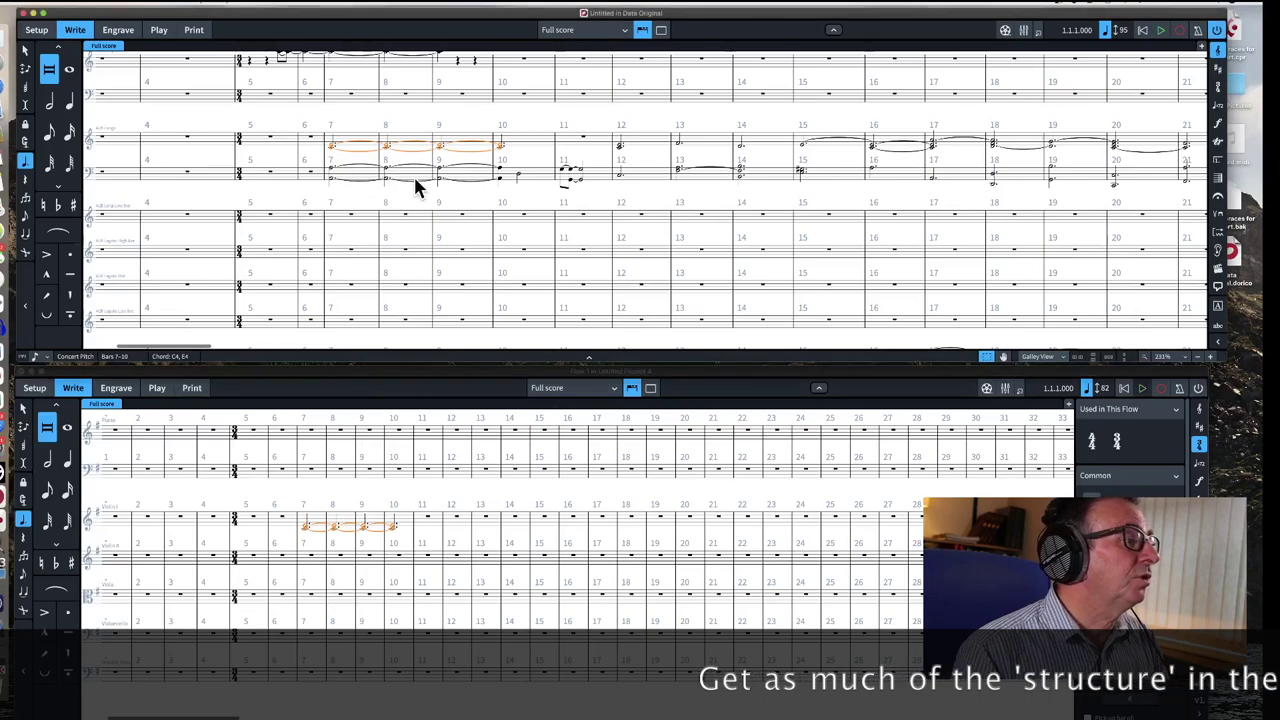
shift+click(502, 177)
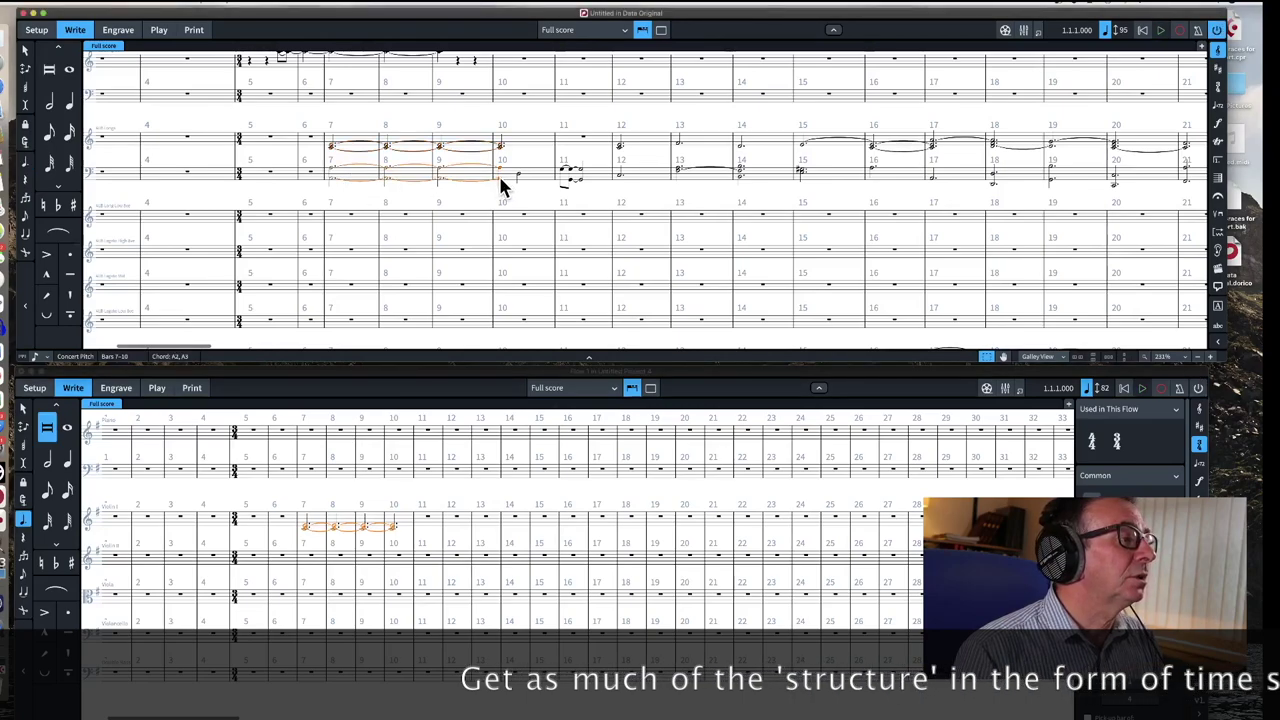
shift+click(531, 177)
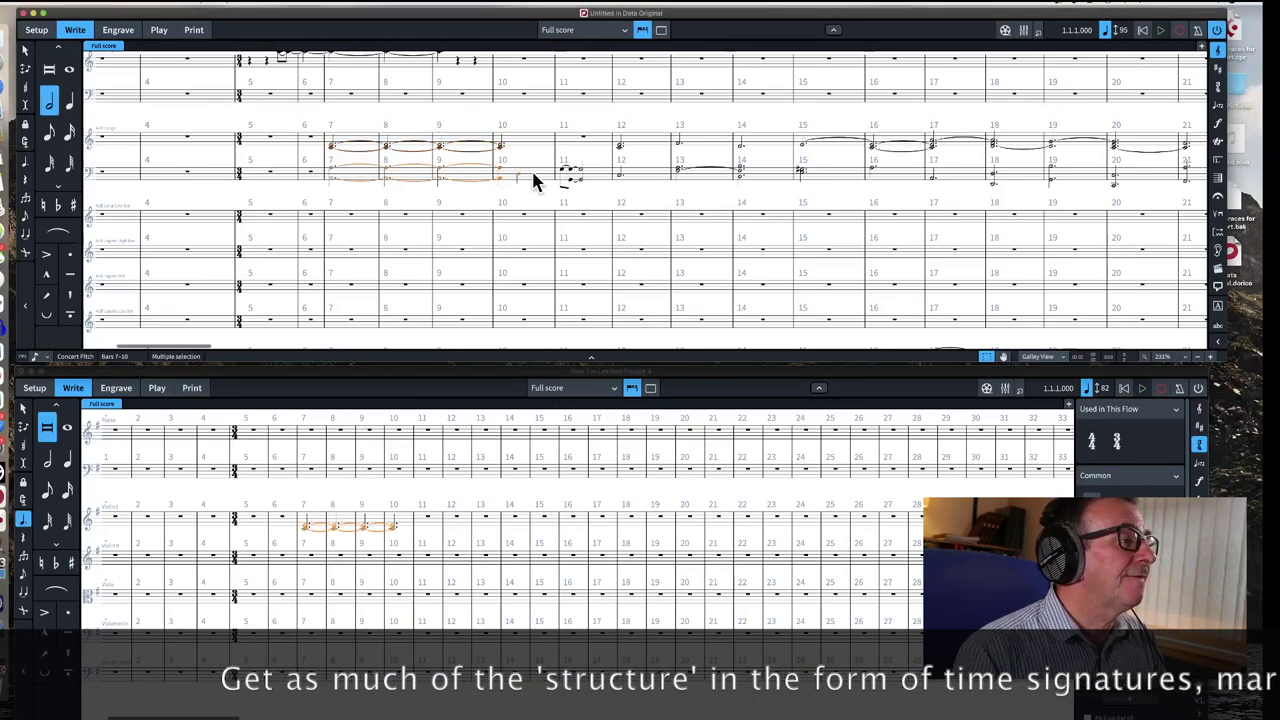
click(314, 641)
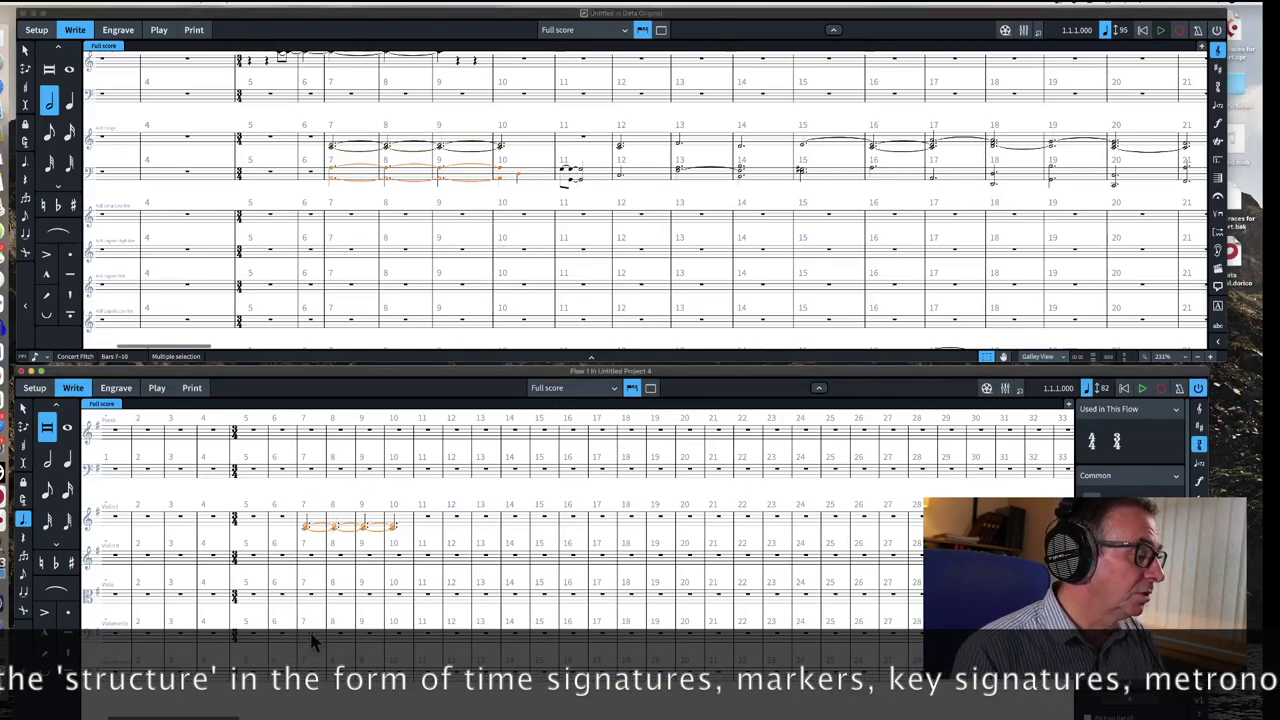
click(320, 646)
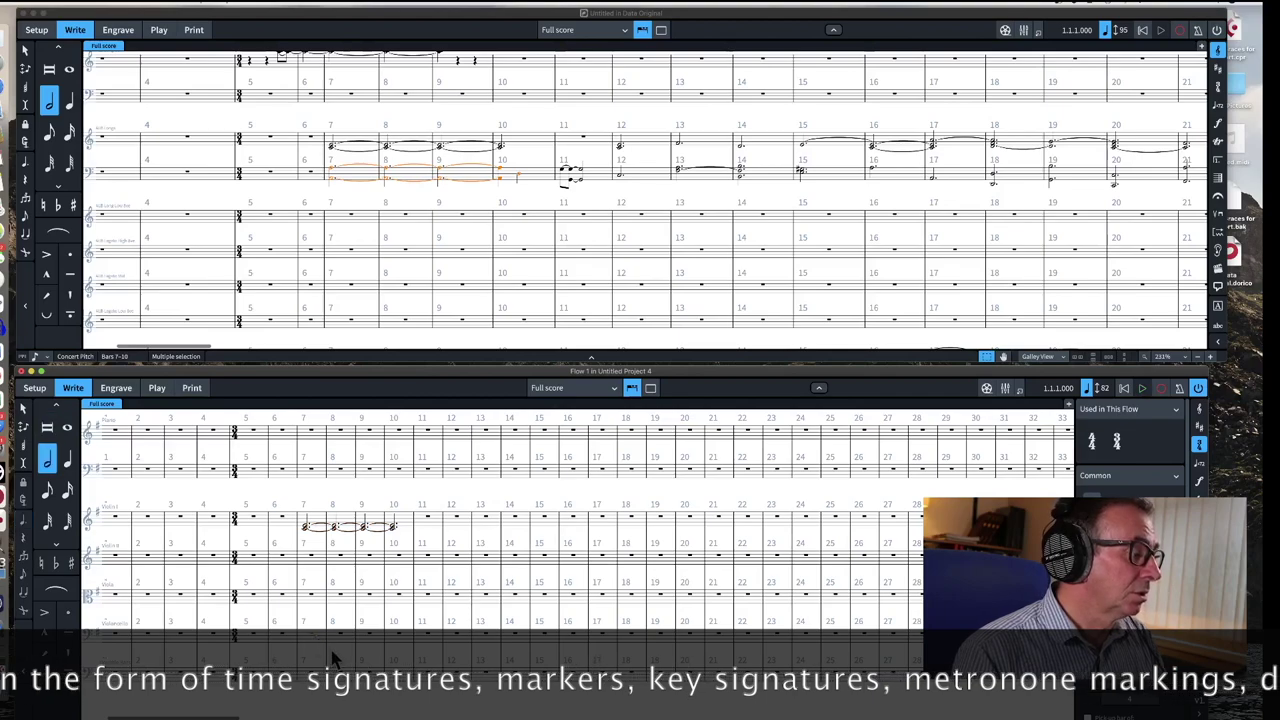
key(ctrl+v)
key(Escape)
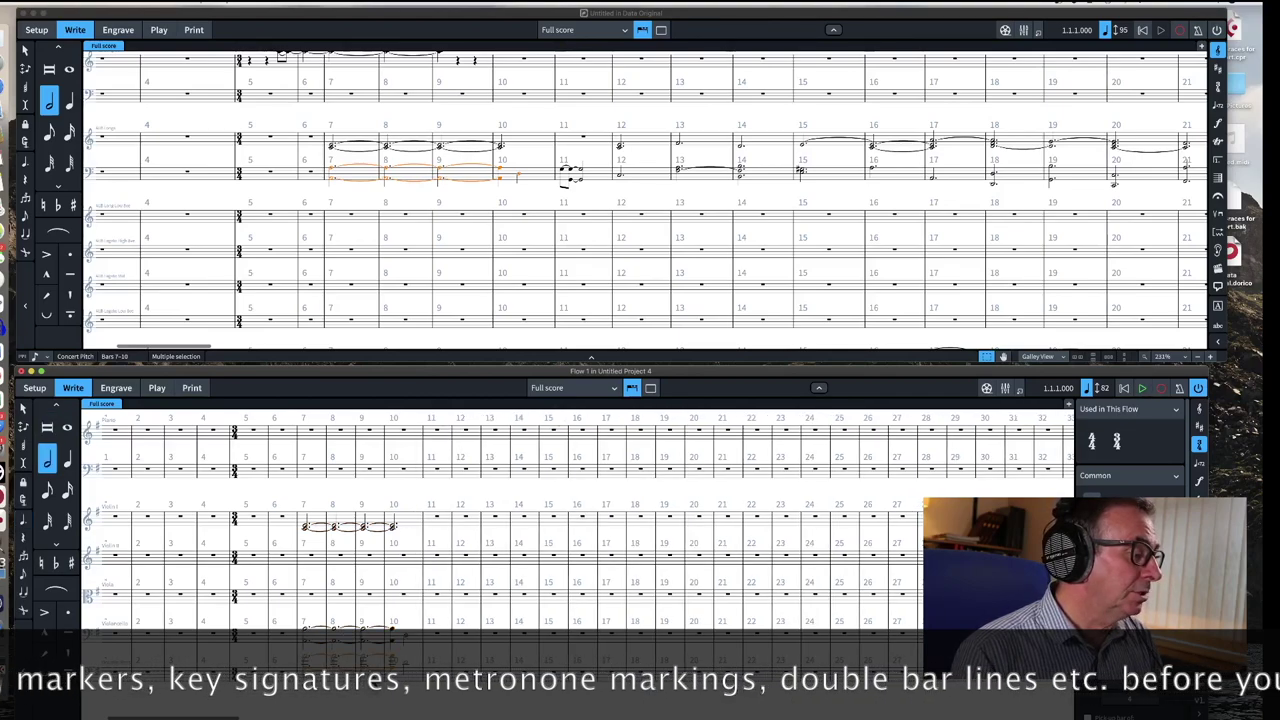
- Paste the same bass-line notes into the double bass at bar 7 and play the new score
click(370, 683)
key(ctrl+v)
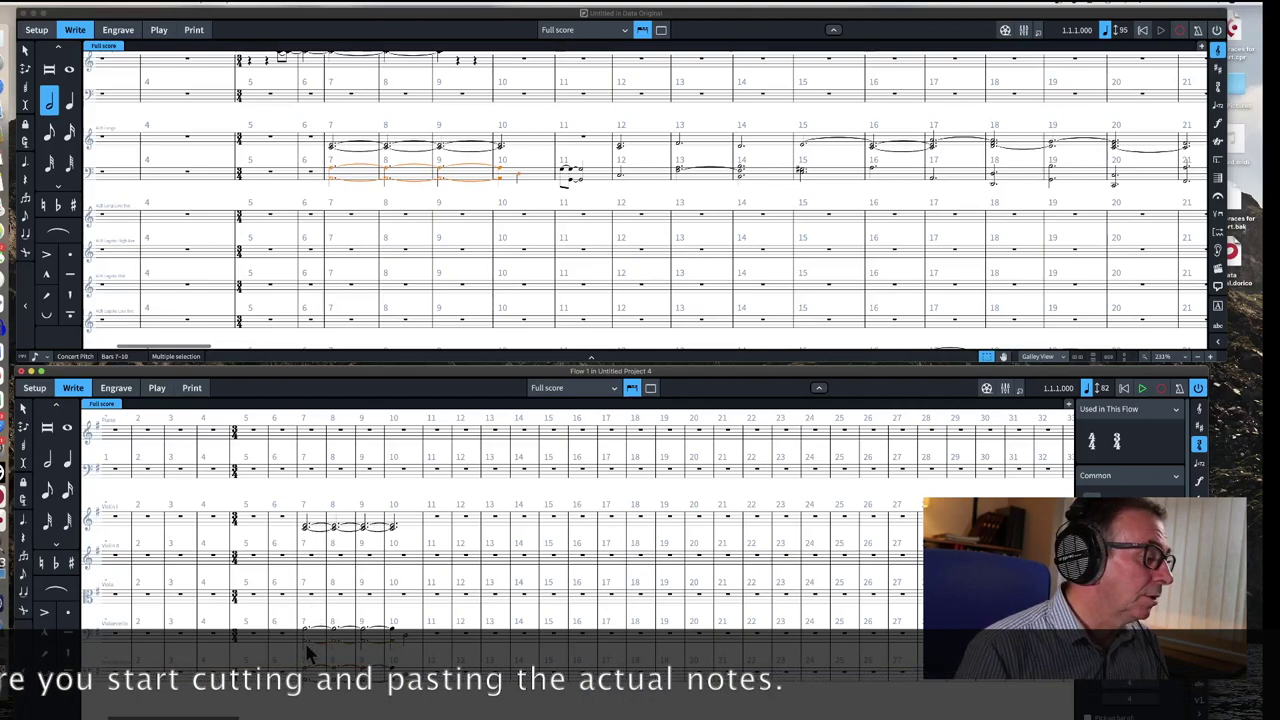
key(super+v)
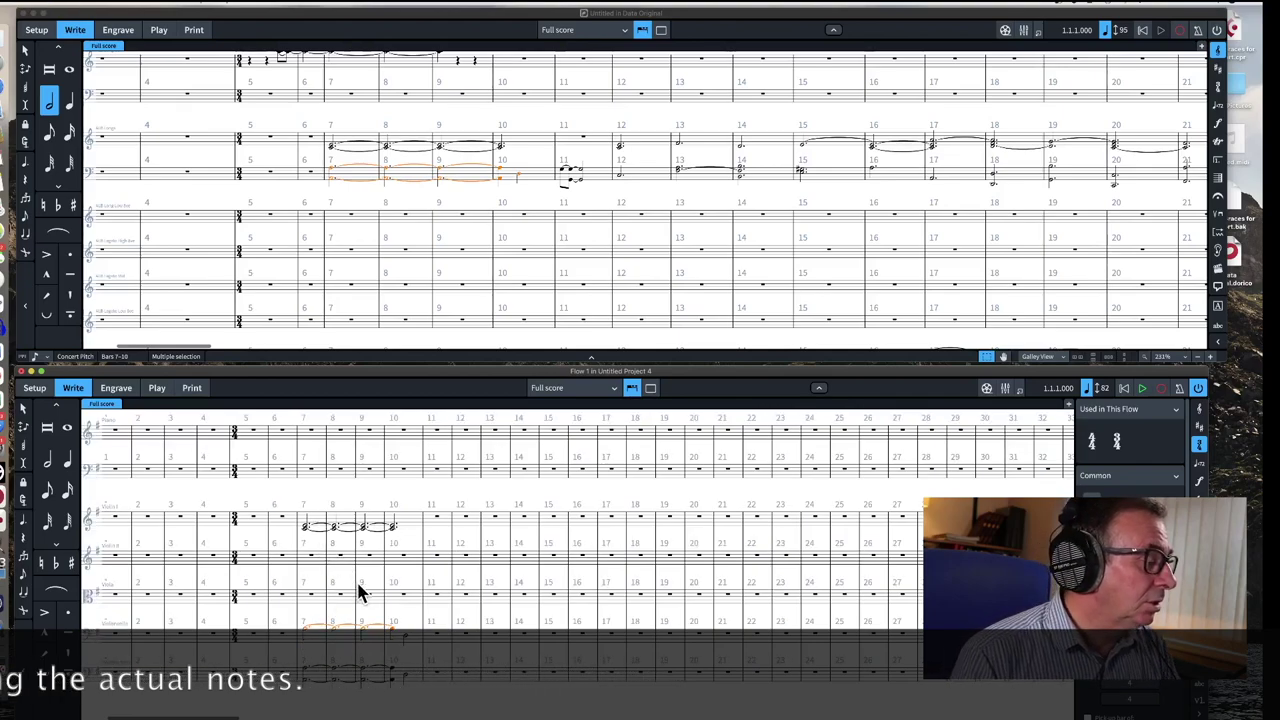
key(space)
- Stop playback, paste Violin I's tied chord into Violin II at bar 7, and switch to galley view
key(o)
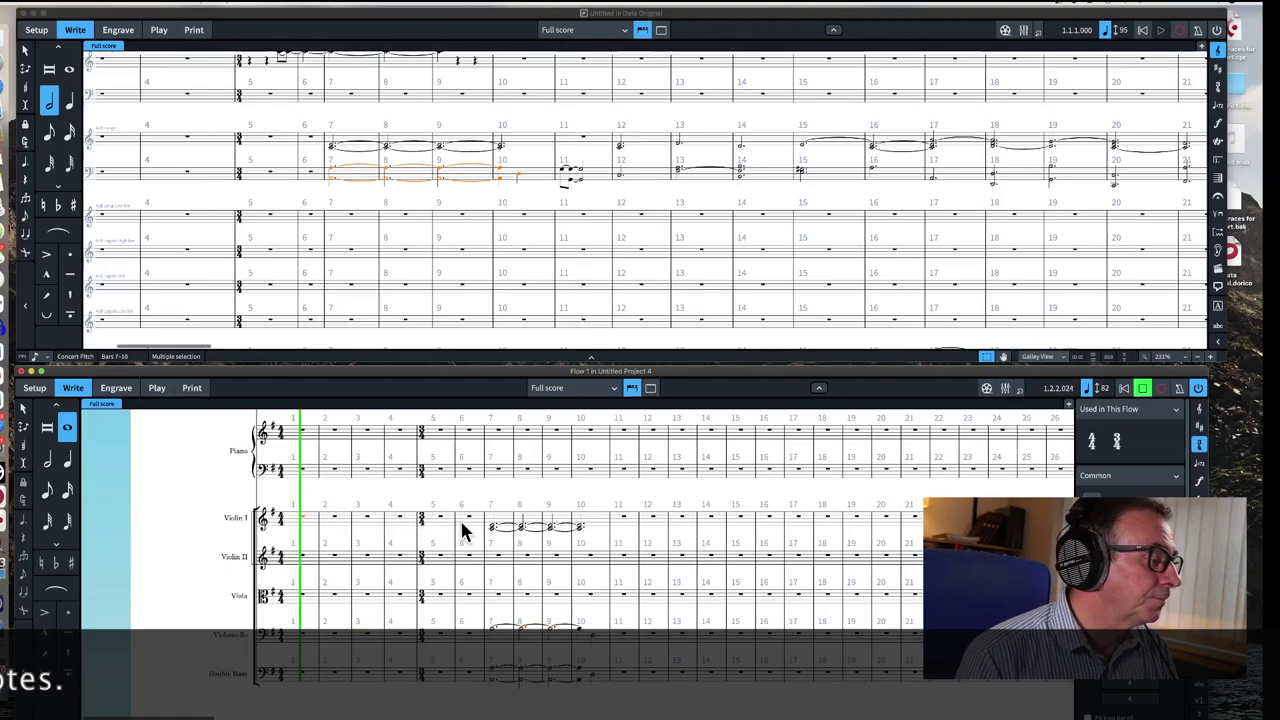
key(space)
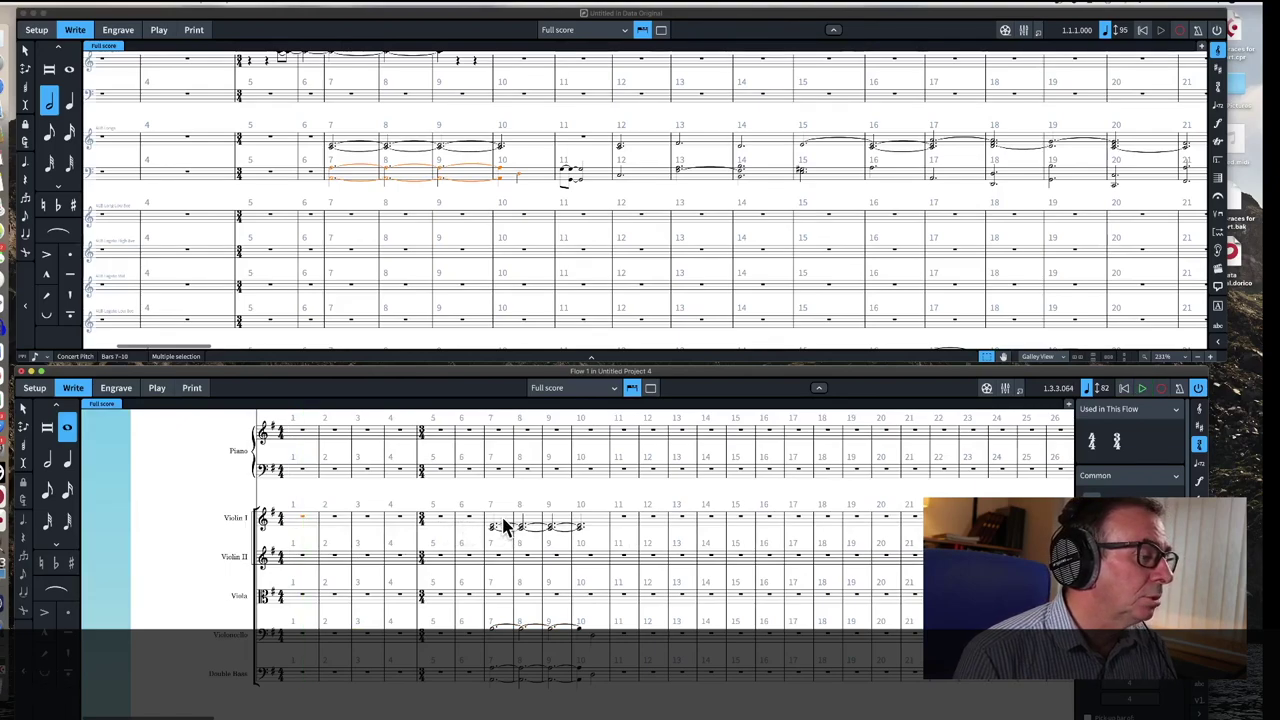
key(o)
key(i)
click(533, 528)
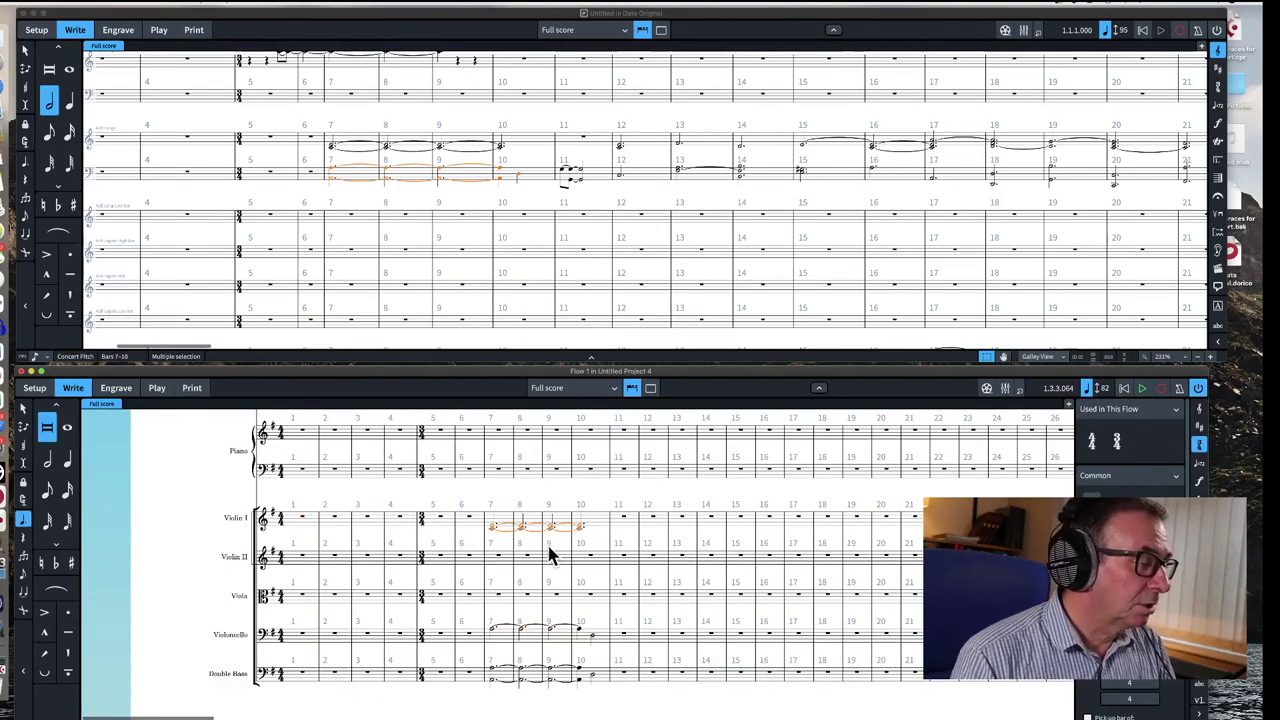
key(6)
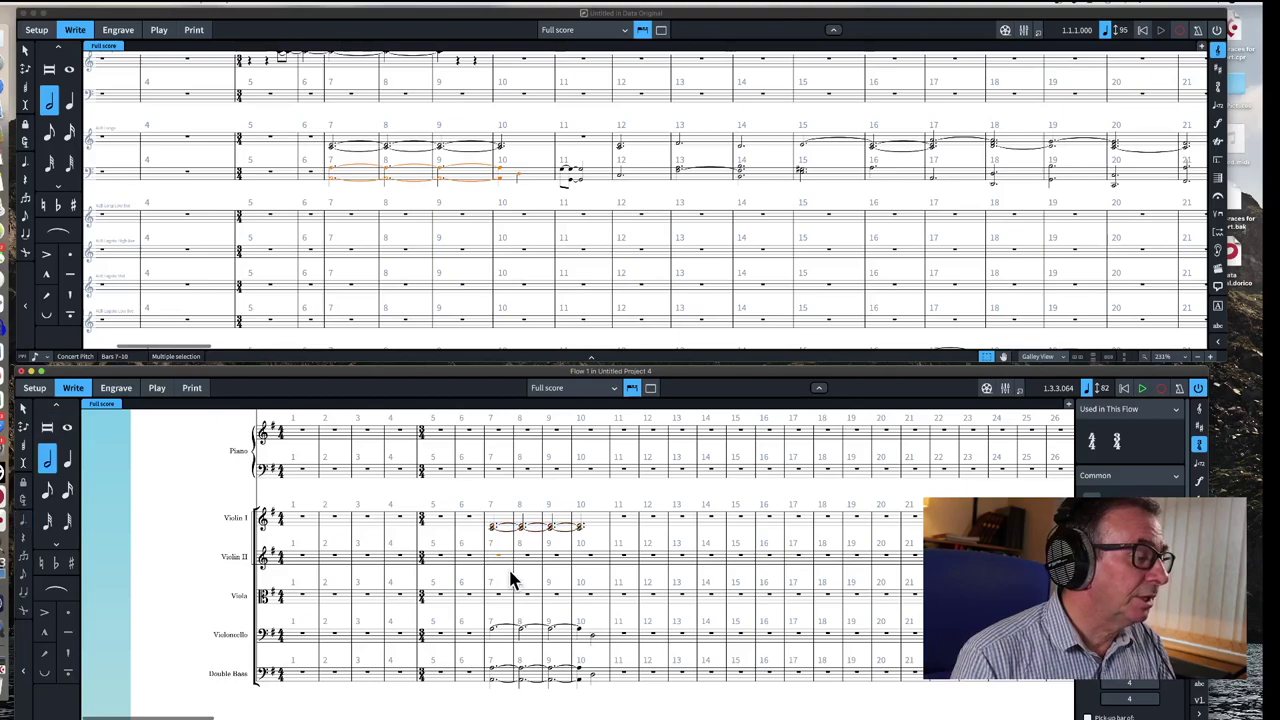
alt+click(518, 582)
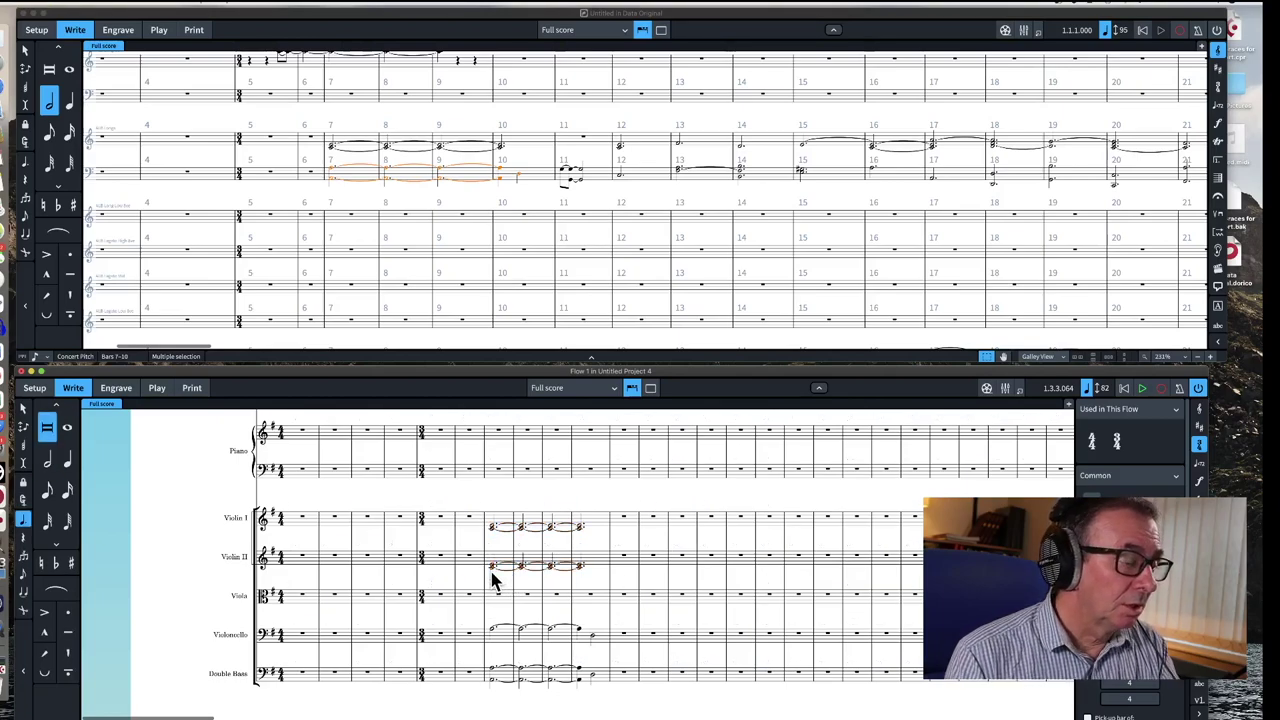
key(super+alt+2)
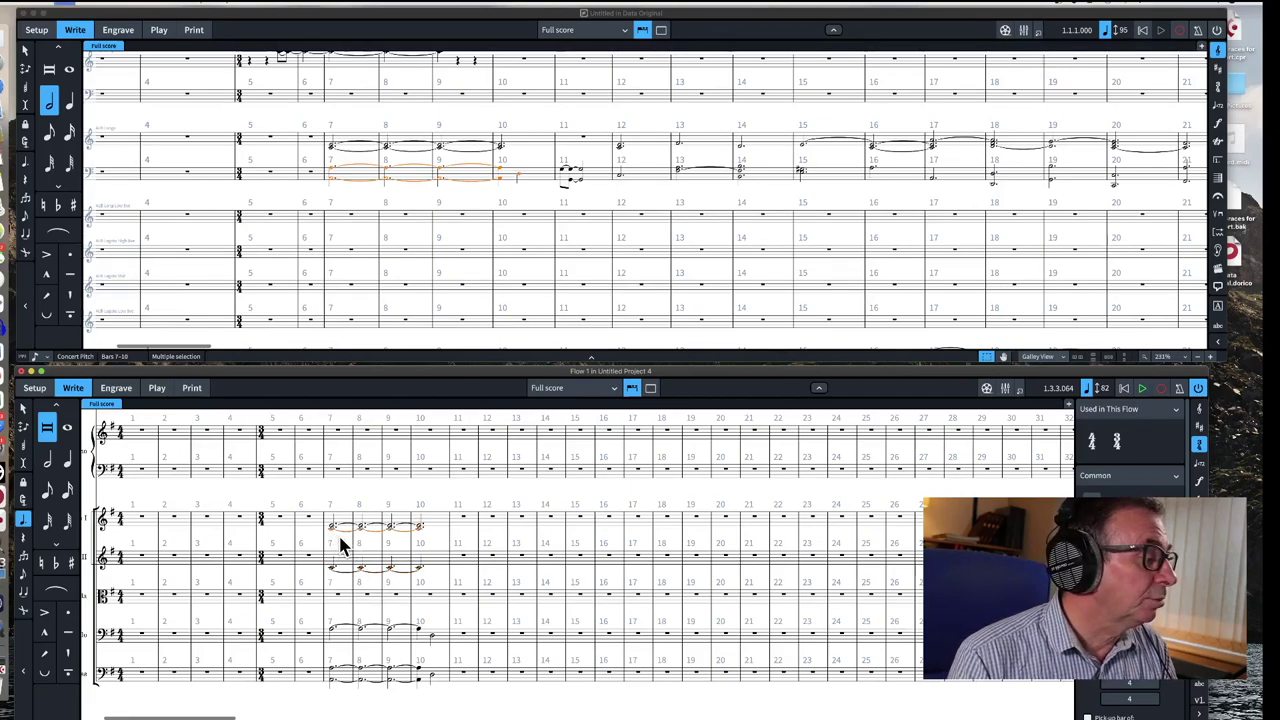
alt+click(335, 535)
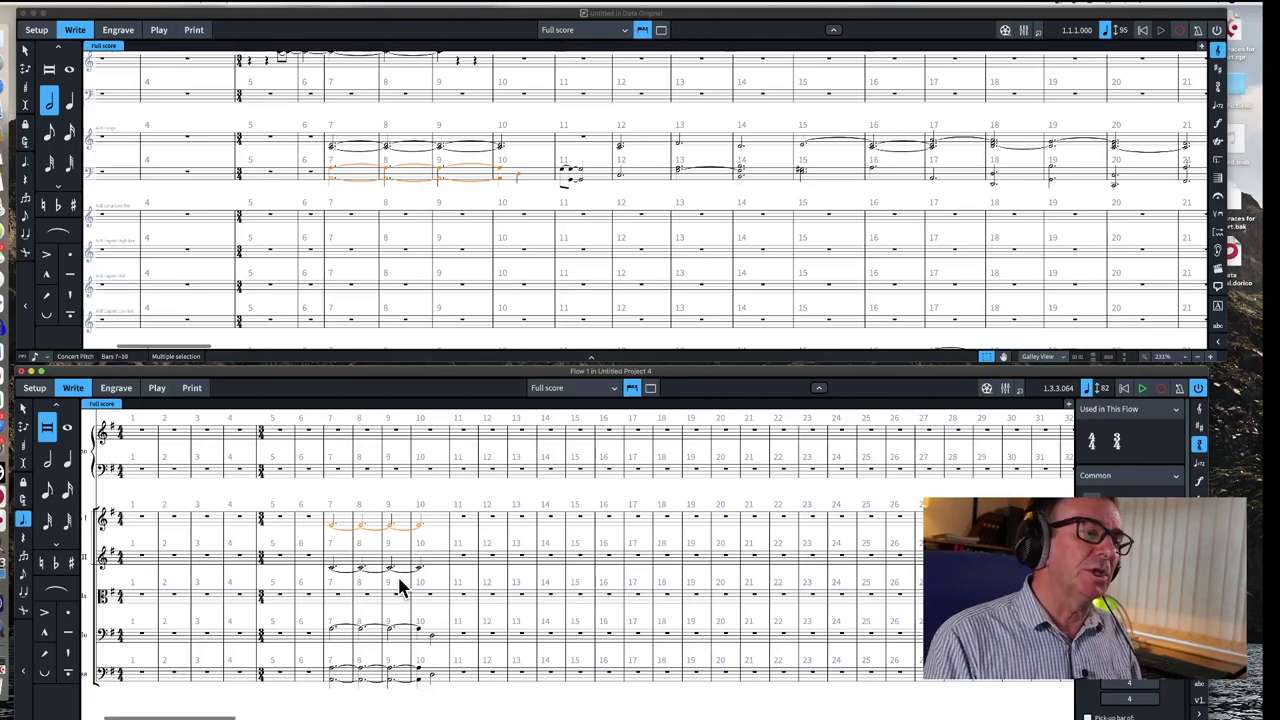
scroll(554, 308, down, 5)
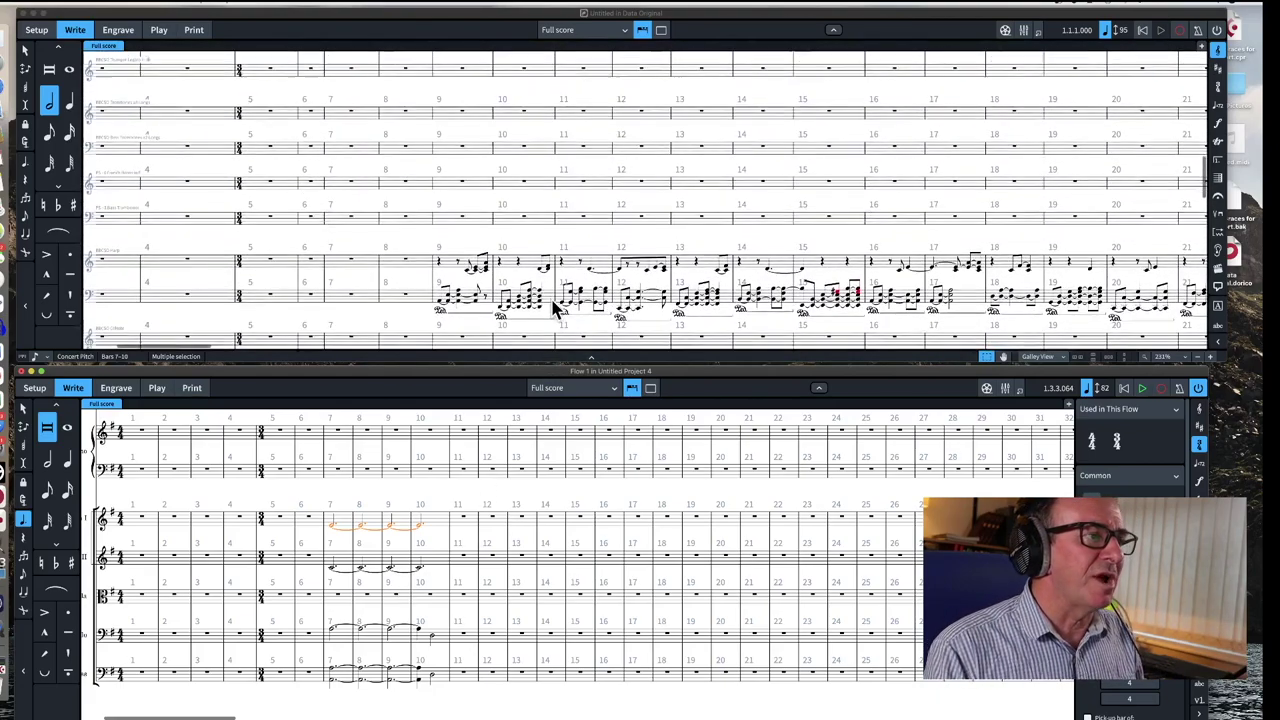
scroll(554, 308, down, 10)
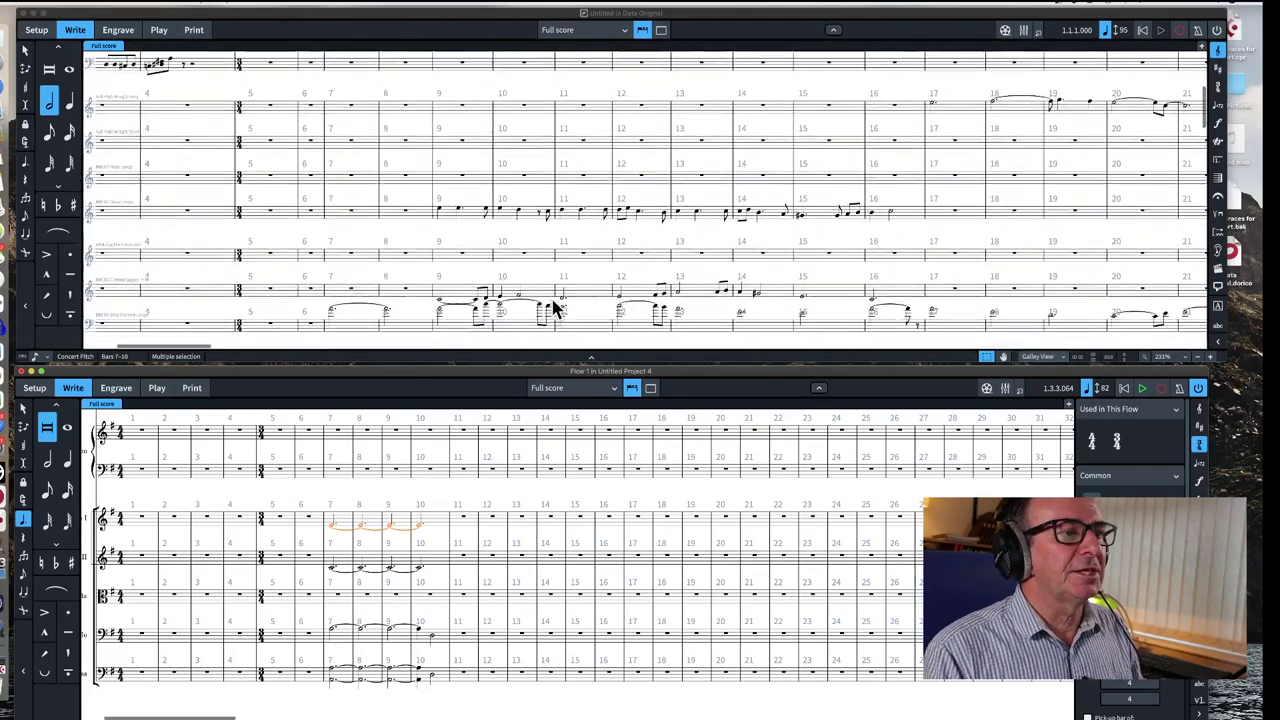
scroll(554, 308, down, 5)
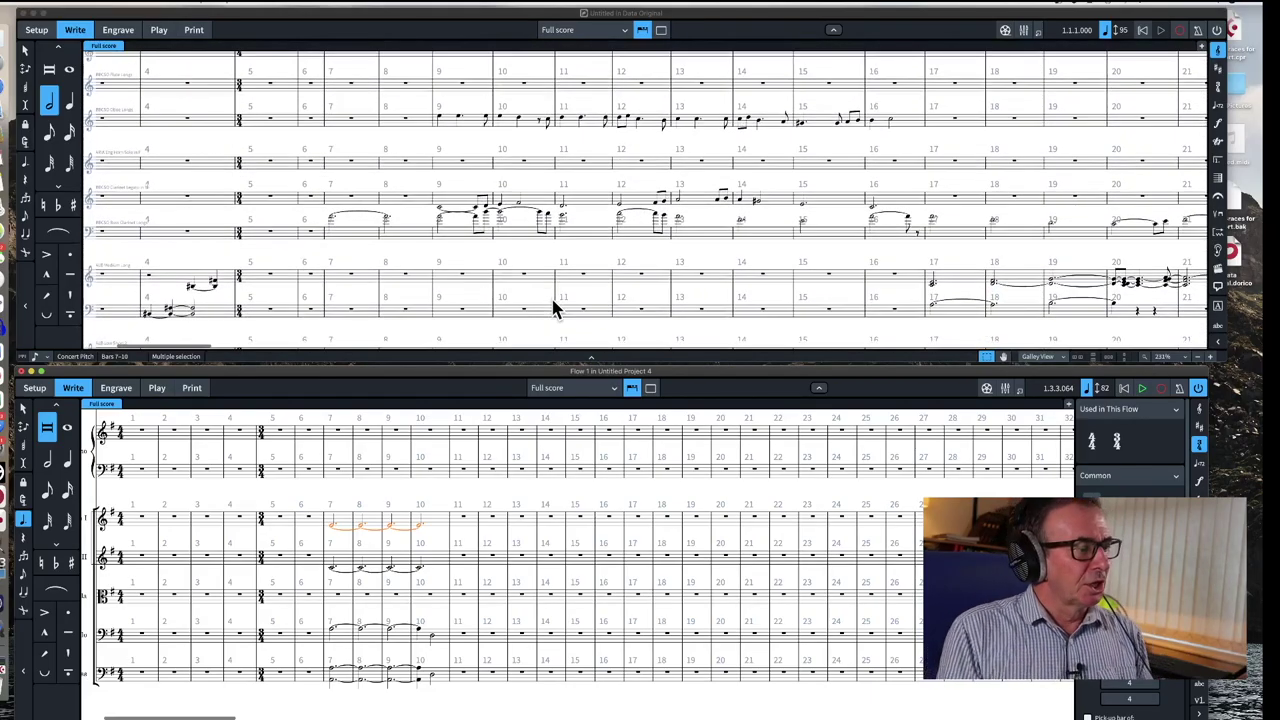